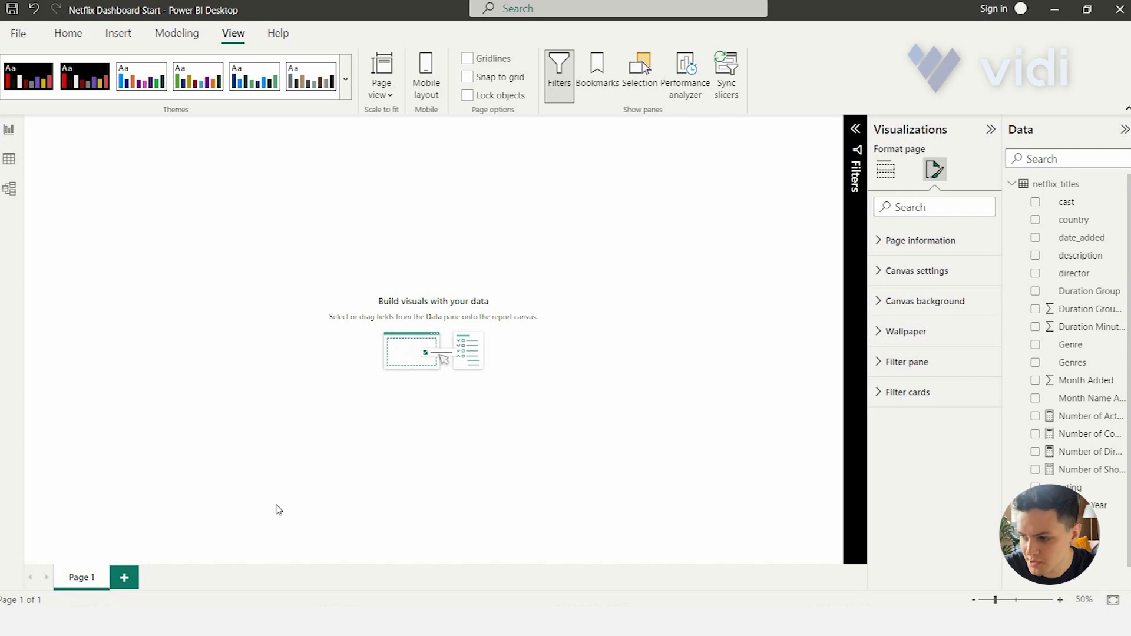
Step: Set netflix-gradient.png from the Downloads folder as the report page's wallpaper image
{"action": "left_click", "coordinate": [925, 342]}
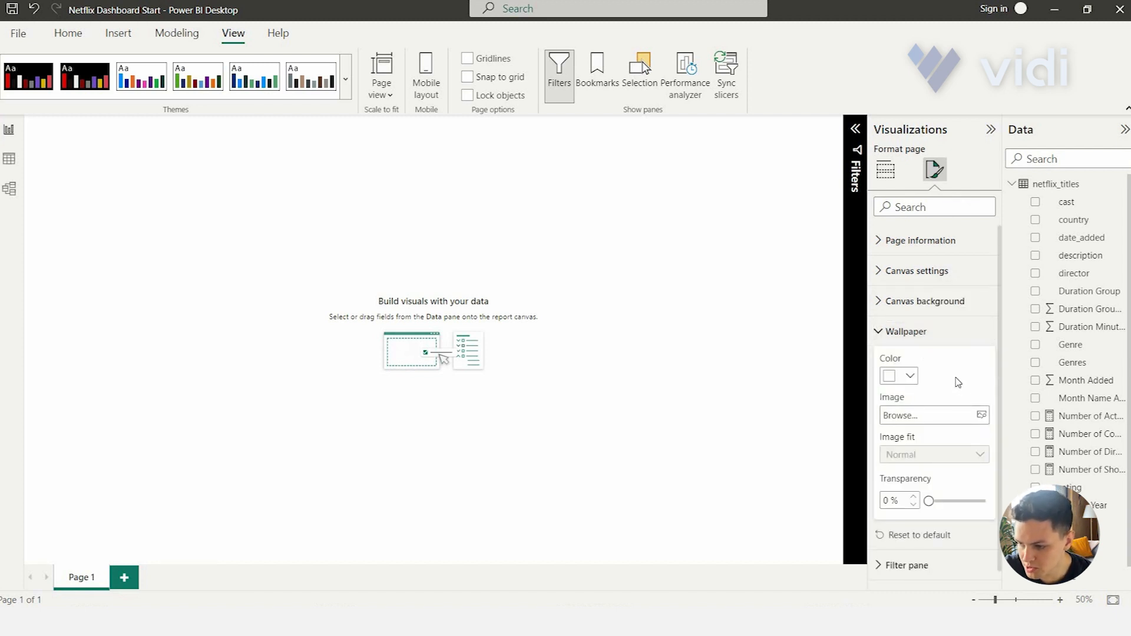
{"action": "scroll", "coordinate": [957, 382], "scroll_direction": "down", "scroll_amount": 1}
{"action": "left_click", "coordinate": [952, 396]}
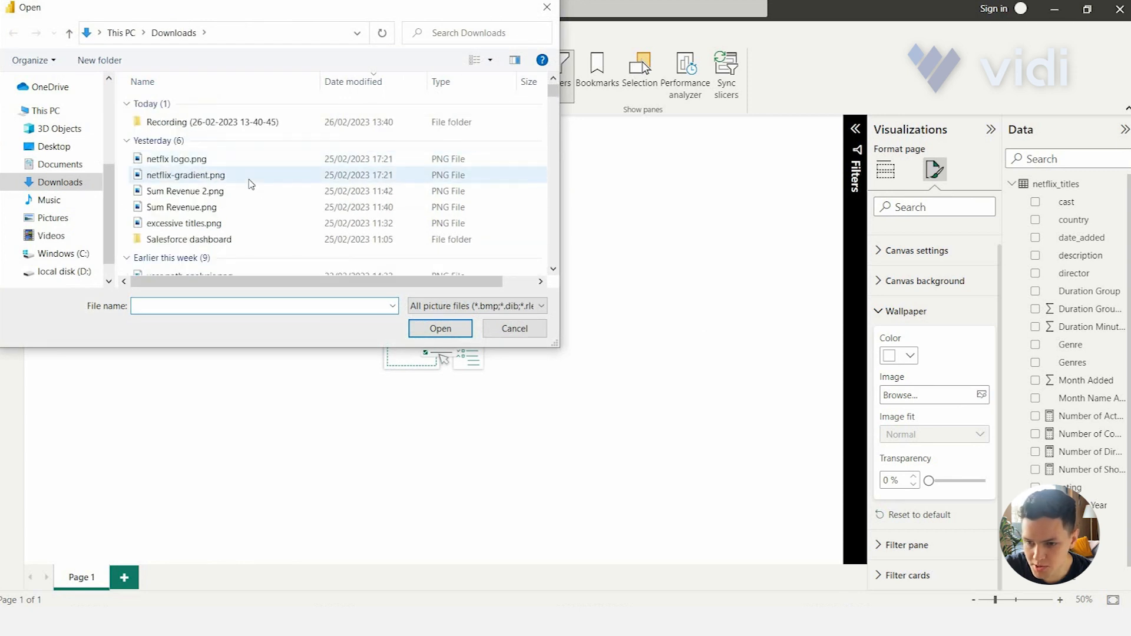
{"action": "double_click", "coordinate": [249, 180]}
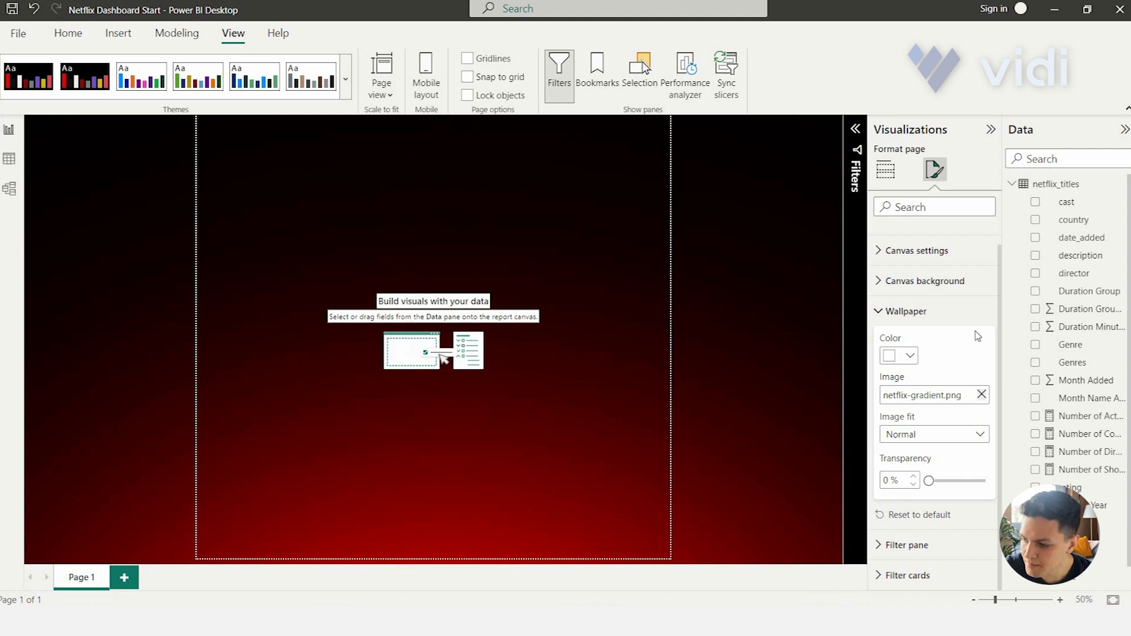
{"action": "left_click", "coordinate": [919, 313]}
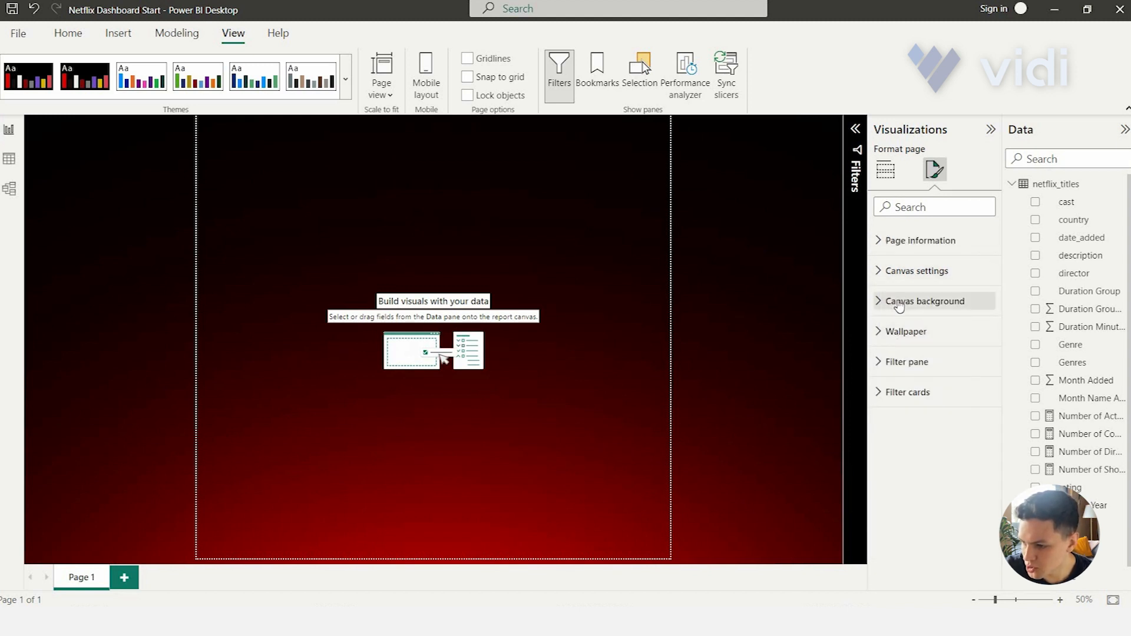
Step: Set the canvas background transparency to 100% and return to the visual-building options
{"action": "left_click", "coordinate": [900, 302]}
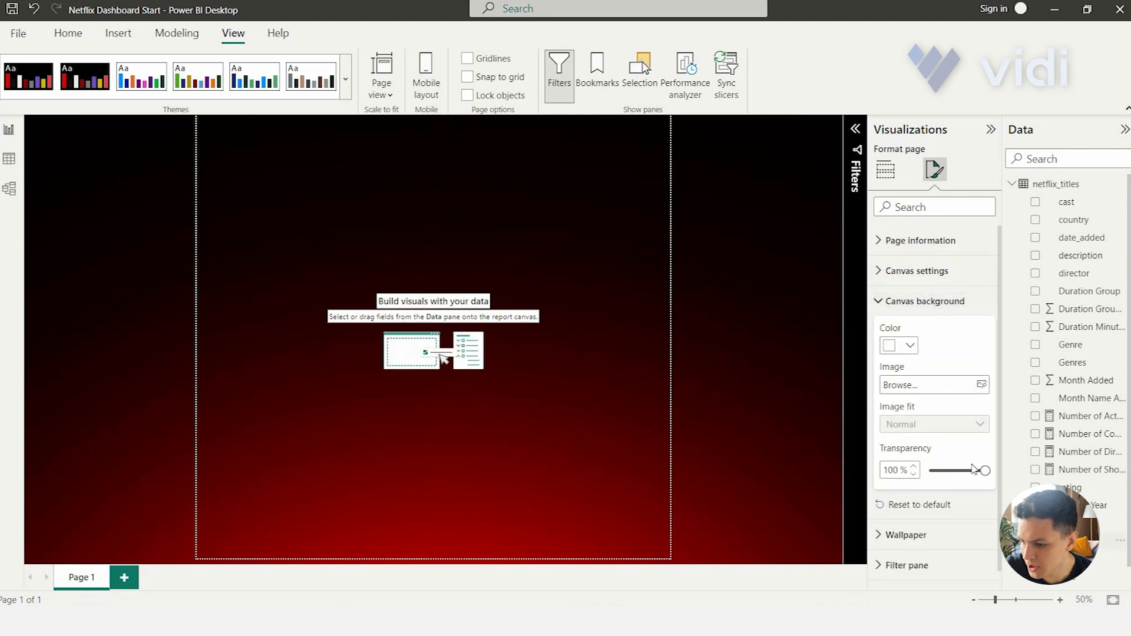
{"action": "mouse_move", "coordinate": [984, 472]}
{"action": "left_mouse_down"}
{"action": "mouse_move", "coordinate": [929, 470]}
{"action": "mouse_move", "coordinate": [985, 471]}
{"action": "left_mouse_up"}
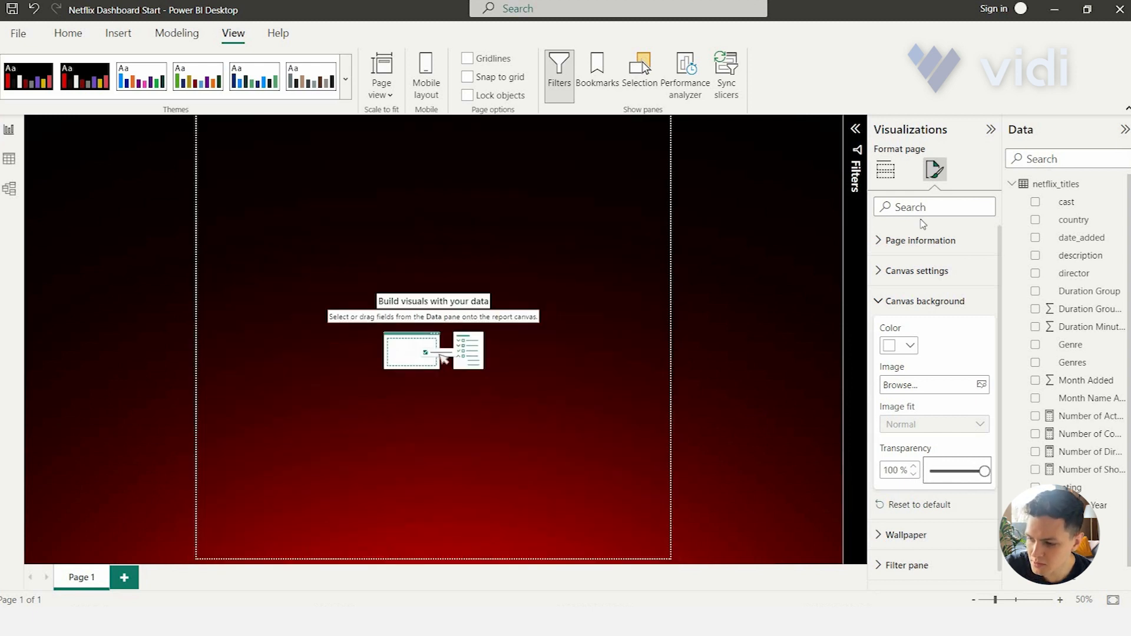
{"action": "left_click", "coordinate": [896, 175]}
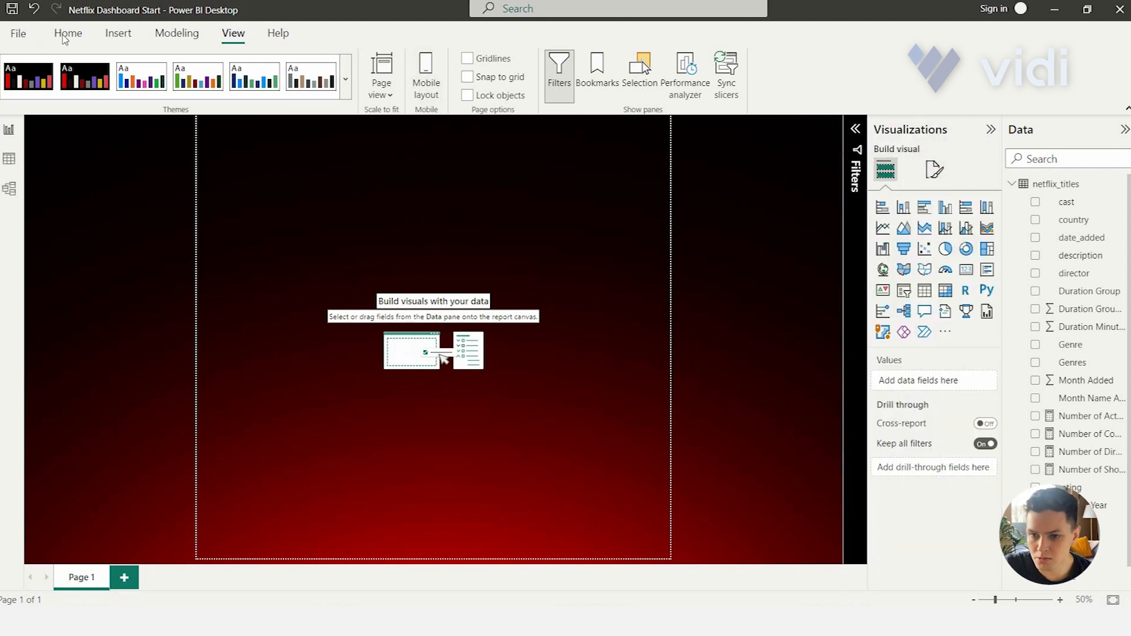
Step: Insert the Netflix logo PNG and shrink it to a small square in the page's upper-left corner
{"action": "left_click", "coordinate": [89, 34]}
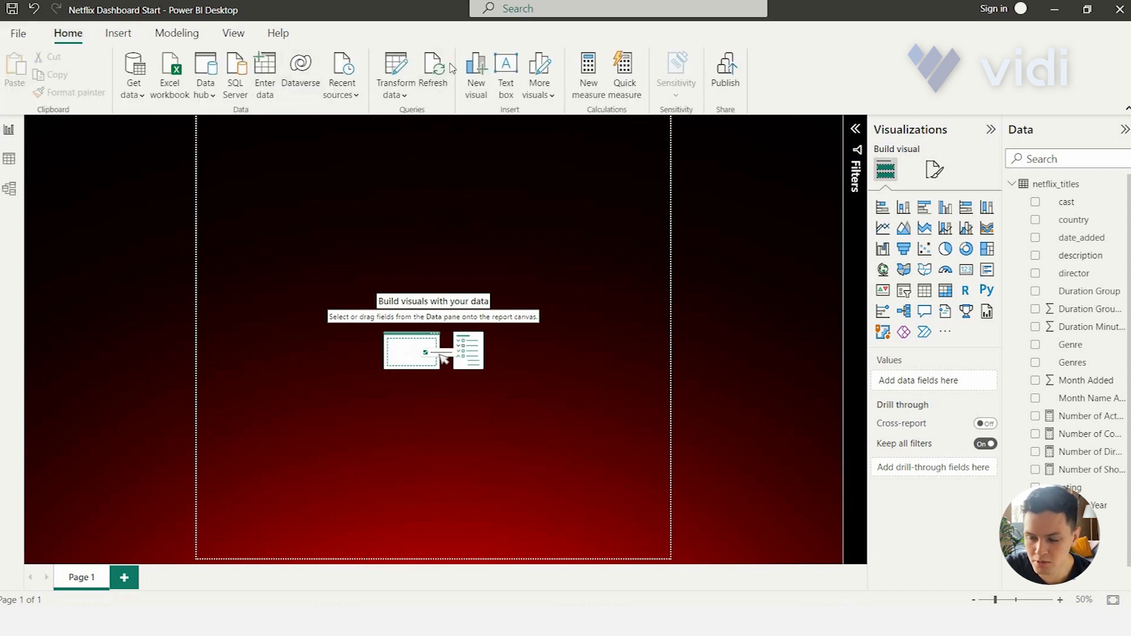
{"action": "left_click", "coordinate": [127, 37]}
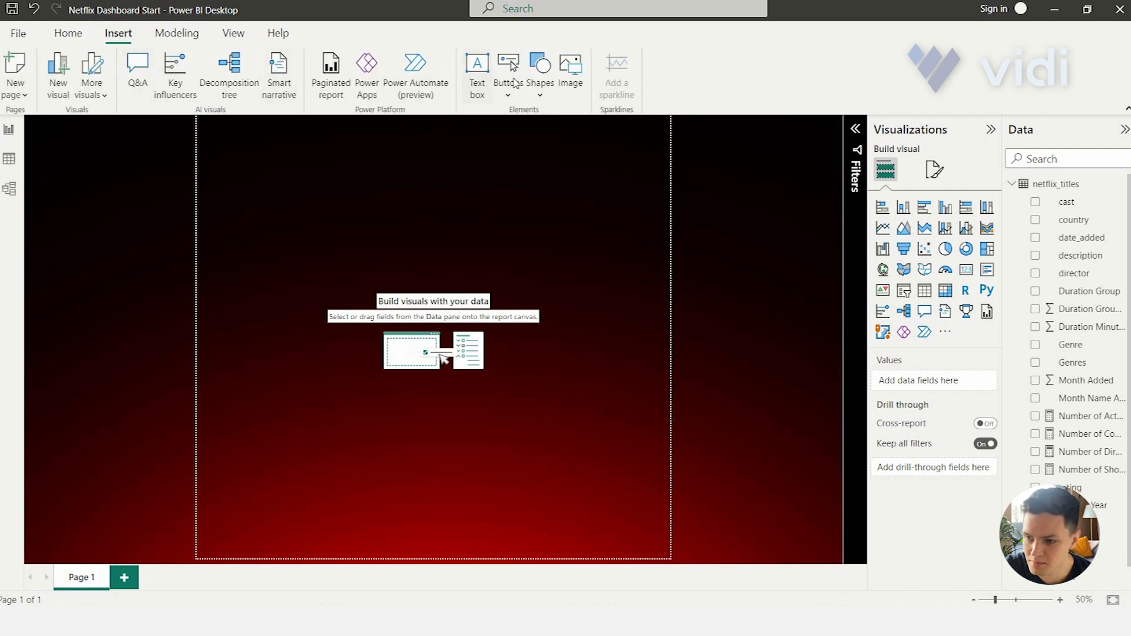
{"action": "left_click", "coordinate": [569, 71]}
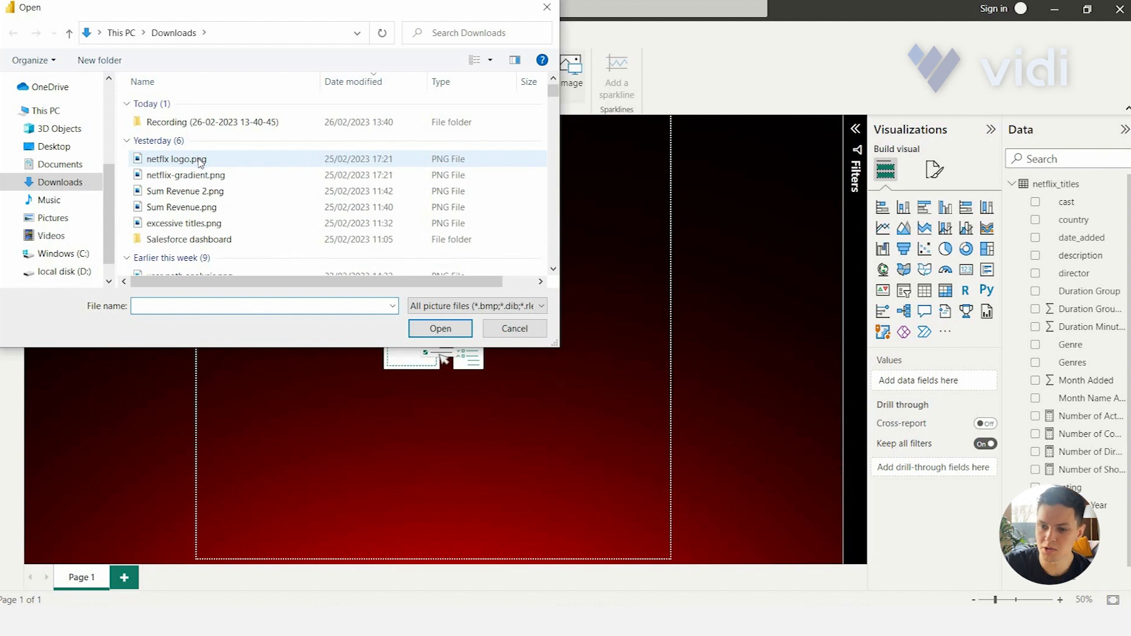
{"action": "double_click", "coordinate": [200, 163]}
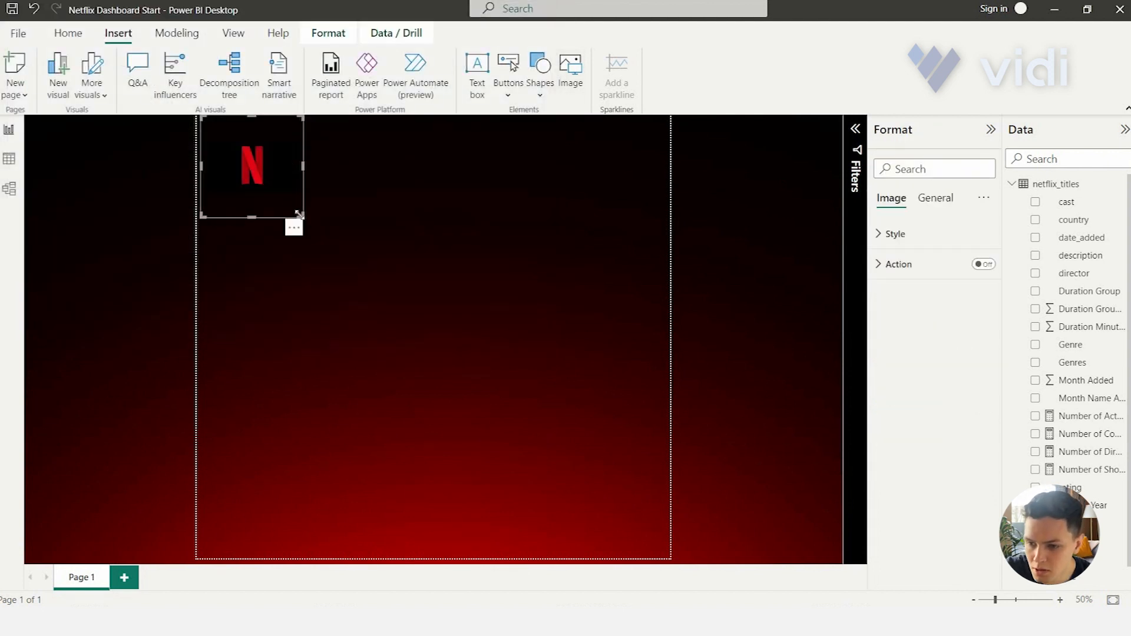
{"action": "left_click_drag", "start_coordinate": [300, 214], "coordinate": [214, 140]}
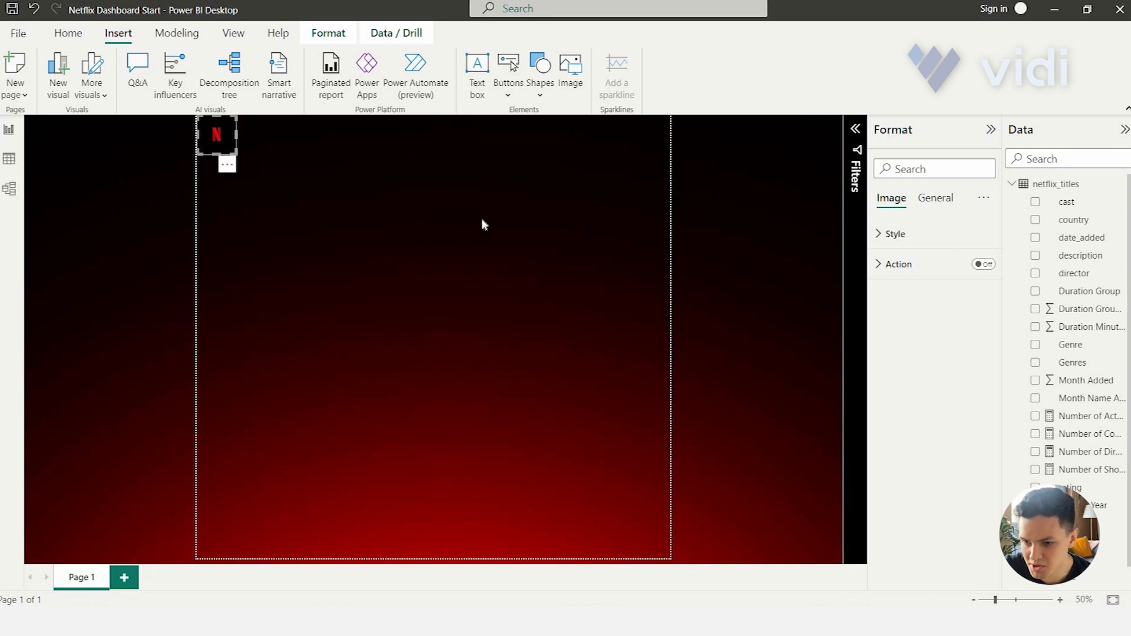
Step: Set the logo image's scaling to Fill and deselect it
{"action": "left_click", "coordinate": [918, 238]}
{"action": "left_click", "coordinate": [916, 278]}
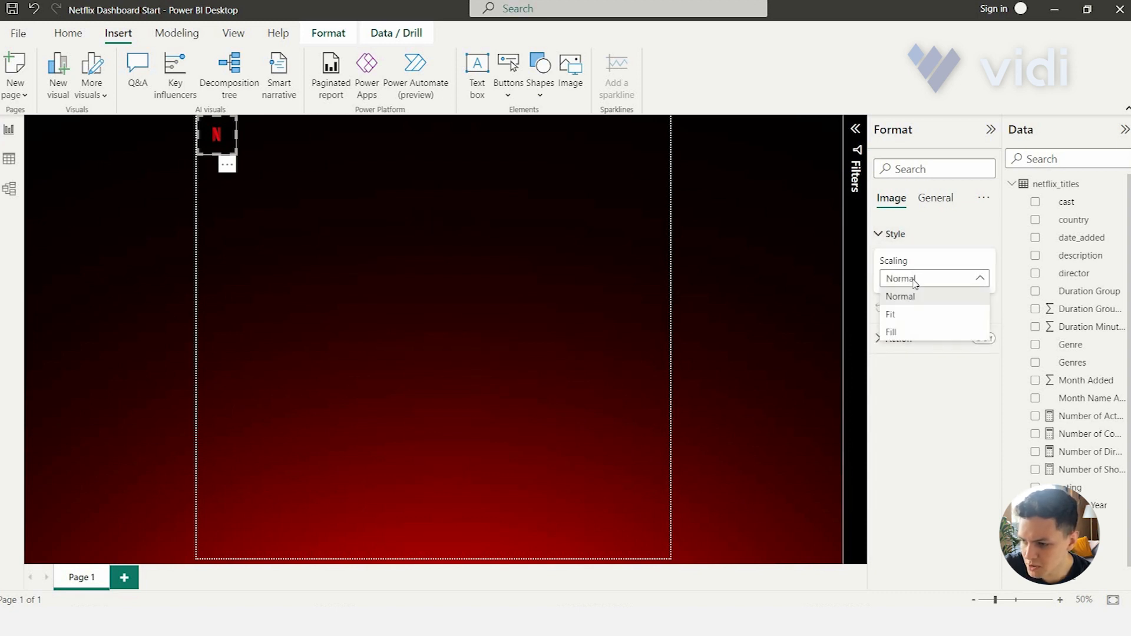
{"action": "left_click", "coordinate": [893, 332]}
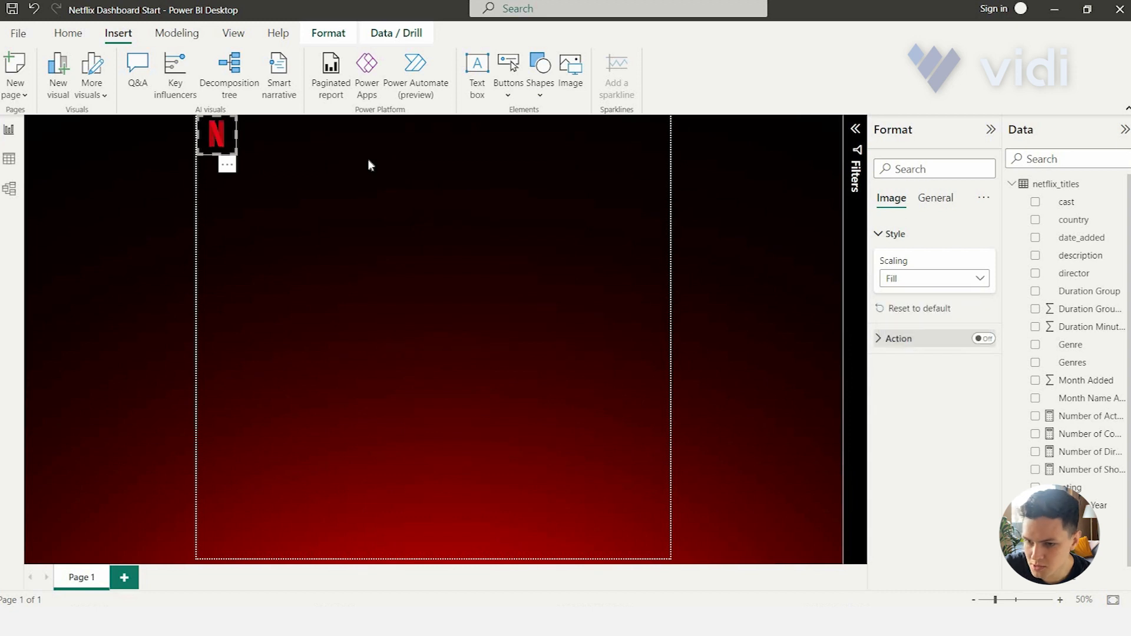
{"action": "left_click", "coordinate": [279, 169]}
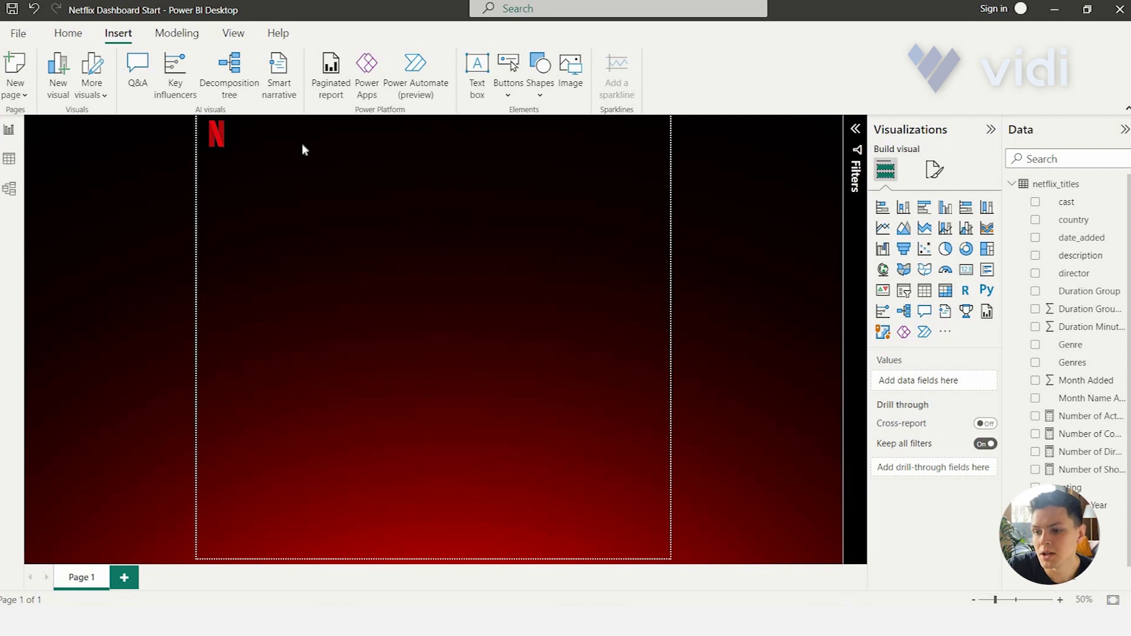
{"action": "left_click", "coordinate": [227, 150]}
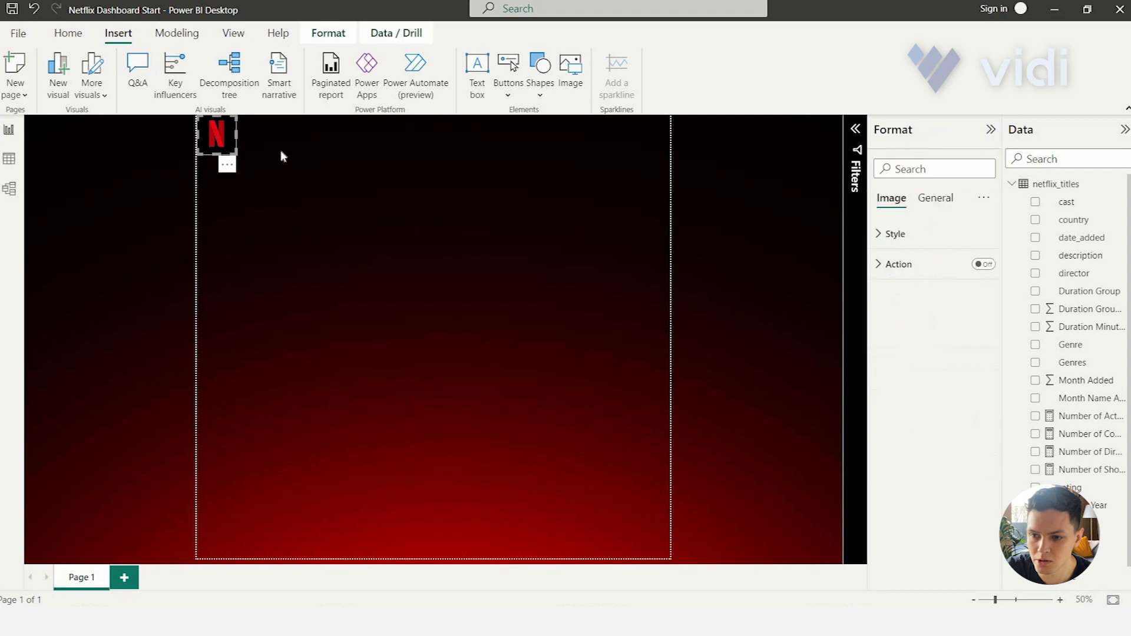
{"action": "left_click", "coordinate": [230, 163]}
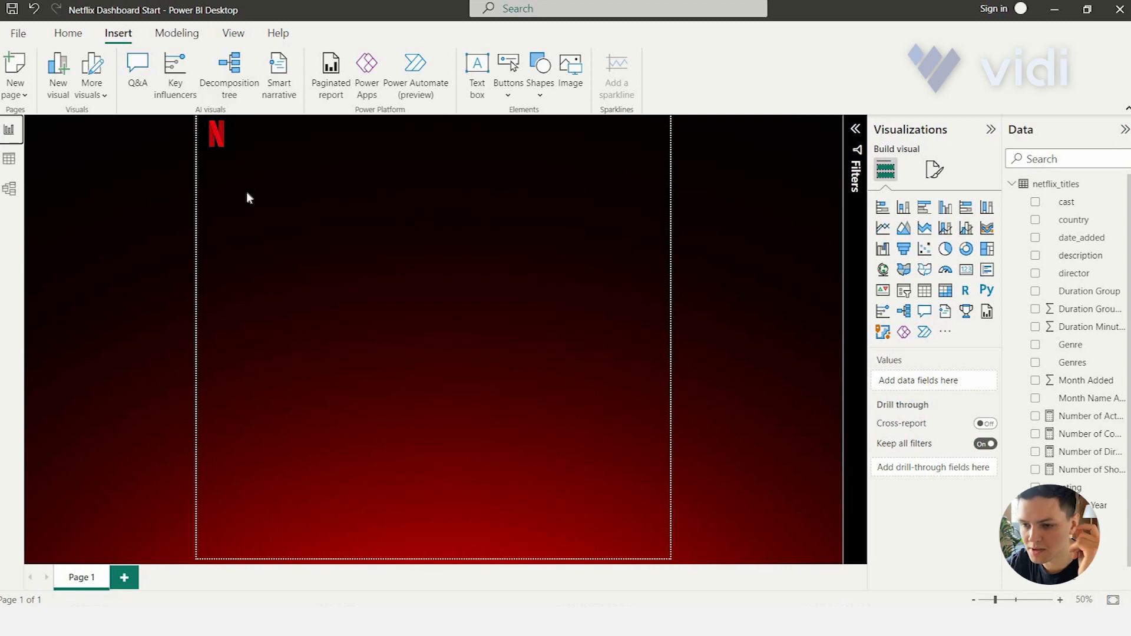
Step: Examine the date_added, Genre, Seasons and Duration Minutes columns of the netflix_titles table in the data view
{"action": "left_click", "coordinate": [9, 159]}
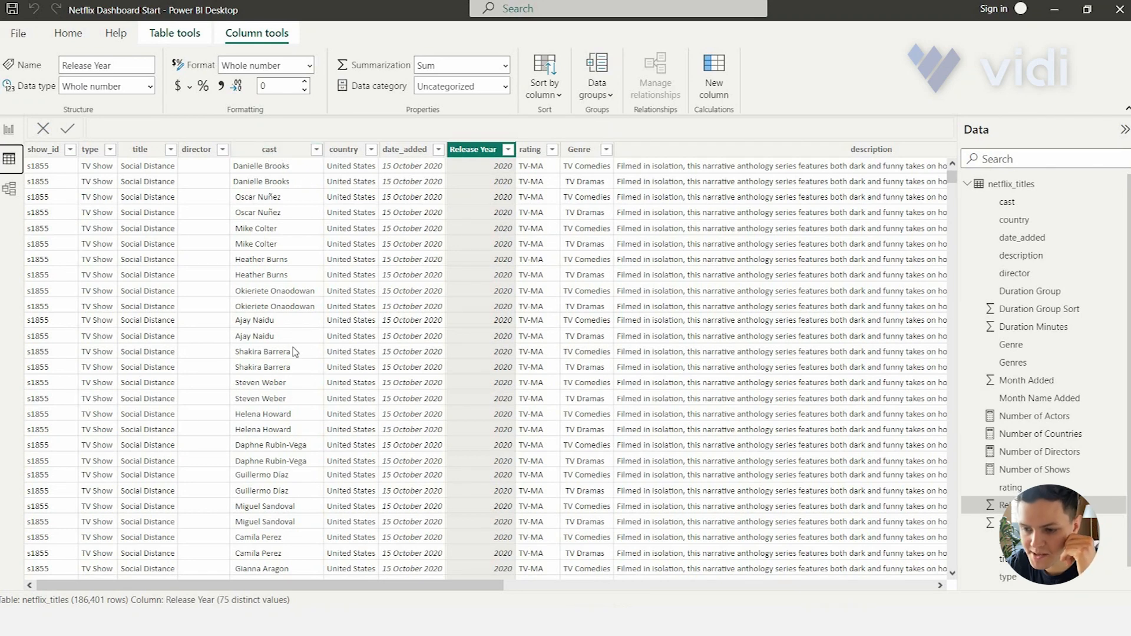
{"action": "left_click", "coordinate": [420, 149]}
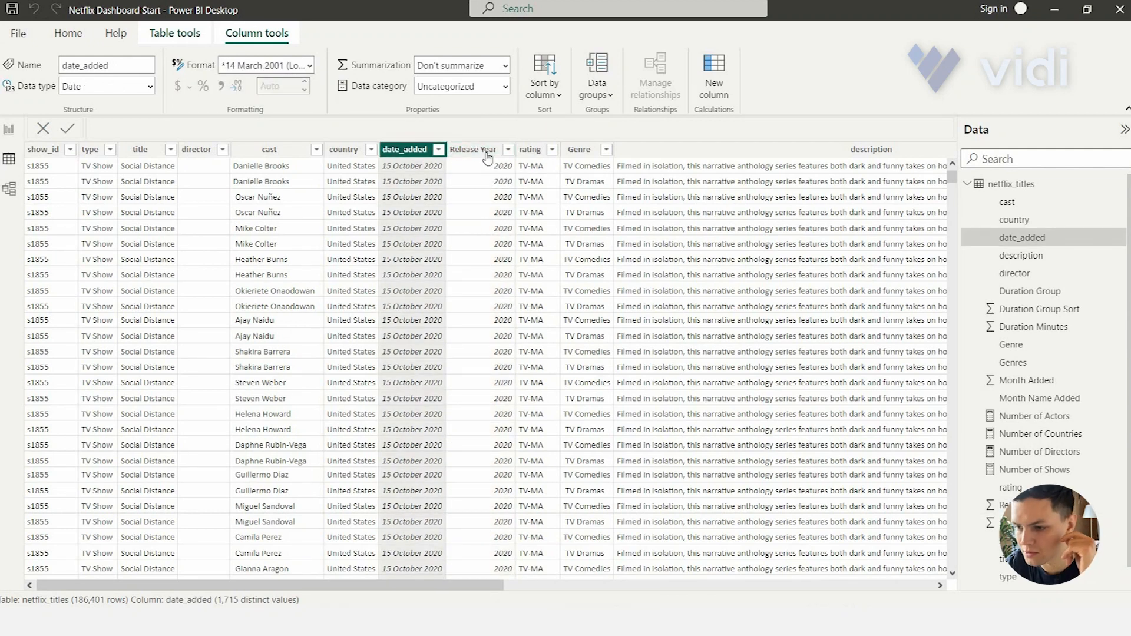
{"action": "left_click", "coordinate": [579, 151]}
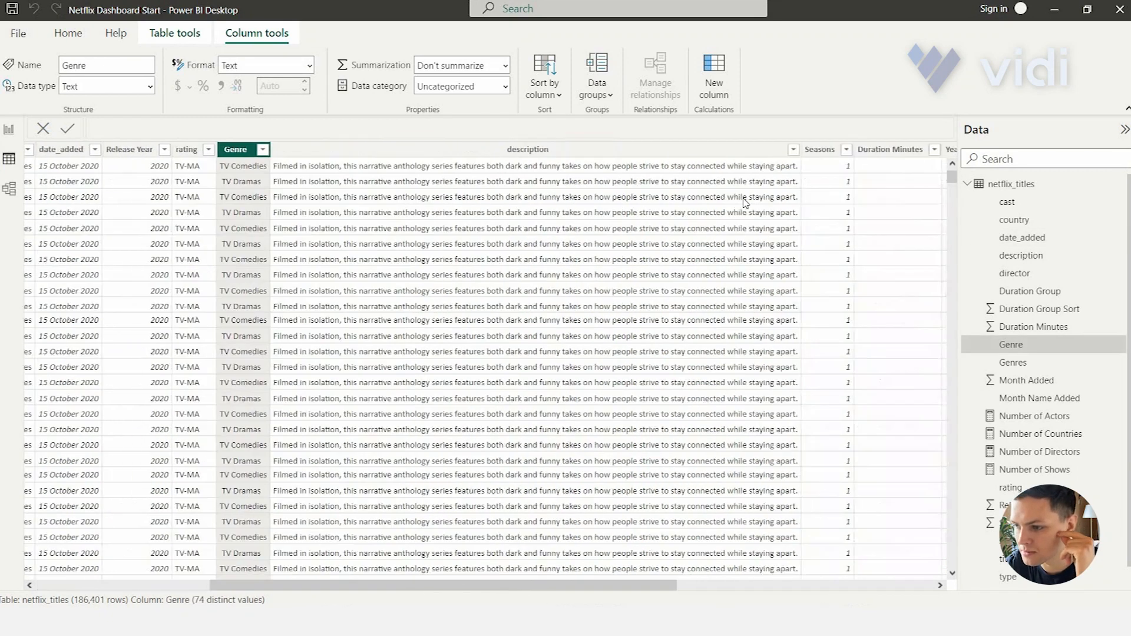
{"action": "scroll", "coordinate": [746, 203], "scroll_direction": "right", "scroll_amount": 3}
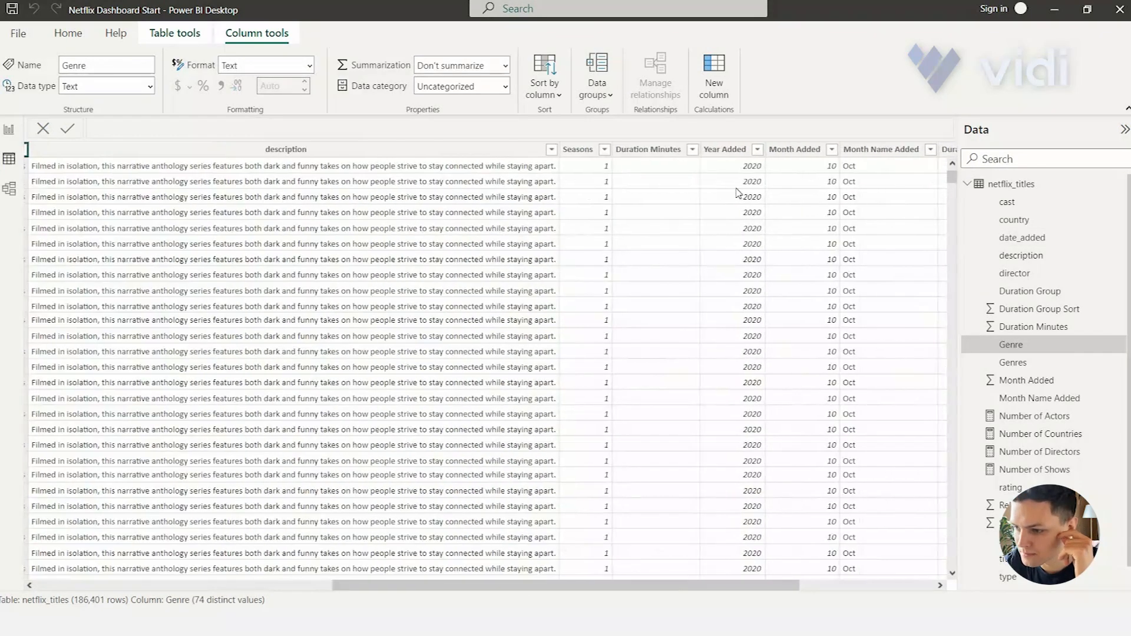
{"action": "left_click", "coordinate": [592, 151]}
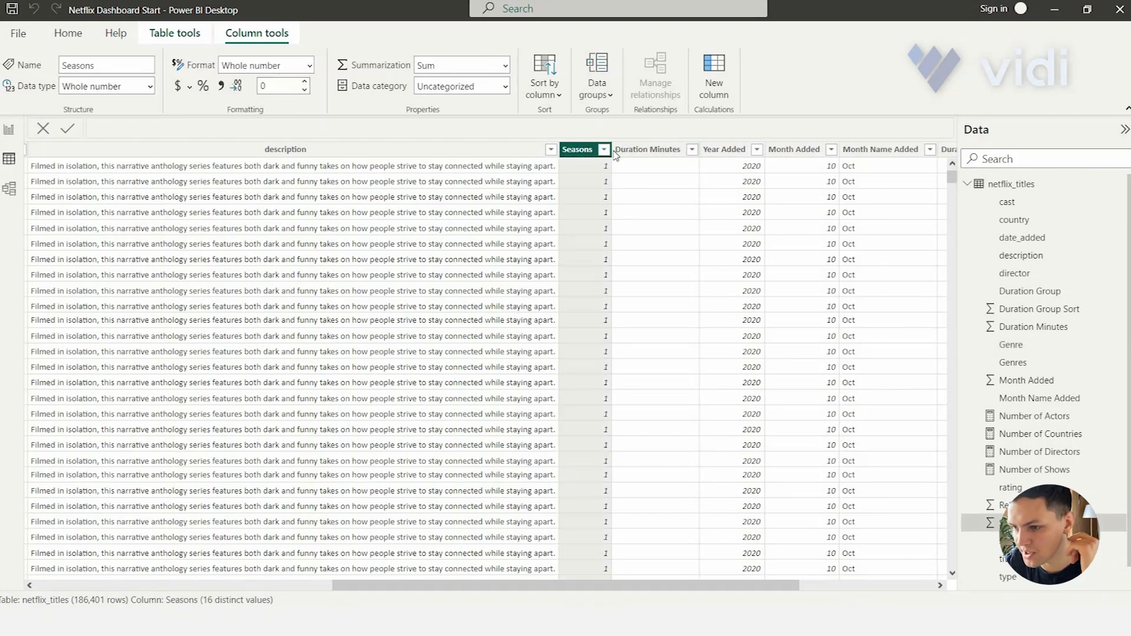
{"action": "left_click", "coordinate": [645, 152]}
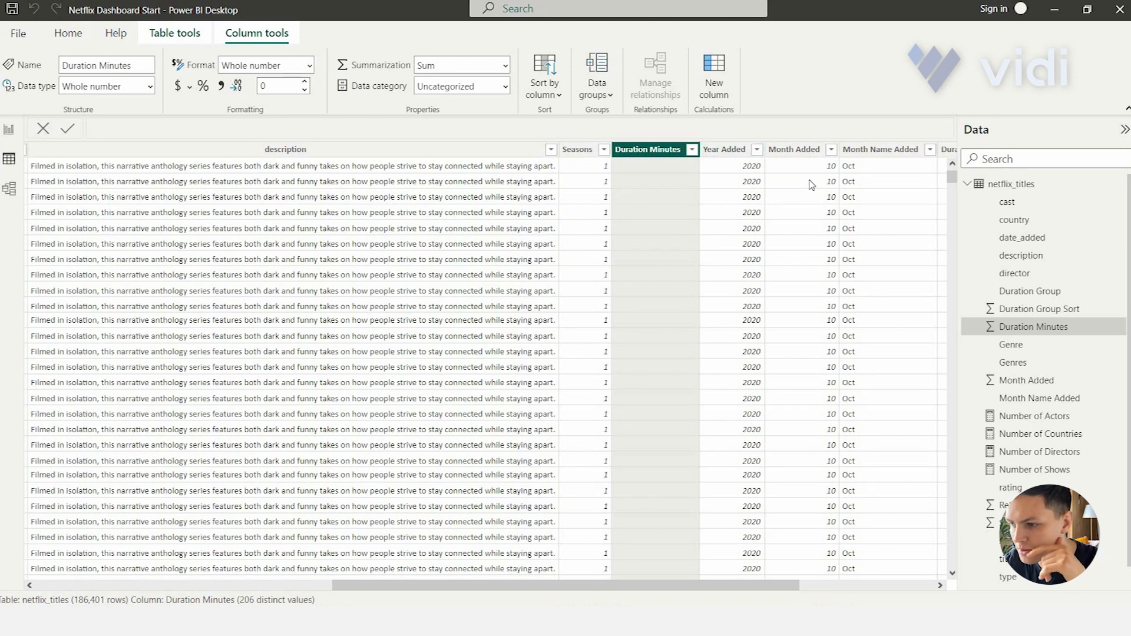
{"action": "scroll", "coordinate": [812, 194], "scroll_direction": "right", "scroll_amount": 3}
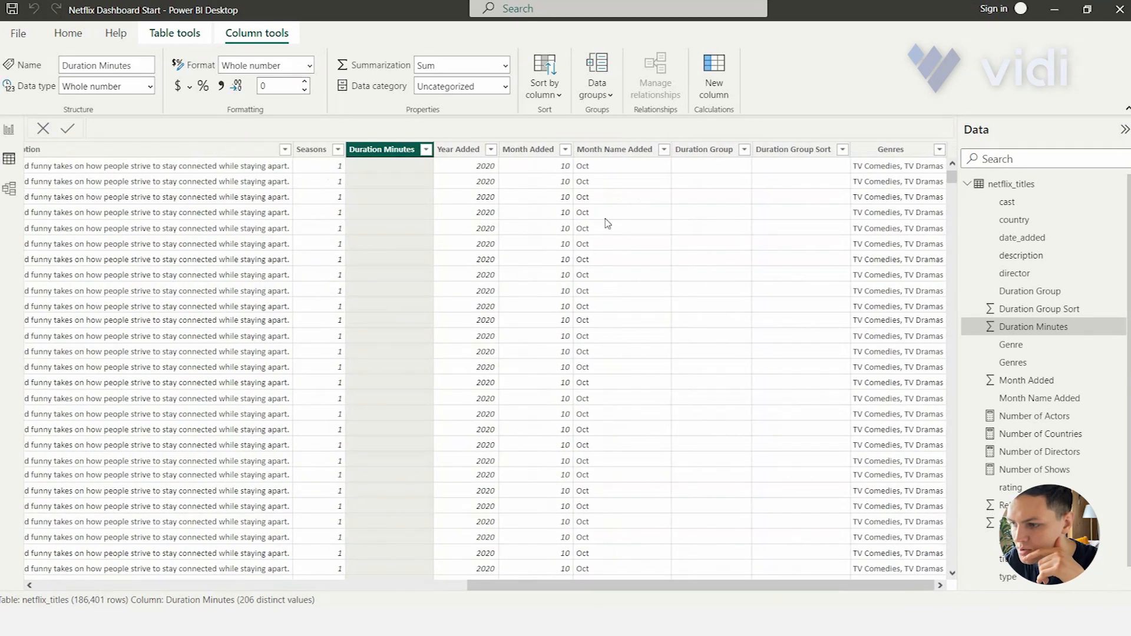
Step: Examine the Year Added and Month Name Added columns and the distinct values of the Duration Group column
{"action": "left_click", "coordinate": [467, 153]}
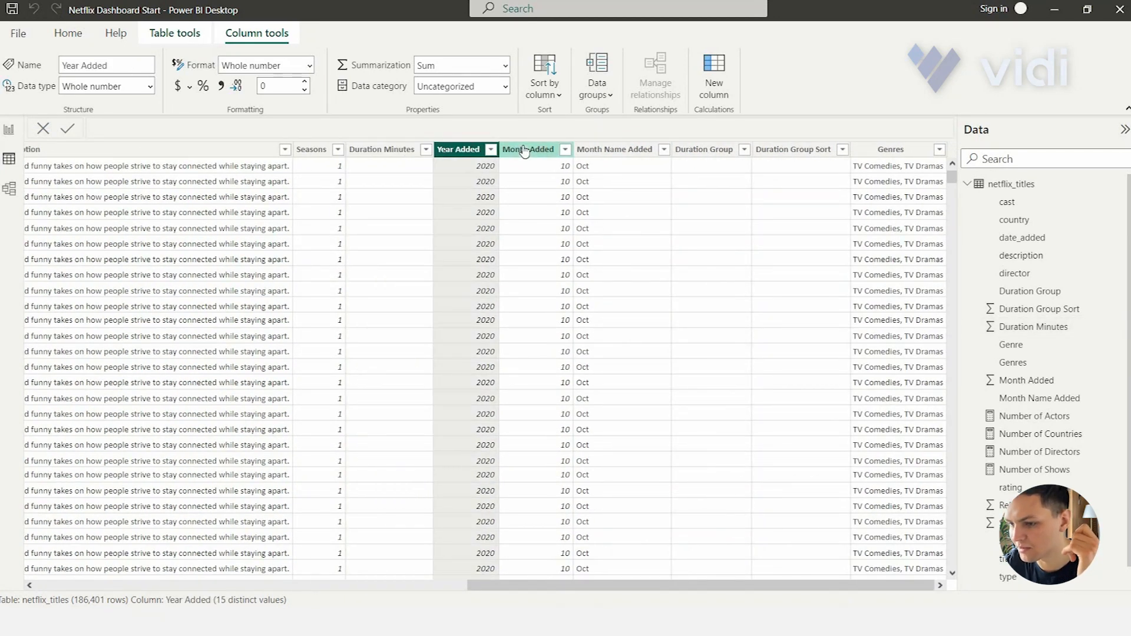
{"action": "left_click", "coordinate": [626, 152]}
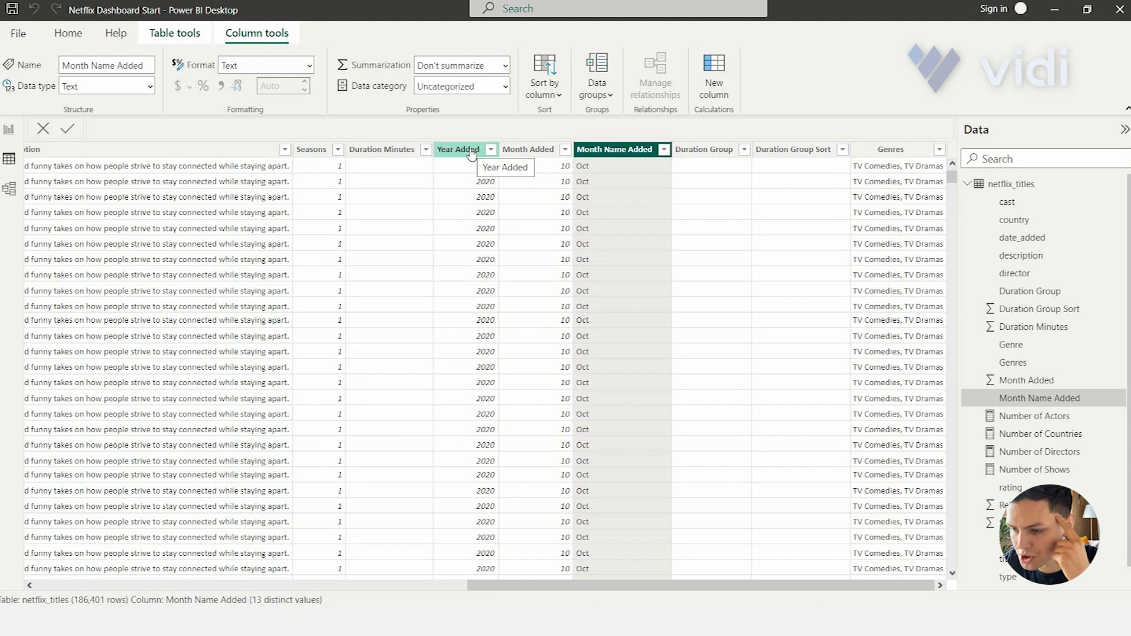
{"action": "left_click", "coordinate": [472, 152]}
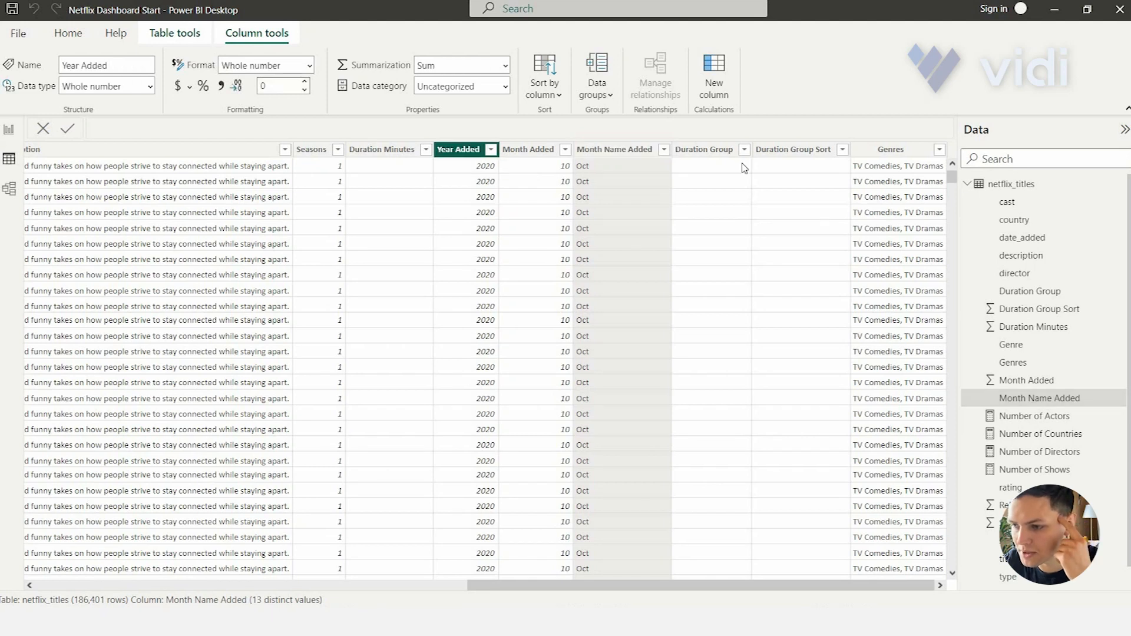
{"action": "left_click", "coordinate": [725, 149]}
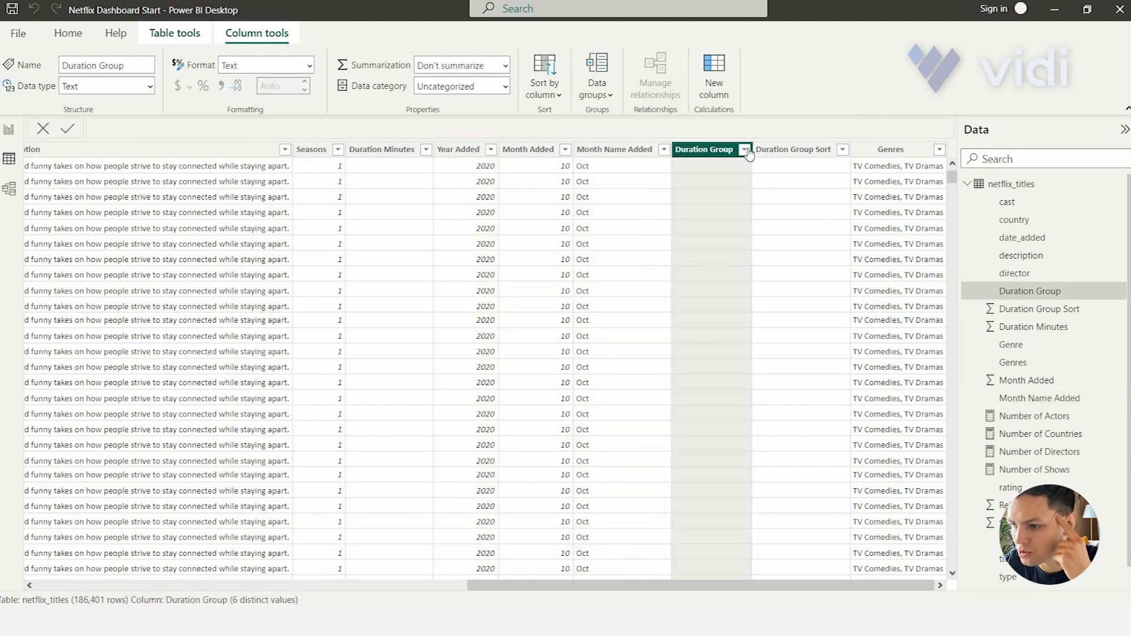
{"action": "left_click", "coordinate": [745, 149]}
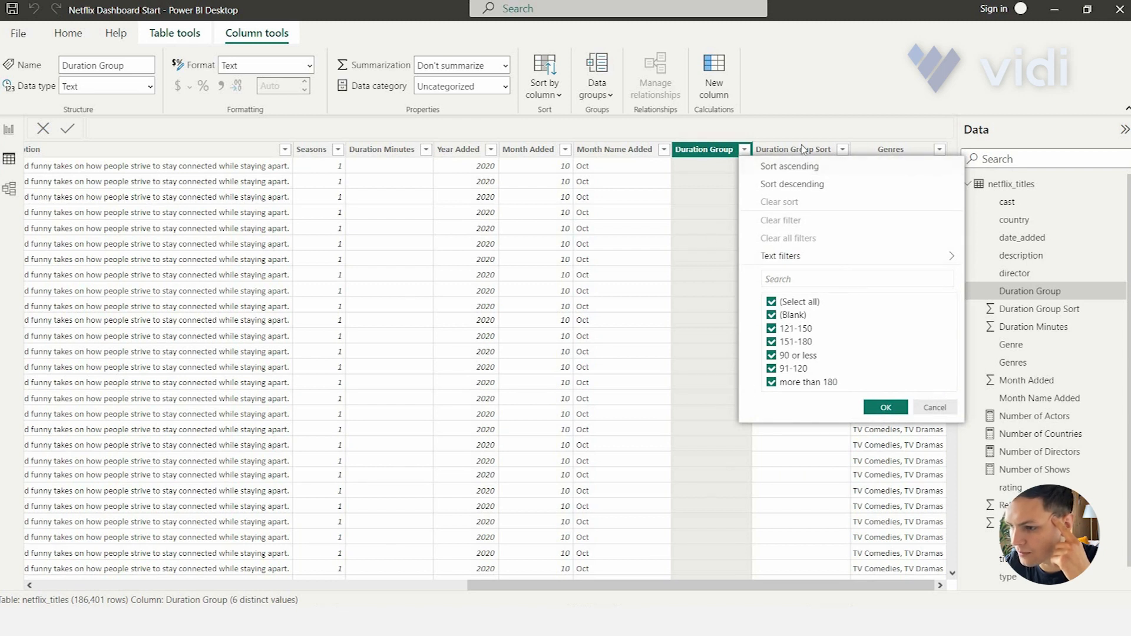
{"action": "left_click", "coordinate": [638, 259]}
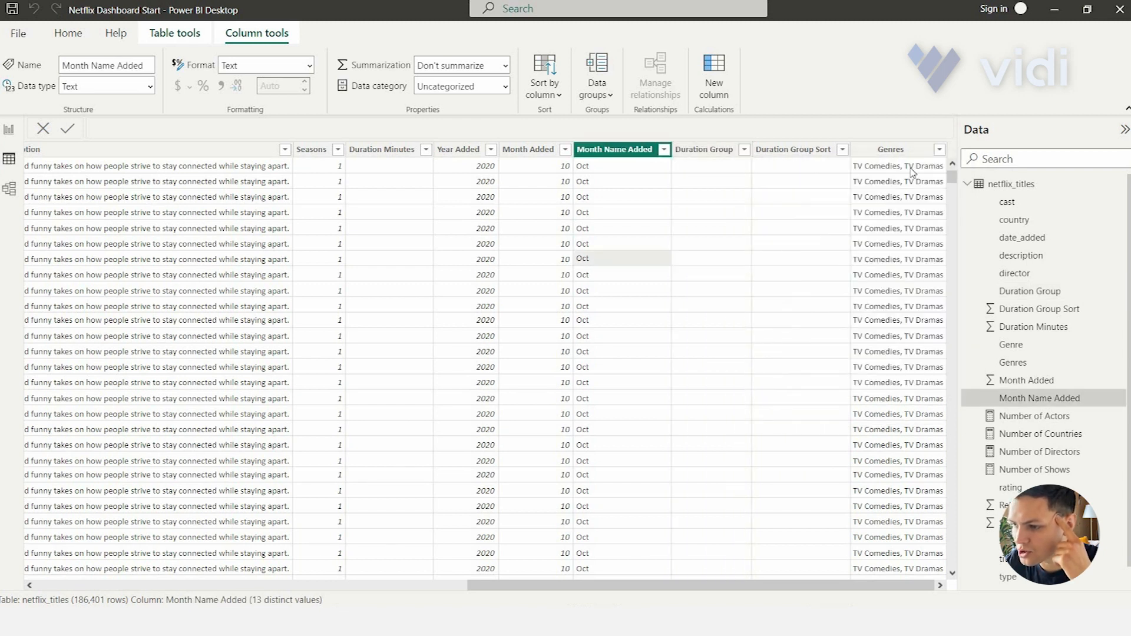
Step: Look through the Genres column's distinct values, leave it unfiltered and go back to the table's first columns
{"action": "left_click", "coordinate": [896, 149]}
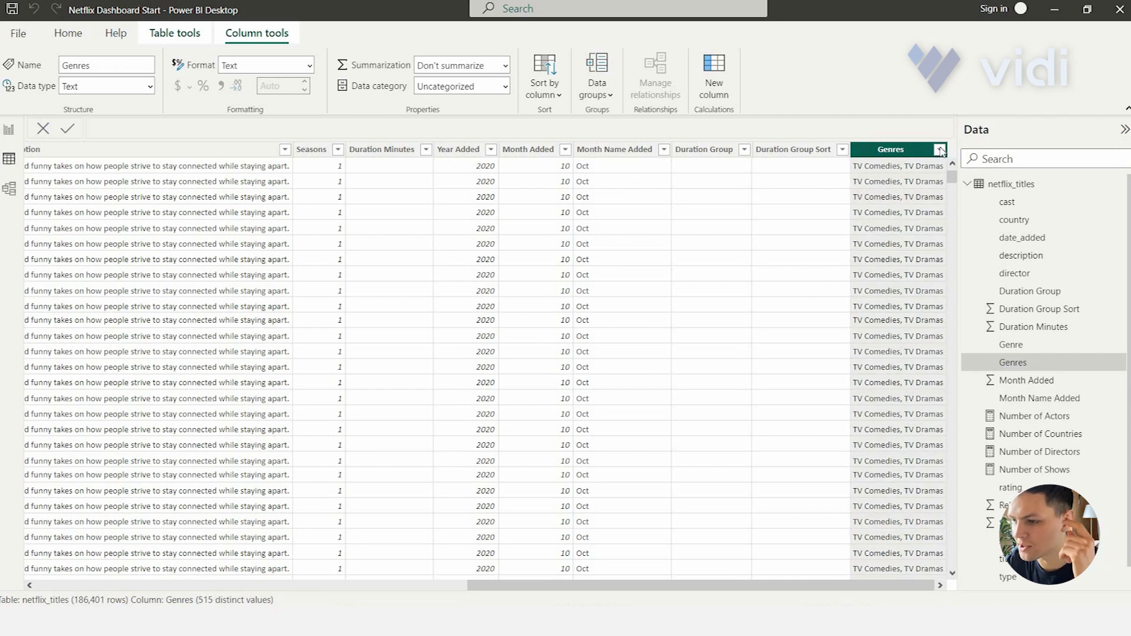
{"action": "left_click", "coordinate": [941, 149]}
{"action": "scroll", "coordinate": [959, 338], "scroll_direction": "down", "scroll_amount": 10}
{"action": "left_click", "coordinate": [850, 444]}
{"action": "scroll", "coordinate": [467, 391], "scroll_direction": "left", "scroll_amount": 5}
{"action": "scroll", "coordinate": [469, 394], "scroll_direction": "left", "scroll_amount": 10}
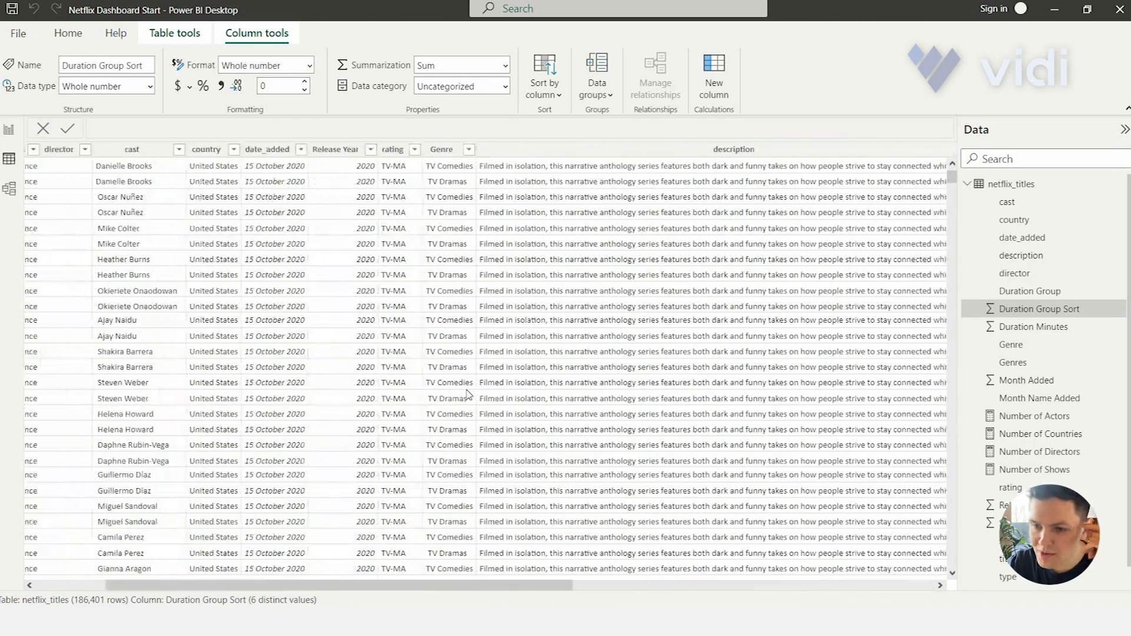
Step: Return to the report page, widen the Data pane and show the formula of the Number of Shows measure
{"action": "left_click", "coordinate": [9, 129]}
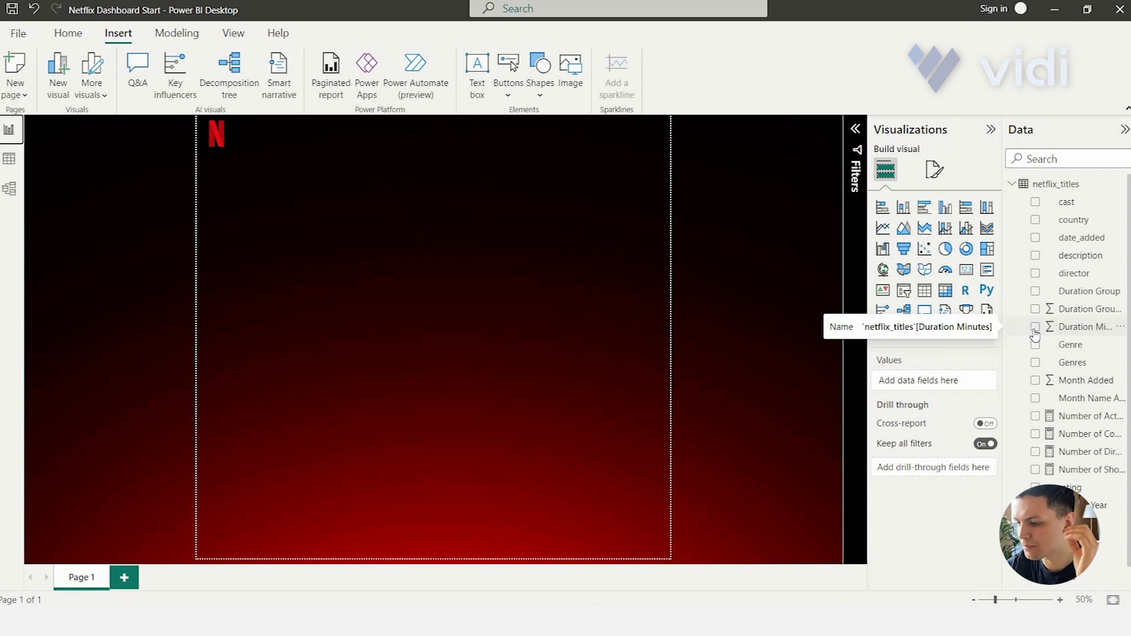
{"action": "scroll", "coordinate": [1036, 334], "scroll_direction": "down", "scroll_amount": 1}
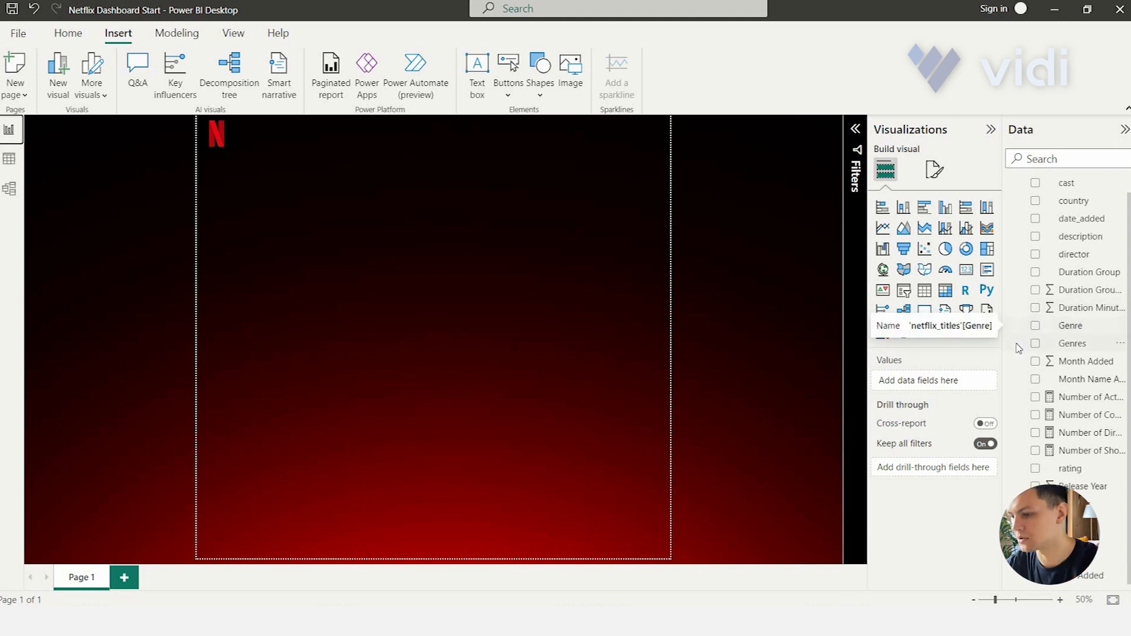
{"action": "left_click_drag", "start_coordinate": [992, 344], "coordinate": [938, 339]}
{"action": "left_click", "coordinate": [1014, 457]}
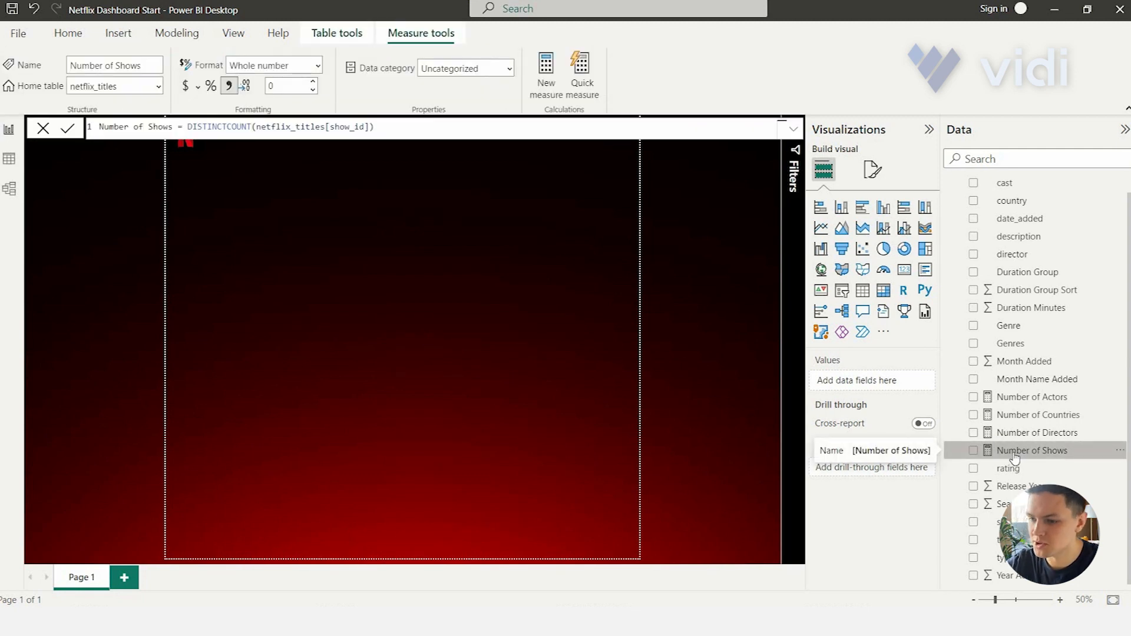
Step: Add a card visual showing the Number of Shows measure, shrink it and place it near the page's upper edge beside the Netflix logo
{"action": "left_click_drag", "start_coordinate": [1006, 457], "coordinate": [292, 175]}
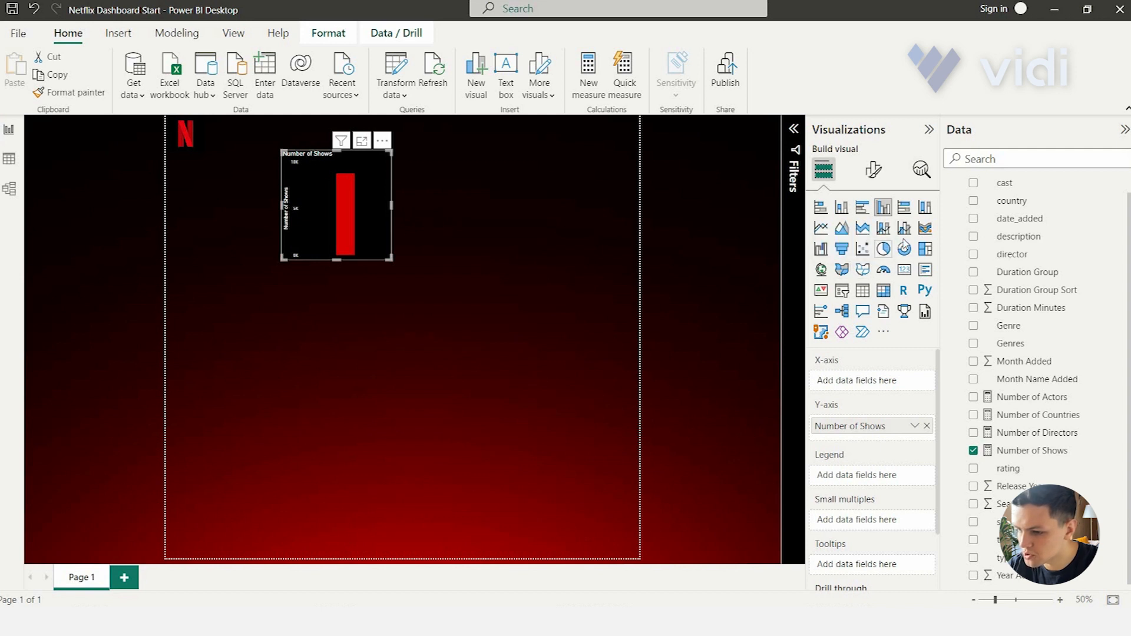
{"action": "left_click", "coordinate": [904, 270]}
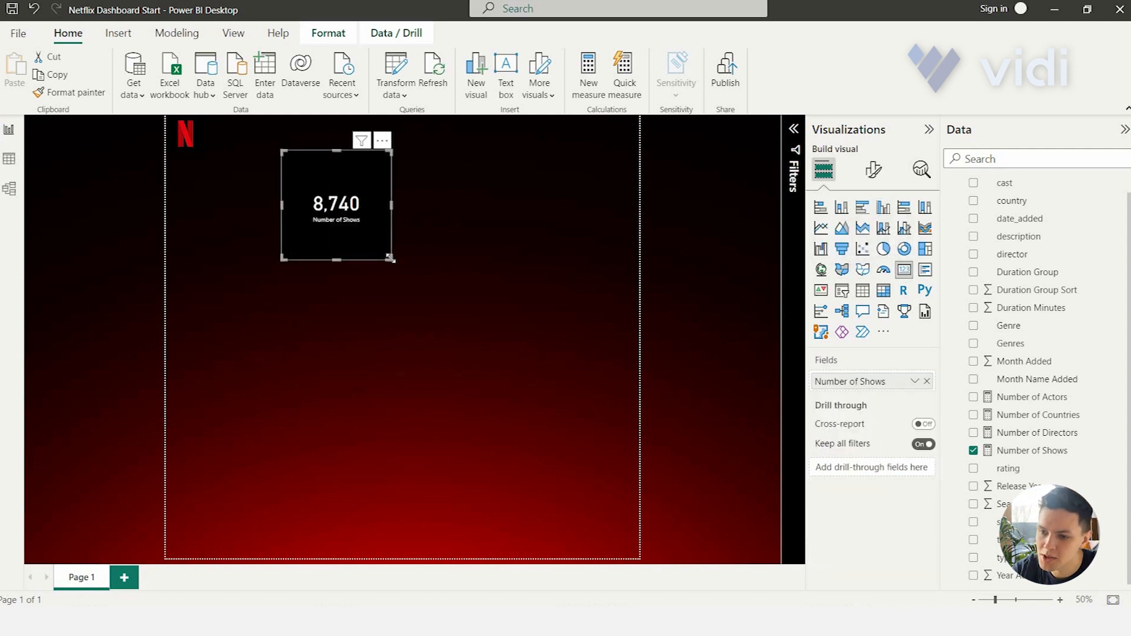
{"action": "left_click_drag", "start_coordinate": [392, 258], "coordinate": [279, 194]}
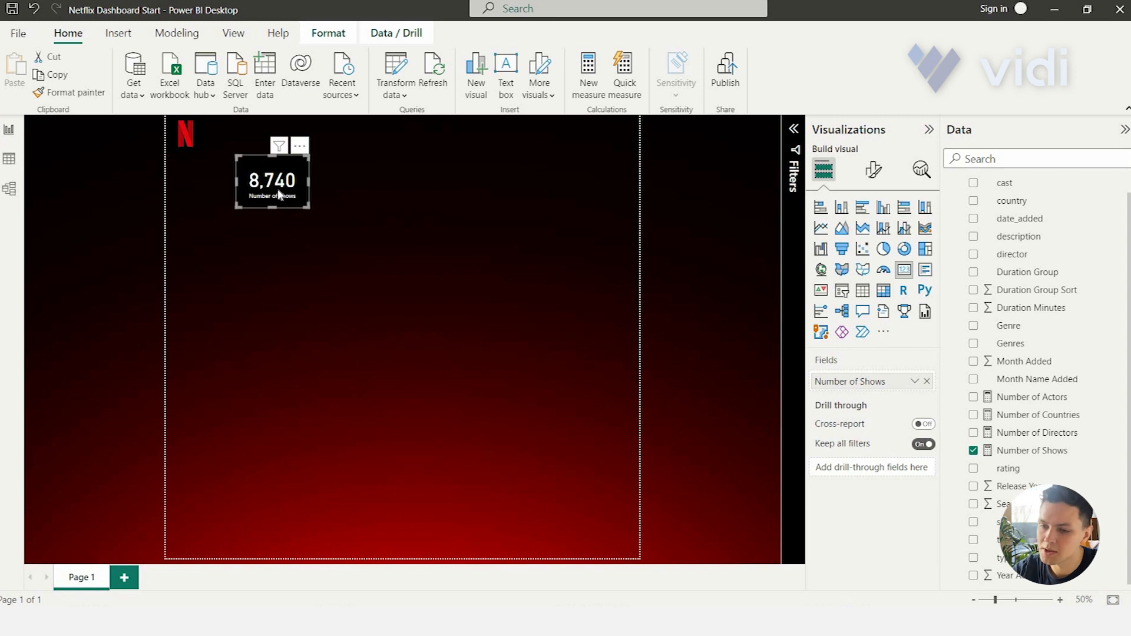
Step: Set the callout value colour of the Number of Shows card to red #DB0404
{"action": "left_click", "coordinate": [874, 170]}
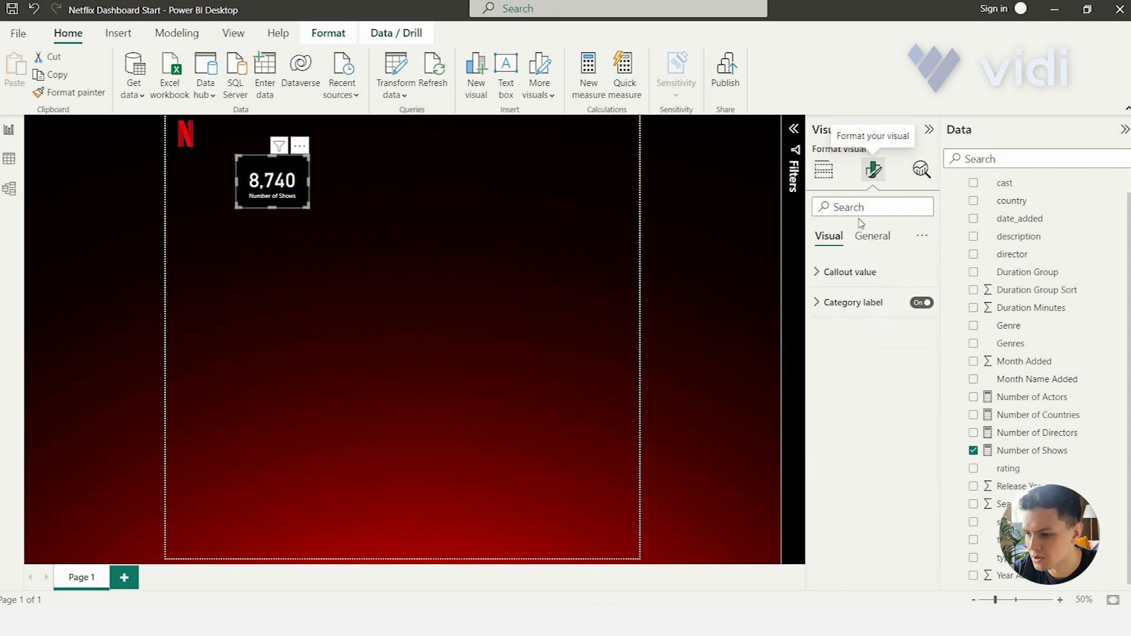
{"action": "left_click", "coordinate": [837, 272]}
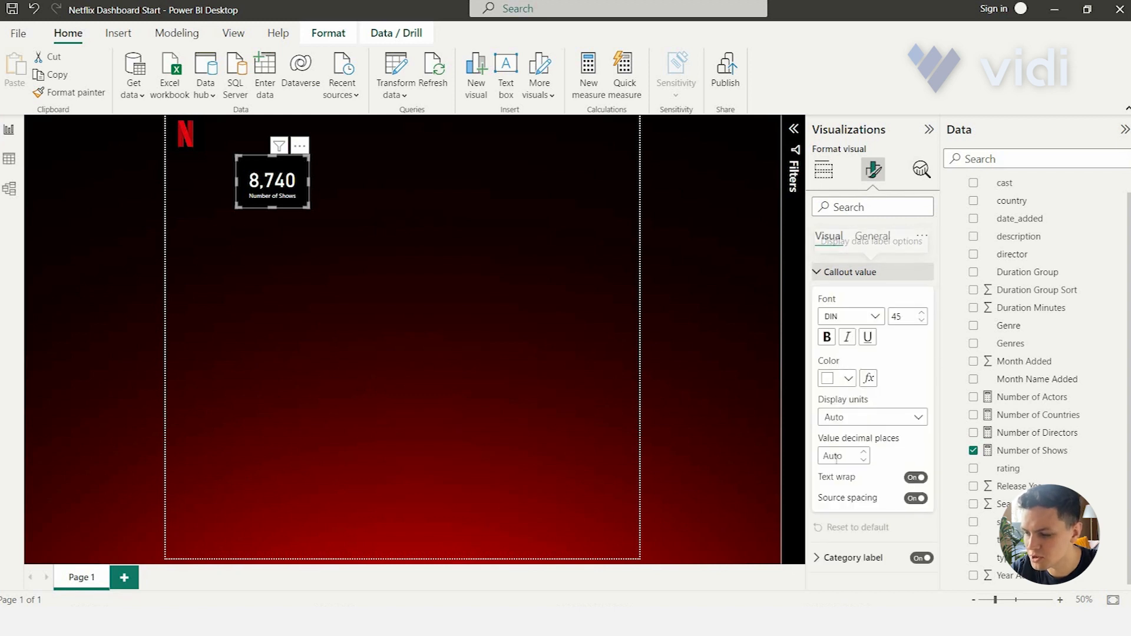
{"action": "left_click", "coordinate": [834, 378]}
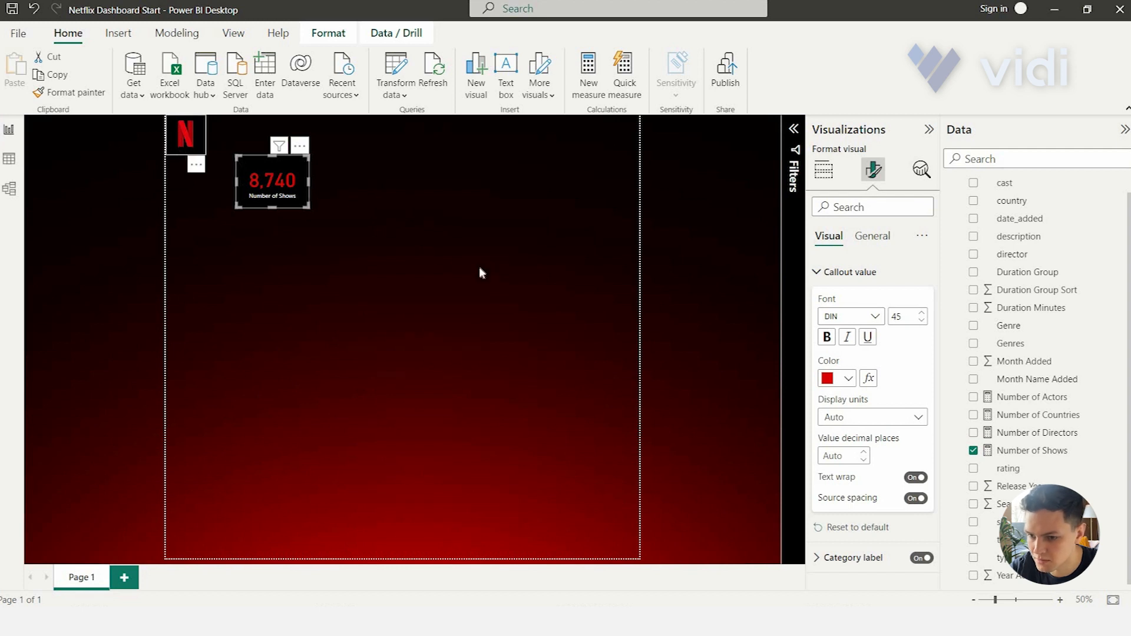
{"action": "left_click", "coordinate": [837, 378]}
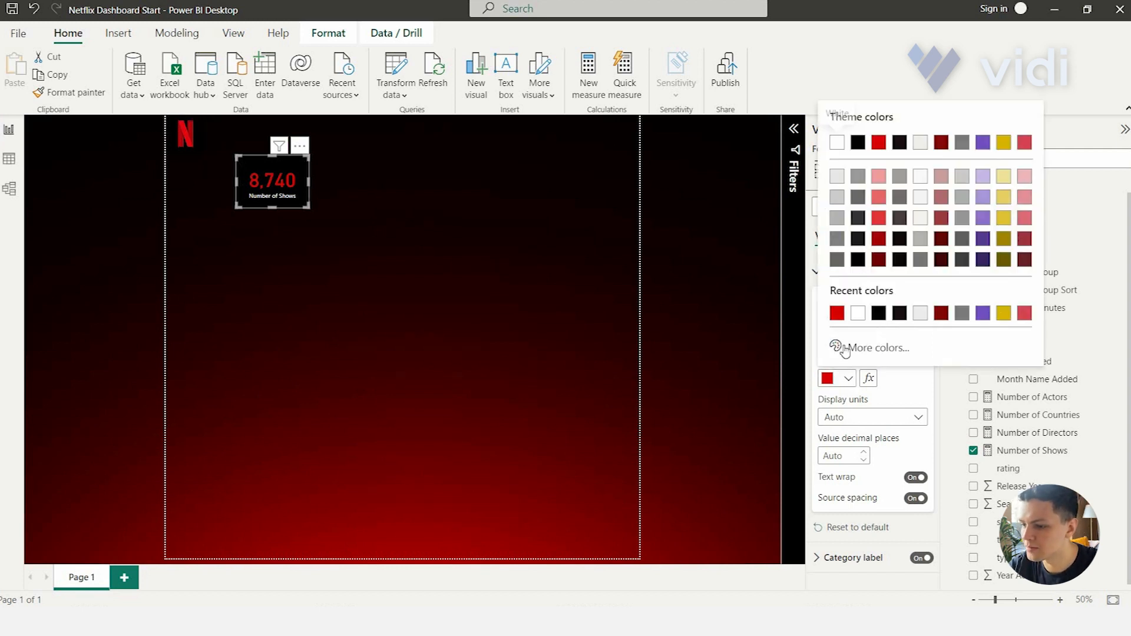
{"action": "left_click", "coordinate": [870, 348]}
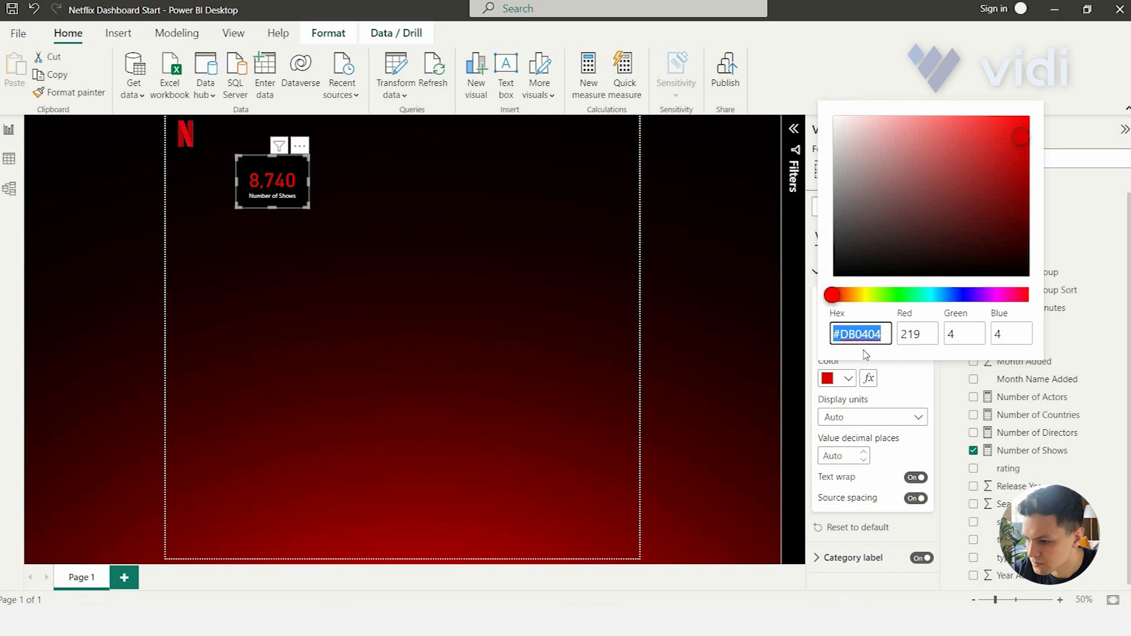
{"action": "left_click", "coordinate": [828, 263]}
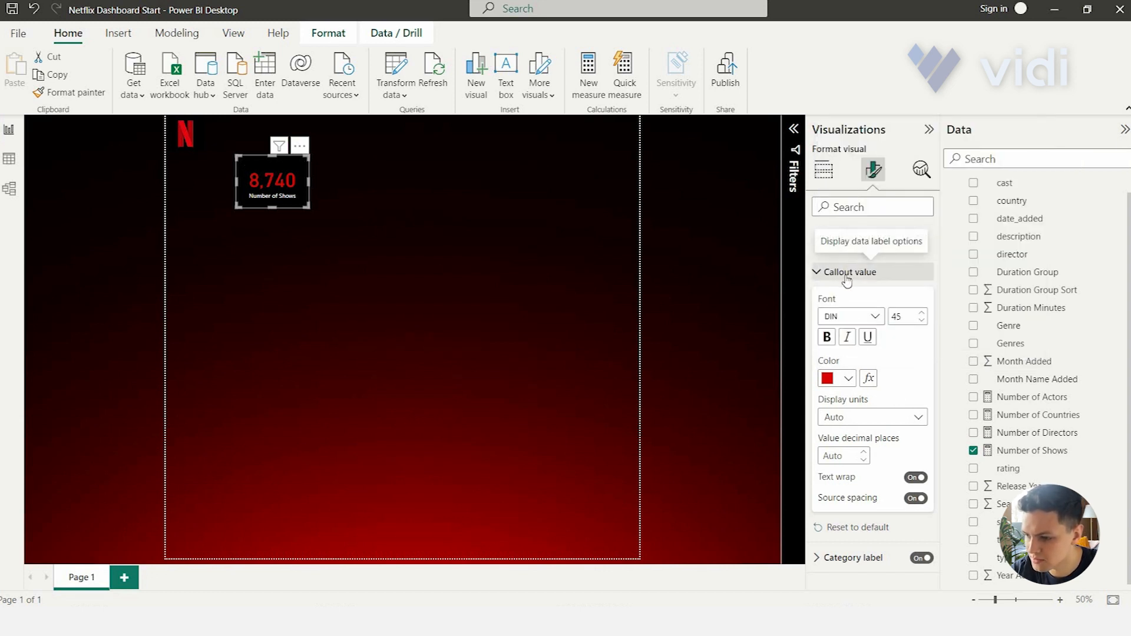
Step: Set the category label colour of the Number of Shows card to the recently used red
{"action": "left_click", "coordinate": [847, 274]}
{"action": "left_click", "coordinate": [865, 302]}
{"action": "left_click", "coordinate": [836, 410]}
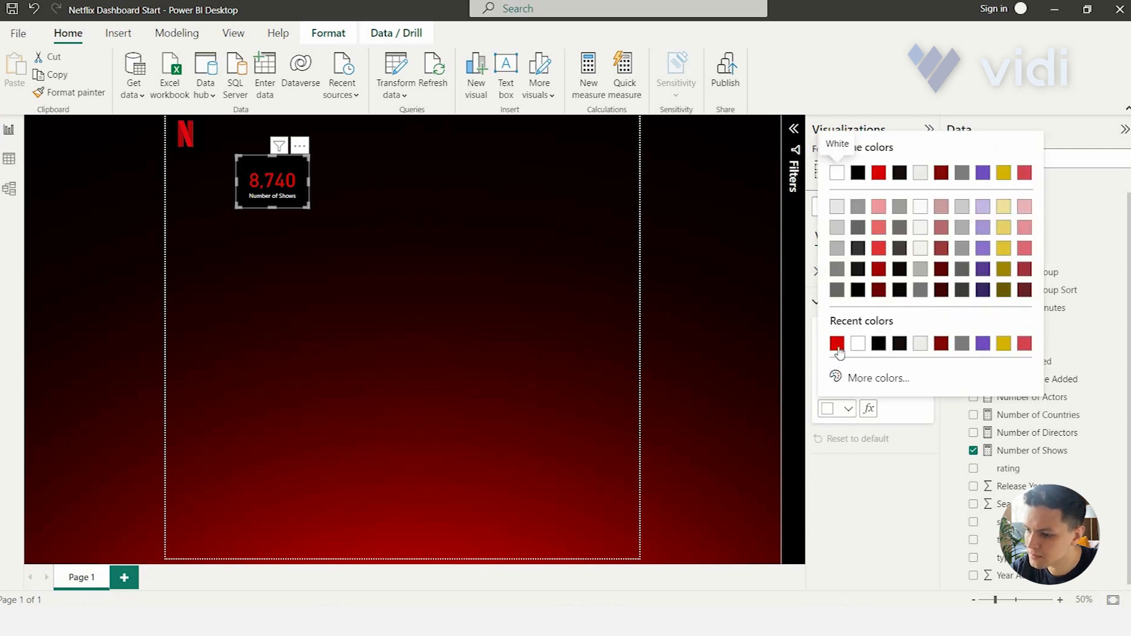
{"action": "left_click", "coordinate": [836, 344]}
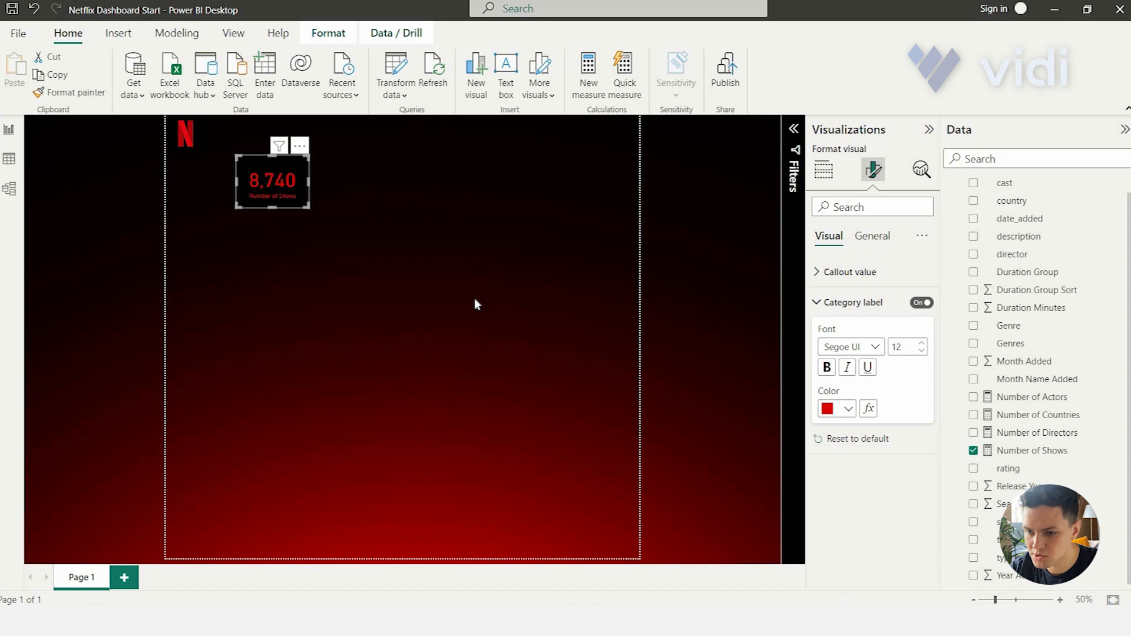
Step: Place a copy of the Number of Shows card beside the original and replace its measure with Number of Countries
{"action": "left_click_drag", "start_coordinate": [260, 192], "coordinate": [371, 191]}
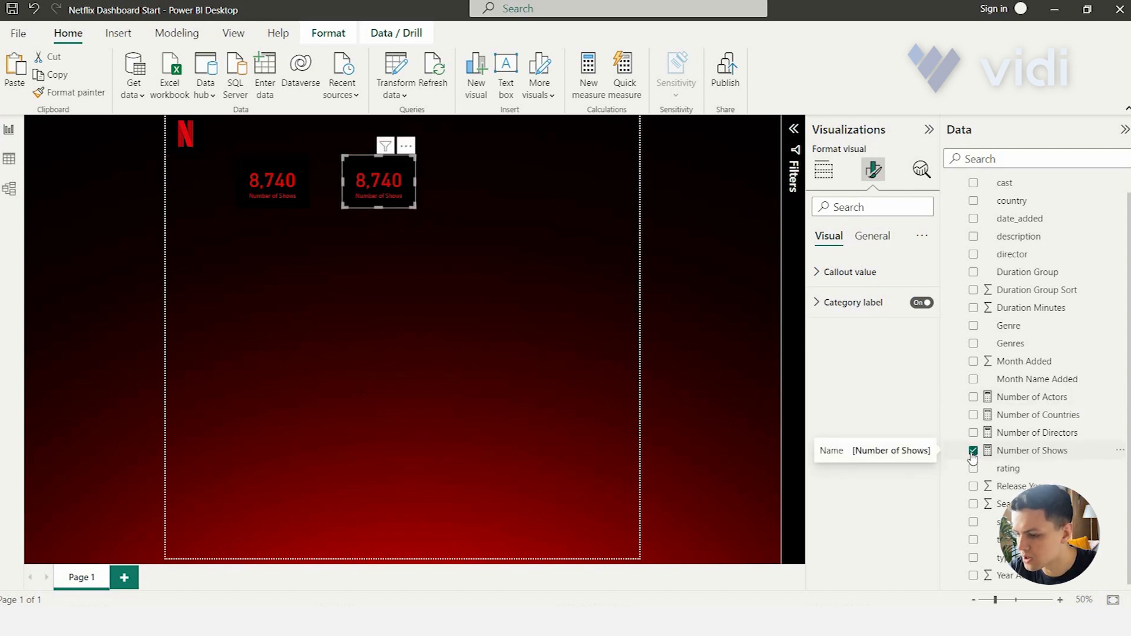
{"action": "left_click", "coordinate": [973, 452]}
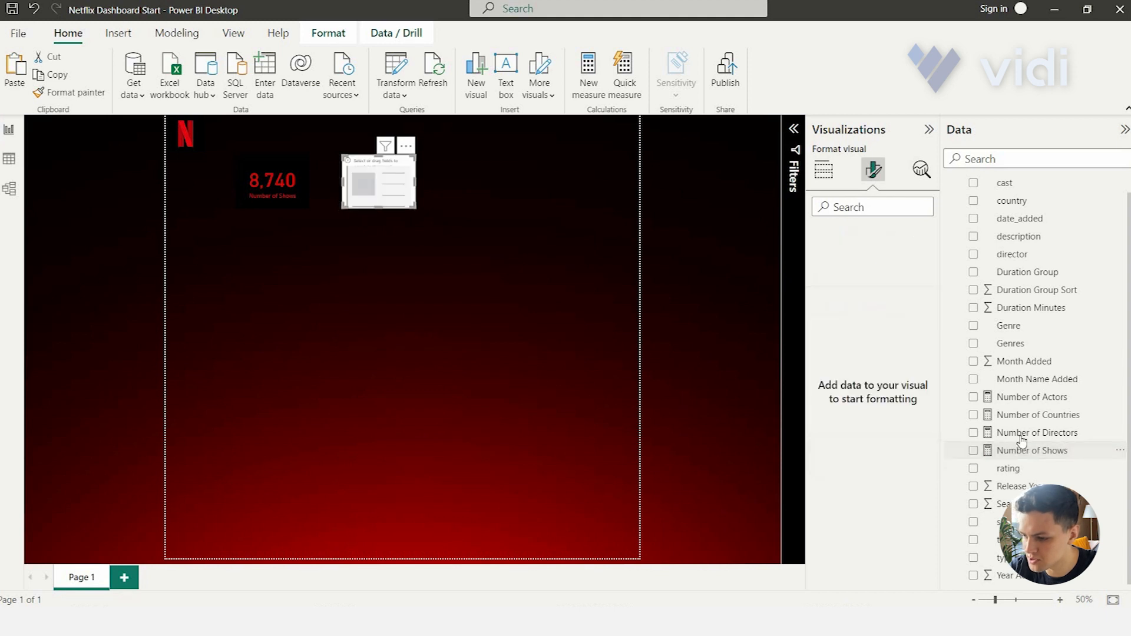
{"action": "left_click", "coordinate": [973, 416]}
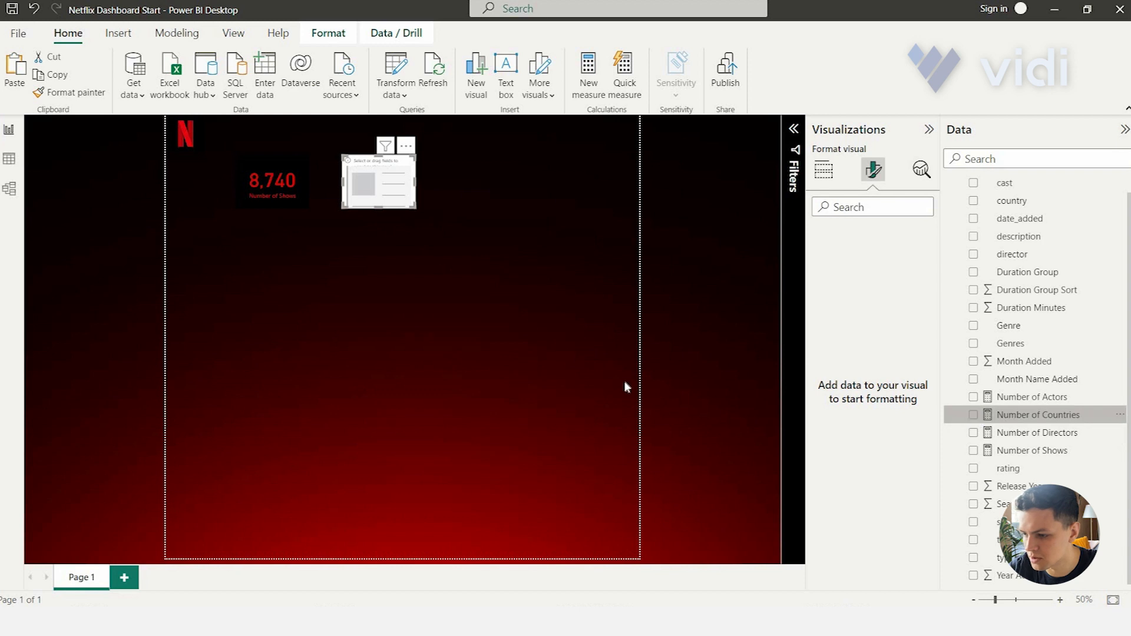
{"action": "left_click", "coordinate": [271, 186]}
{"action": "left_click", "coordinate": [359, 194]}
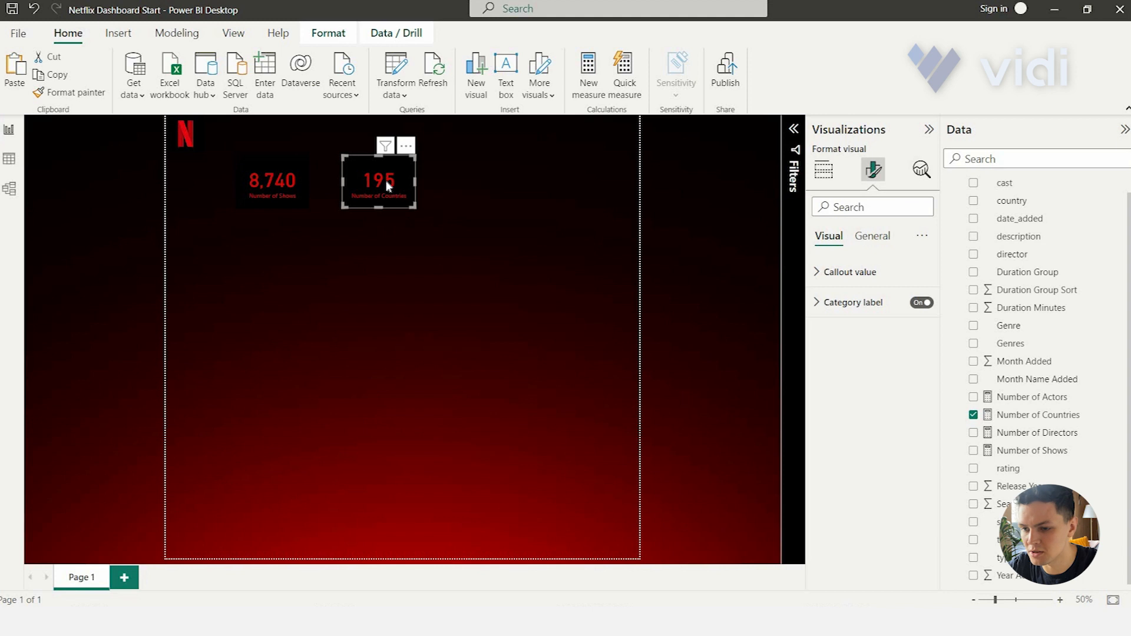
Step: Duplicate the Number of Countries card, place the copy next in the row and replace its measure with Number of Directors
{"action": "key", "text": "ctrl+c"}
{"action": "key", "text": "ctrl+v"}
{"action": "left_click_drag", "start_coordinate": [376, 179], "coordinate": [472, 175]}
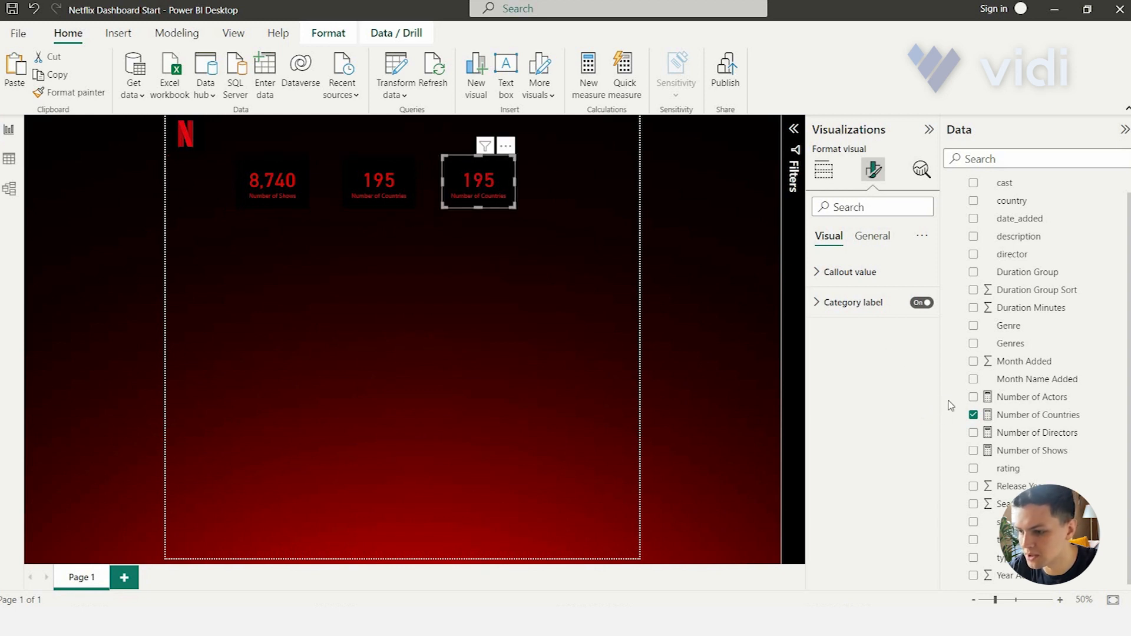
{"action": "left_click", "coordinate": [975, 416]}
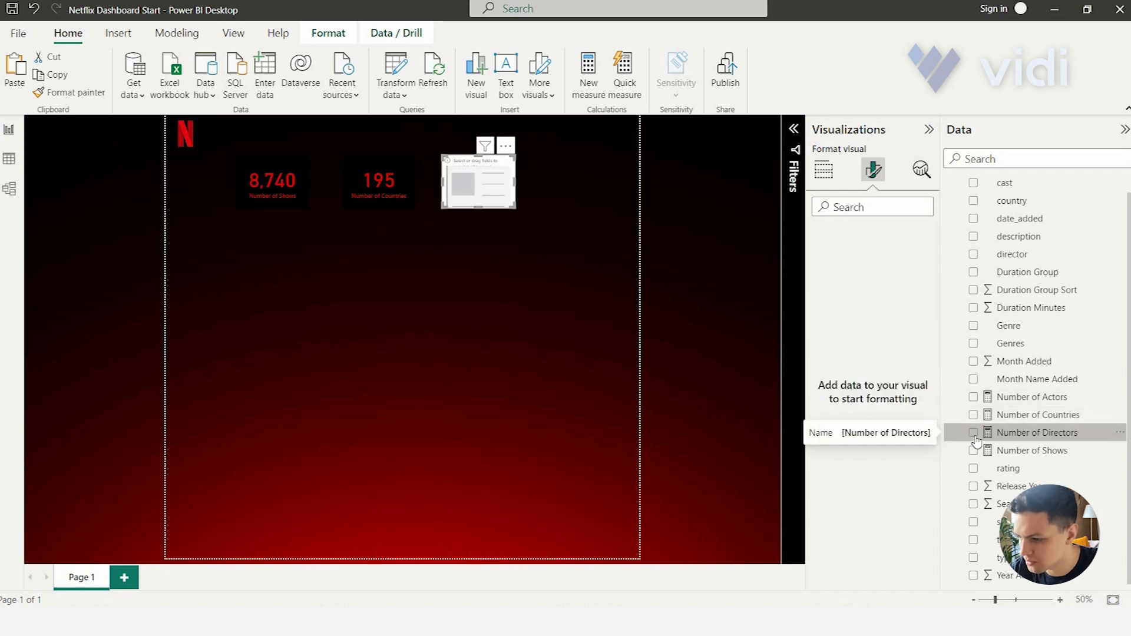
{"action": "left_click", "coordinate": [974, 434]}
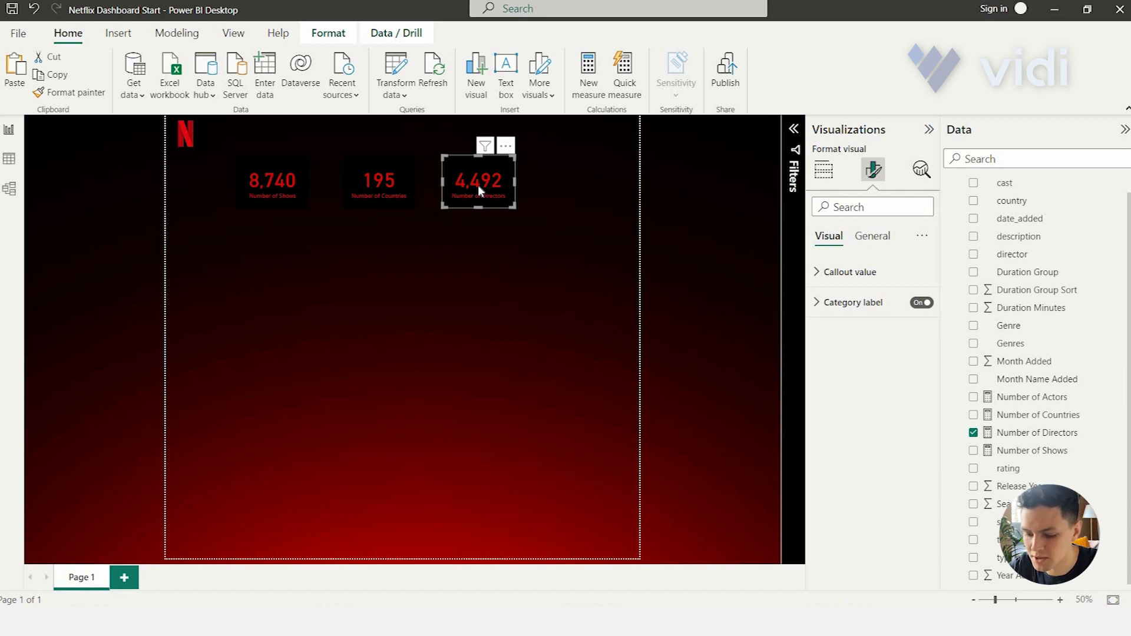
Step: Add a fourth card copy at the end of the row and replace its measure with Number of Actors
{"action": "key", "text": "ctrl+v"}
{"action": "left_click_drag", "start_coordinate": [479, 185], "coordinate": [578, 181]}
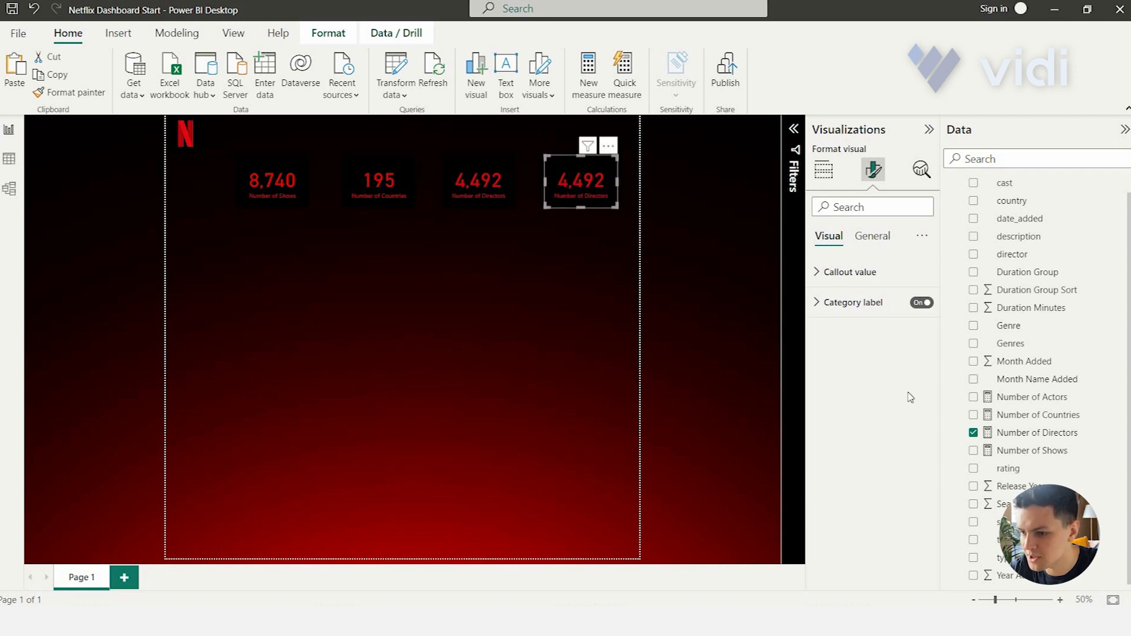
{"action": "left_click", "coordinate": [974, 433]}
{"action": "left_click", "coordinate": [973, 398]}
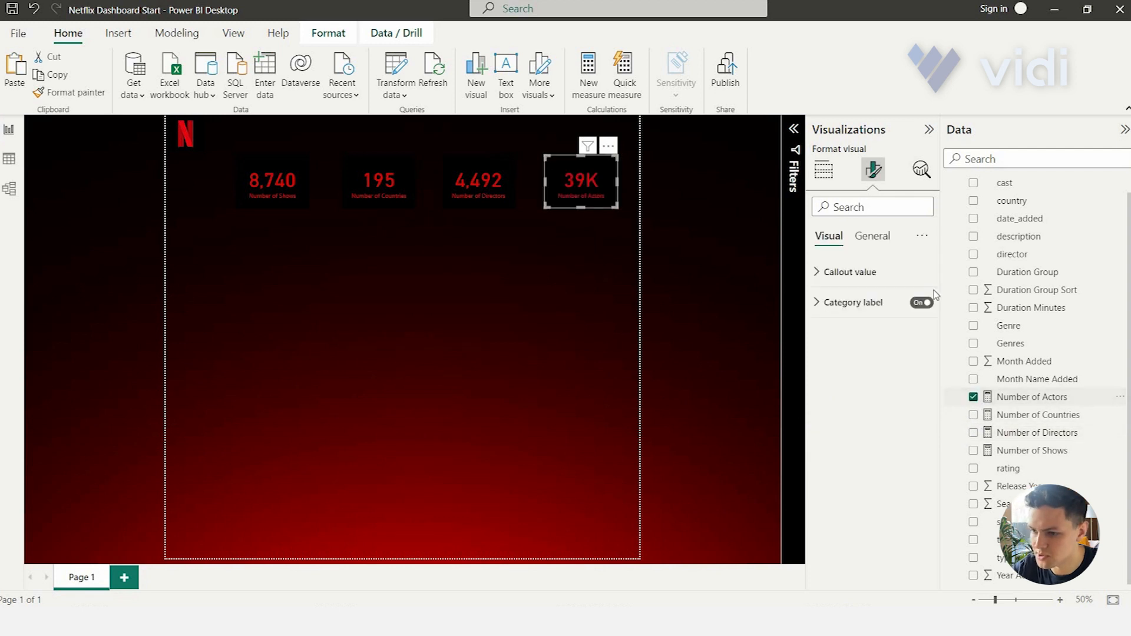
Step: Set the callout value display units of the Number of Actors card to None and deselect the card
{"action": "left_click", "coordinate": [871, 275]}
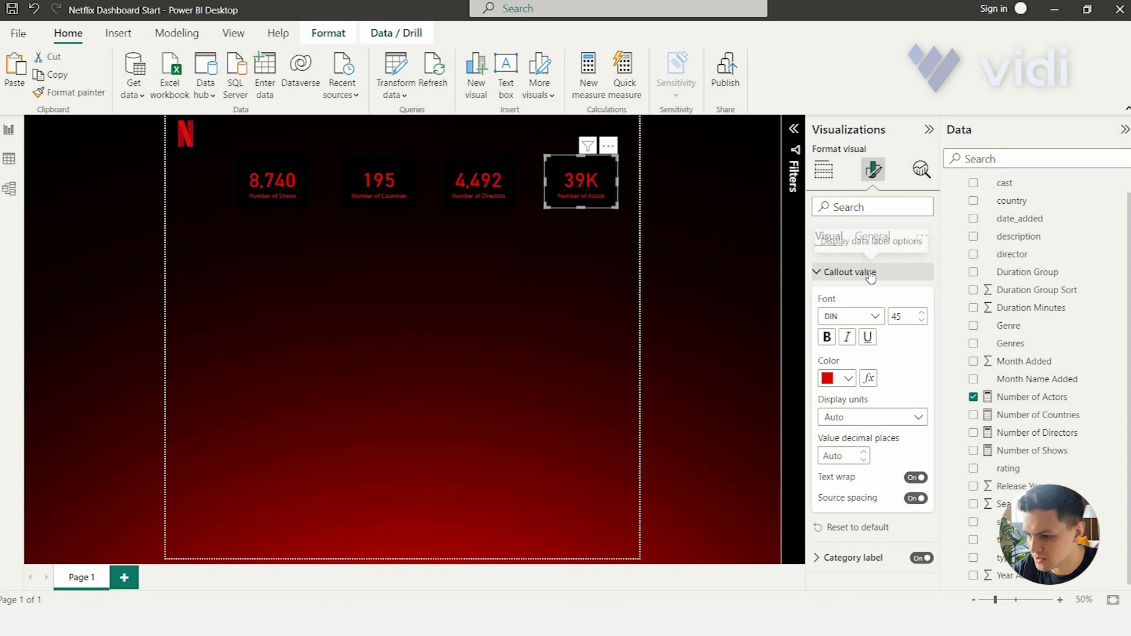
{"action": "left_click", "coordinate": [835, 418]}
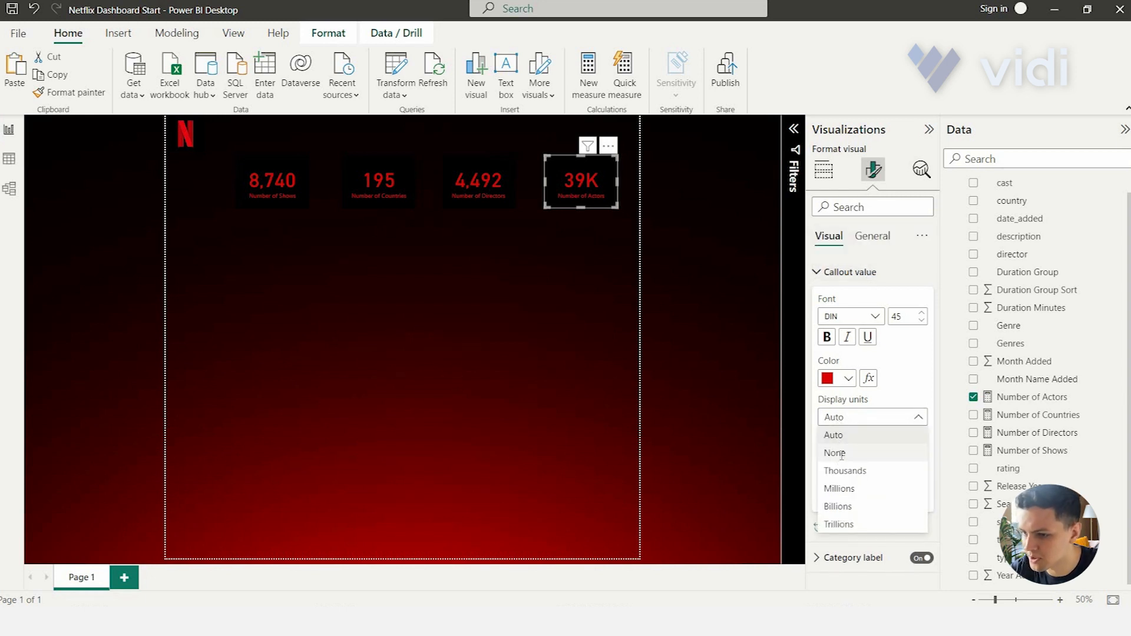
{"action": "left_click", "coordinate": [842, 455]}
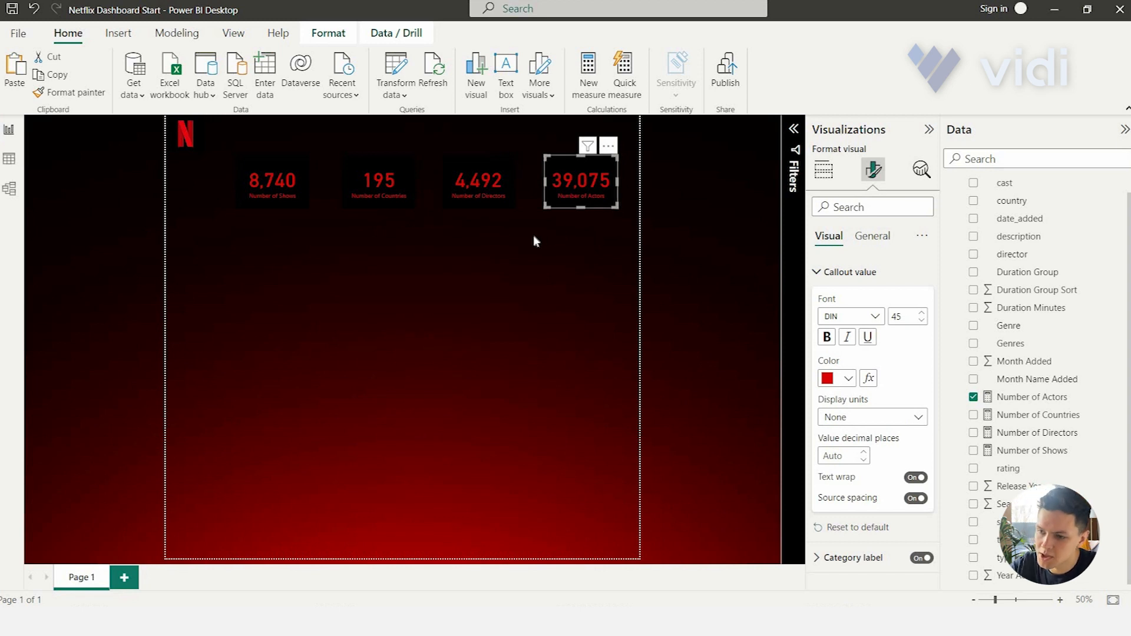
{"action": "left_click", "coordinate": [519, 238]}
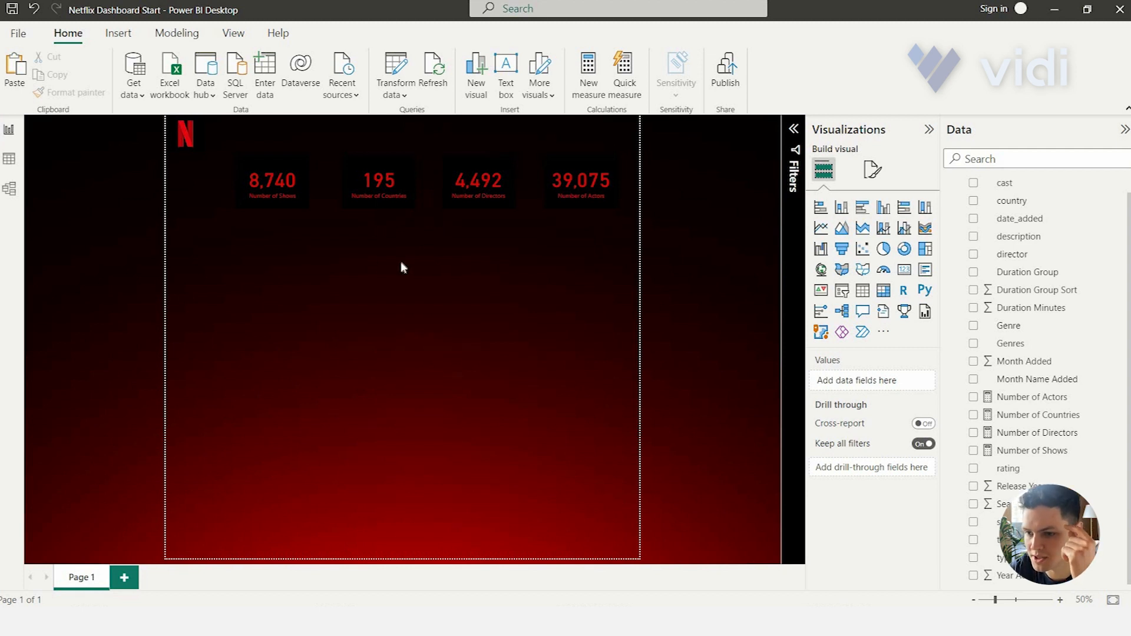
Step: Examine the Number of Shows, Countries, Directors and Actors cards one by one, comparing their placement in the row
{"action": "left_click", "coordinate": [395, 175]}
{"action": "left_click", "coordinate": [472, 184]}
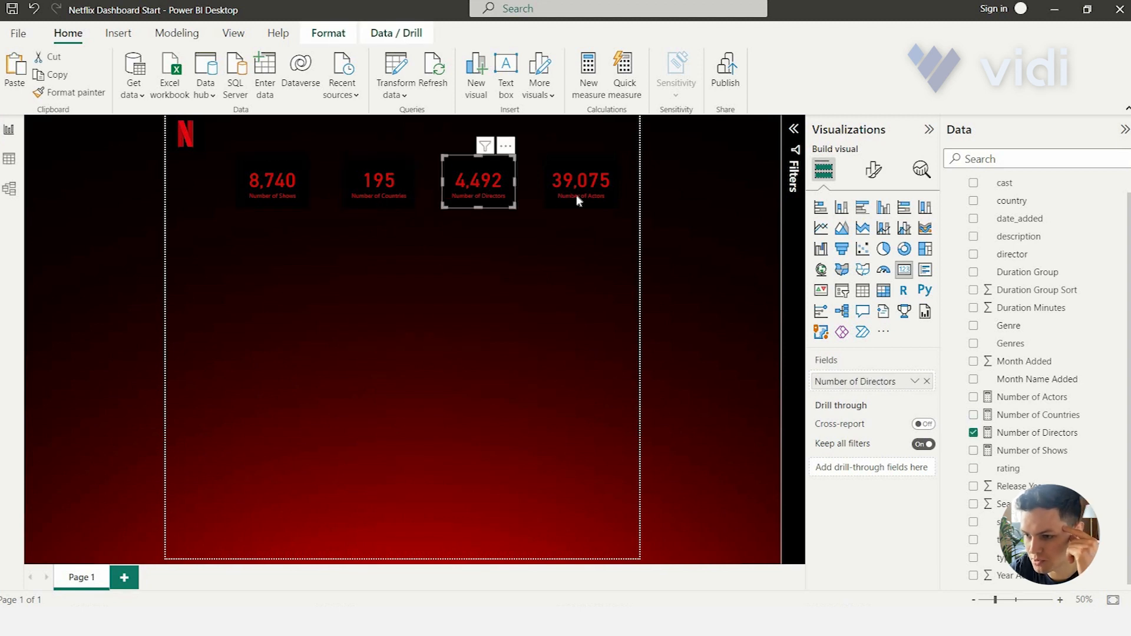
{"action": "left_click", "coordinate": [576, 191]}
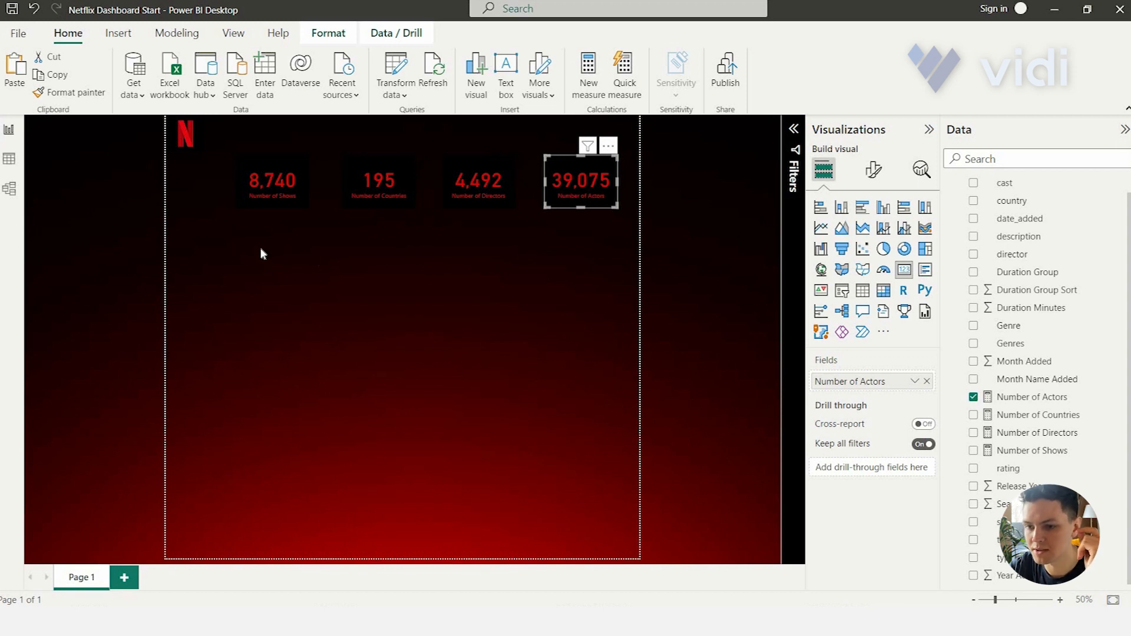
{"action": "left_click", "coordinate": [251, 183]}
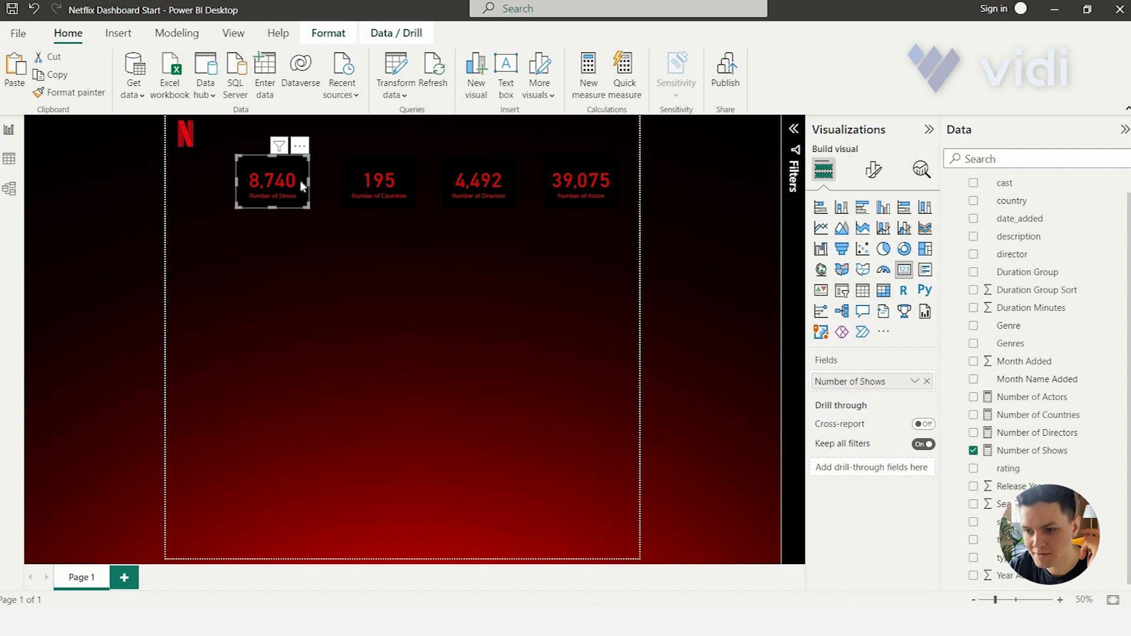
{"action": "left_click", "coordinate": [366, 185]}
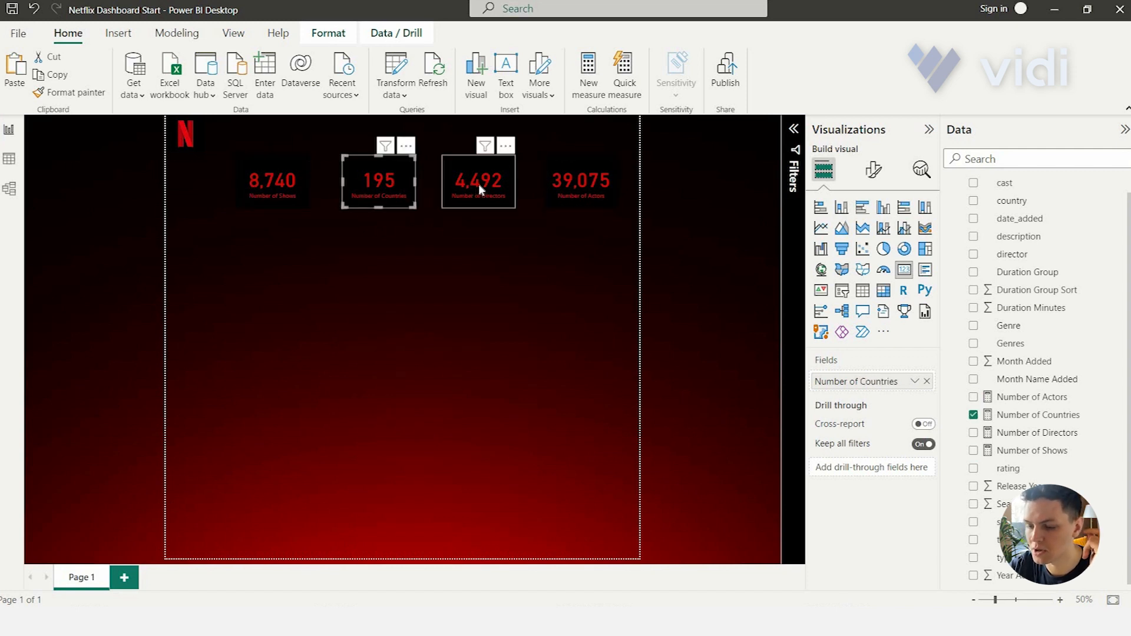
{"action": "left_click", "coordinate": [510, 183]}
{"action": "left_click", "coordinate": [566, 179]}
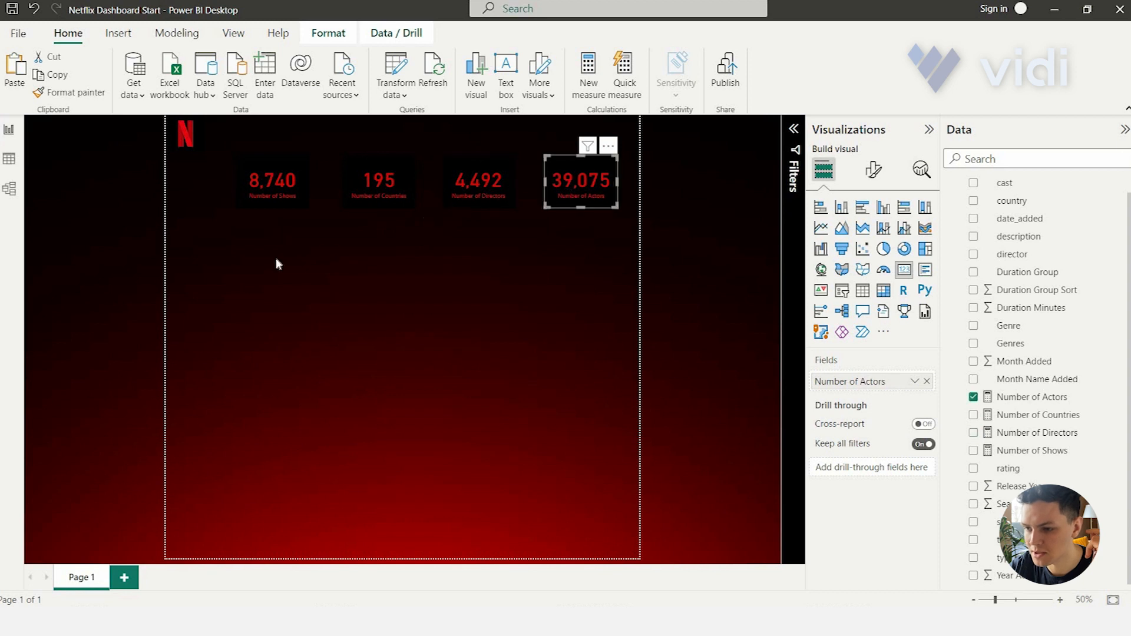
{"action": "left_click", "coordinate": [260, 257]}
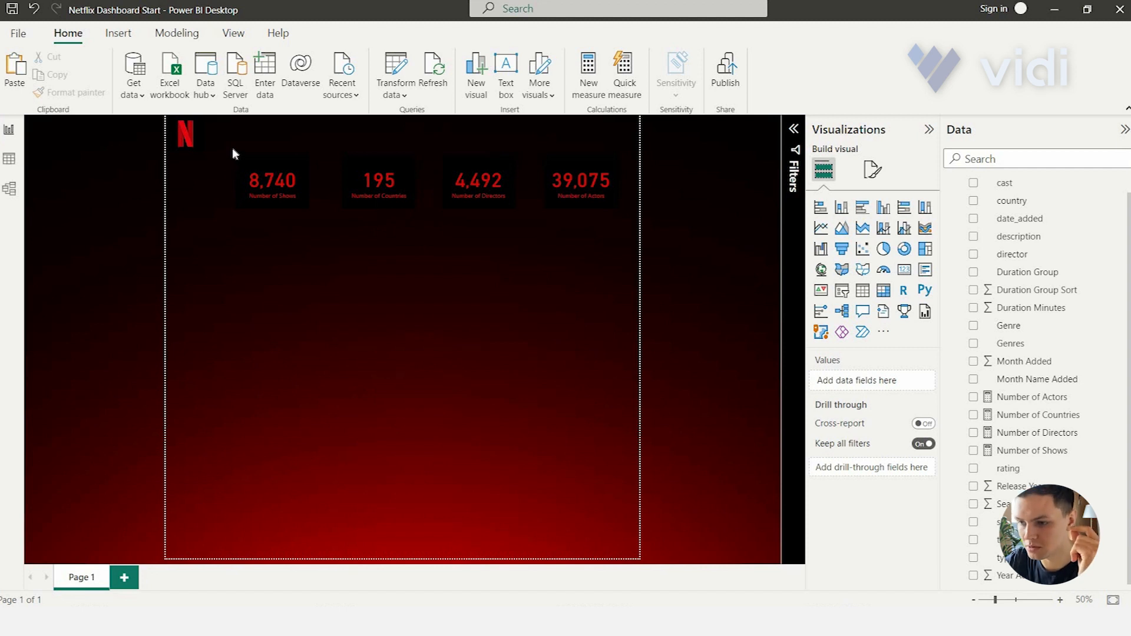
{"action": "left_click", "coordinate": [296, 183]}
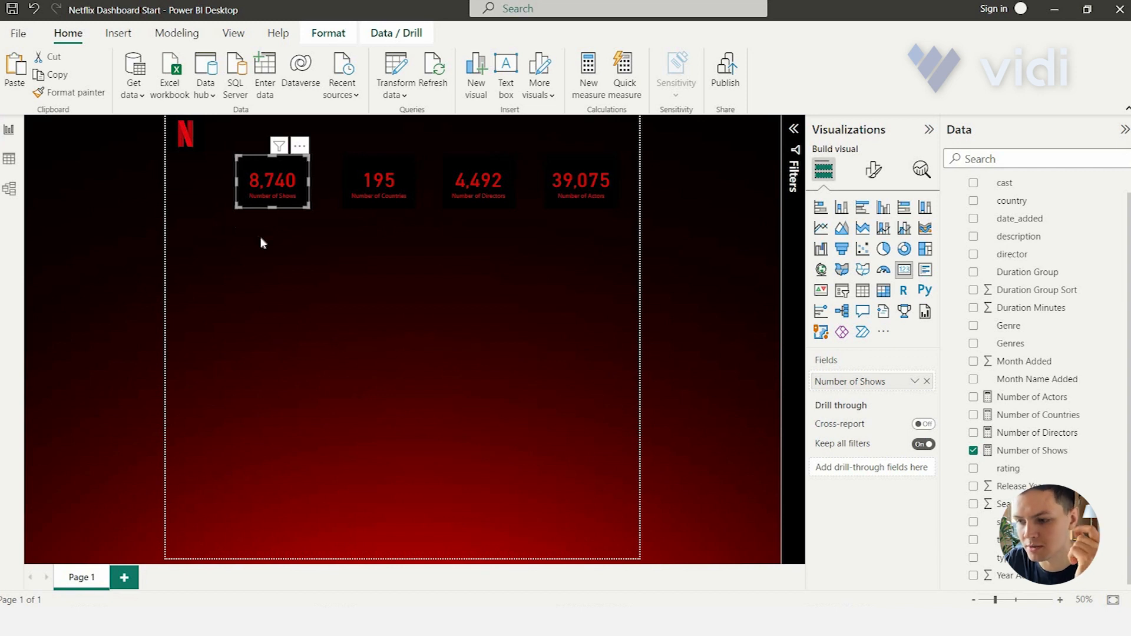
Step: Select all four KPI cards together, shift the row left to centre it on the page, and deselect the cards
{"action": "left_click", "coordinate": [634, 236]}
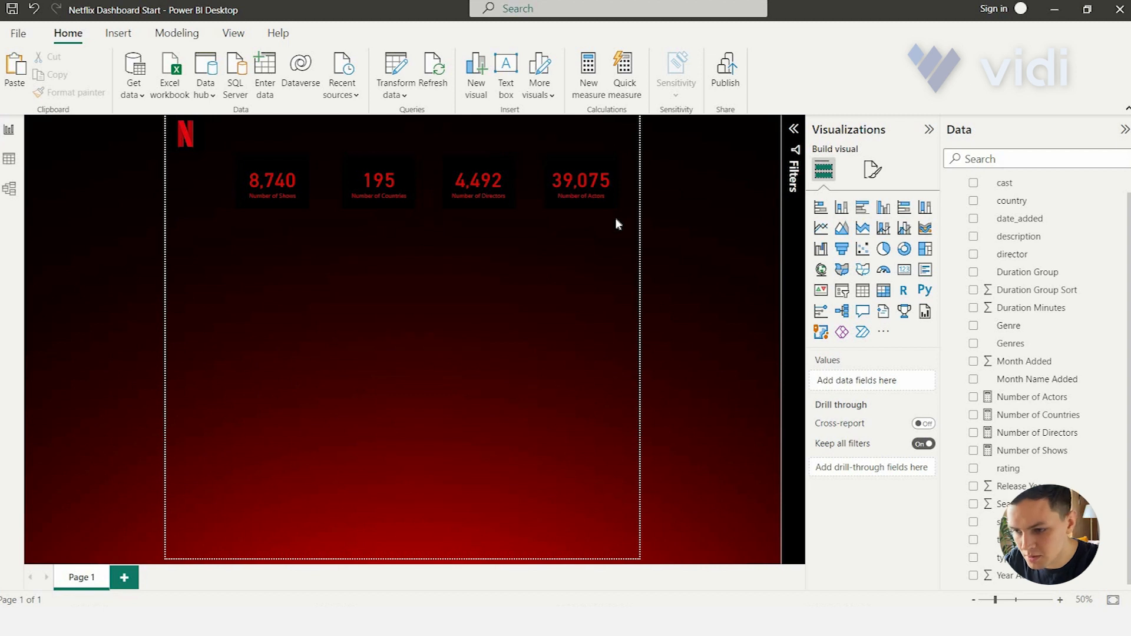
{"action": "left_click_drag", "start_coordinate": [615, 218], "coordinate": [231, 114]}
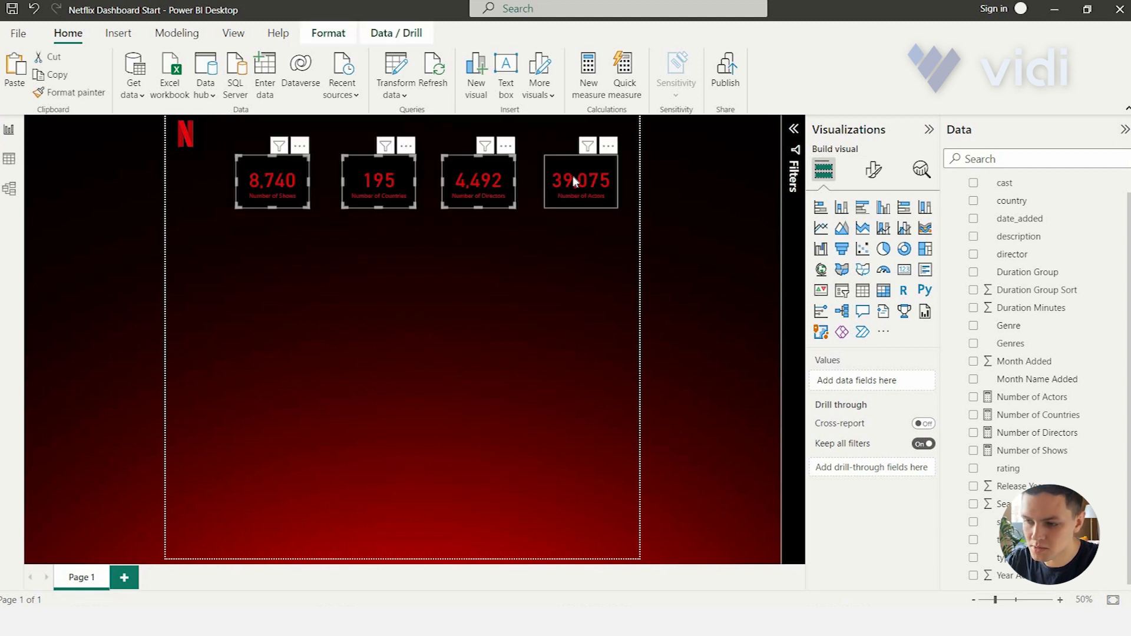
{"action": "left_click", "coordinate": [574, 177], "text": "ctrl"}
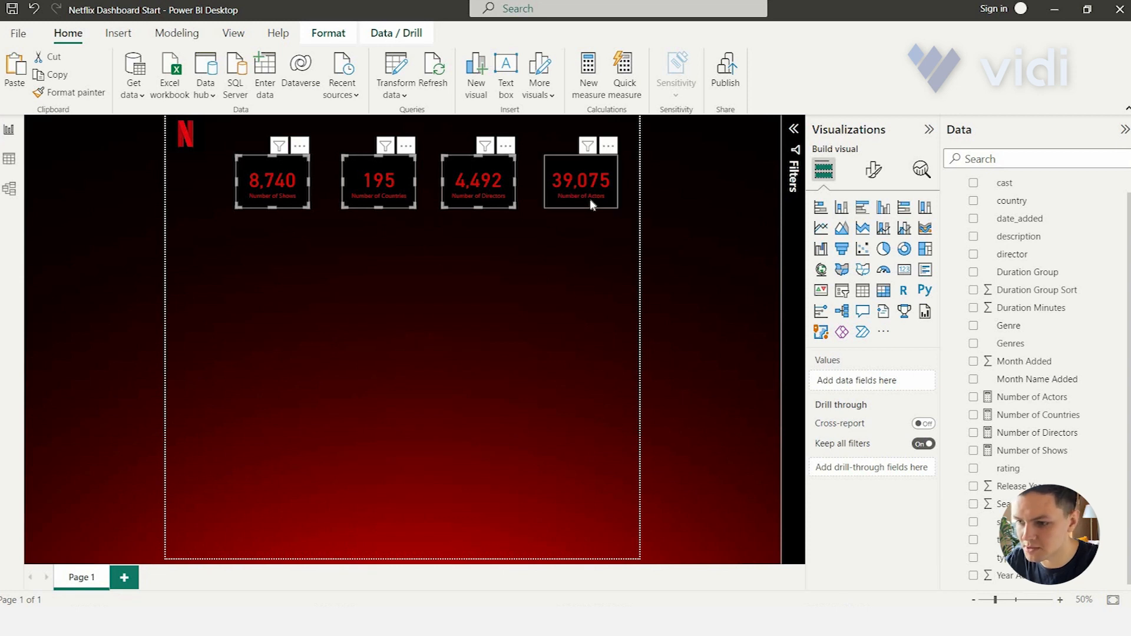
{"action": "left_click", "coordinate": [591, 176], "text": "ctrl"}
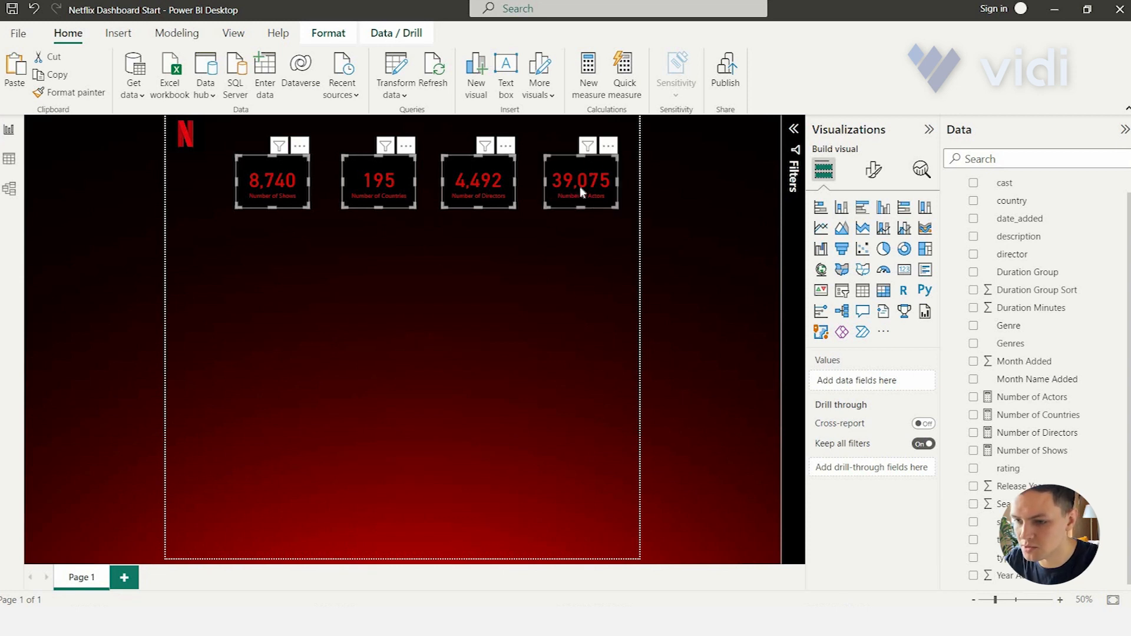
{"action": "left_click_drag", "start_coordinate": [578, 186], "coordinate": [557, 187]}
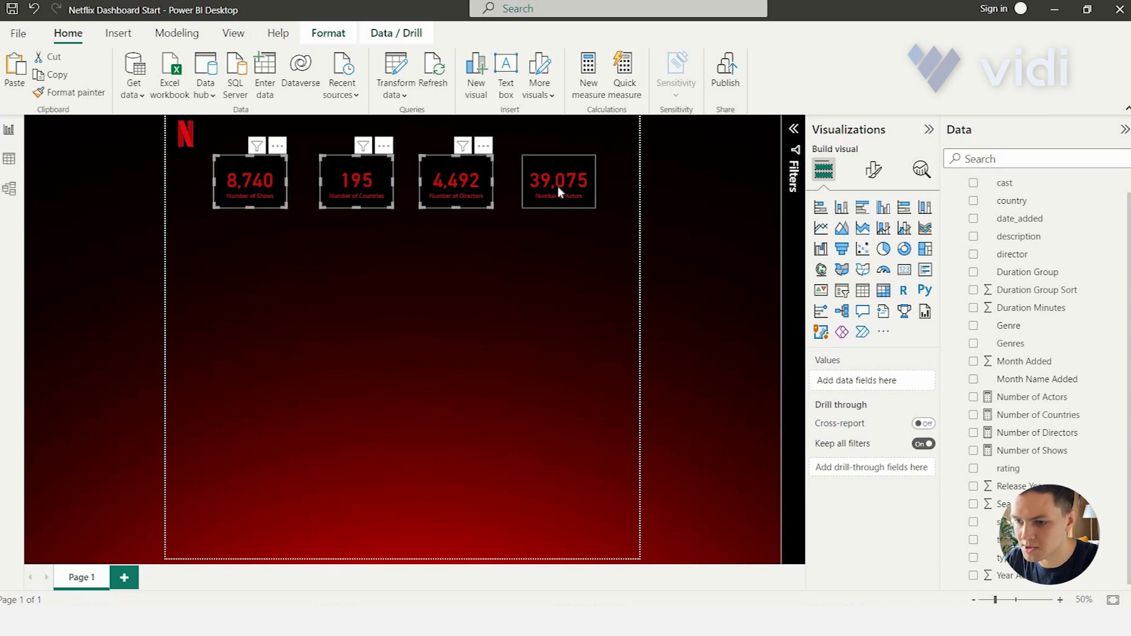
{"action": "left_click", "coordinate": [547, 196]}
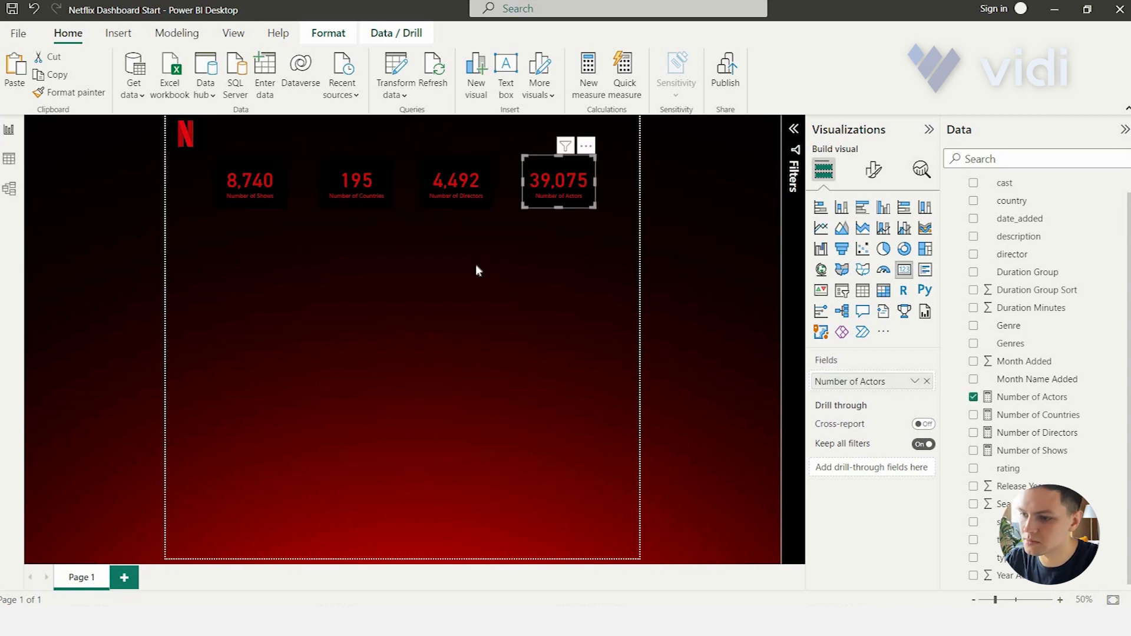
{"action": "left_click", "coordinate": [476, 264]}
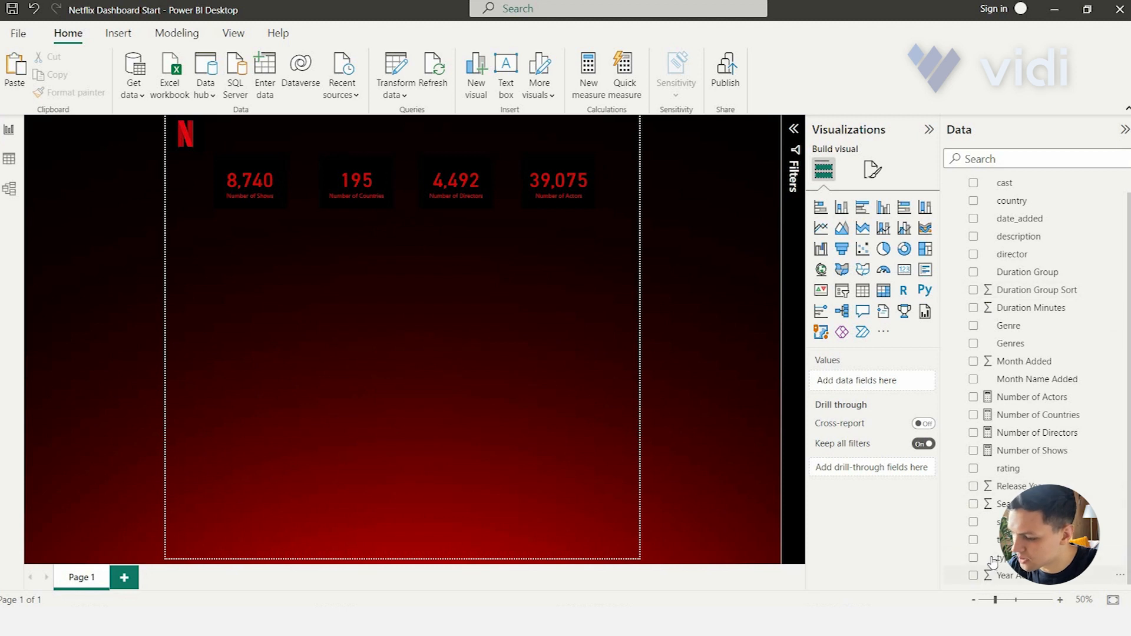
Step: Create a visual below the KPI cards from the type field and the Number of Shows measure
{"action": "left_click_drag", "start_coordinate": [1000, 564], "coordinate": [365, 307]}
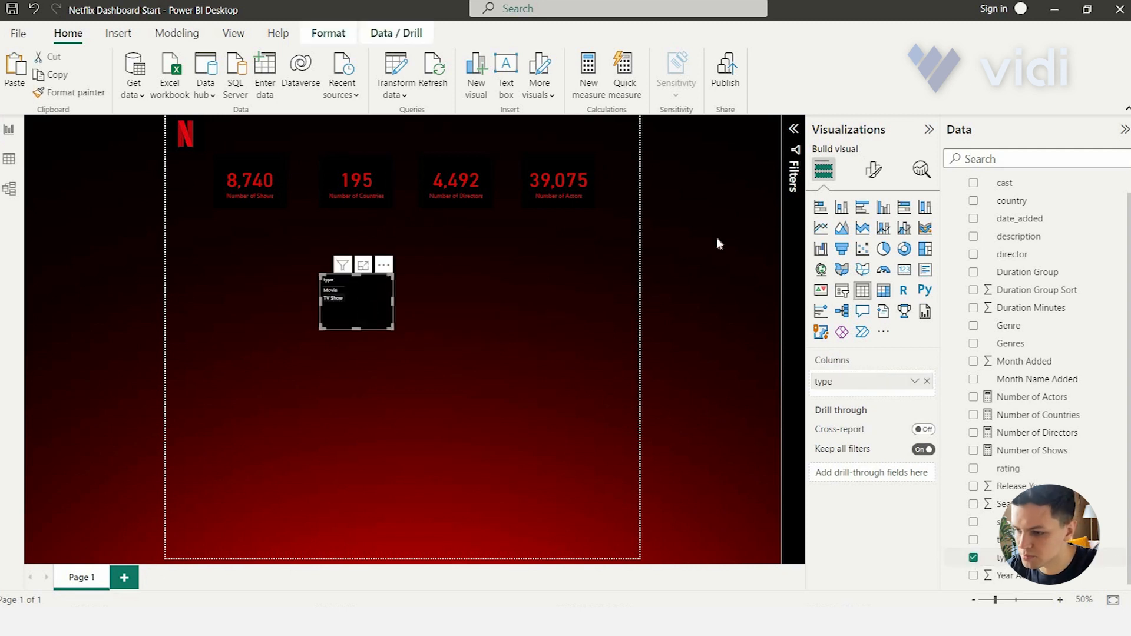
{"action": "left_click", "coordinate": [974, 451]}
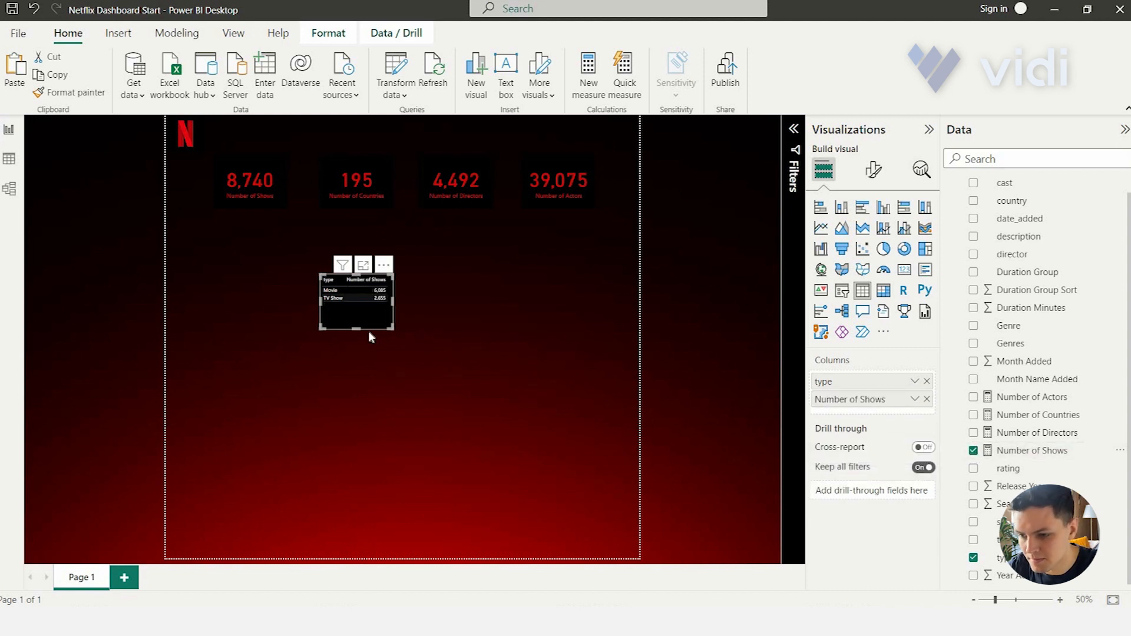
{"action": "left_click_drag", "start_coordinate": [374, 315], "coordinate": [357, 290]}
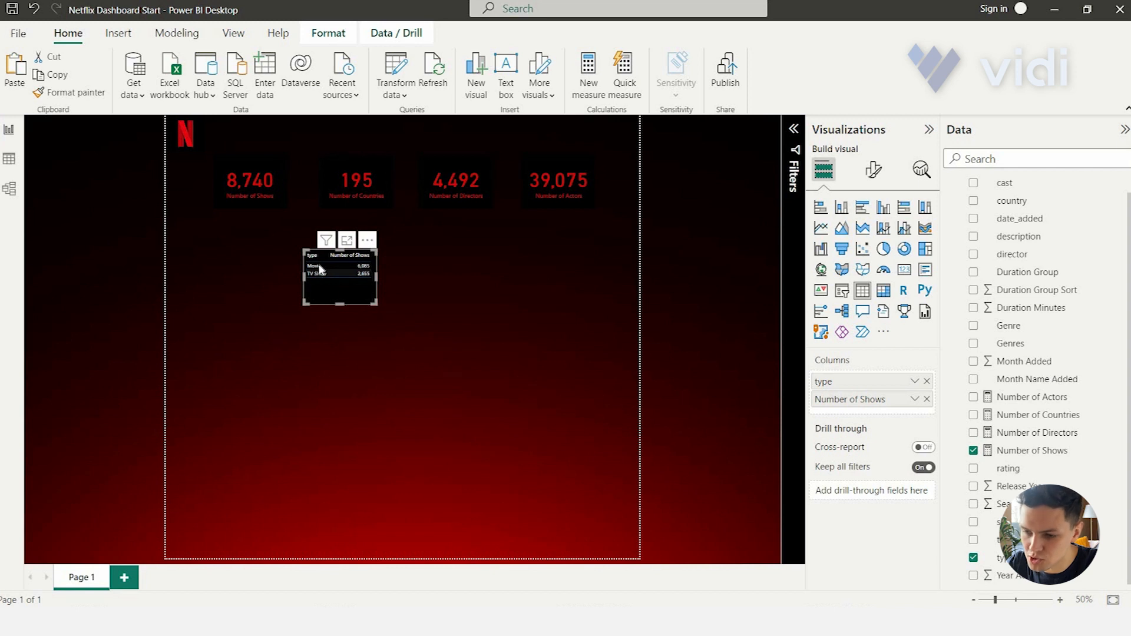
Step: Try the Number of Shows by type visual as an enlarged pie chart and as a donut chart
{"action": "left_click", "coordinate": [884, 249]}
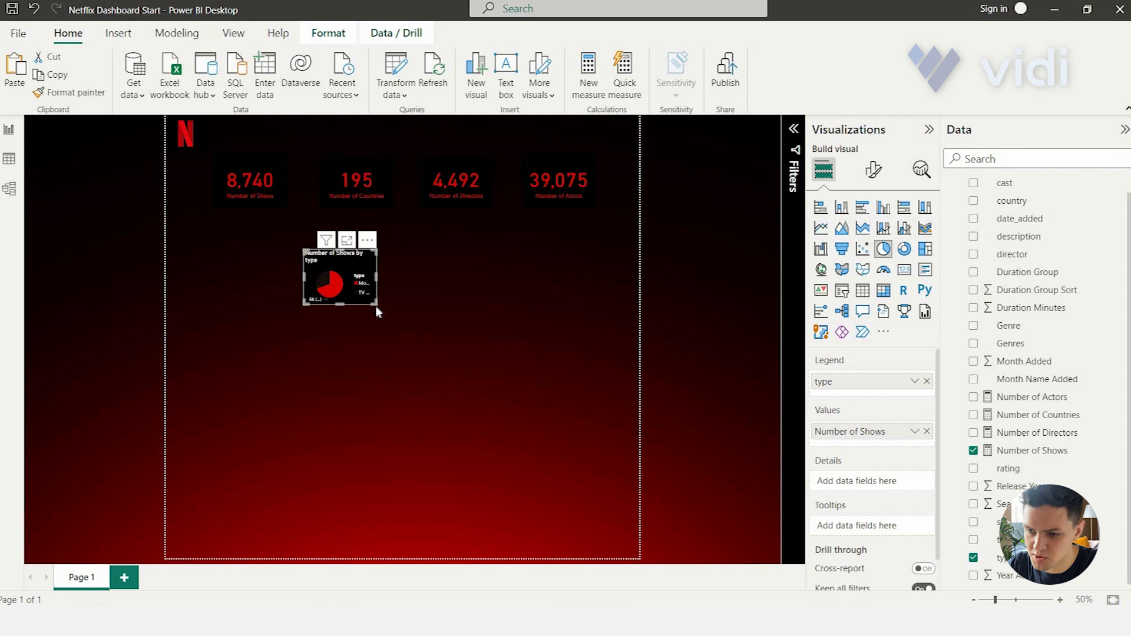
{"action": "left_click_drag", "start_coordinate": [377, 305], "coordinate": [470, 334]}
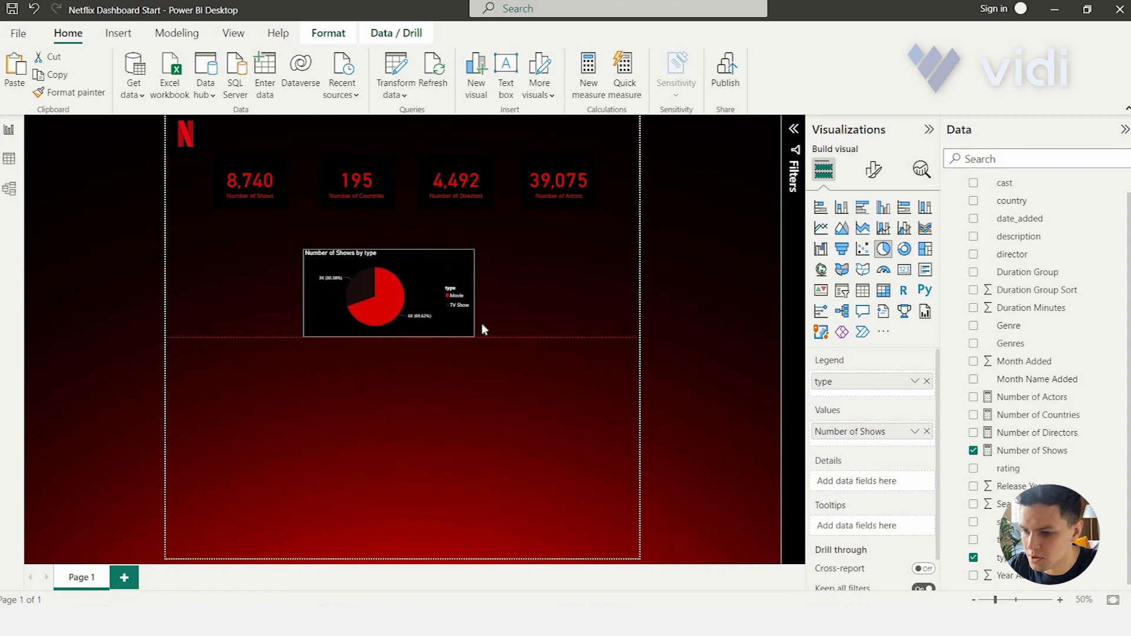
{"action": "left_click", "coordinate": [909, 252]}
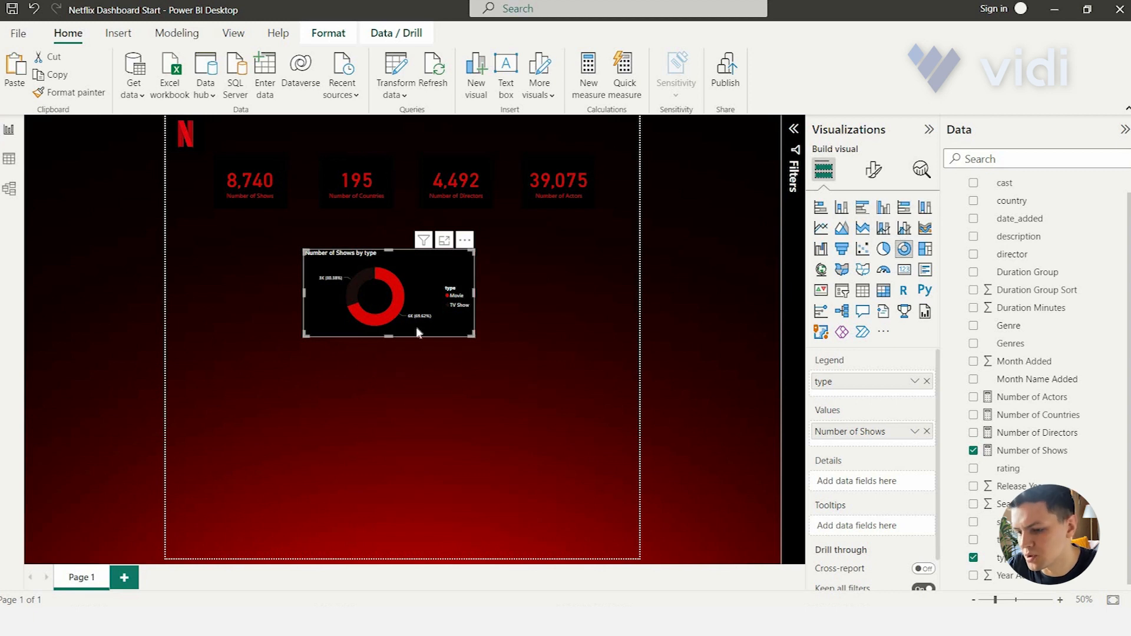
{"action": "mouse_move", "coordinate": [395, 313]}
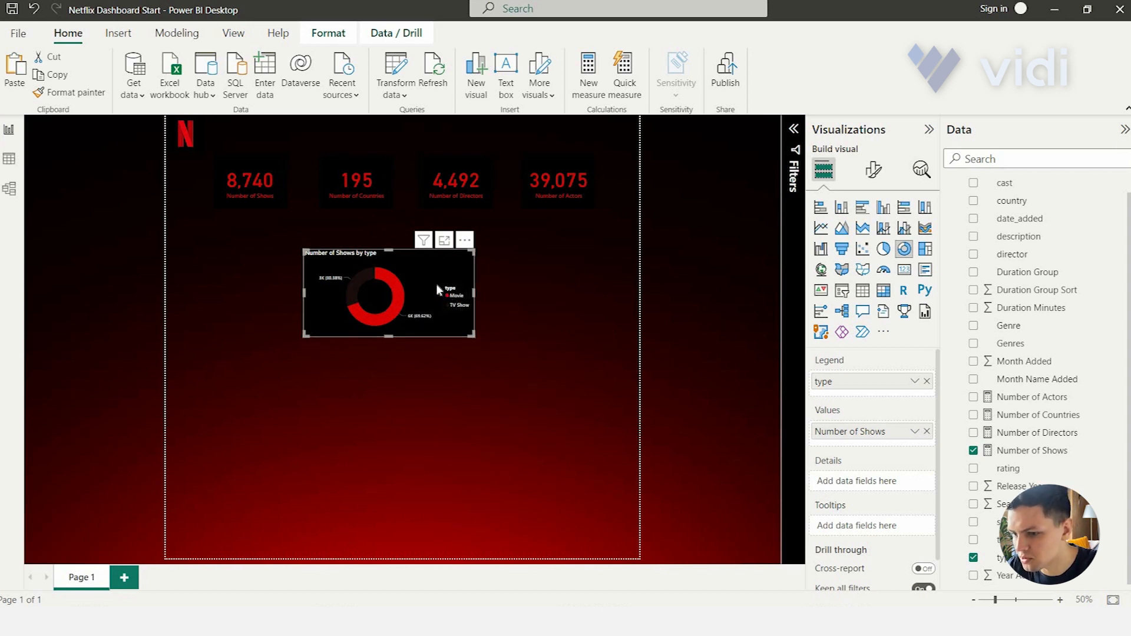
Step: Convert the donut to a 100% stacked bar chart with type as the legend, and stretch it across the page directly beneath the cards
{"action": "left_click", "coordinate": [905, 210]}
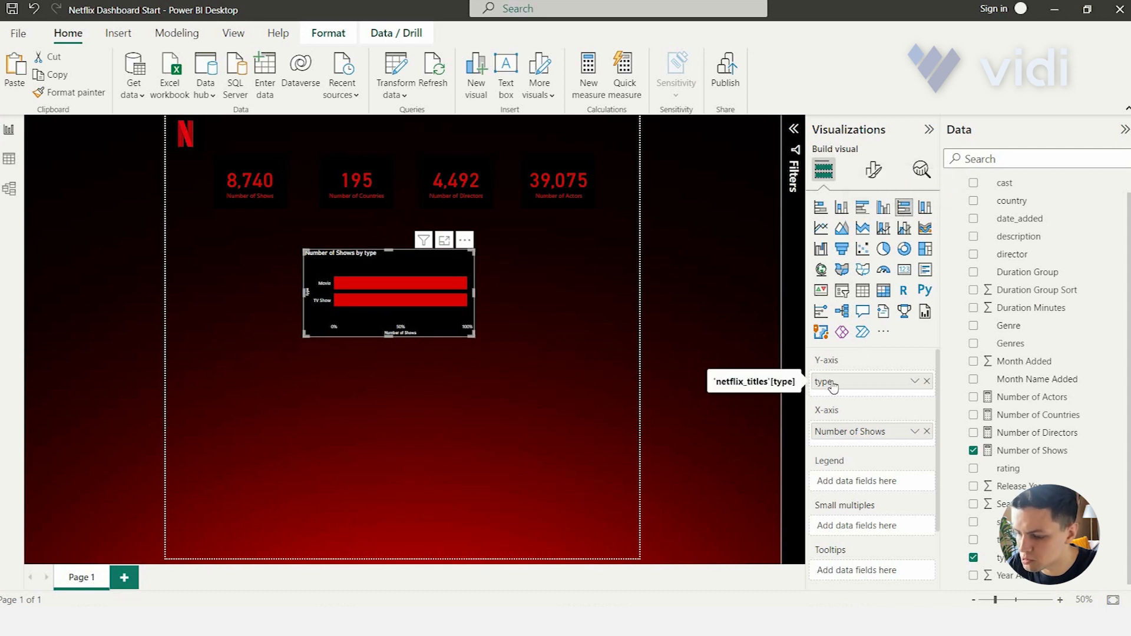
{"action": "left_click_drag", "start_coordinate": [833, 387], "coordinate": [845, 480]}
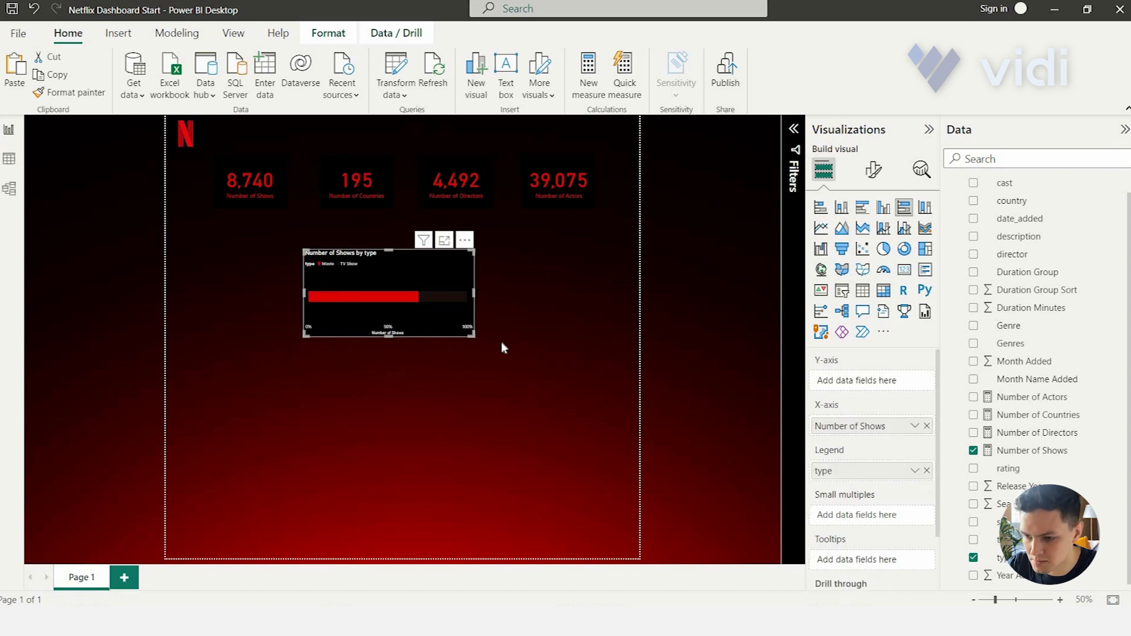
{"action": "left_click_drag", "start_coordinate": [433, 326], "coordinate": [293, 291]}
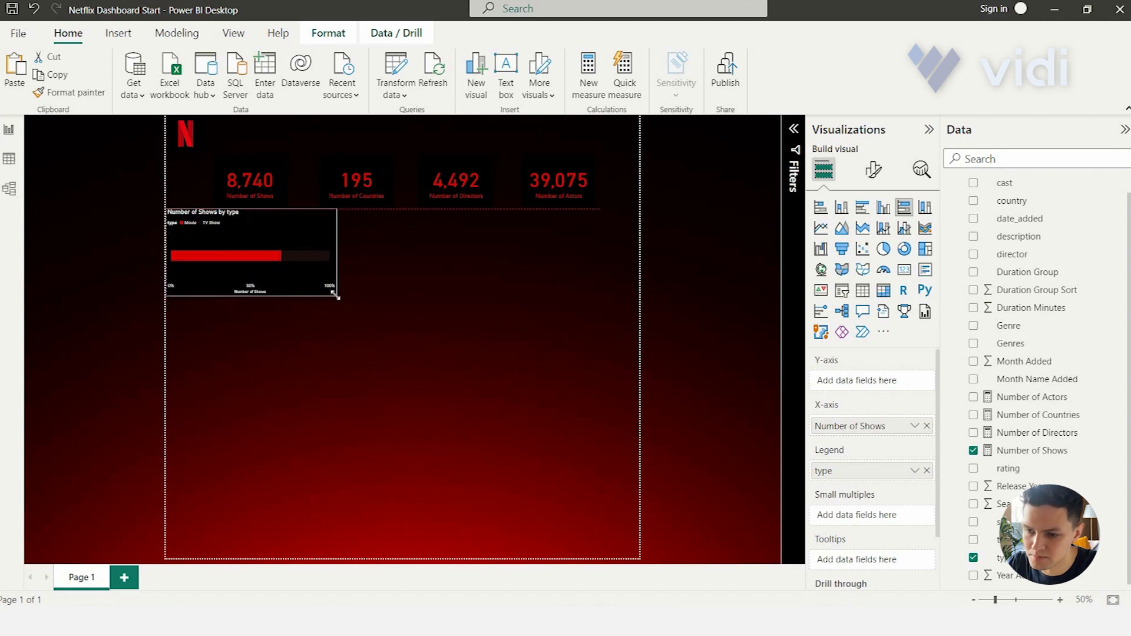
{"action": "left_click_drag", "start_coordinate": [515, 317], "coordinate": [673, 275]}
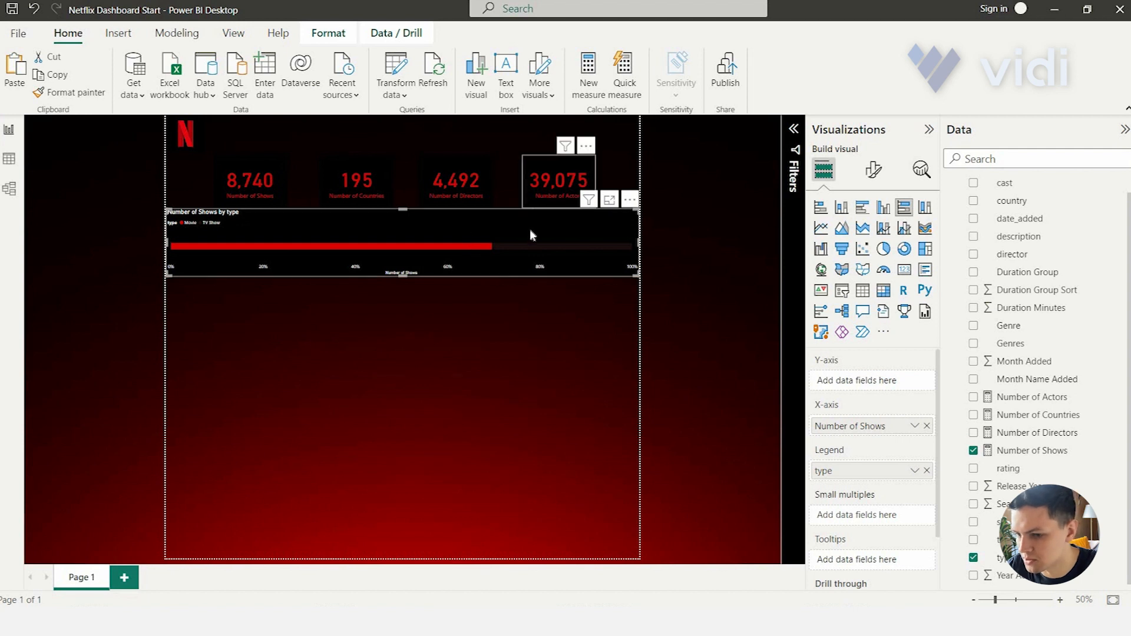
Step: Set the TV Show bar colour in the stacked bar chart to the dark red theme colour
{"action": "mouse_move", "coordinate": [516, 242]}
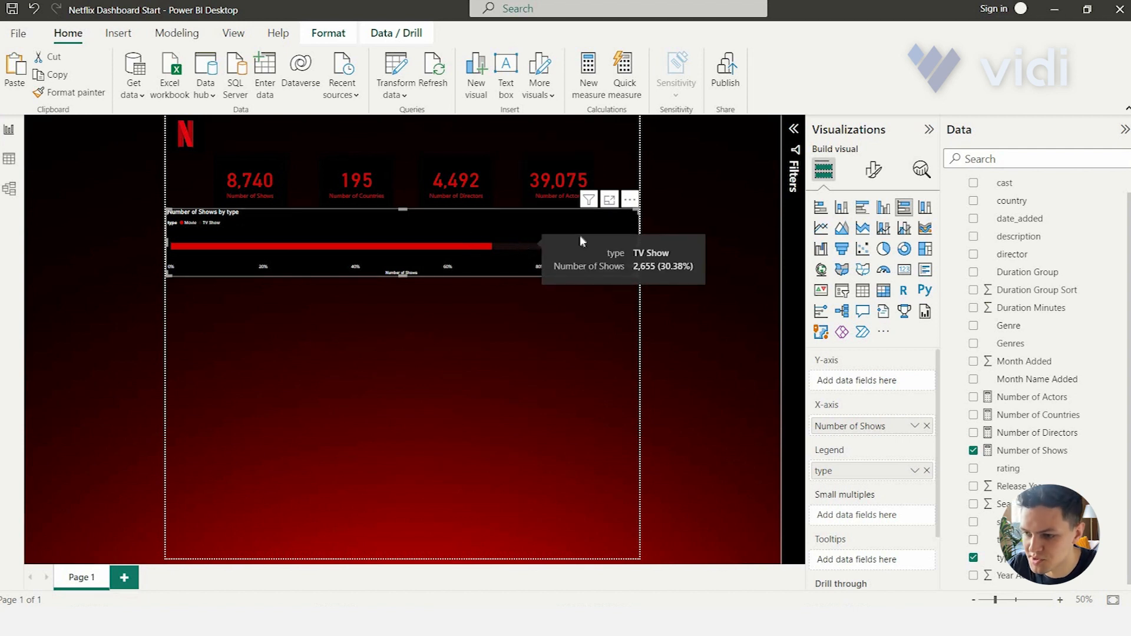
{"action": "left_click", "coordinate": [874, 170]}
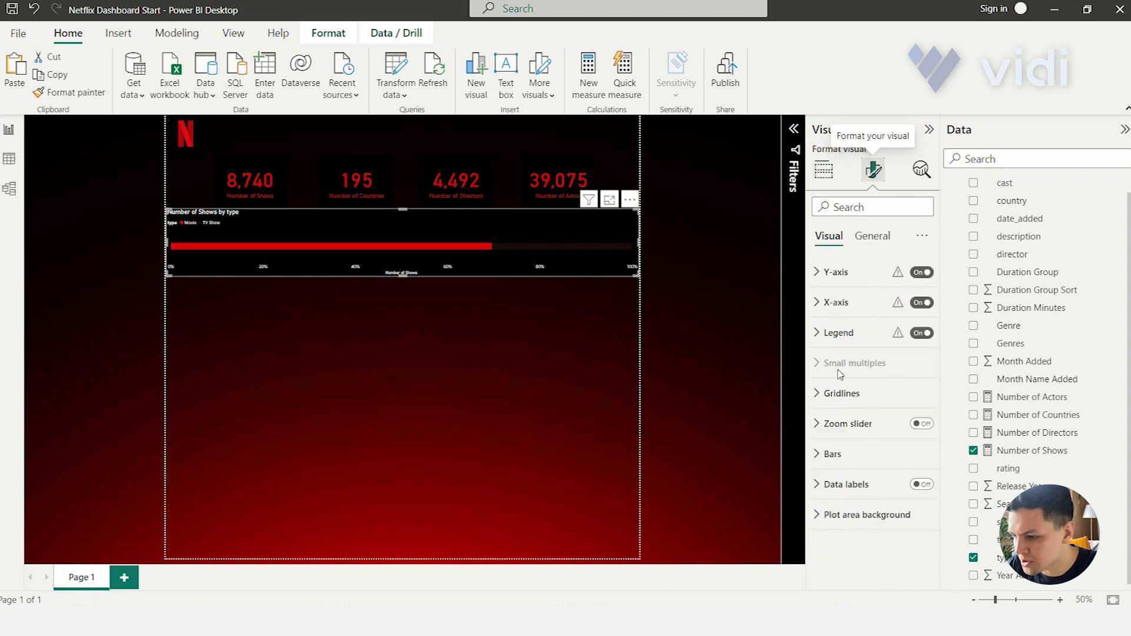
{"action": "left_click", "coordinate": [841, 459]}
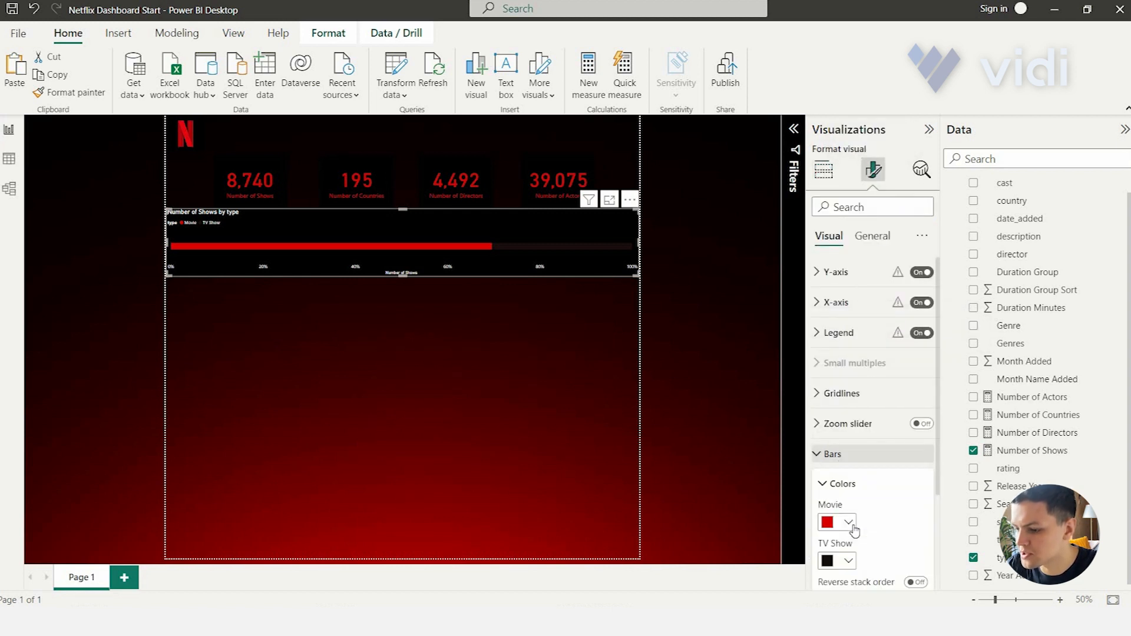
{"action": "scroll", "coordinate": [843, 463], "scroll_direction": "down", "scroll_amount": 2}
{"action": "left_click", "coordinate": [844, 466]}
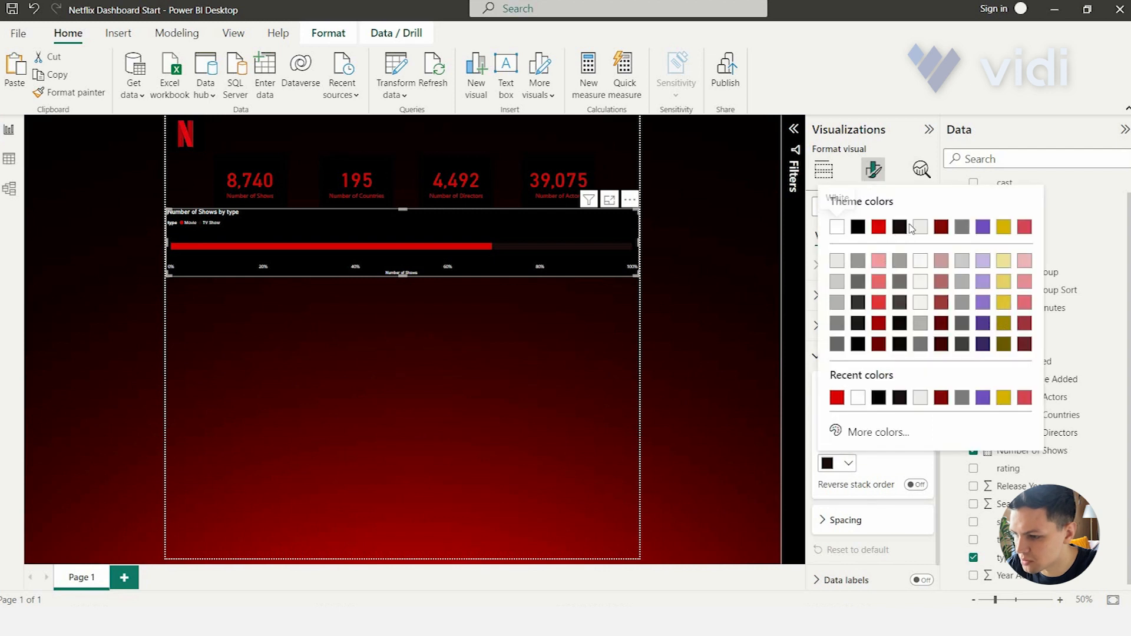
{"action": "left_click", "coordinate": [941, 232]}
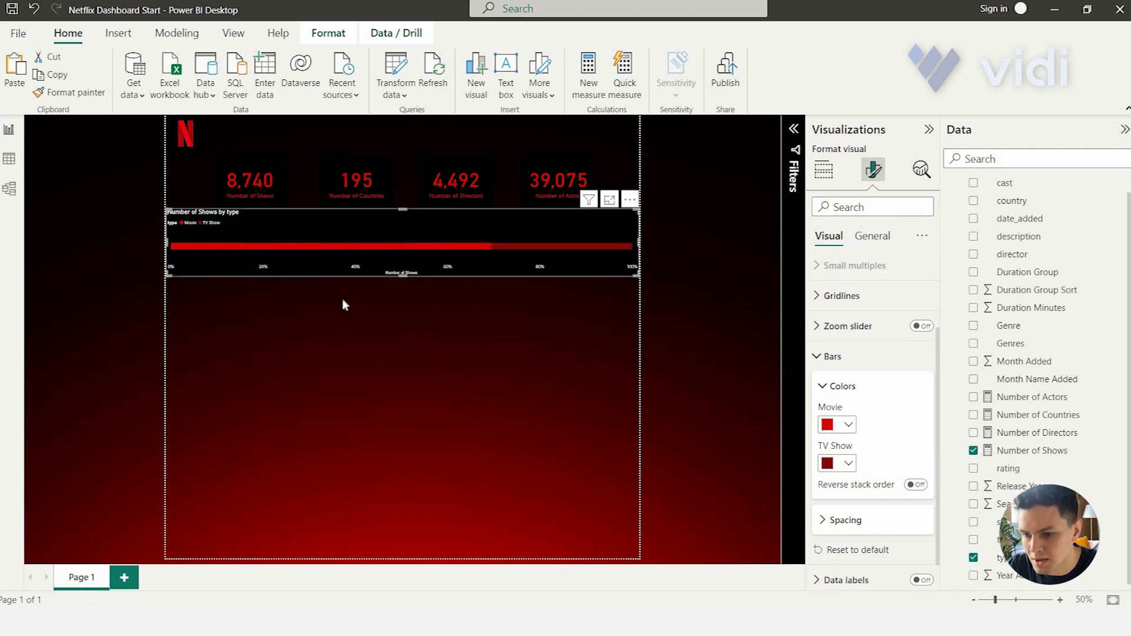
{"action": "left_click", "coordinate": [833, 357]}
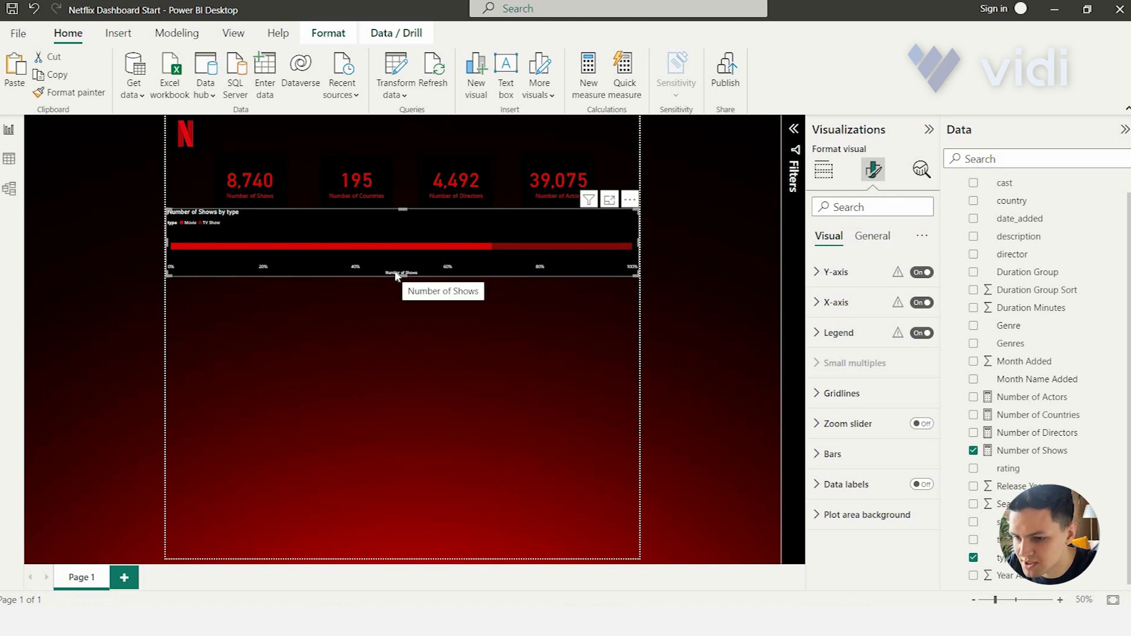
Step: Turn off the X-axis title and the whole X-axis of the stacked bar chart
{"action": "left_click", "coordinate": [832, 302]}
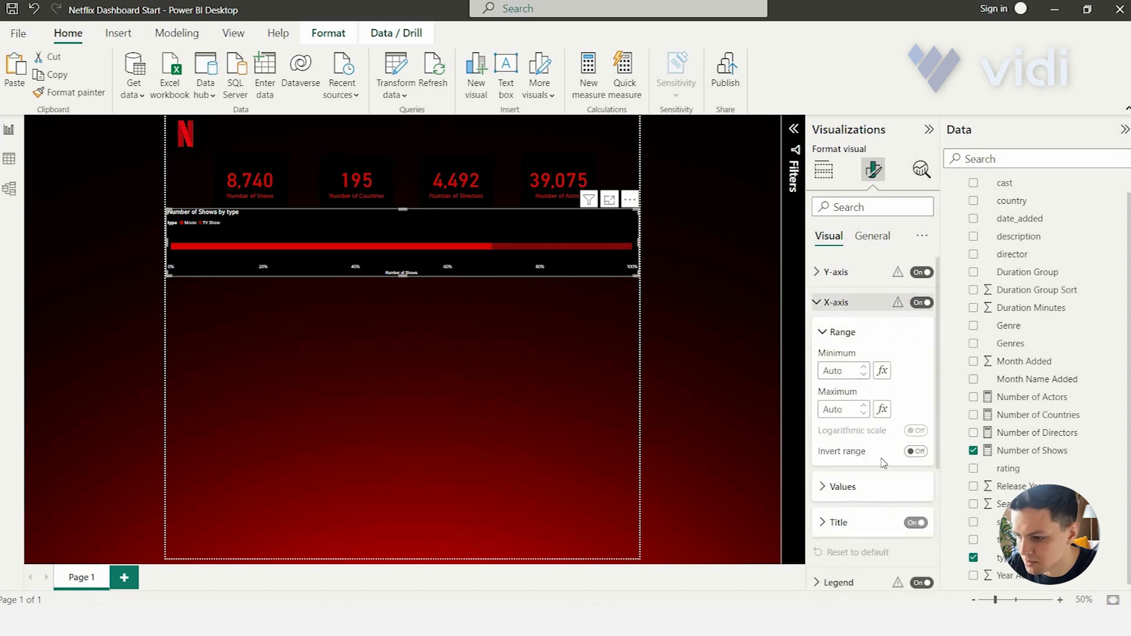
{"action": "left_click", "coordinate": [914, 523]}
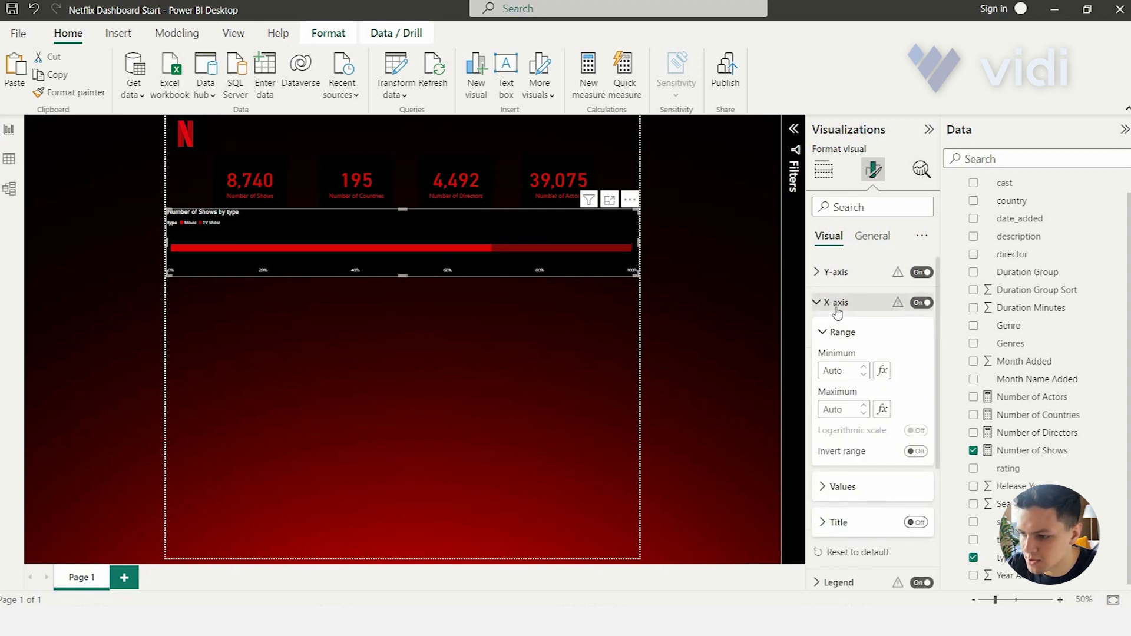
{"action": "left_click", "coordinate": [921, 302]}
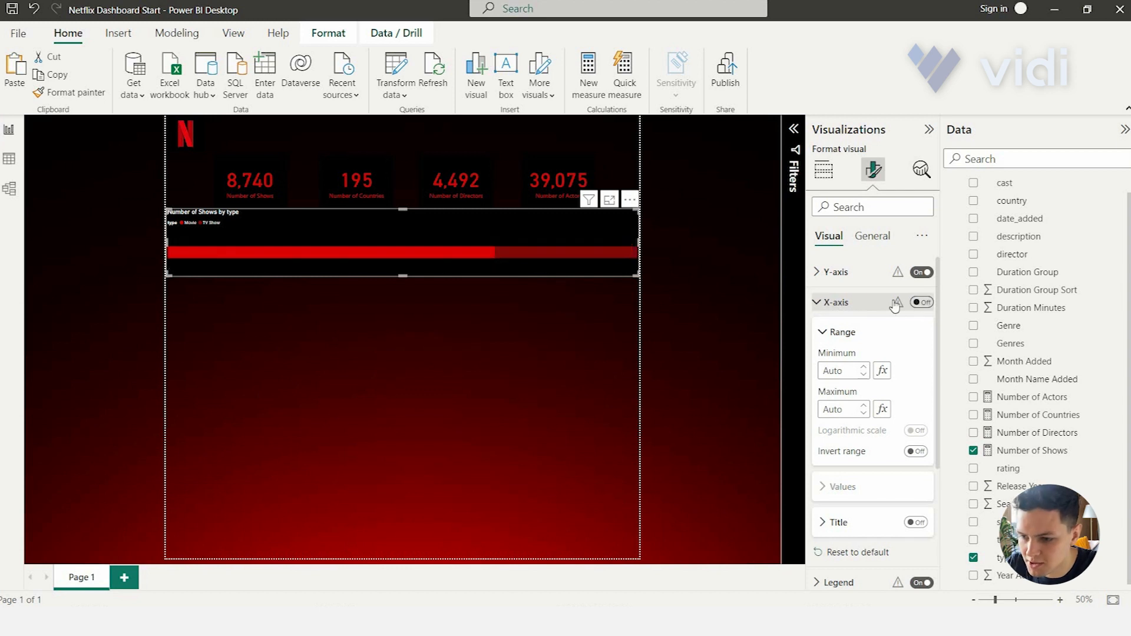
{"action": "left_click", "coordinate": [851, 303]}
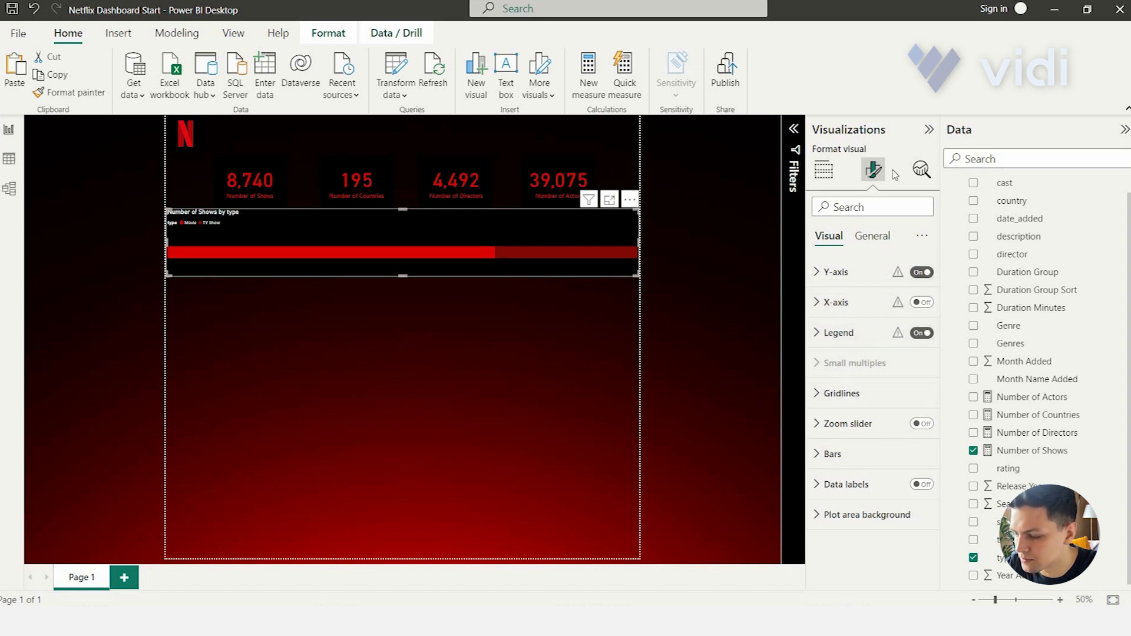
Step: Turn off the background effect of the Number of Shows by type chart
{"action": "left_click", "coordinate": [866, 239]}
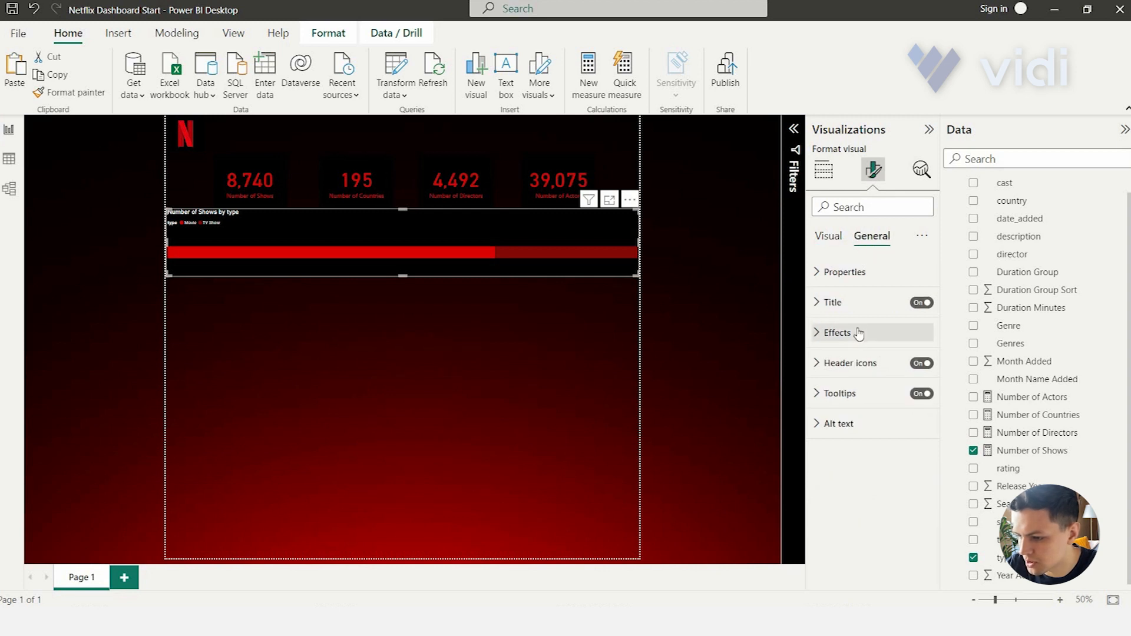
{"action": "left_click", "coordinate": [859, 334]}
{"action": "left_click", "coordinate": [917, 363]}
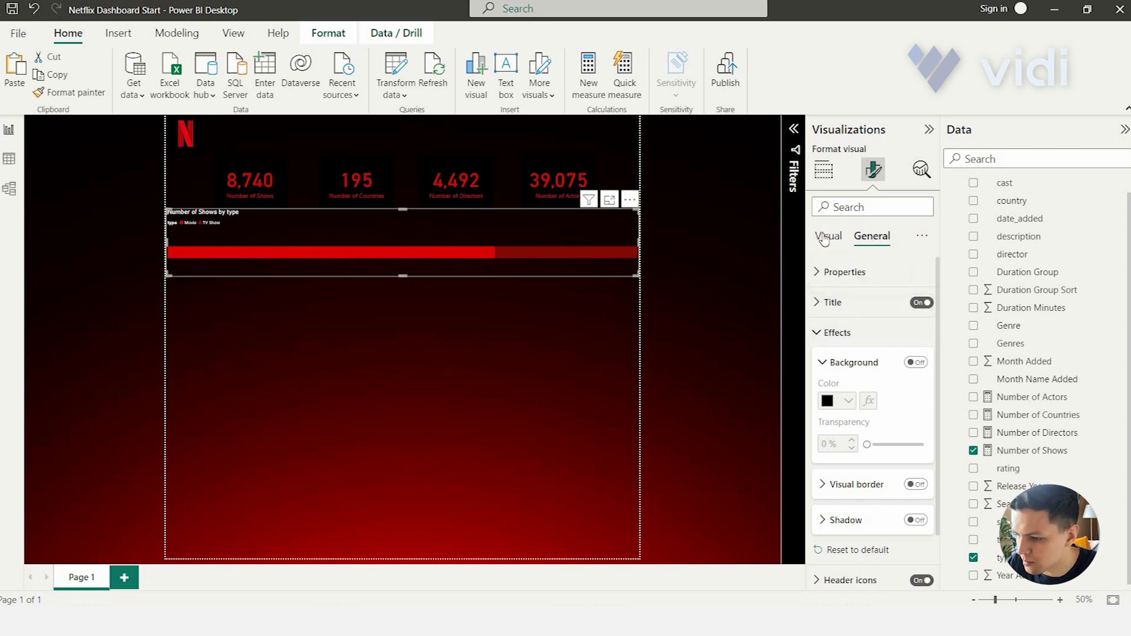
{"action": "scroll", "coordinate": [865, 471], "scroll_direction": "down", "scroll_amount": 1}
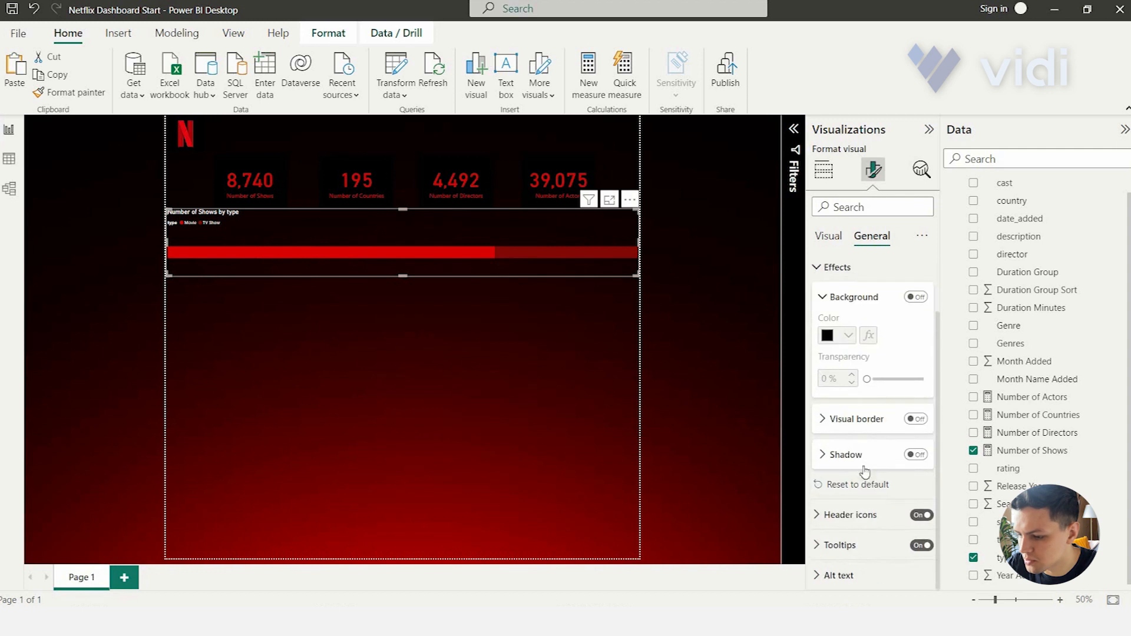
{"action": "scroll", "coordinate": [867, 471], "scroll_direction": "up", "scroll_amount": 1}
{"action": "left_click", "coordinate": [827, 333]}
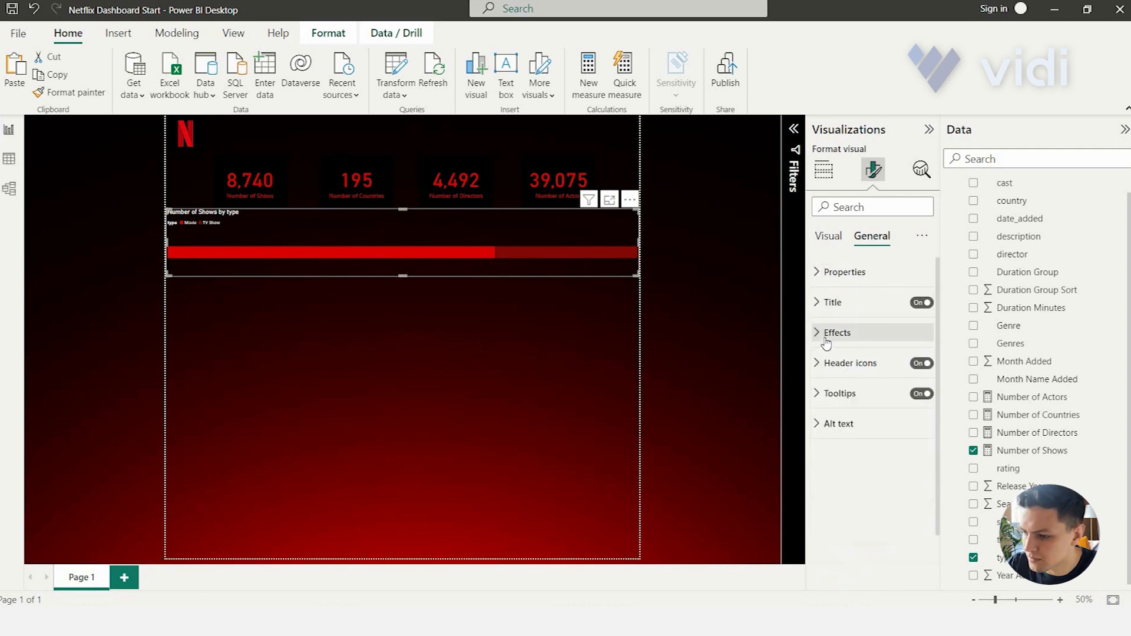
Step: Set the stacked bar chart's legend position to Top center and turn off the legend title
{"action": "left_click", "coordinate": [828, 238]}
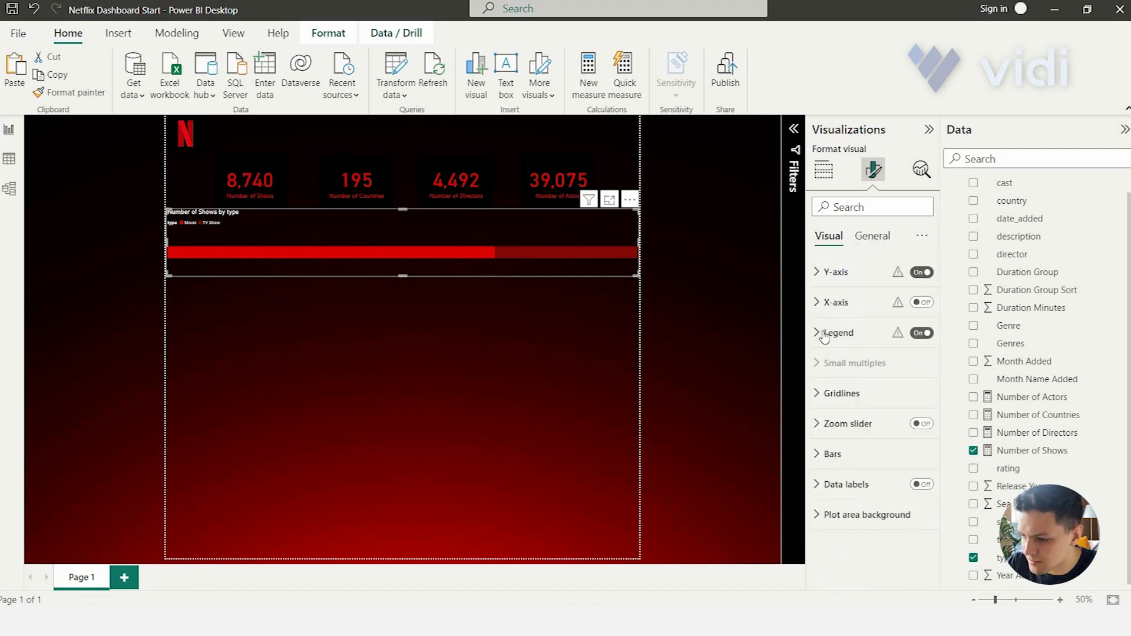
{"action": "left_click", "coordinate": [825, 332]}
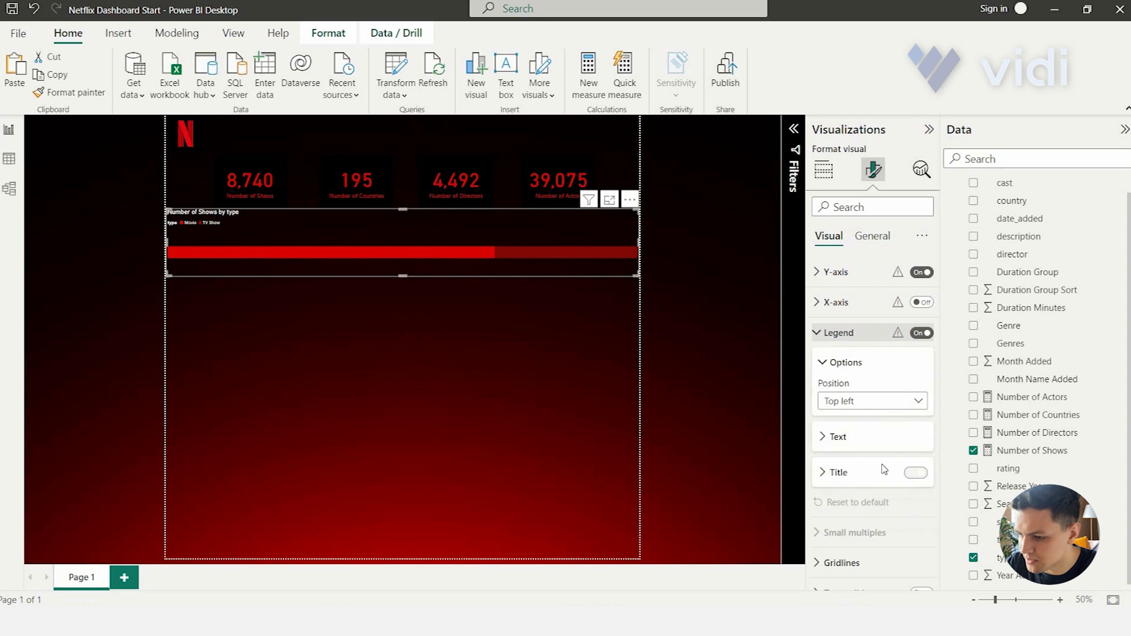
{"action": "left_click", "coordinate": [872, 402]}
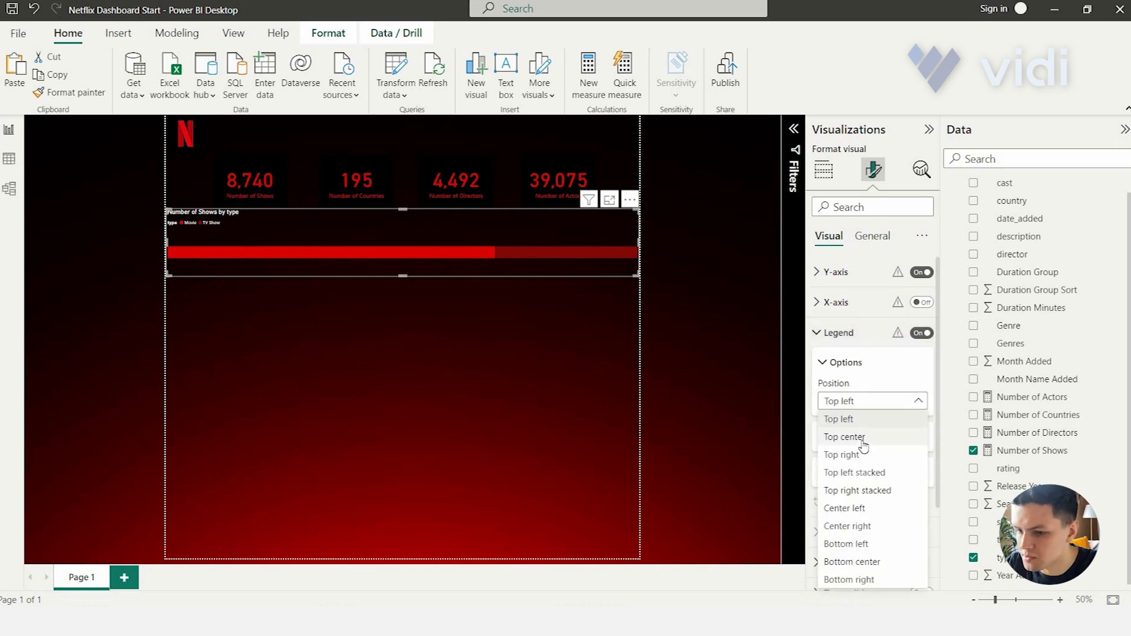
{"action": "left_click", "coordinate": [862, 439]}
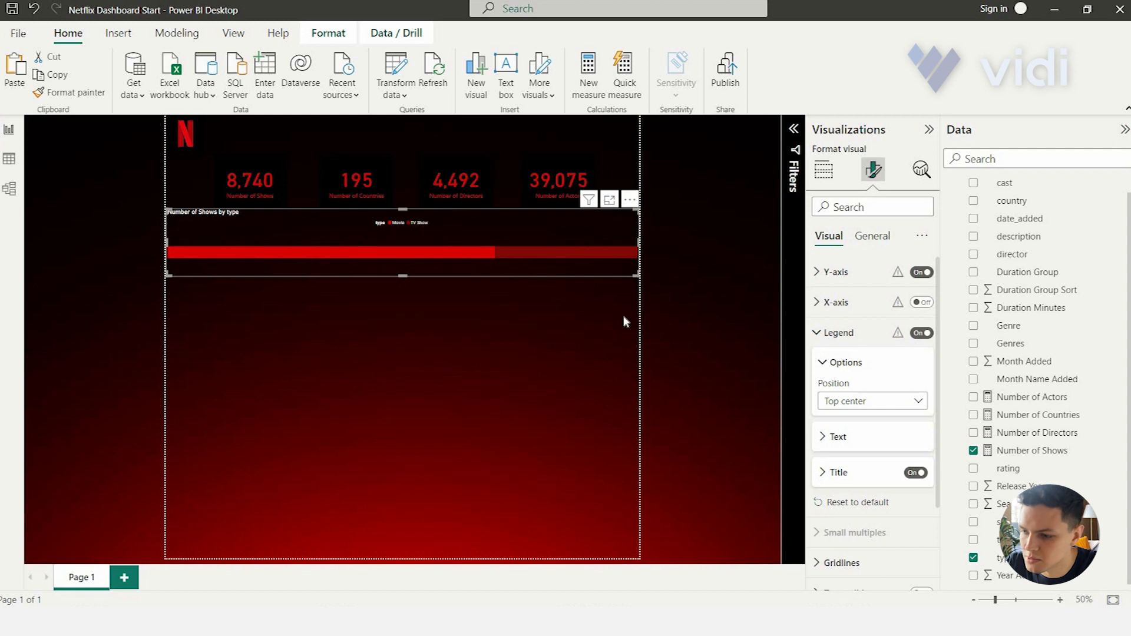
{"action": "left_click", "coordinate": [847, 437]}
{"action": "left_click", "coordinate": [919, 575]}
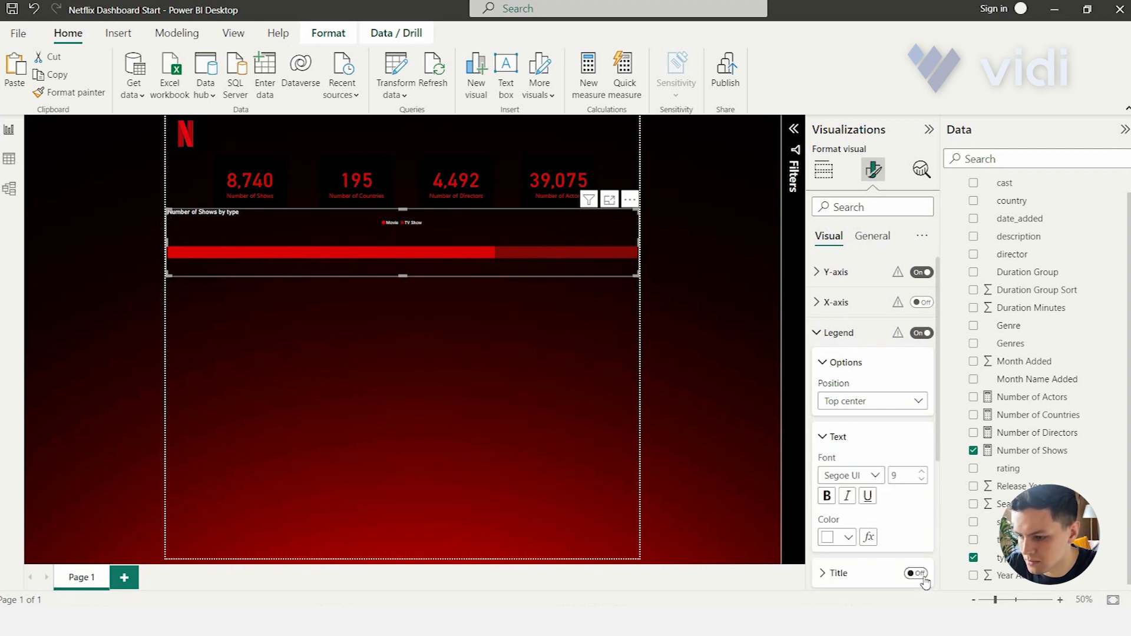
{"action": "left_click", "coordinate": [837, 366]}
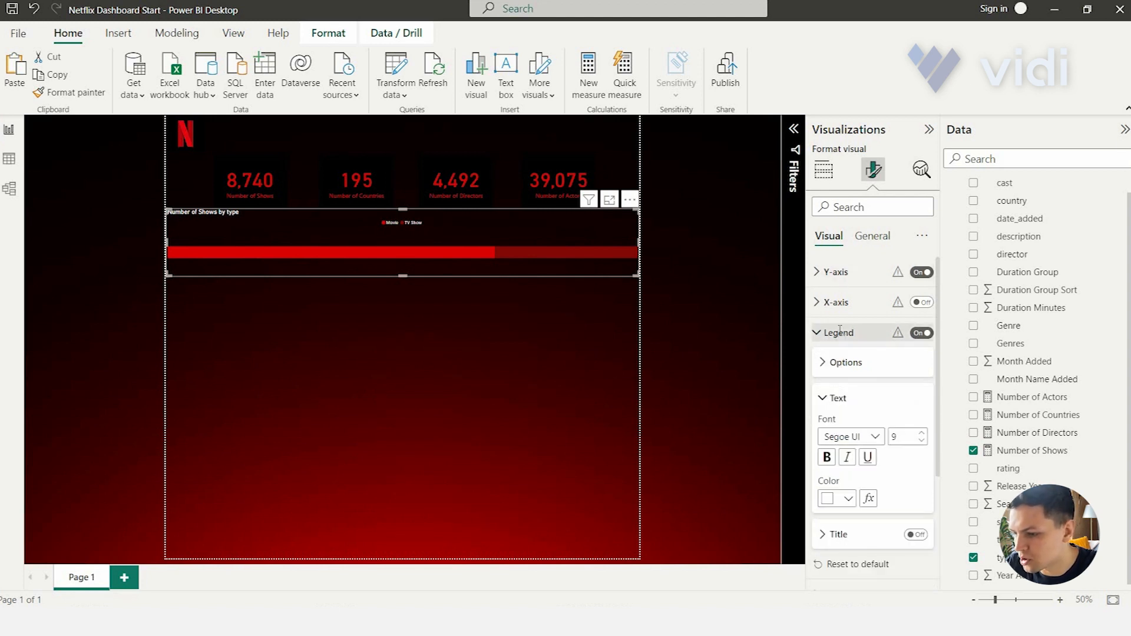
Step: Center the title of the stacked bar chart horizontally
{"action": "scroll", "coordinate": [839, 333], "scroll_direction": "down", "scroll_amount": 2}
{"action": "scroll", "coordinate": [874, 262], "scroll_direction": "up", "scroll_amount": 3}
{"action": "left_click", "coordinate": [872, 244]}
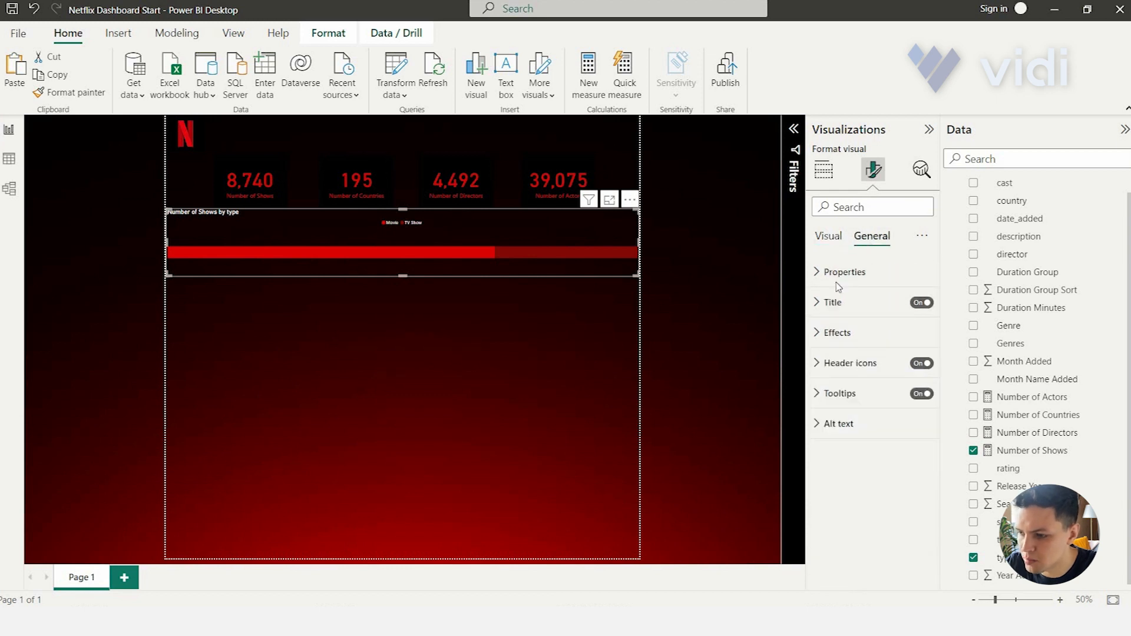
{"action": "left_click", "coordinate": [828, 311]}
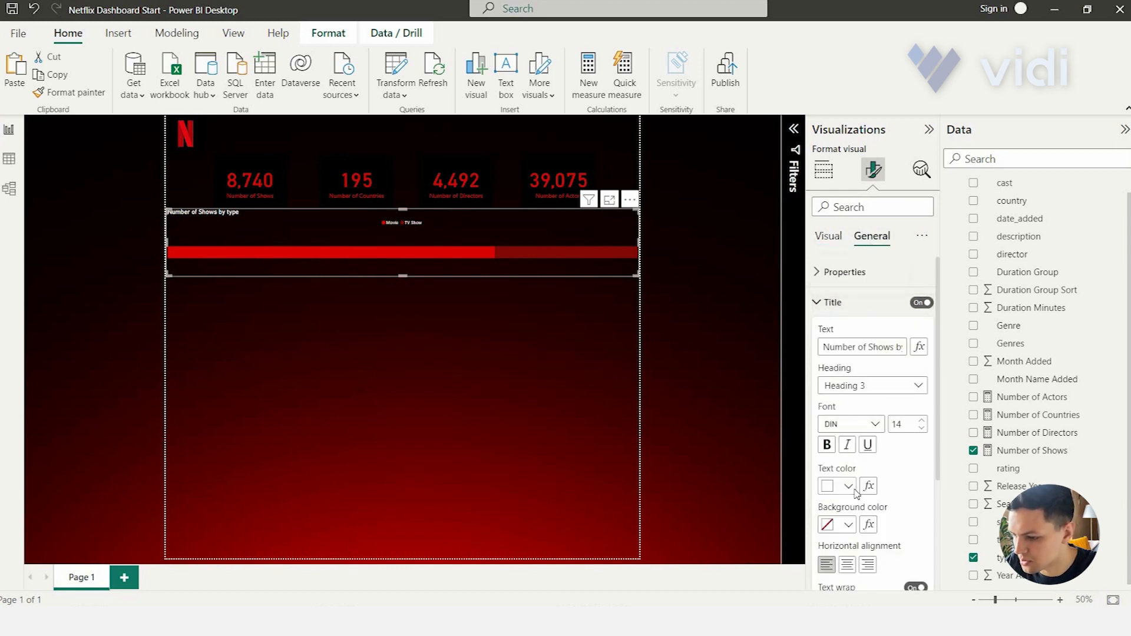
{"action": "scroll", "coordinate": [855, 484], "scroll_direction": "down", "scroll_amount": 2}
{"action": "left_click", "coordinate": [848, 476]}
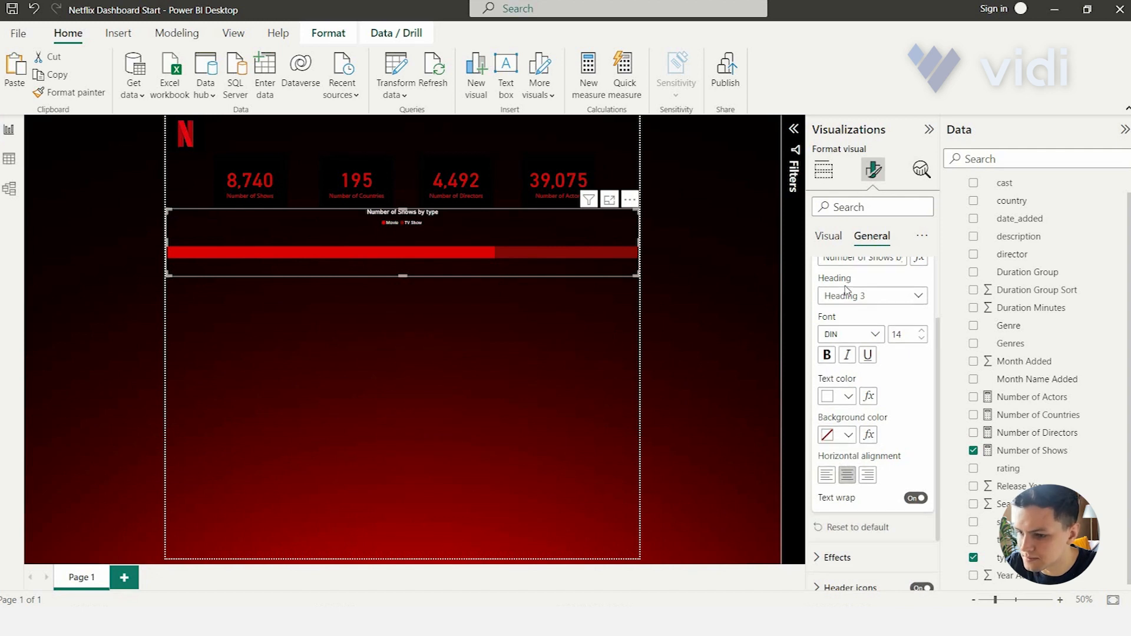
Step: Replace the stacked bar chart's title text with "TV Shows vs Movies"
{"action": "scroll", "coordinate": [846, 289], "scroll_direction": "up", "scroll_amount": 2}
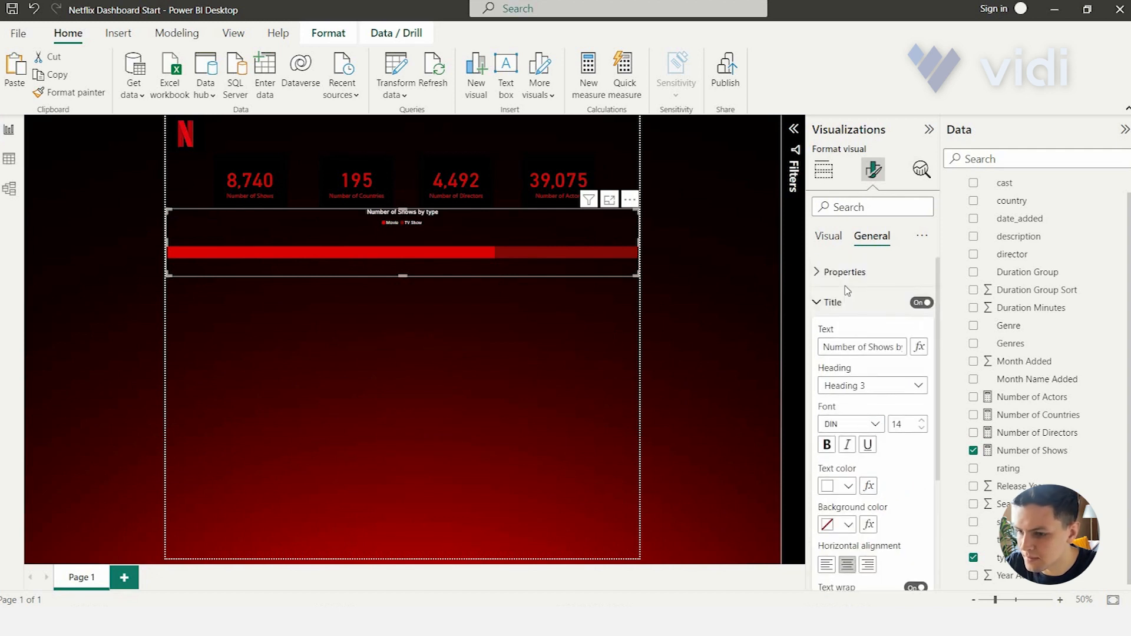
{"action": "triple_click", "coordinate": [839, 350]}
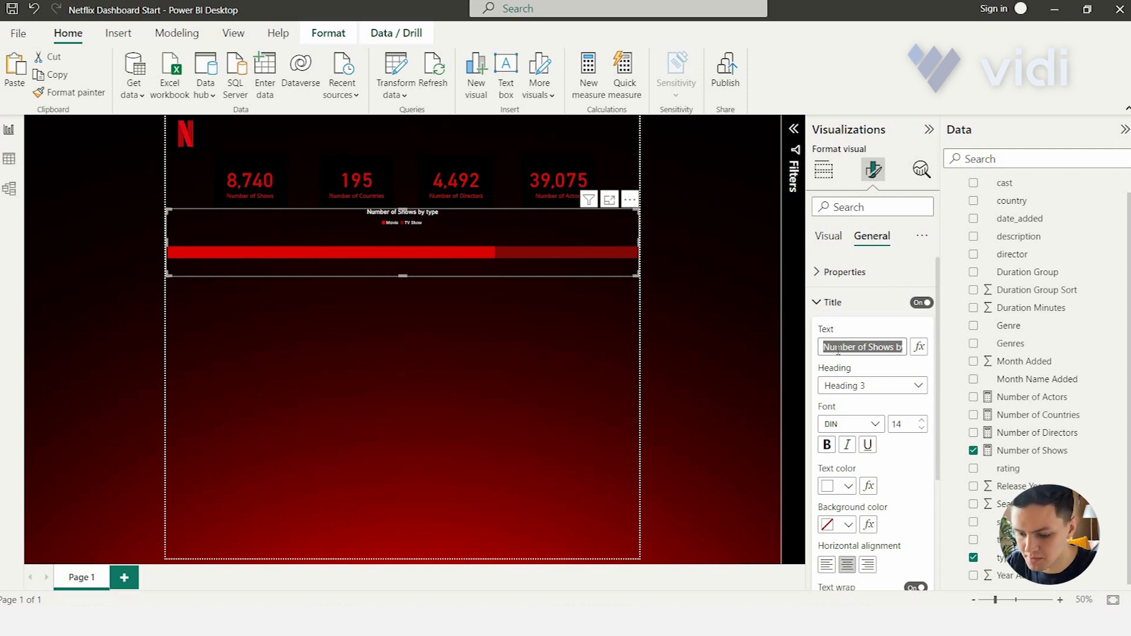
{"action": "type", "text": "TV Shows vs Movies"}
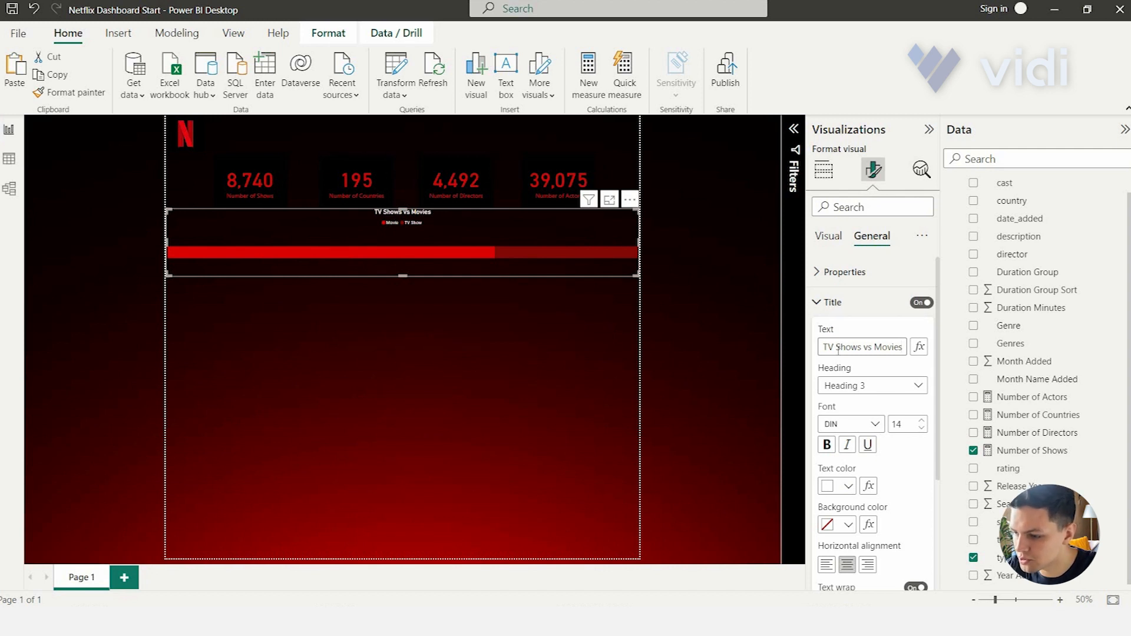
Step: Swap the order of the two categories in the chart title so that it reads "Movies vs TV Shows"
{"action": "double_click", "coordinate": [890, 348]}
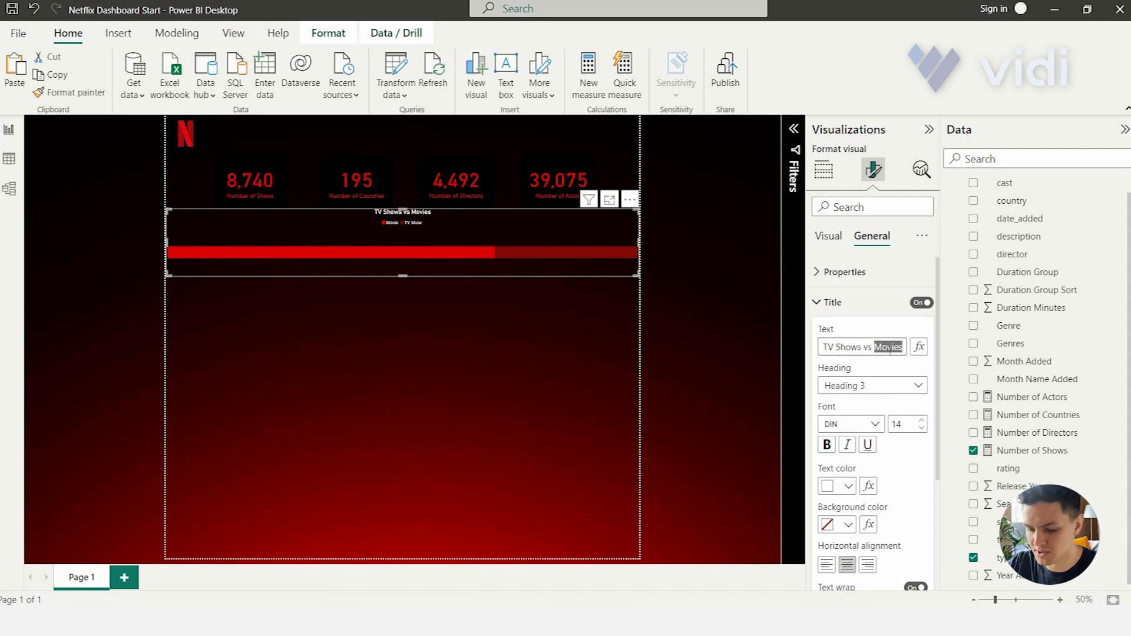
{"action": "key", "text": "BackSpace"}
{"action": "key", "text": "BackSpace"}
{"action": "key", "text": "BackSpace"}
{"action": "key", "text": "BackSpace"}
{"action": "key", "text": "BackSpace"}
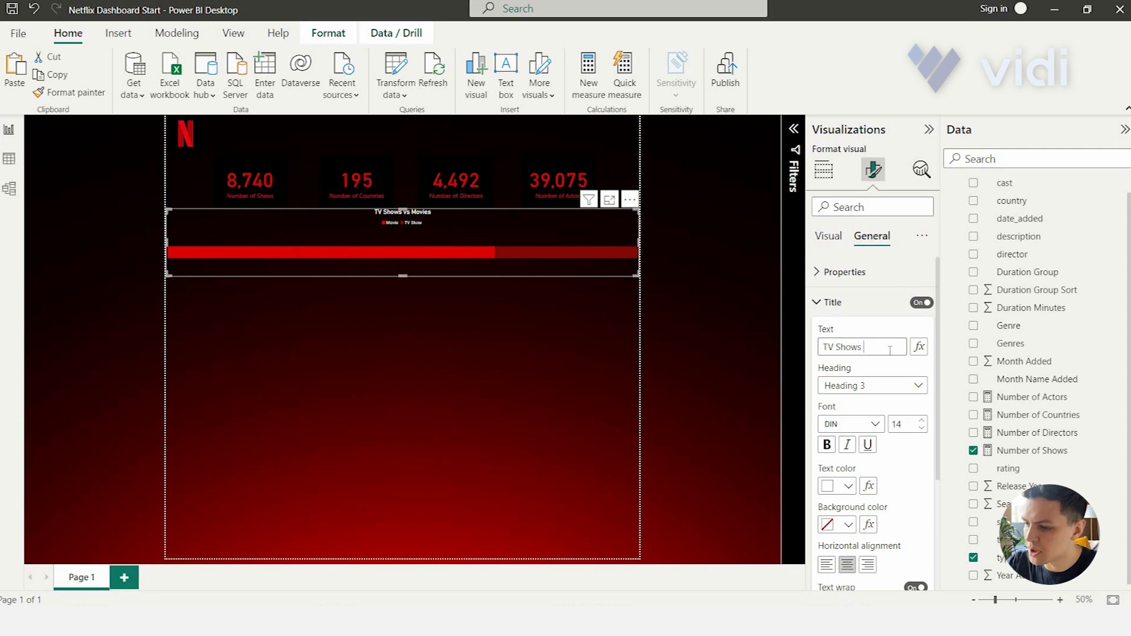
{"action": "left_click", "coordinate": [827, 349]}
{"action": "type", "text": "Movies "}
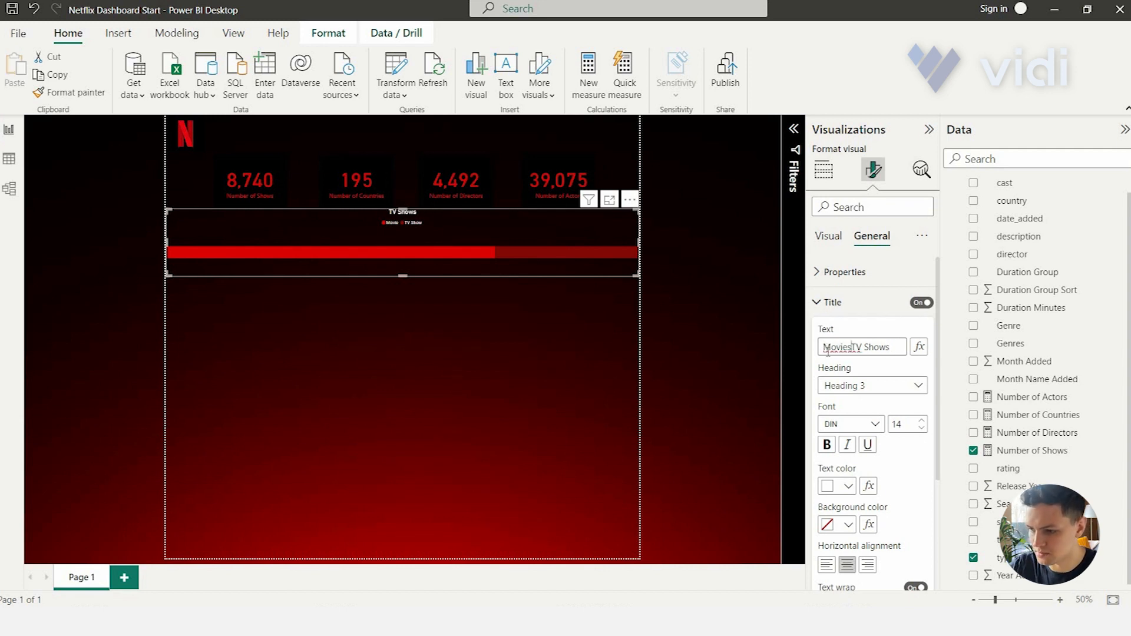
{"action": "type", "text": "vs"}
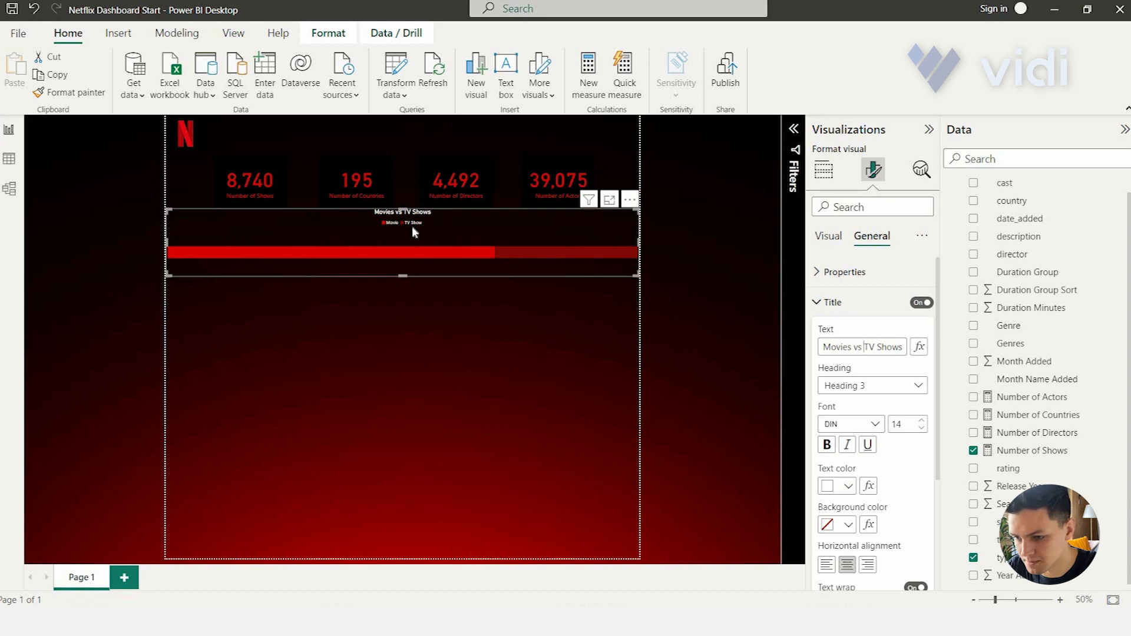
{"action": "left_click", "coordinate": [841, 307]}
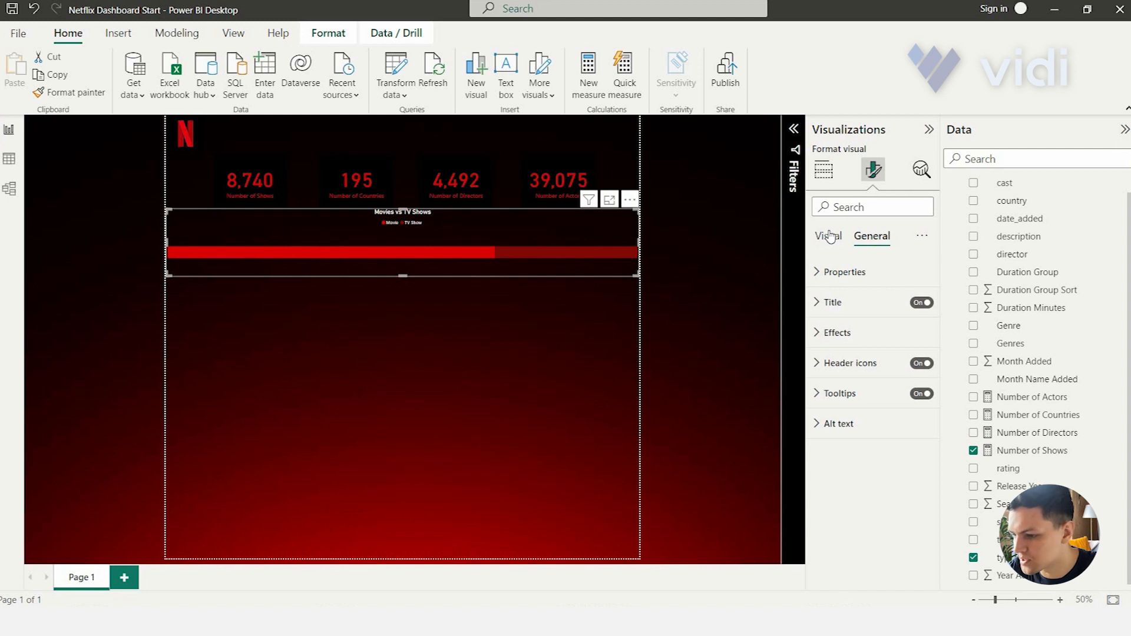
Step: Turn on data labels for the stacked bar chart and set their value color to white
{"action": "left_click", "coordinate": [829, 236]}
{"action": "left_click", "coordinate": [847, 332]}
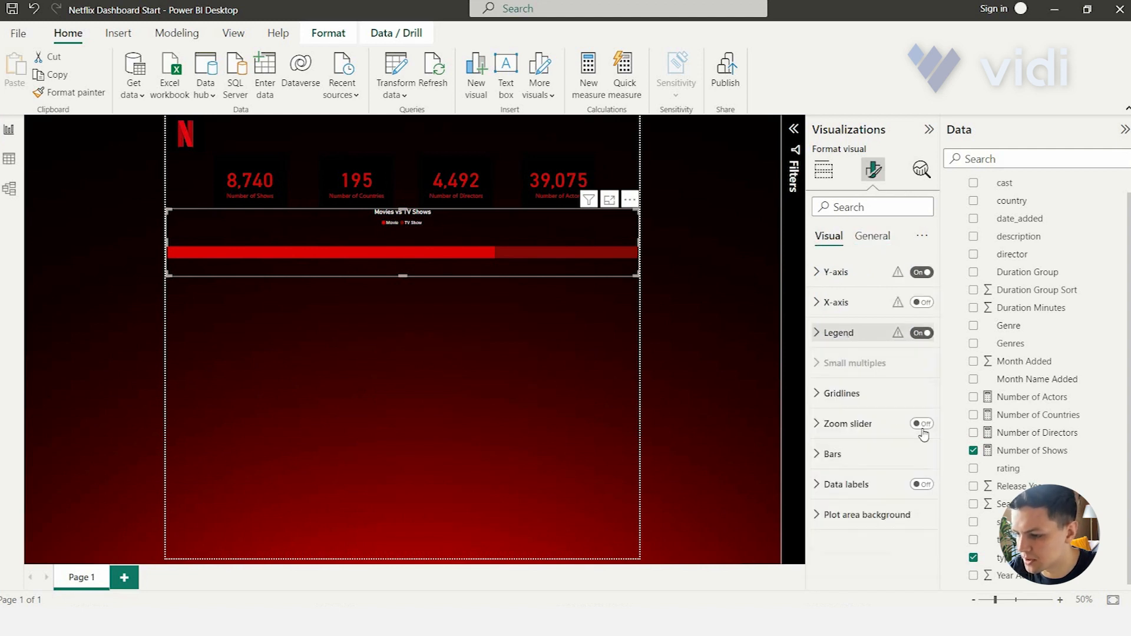
{"action": "left_click", "coordinate": [918, 485]}
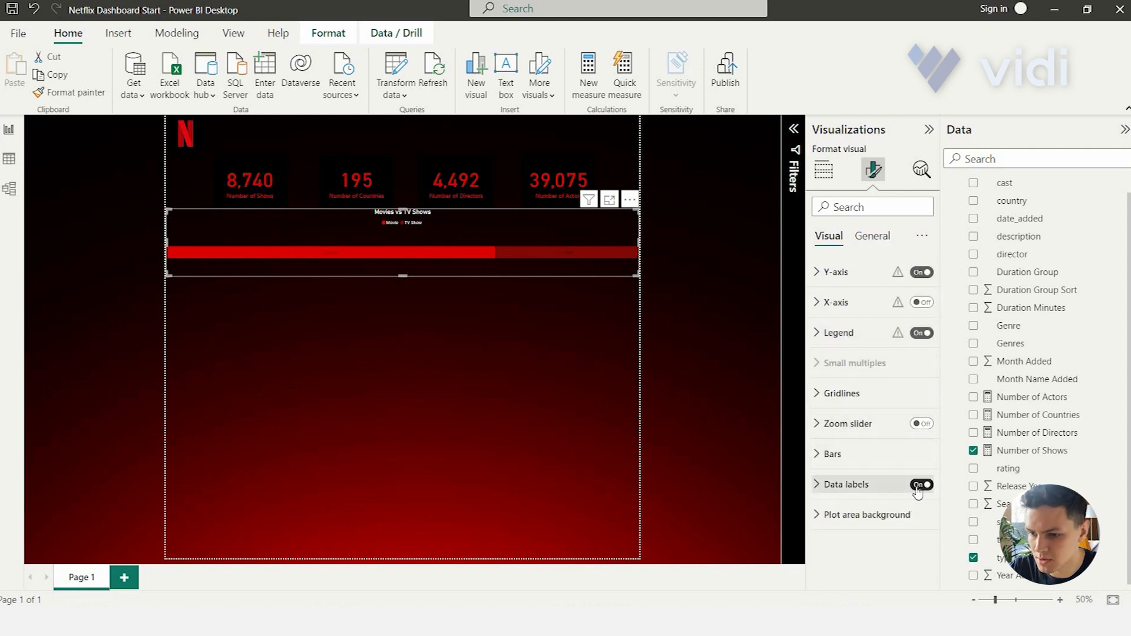
{"action": "left_click", "coordinate": [874, 496]}
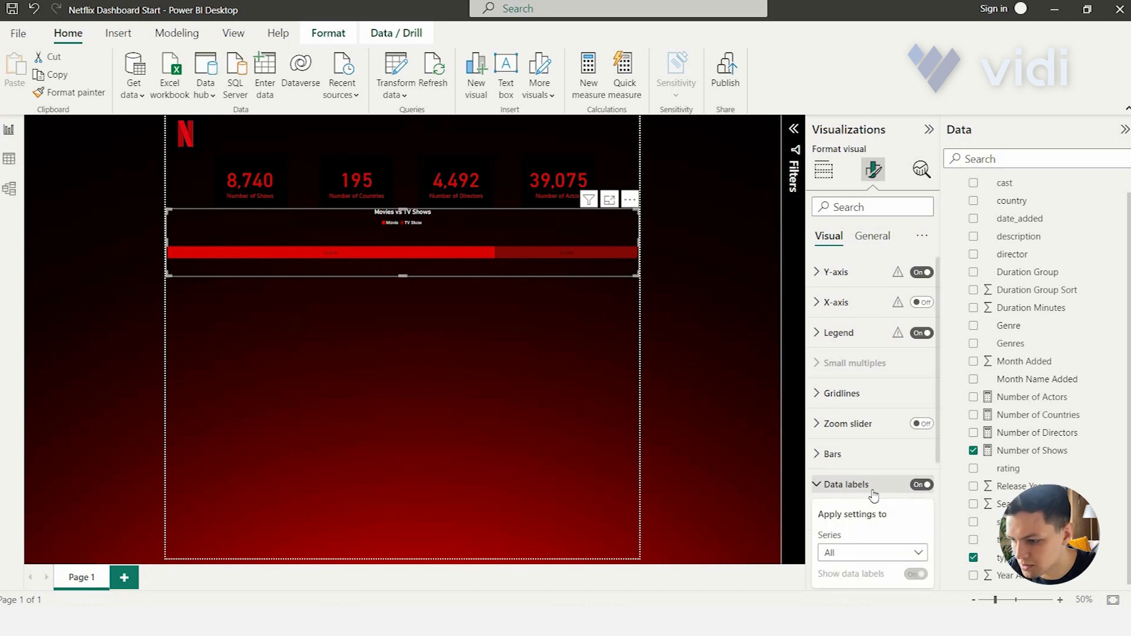
{"action": "scroll", "coordinate": [874, 495], "scroll_direction": "down", "scroll_amount": 3}
{"action": "scroll", "coordinate": [841, 475], "scroll_direction": "down", "scroll_amount": 1}
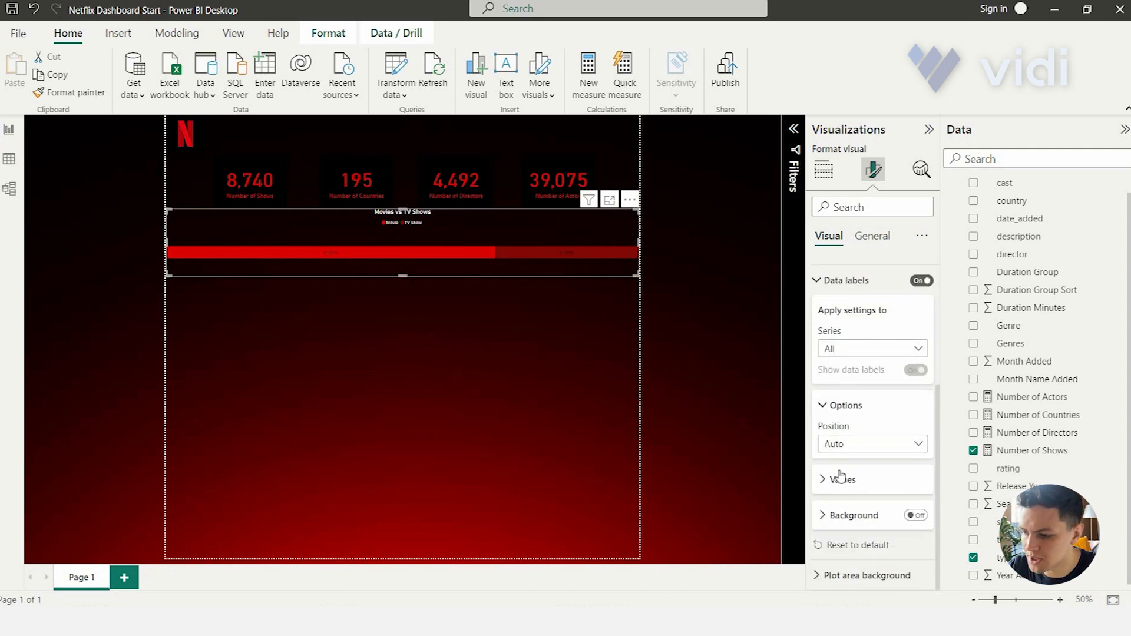
{"action": "left_click", "coordinate": [841, 479]}
{"action": "scroll", "coordinate": [846, 436], "scroll_direction": "down", "scroll_amount": 3}
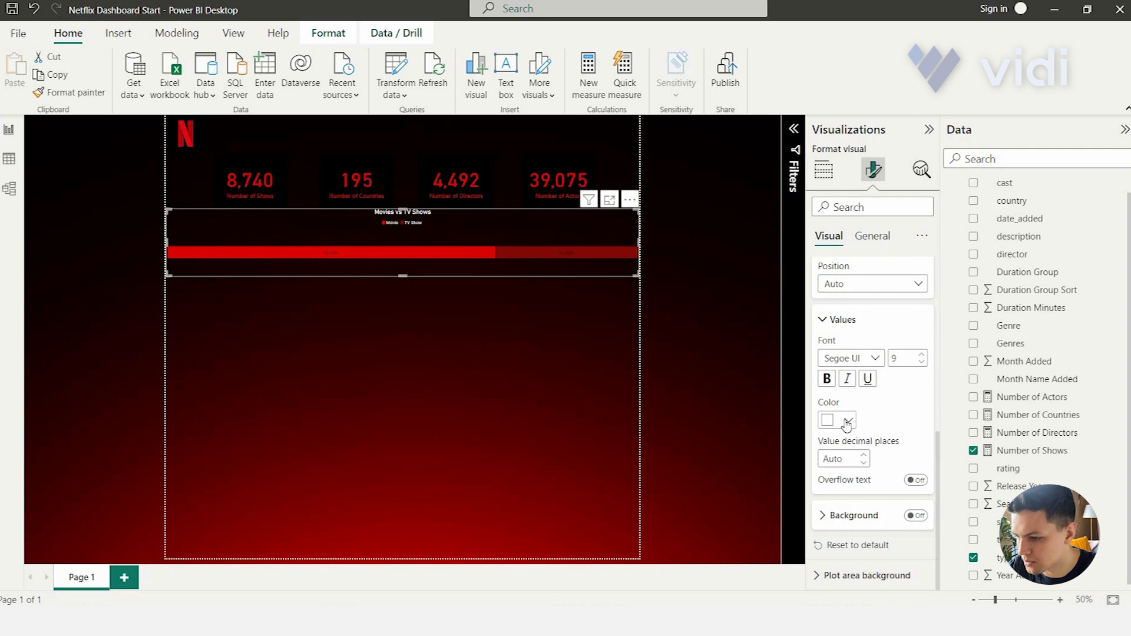
{"action": "left_click", "coordinate": [848, 421]}
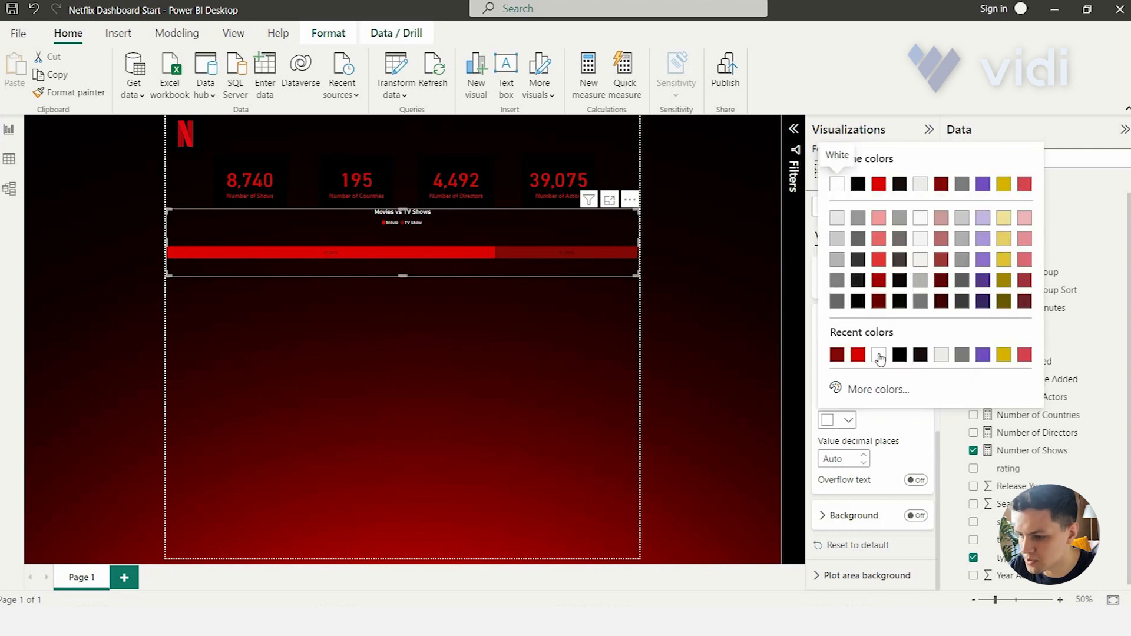
{"action": "left_click", "coordinate": [879, 356]}
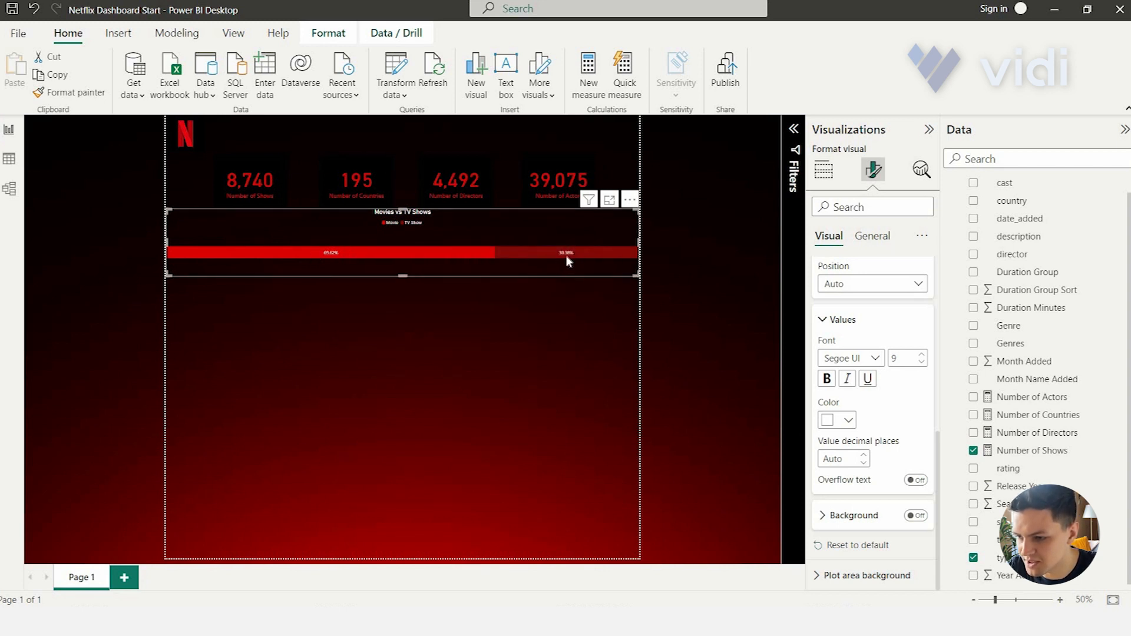
Step: Set the data labels' value decimal places to 0
{"action": "mouse_move", "coordinate": [568, 258]}
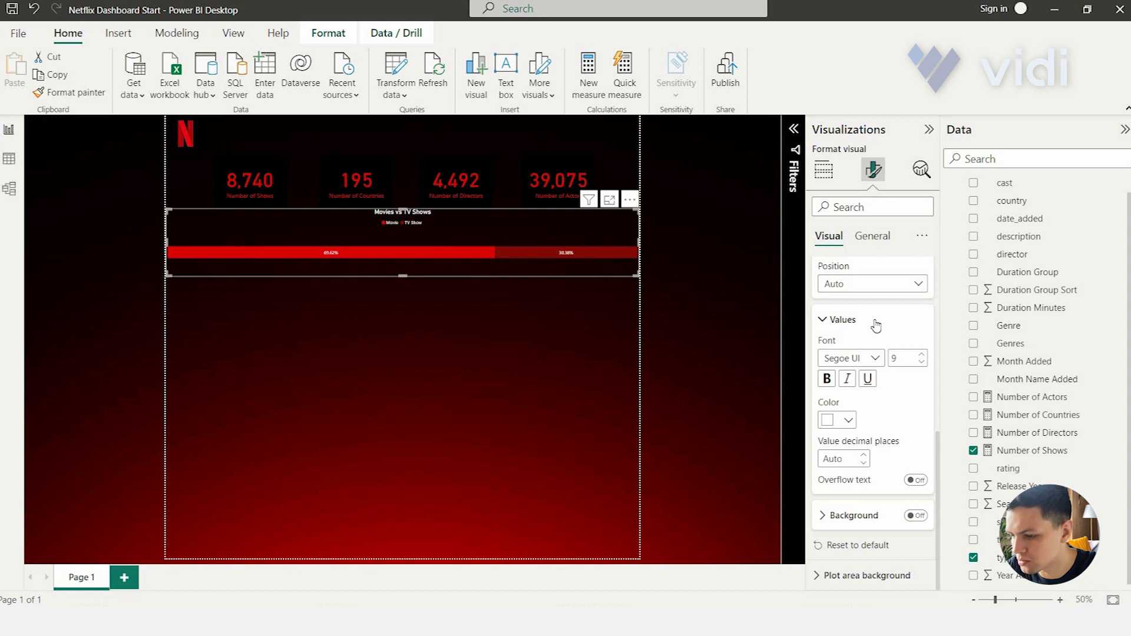
{"action": "scroll", "coordinate": [857, 412], "scroll_direction": "up", "scroll_amount": 3}
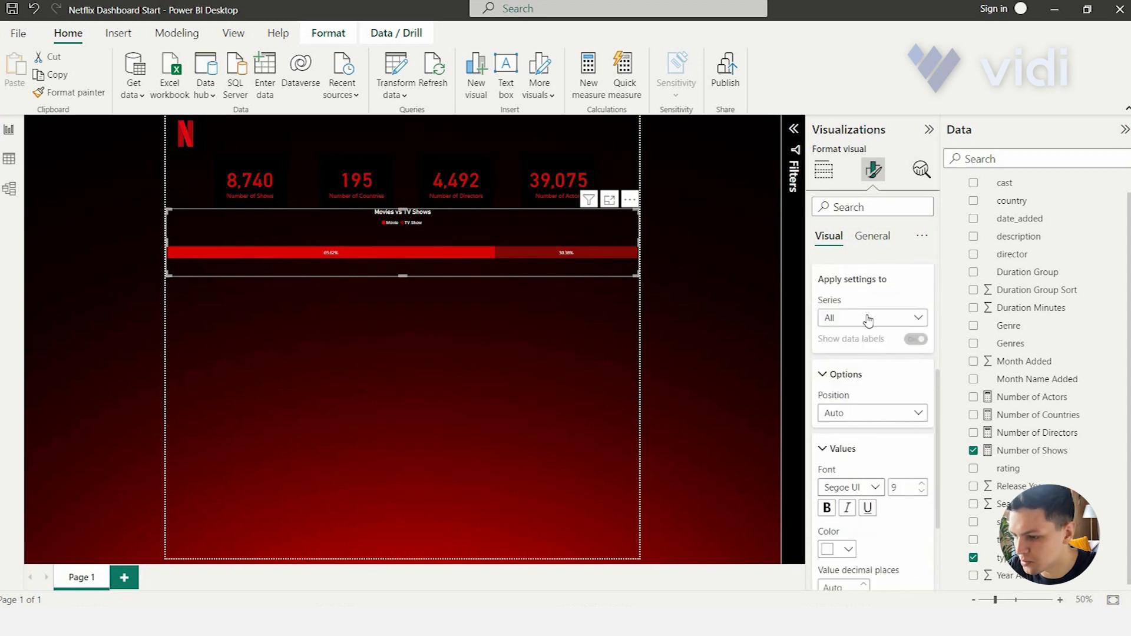
{"action": "scroll", "coordinate": [869, 320], "scroll_direction": "up", "scroll_amount": 2}
{"action": "scroll", "coordinate": [863, 434], "scroll_direction": "down", "scroll_amount": 5}
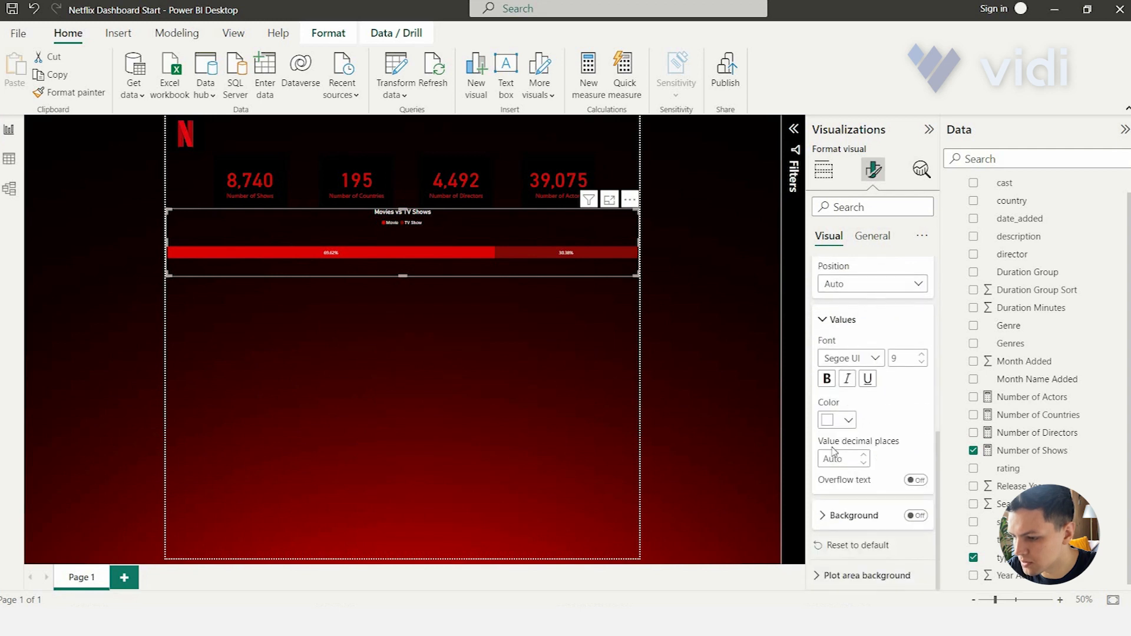
{"action": "left_click", "coordinate": [831, 459]}
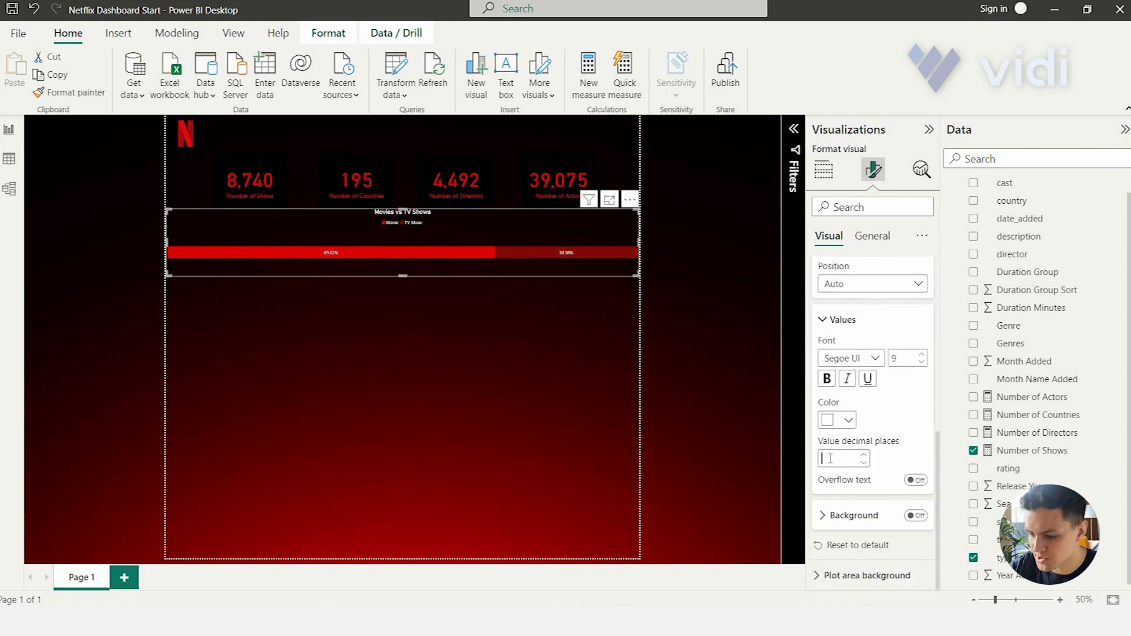
{"action": "type", "text": "0"}
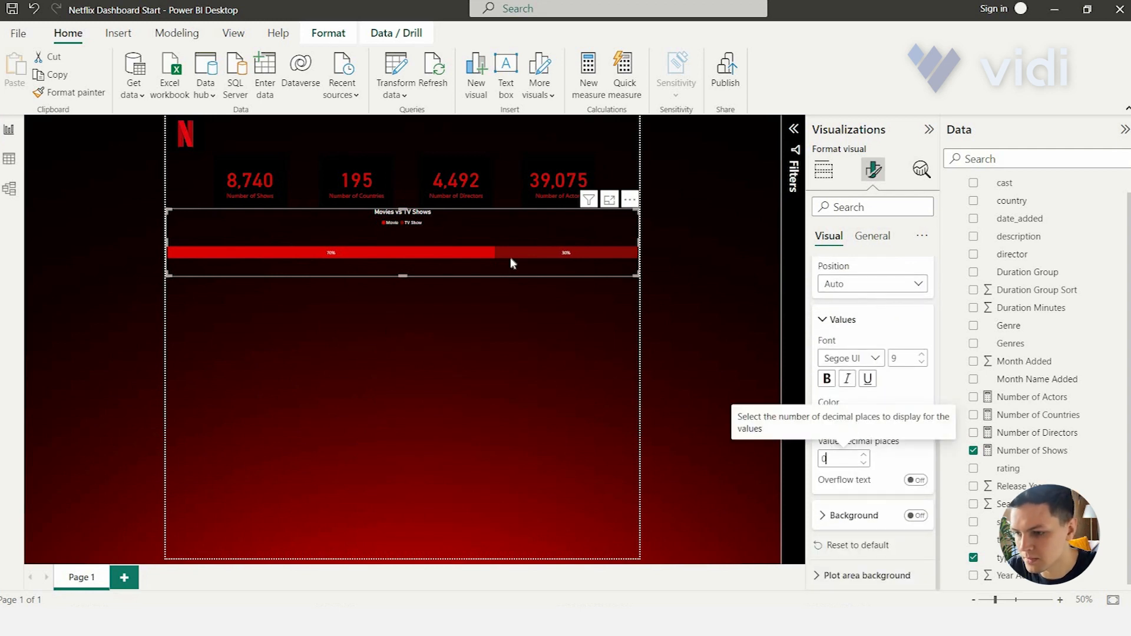
Step: Reduce the height of the Movies vs TV Shows chart by raising its lower edge slightly, making the bar thinner
{"action": "mouse_move", "coordinate": [423, 248]}
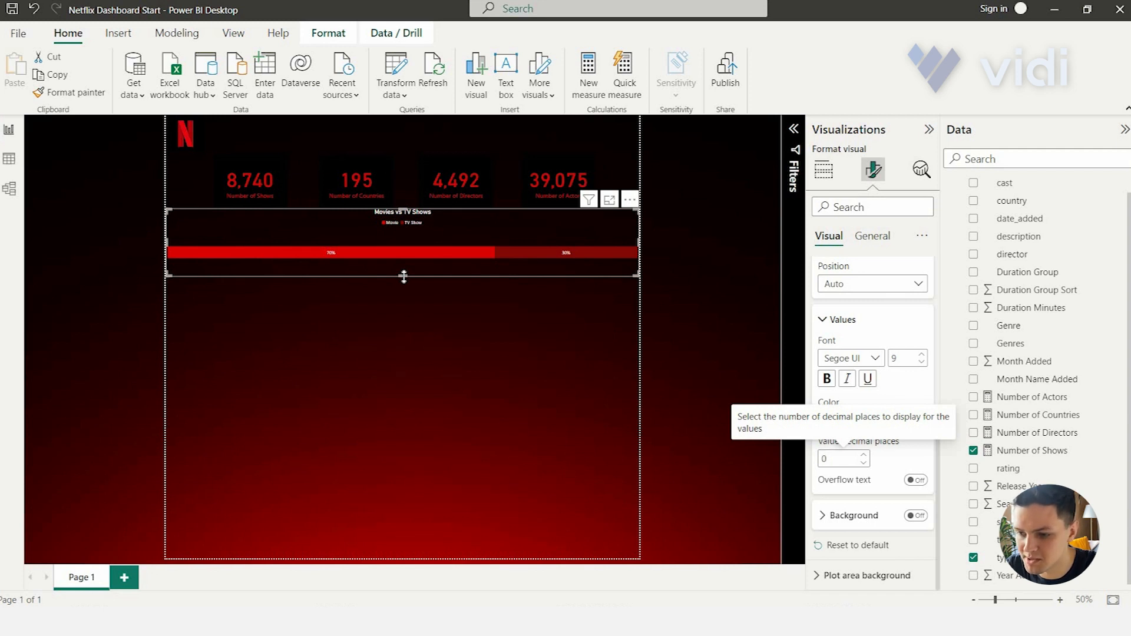
{"action": "left_click_drag", "start_coordinate": [403, 277], "coordinate": [416, 254]}
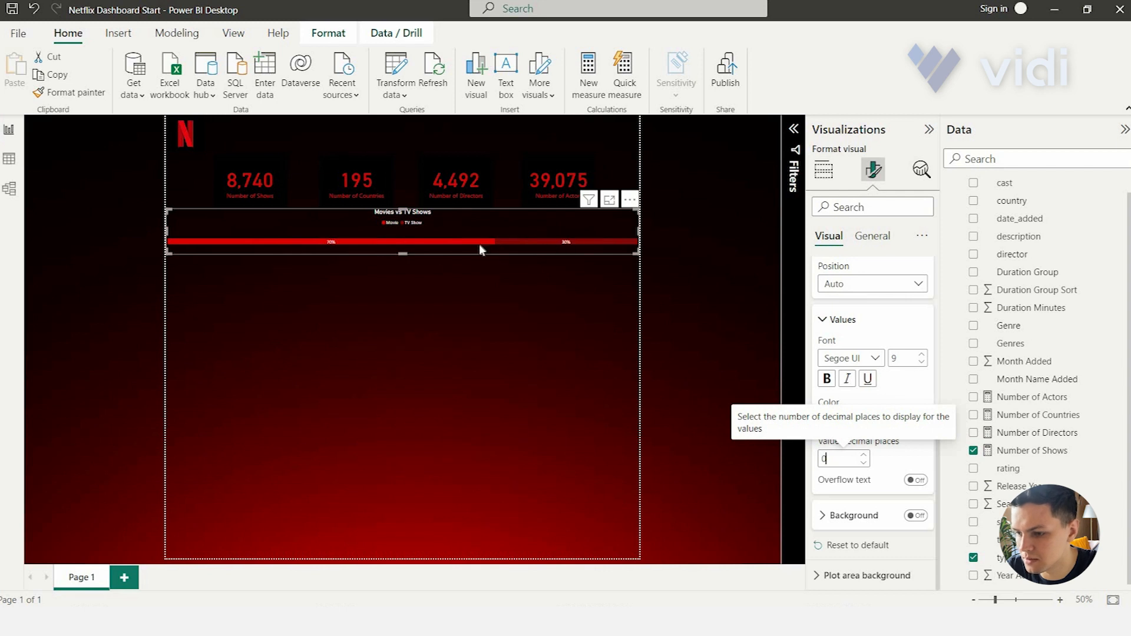
{"action": "left_click", "coordinate": [419, 302]}
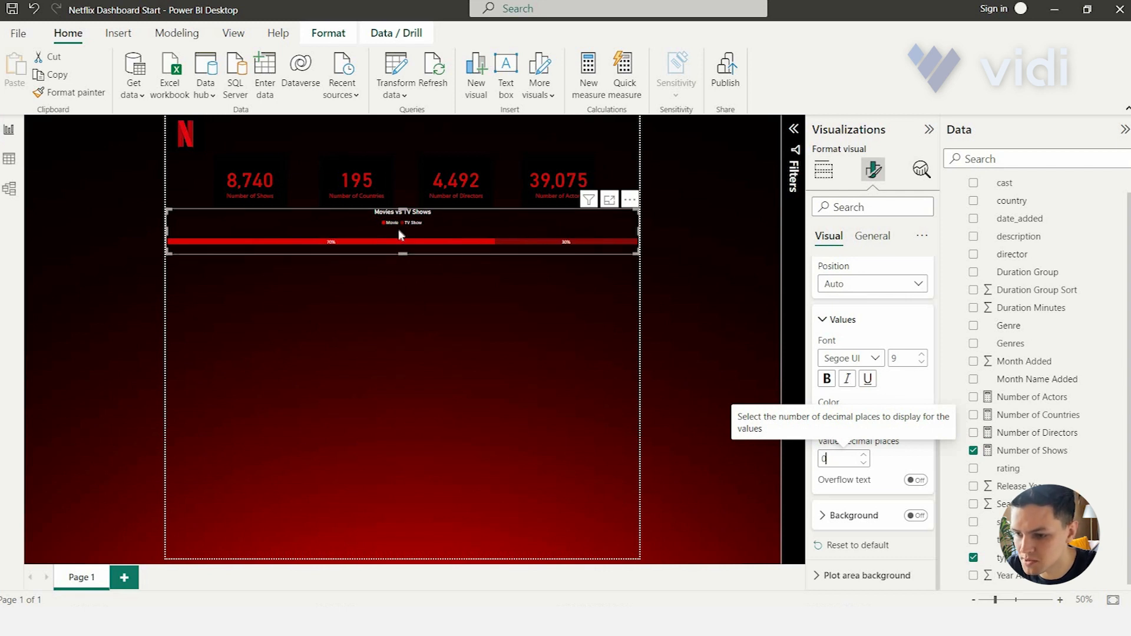
Step: Create a new visual from the Year Added field on the empty canvas below the Movies vs TV Shows bar
{"action": "left_click", "coordinate": [327, 393]}
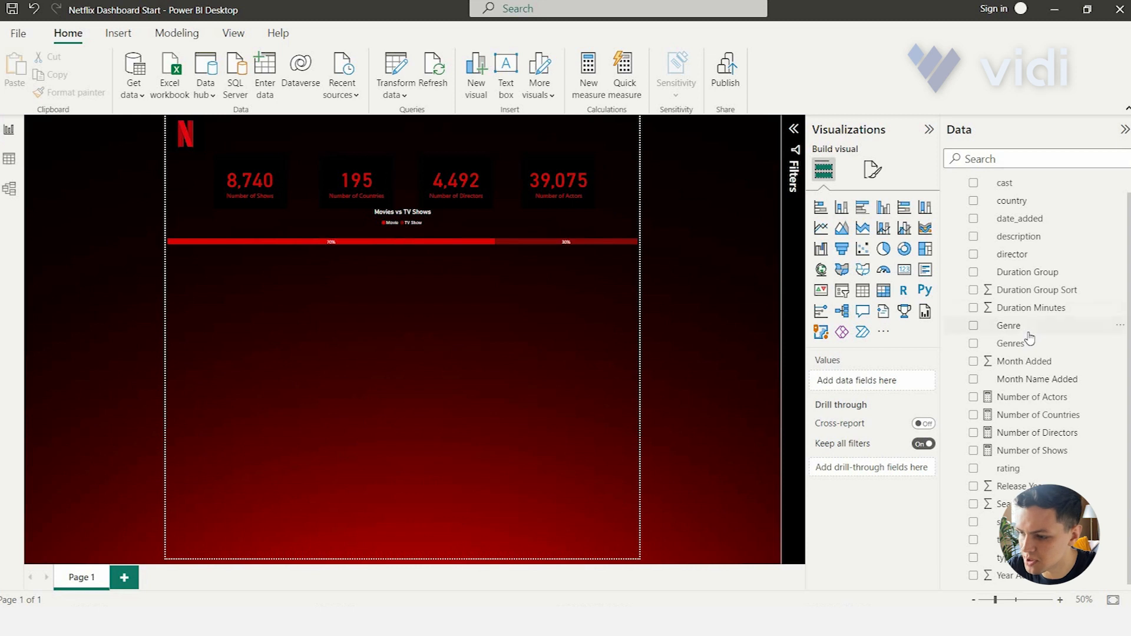
{"action": "scroll", "coordinate": [1030, 336], "scroll_direction": "up", "scroll_amount": 1}
{"action": "scroll", "coordinate": [1030, 336], "scroll_direction": "down", "scroll_amount": 1}
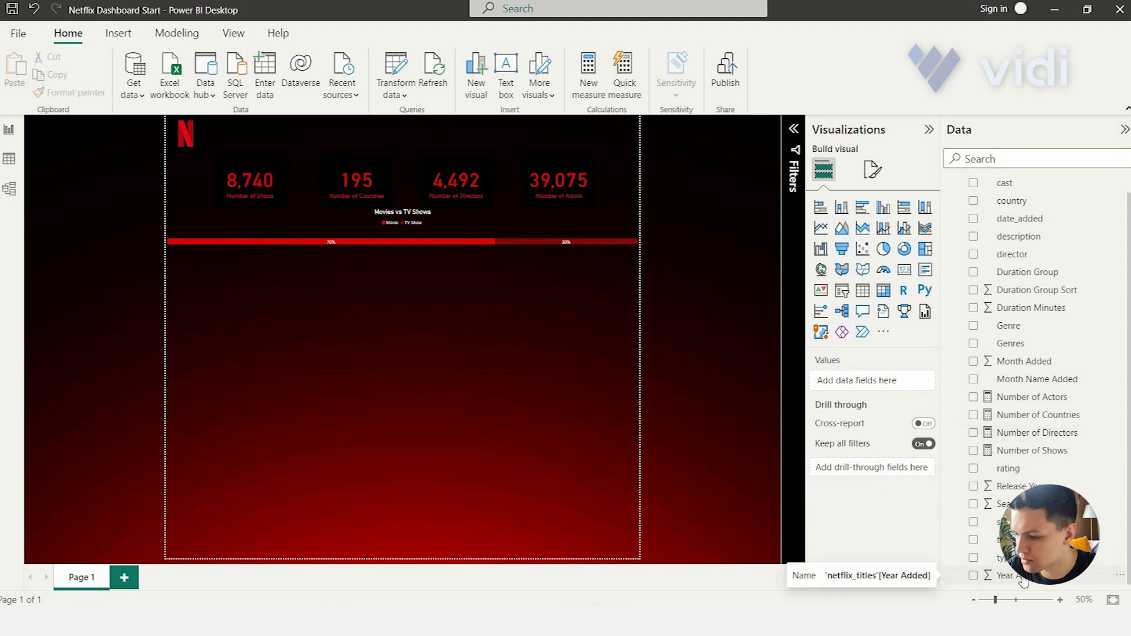
{"action": "left_click_drag", "start_coordinate": [1024, 581], "coordinate": [287, 358]}
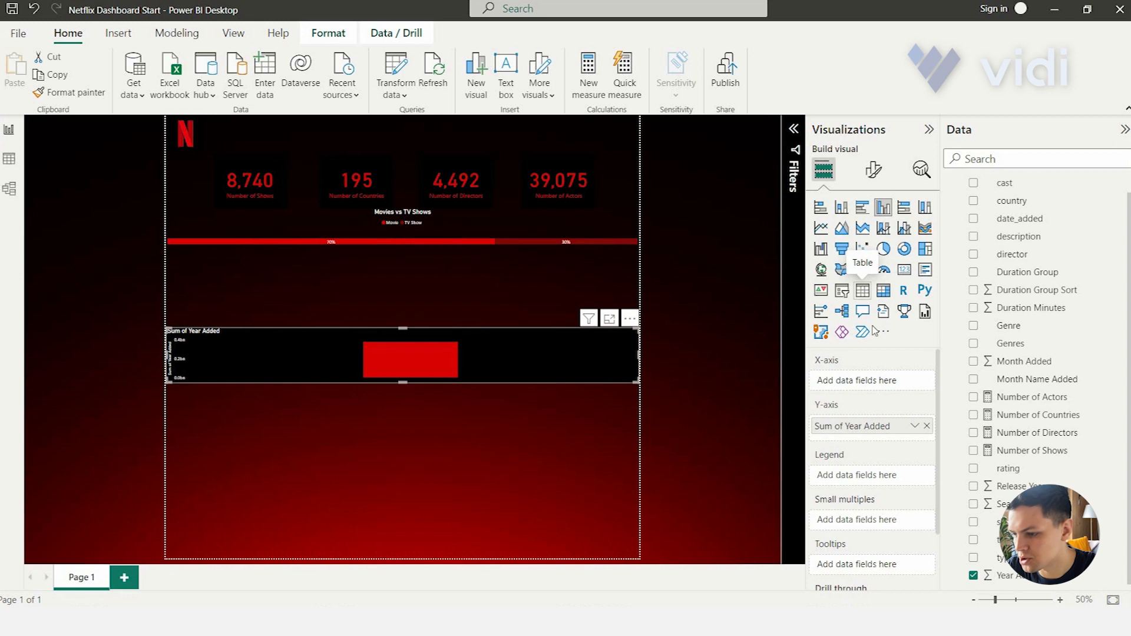
Step: Make the visual a table of unsummarized Year Added values, extend its upper edge upward, and add Number of Shows
{"action": "left_click", "coordinate": [863, 290]}
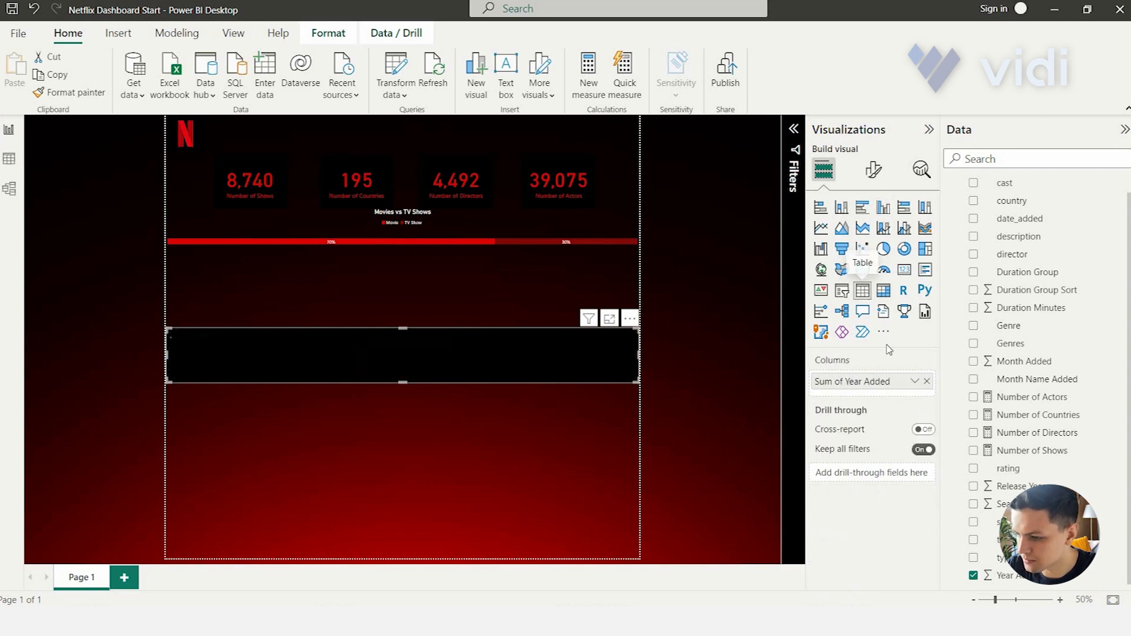
{"action": "left_click", "coordinate": [915, 383]}
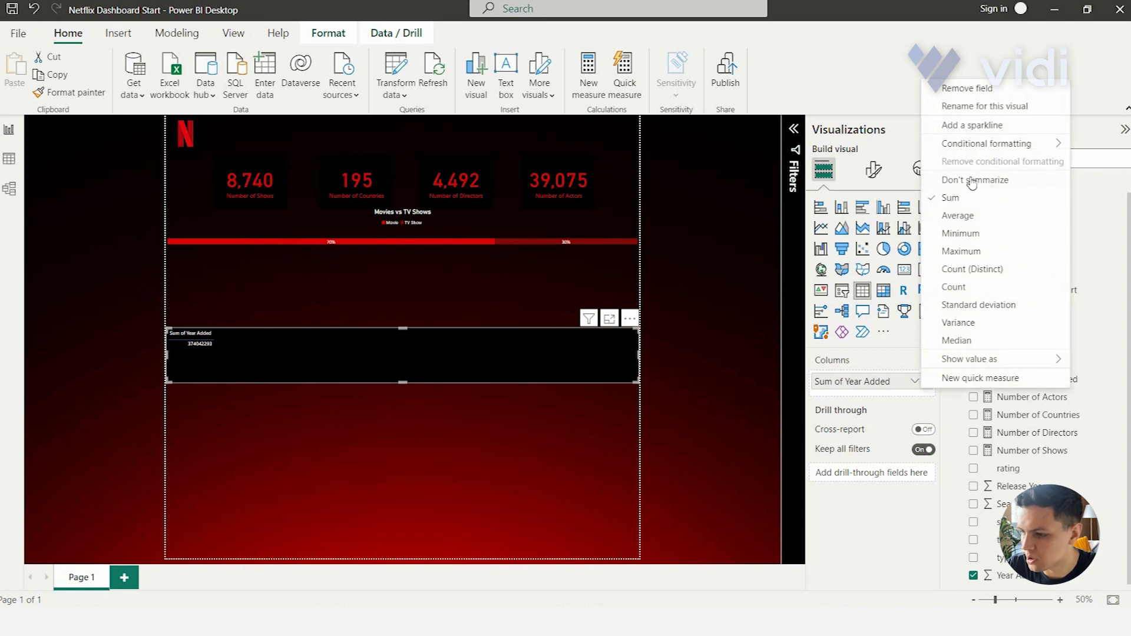
{"action": "left_click", "coordinate": [973, 183]}
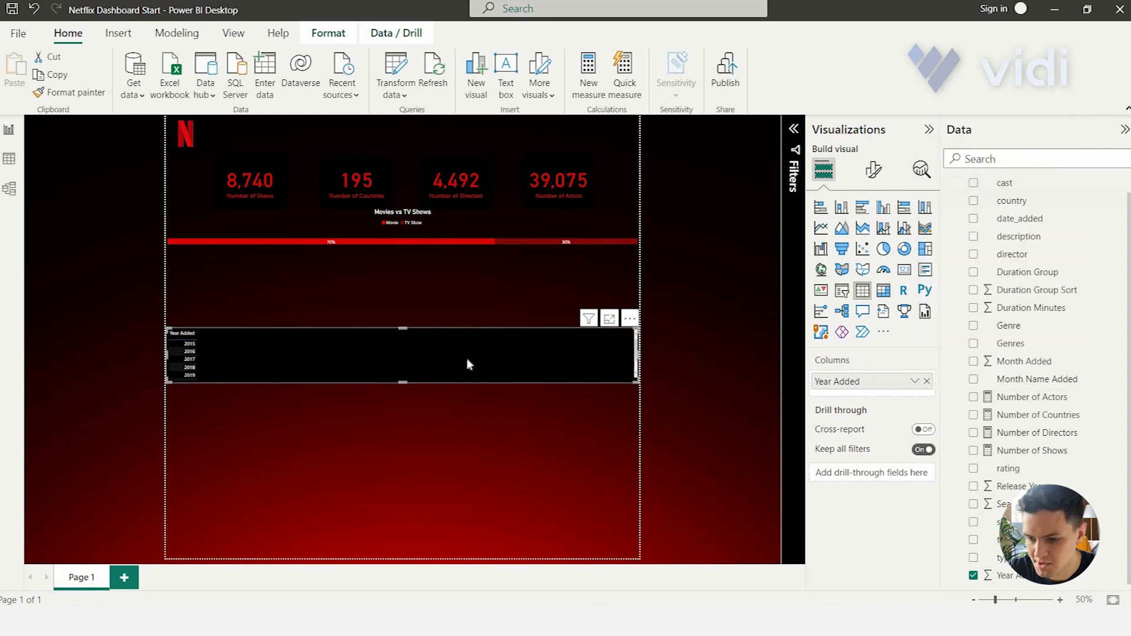
{"action": "left_click_drag", "start_coordinate": [401, 330], "coordinate": [409, 285]}
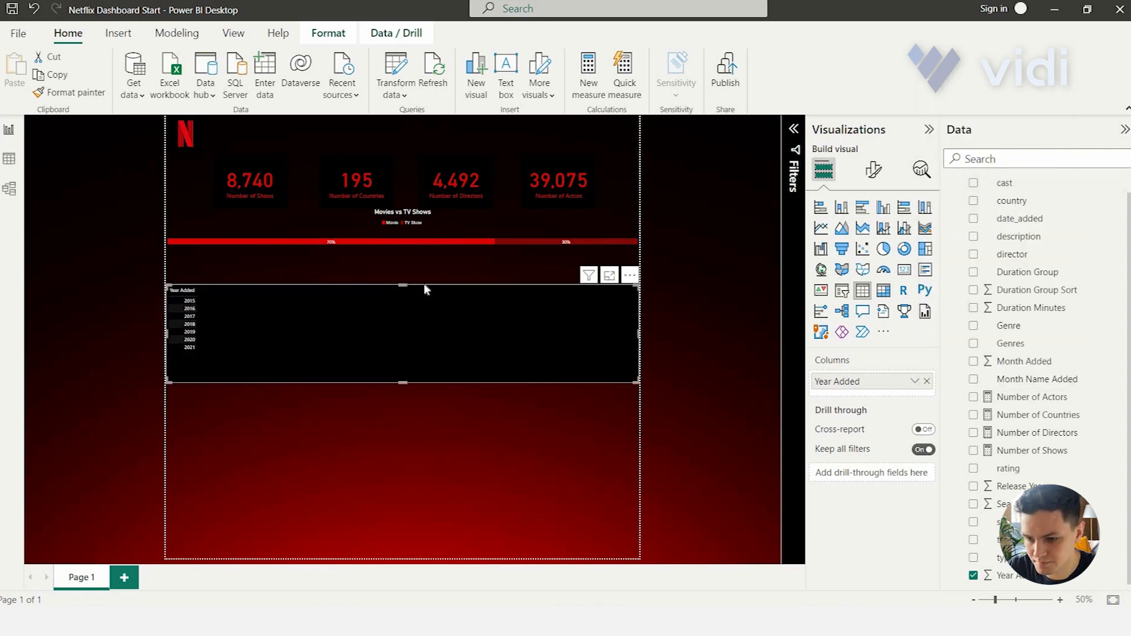
{"action": "left_click", "coordinate": [974, 451]}
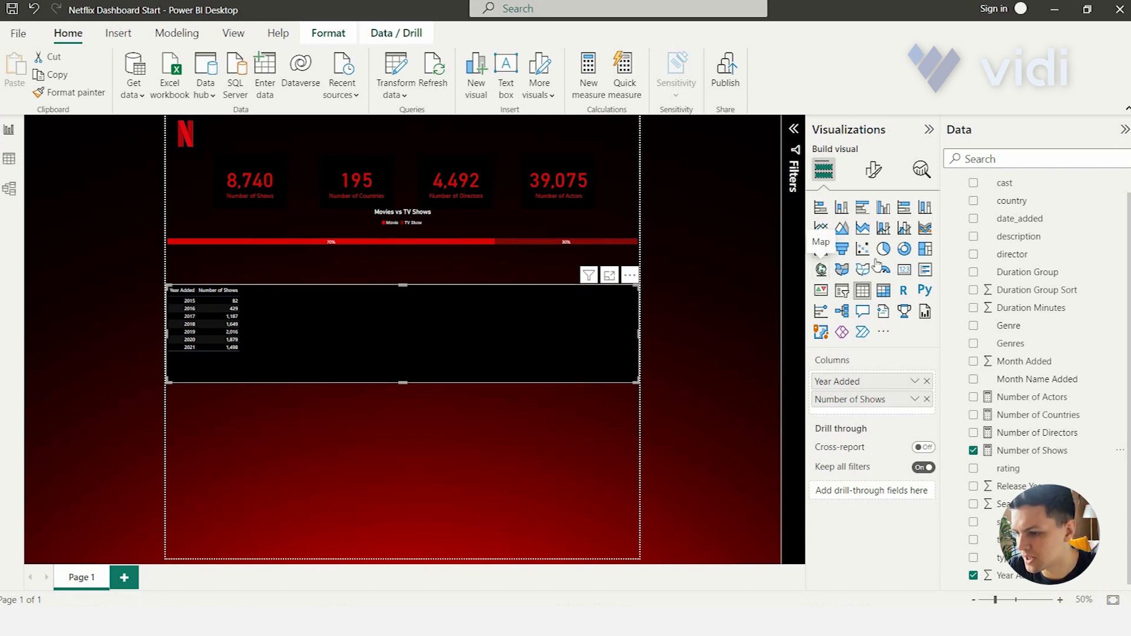
Step: Convert the table to a stacked column chart and move it up to just beneath the Movies vs TV Shows bar
{"action": "left_click", "coordinate": [842, 211]}
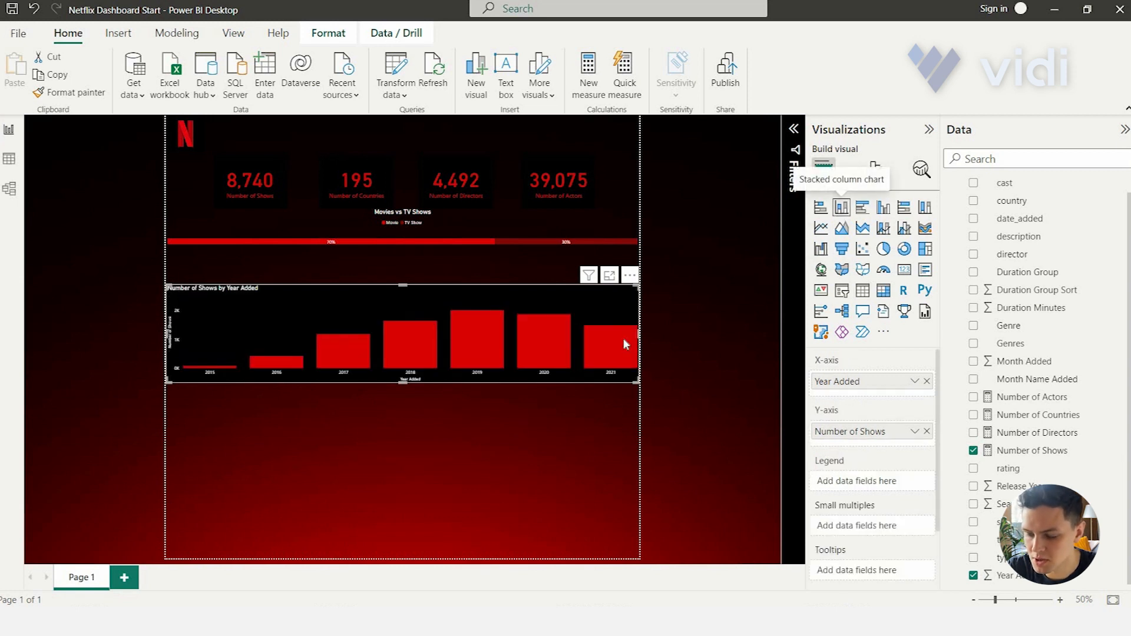
{"action": "left_click_drag", "start_coordinate": [380, 309], "coordinate": [348, 315]}
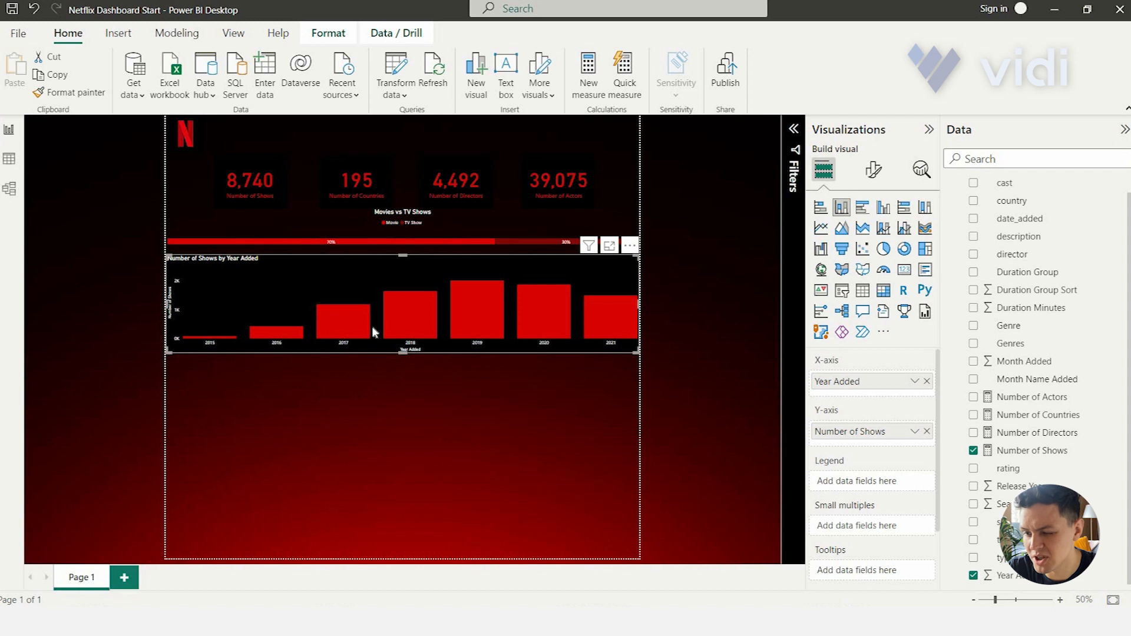
Step: Change the Year Added chart to a line chart and split it by type in the legend
{"action": "left_click", "coordinate": [821, 228]}
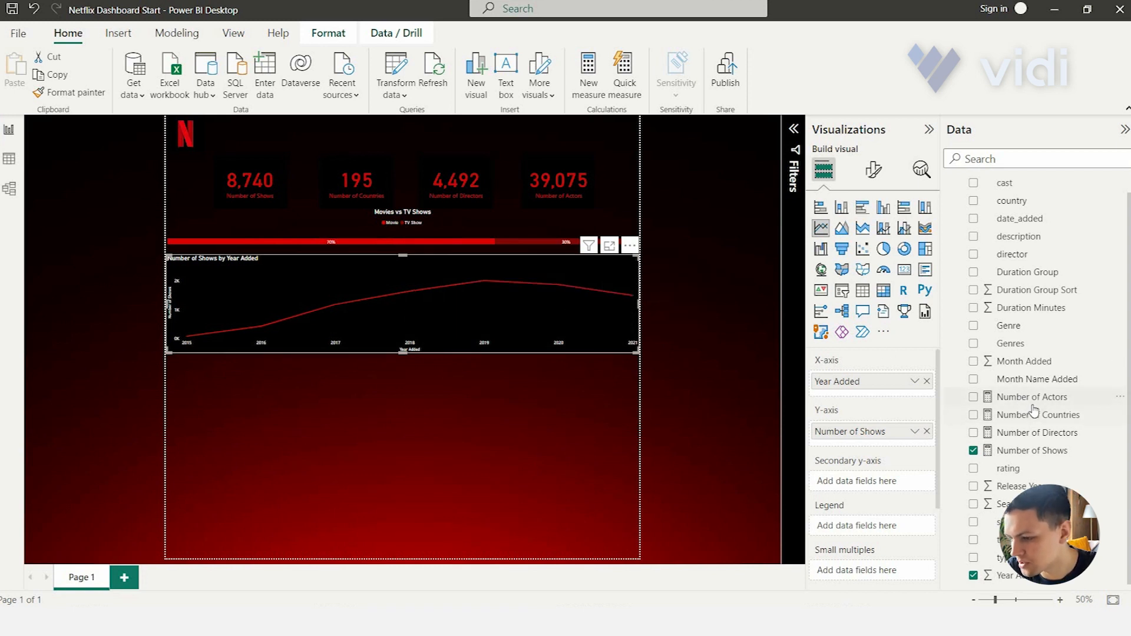
{"action": "left_click", "coordinate": [974, 559]}
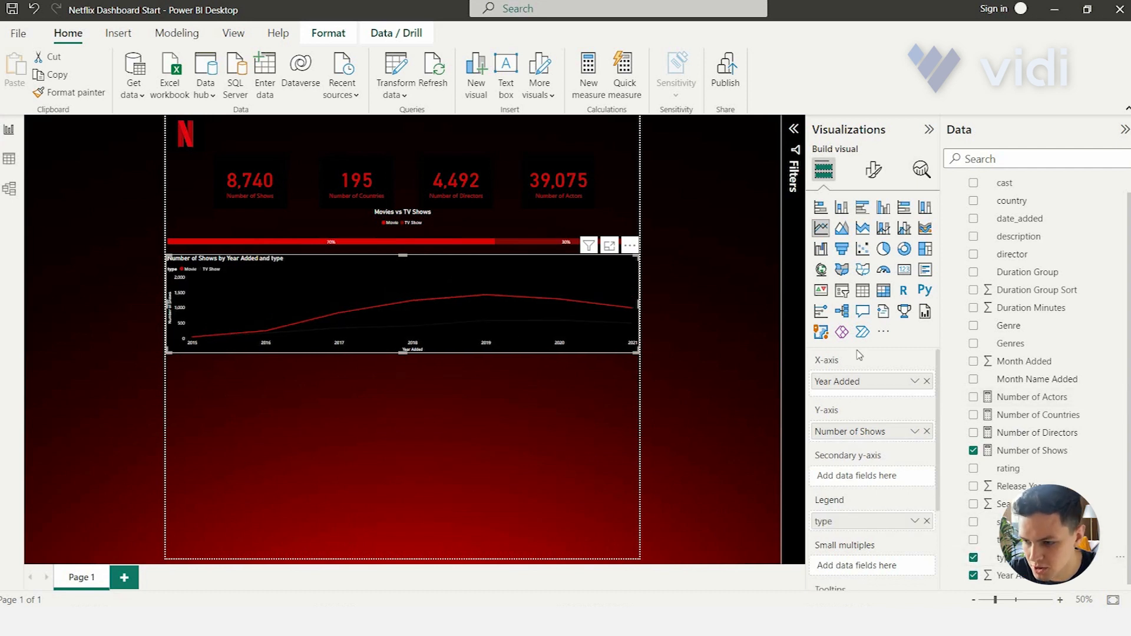
Step: Set the TV Show line color to dark red
{"action": "left_click", "coordinate": [874, 170]}
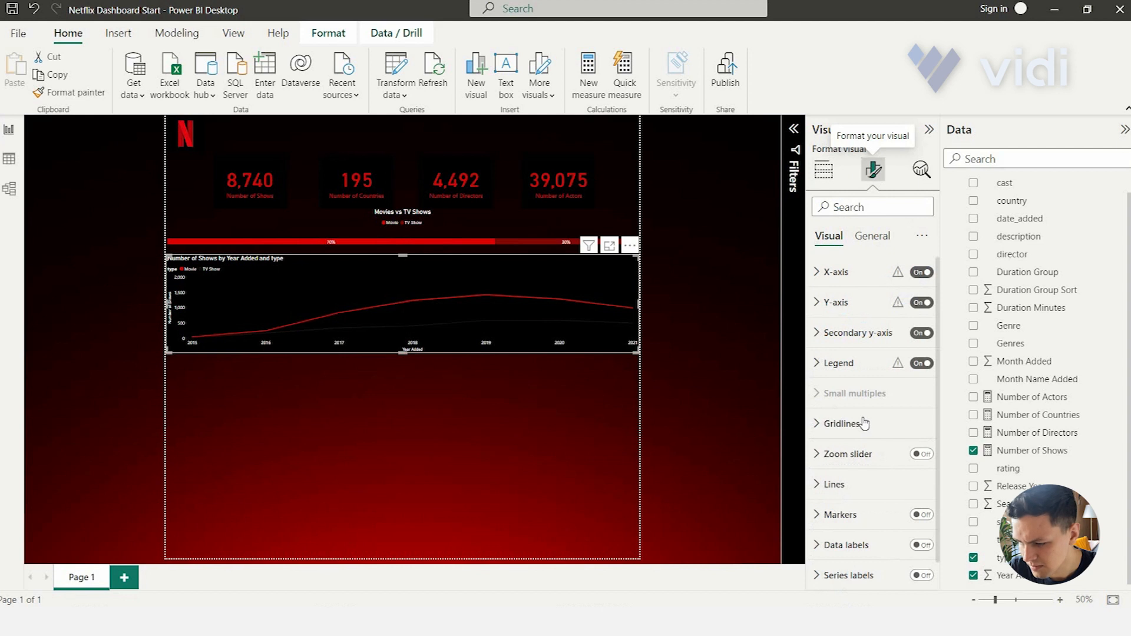
{"action": "scroll", "coordinate": [862, 330], "scroll_direction": "down", "scroll_amount": 1}
{"action": "scroll", "coordinate": [863, 326], "scroll_direction": "up", "scroll_amount": 1}
{"action": "scroll", "coordinate": [864, 327], "scroll_direction": "down", "scroll_amount": 1}
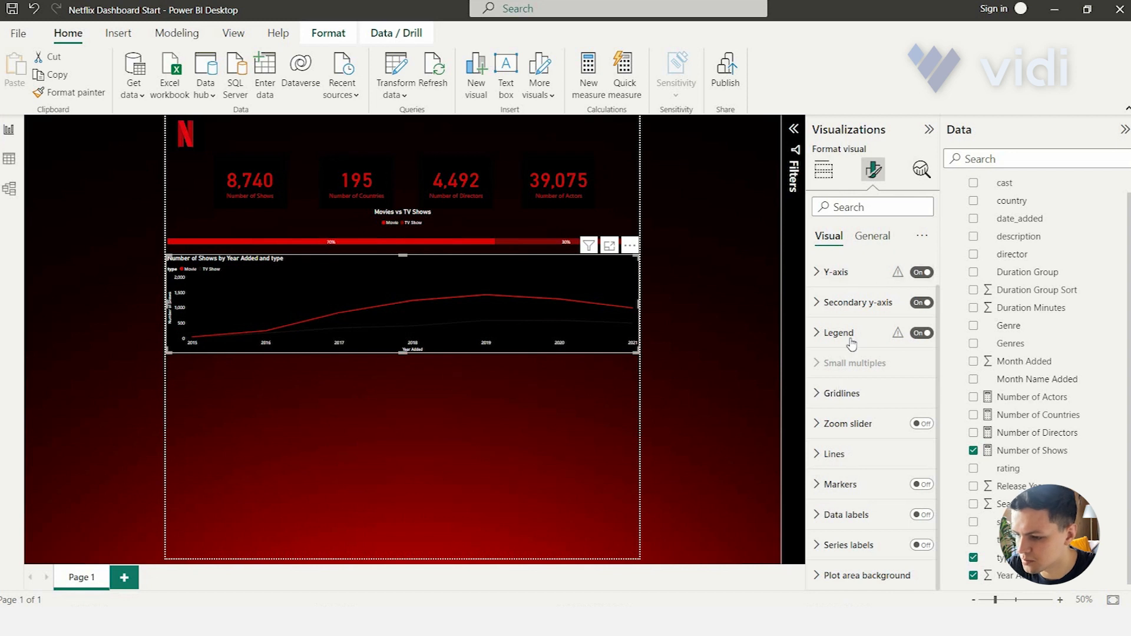
{"action": "left_click", "coordinate": [852, 462]}
{"action": "scroll", "coordinate": [858, 495], "scroll_direction": "down", "scroll_amount": 4}
{"action": "scroll", "coordinate": [860, 496], "scroll_direction": "down", "scroll_amount": 5}
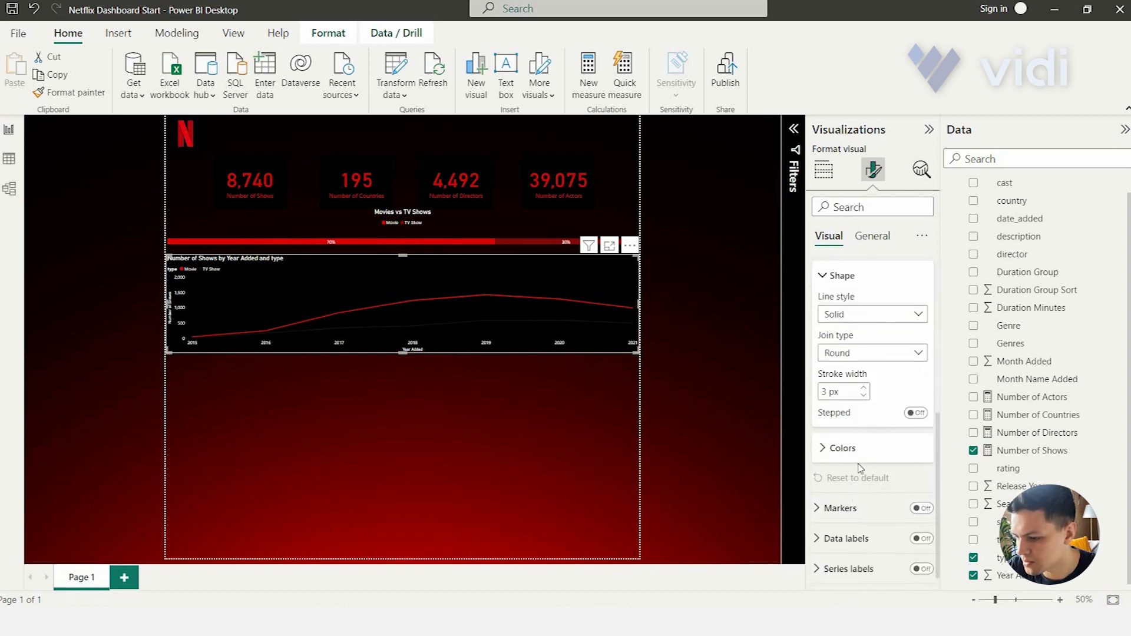
{"action": "left_click", "coordinate": [842, 424]}
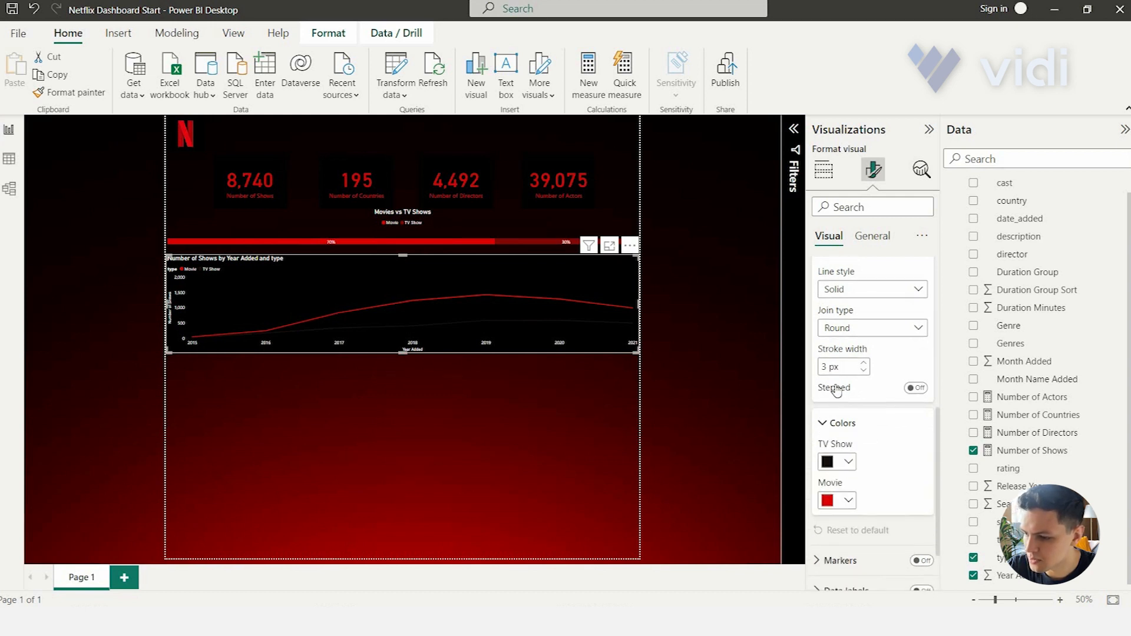
{"action": "scroll", "coordinate": [867, 433], "scroll_direction": "down", "scroll_amount": 2}
{"action": "left_click", "coordinate": [840, 388]}
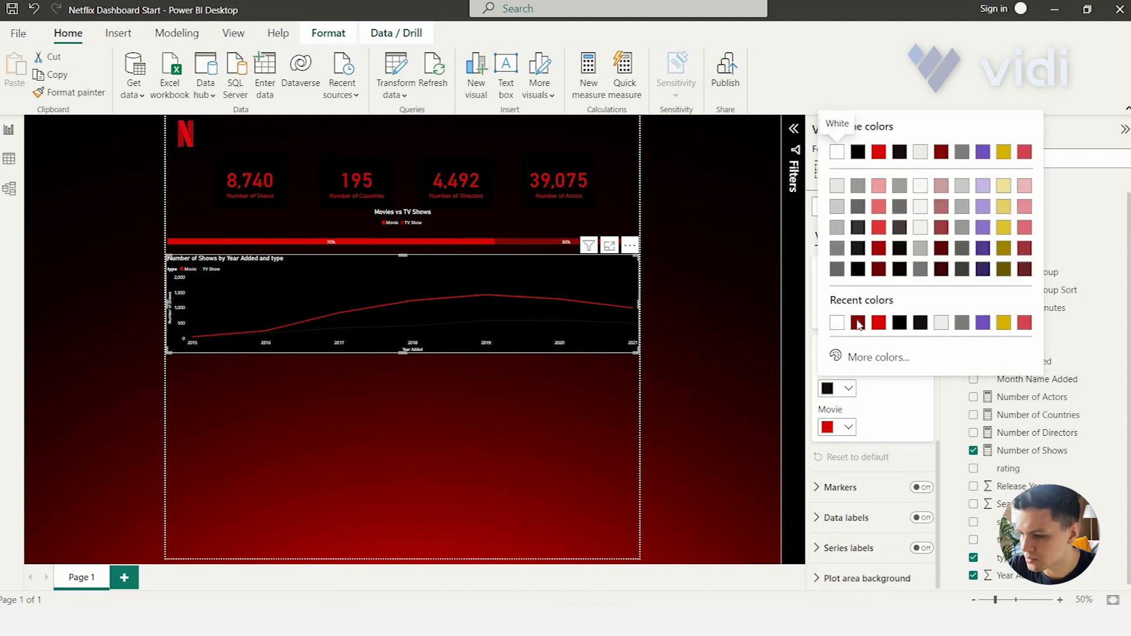
{"action": "left_click", "coordinate": [858, 323]}
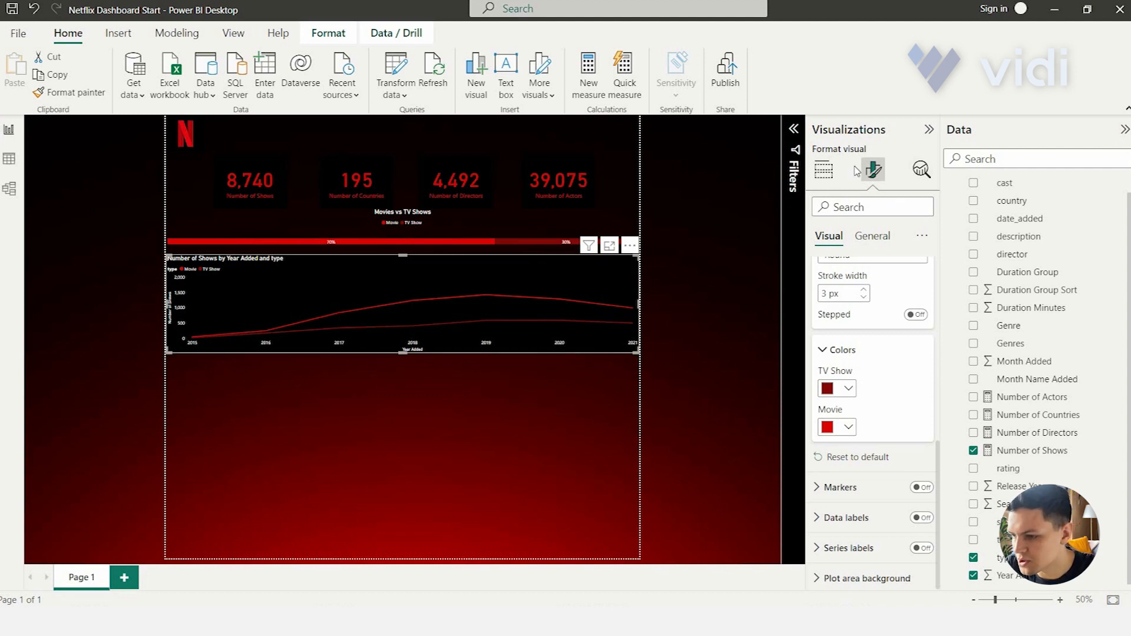
Step: Switch the Year Added visual back to a stacked column chart and turn off its background
{"action": "left_click", "coordinate": [828, 173]}
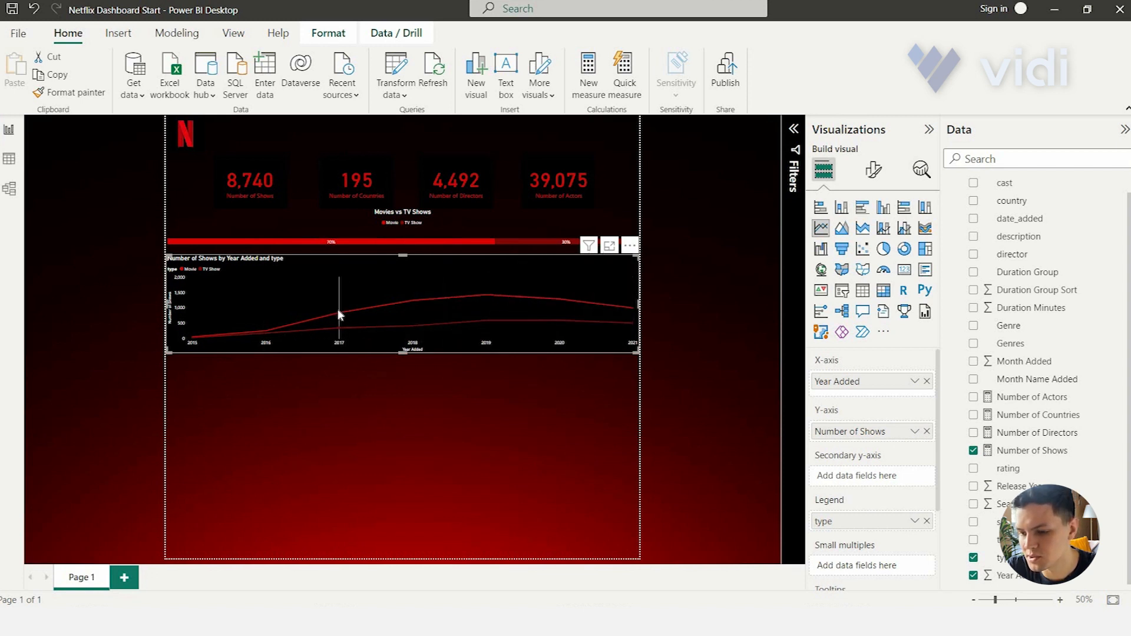
{"action": "left_click", "coordinate": [844, 207]}
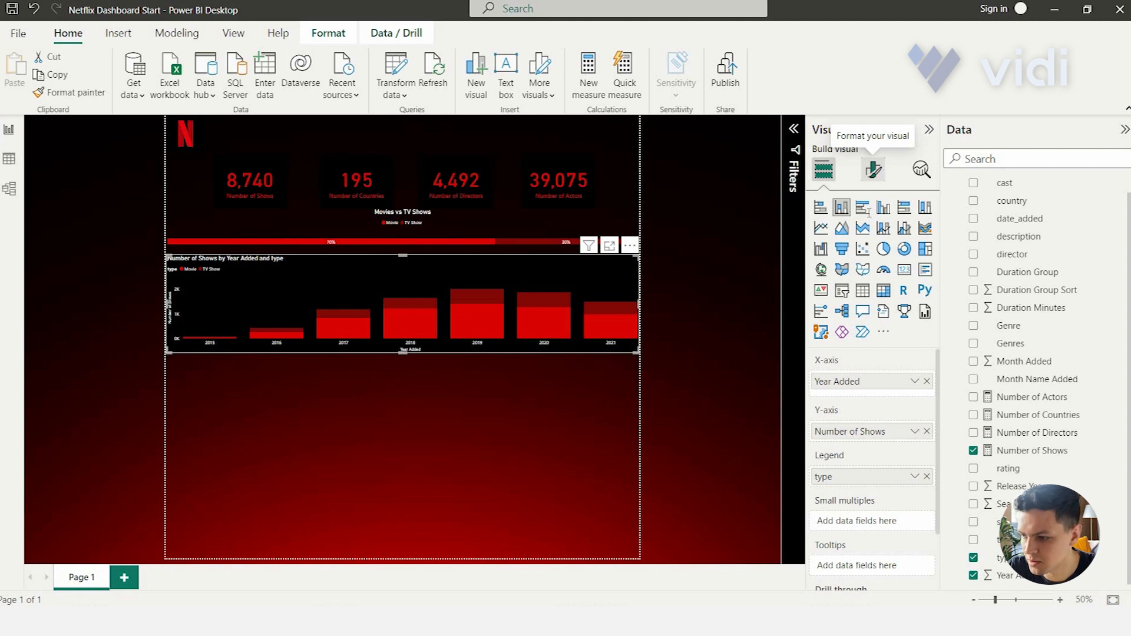
{"action": "left_click", "coordinate": [876, 170]}
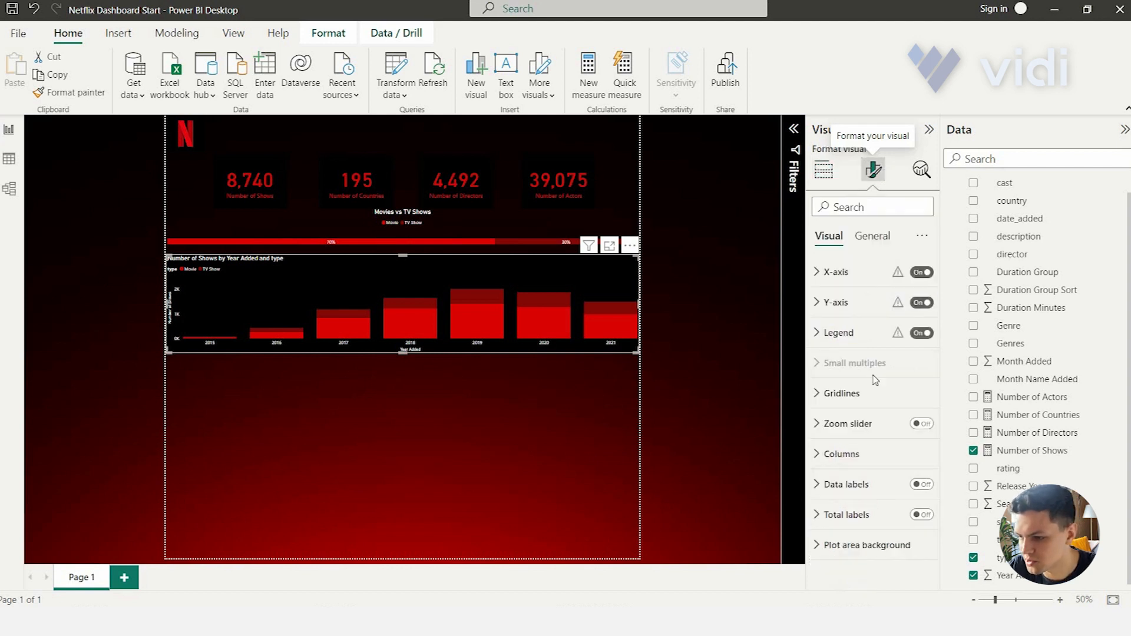
{"action": "left_click", "coordinate": [871, 236]}
{"action": "left_click", "coordinate": [866, 334]}
{"action": "left_click", "coordinate": [915, 367]}
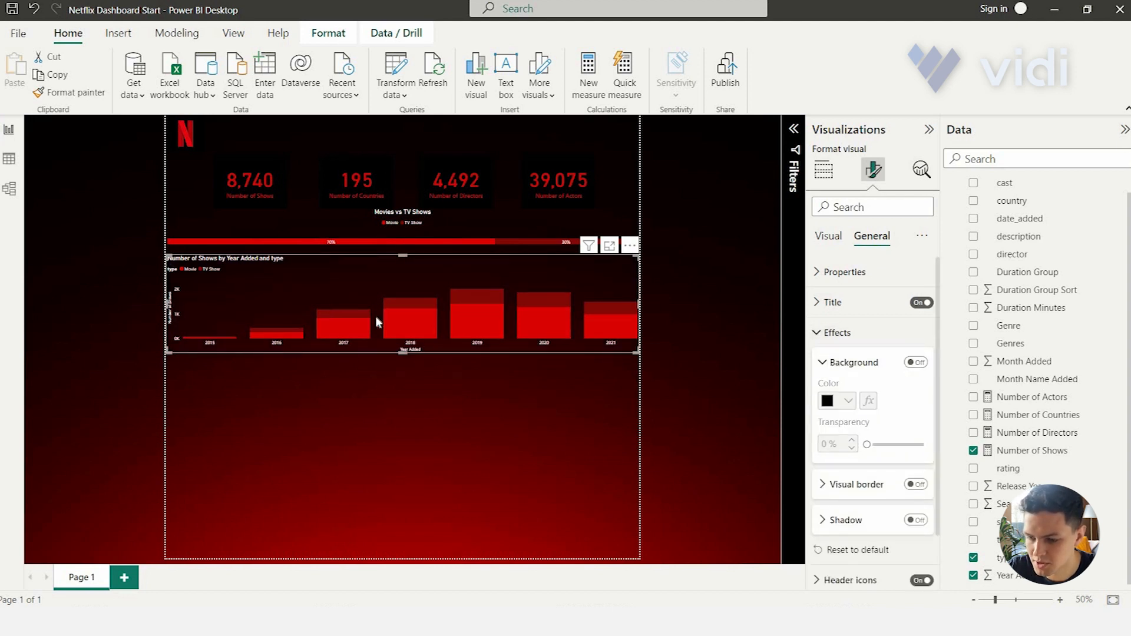
Step: Turn on data labels with white values for the Year Added column chart, and turn on its total labels
{"action": "left_click", "coordinate": [872, 334]}
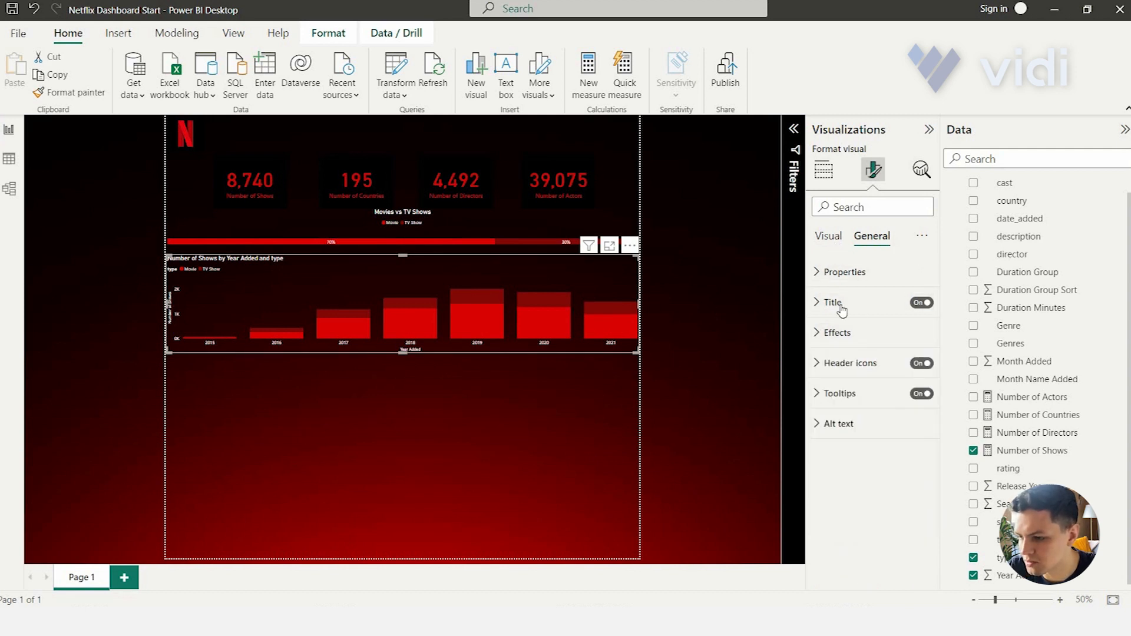
{"action": "left_click", "coordinate": [829, 237]}
{"action": "left_click", "coordinate": [929, 490]}
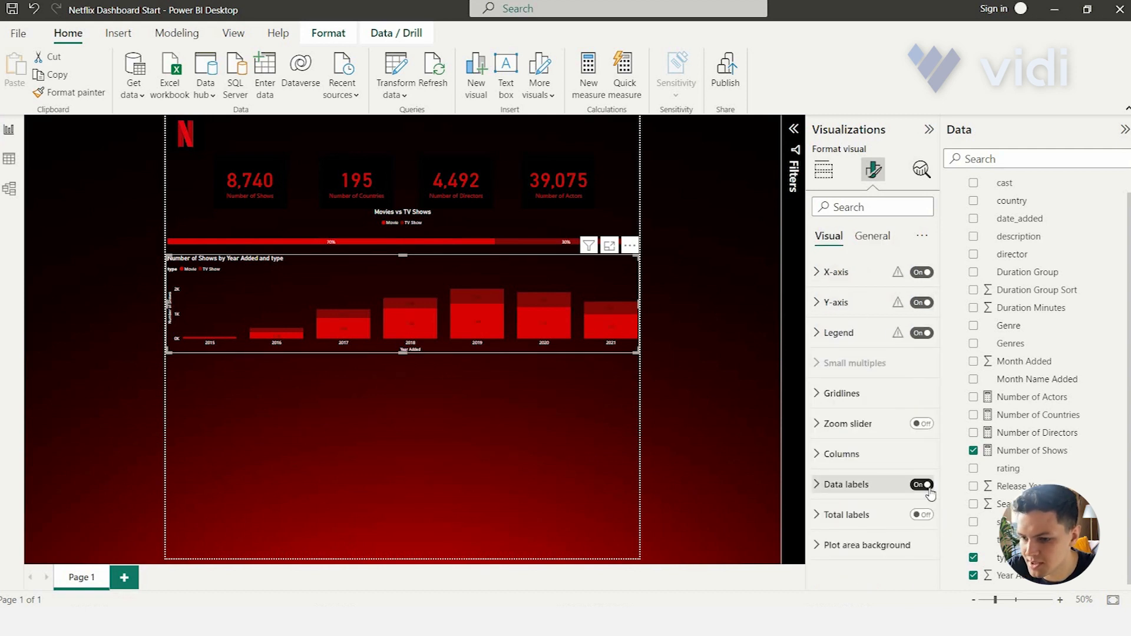
{"action": "left_click", "coordinate": [863, 486]}
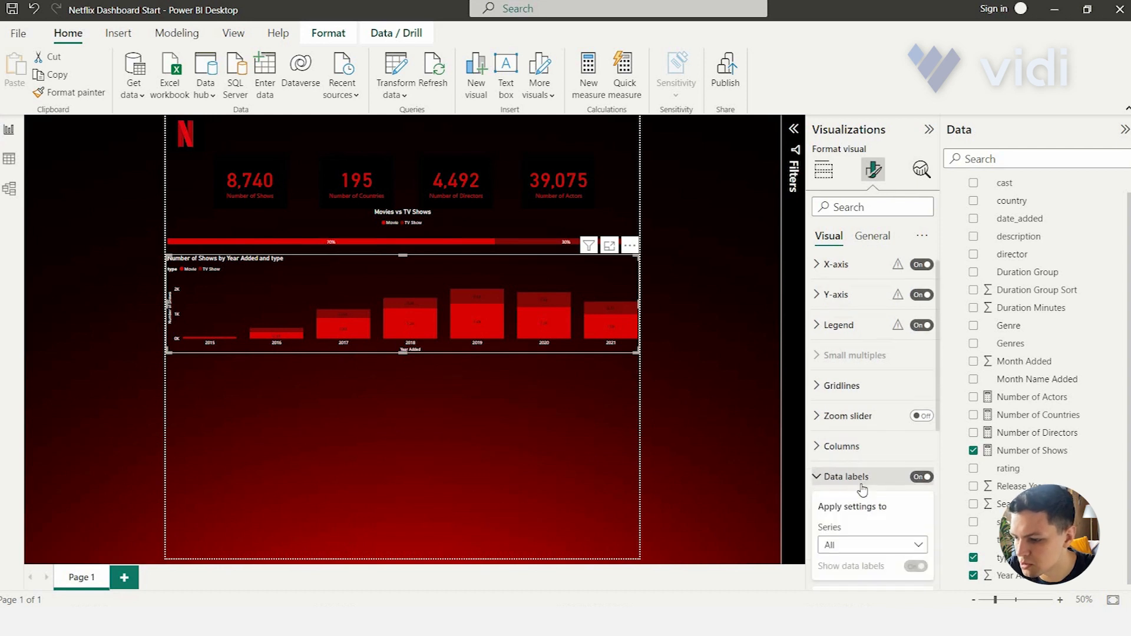
{"action": "scroll", "coordinate": [859, 487], "scroll_direction": "down", "scroll_amount": 5}
{"action": "left_click", "coordinate": [842, 478]}
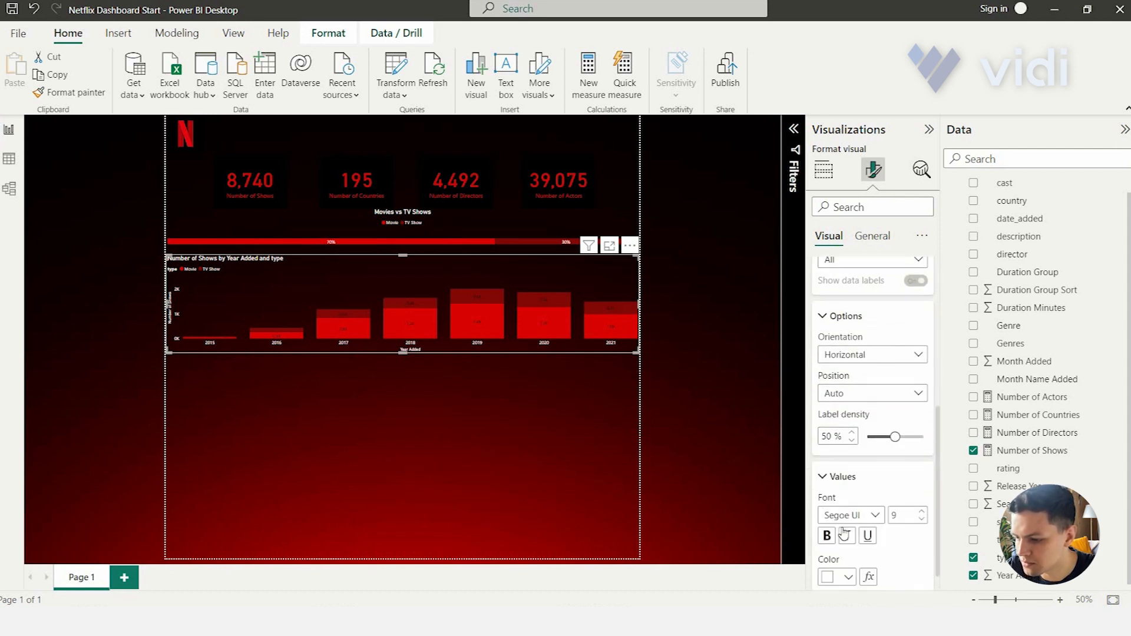
{"action": "scroll", "coordinate": [833, 408], "scroll_direction": "down", "scroll_amount": 3}
{"action": "left_click", "coordinate": [833, 408]}
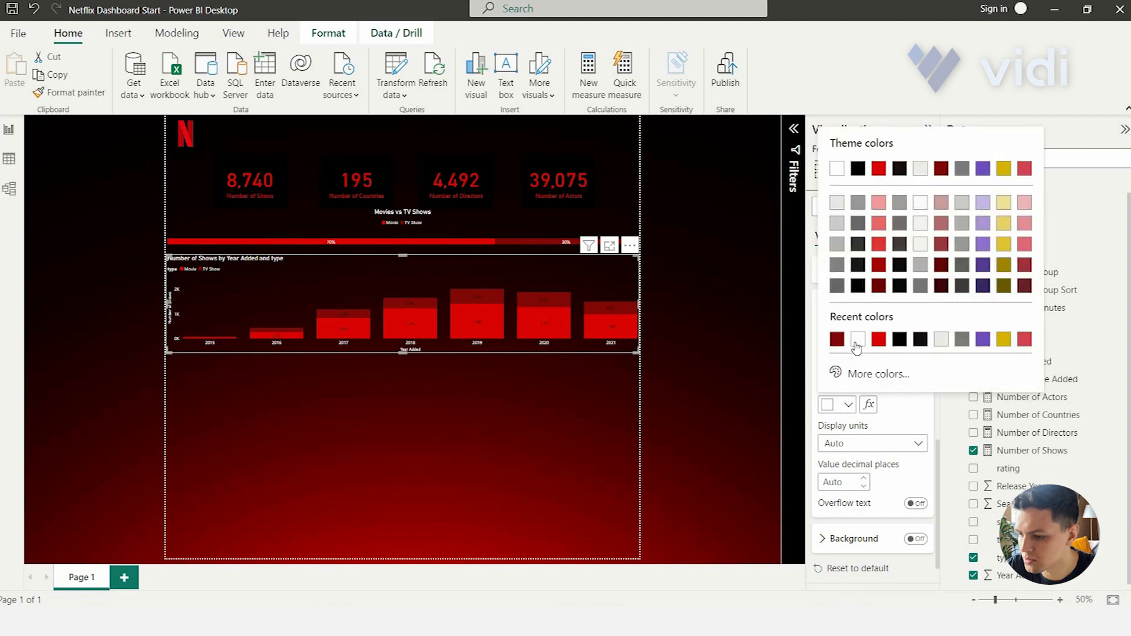
{"action": "left_click", "coordinate": [858, 341]}
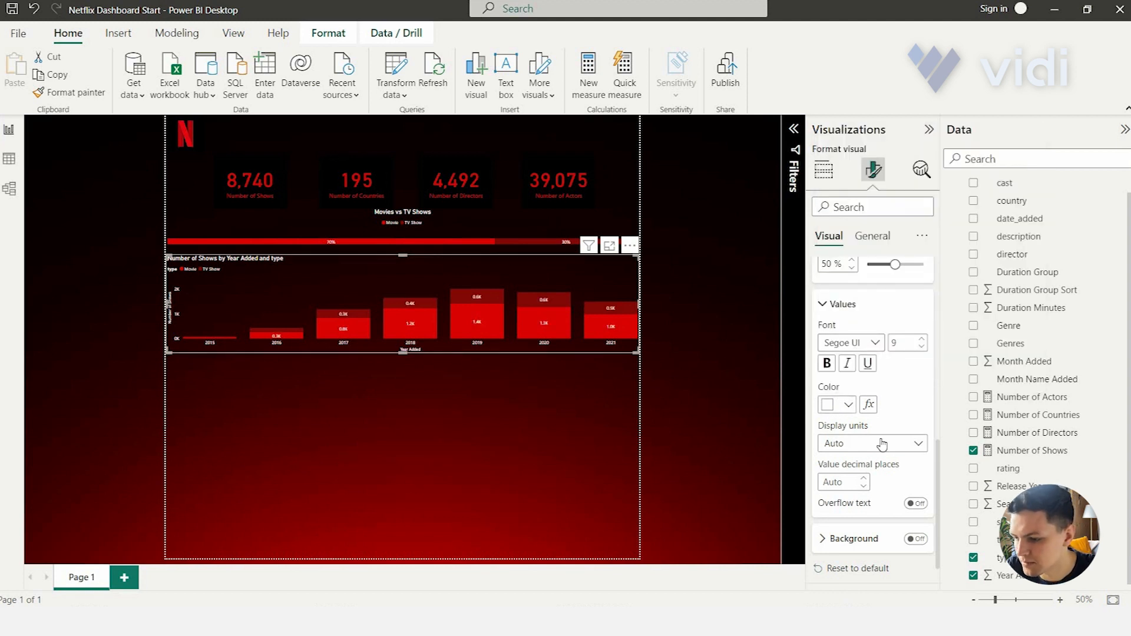
{"action": "scroll", "coordinate": [884, 445], "scroll_direction": "down", "scroll_amount": 1}
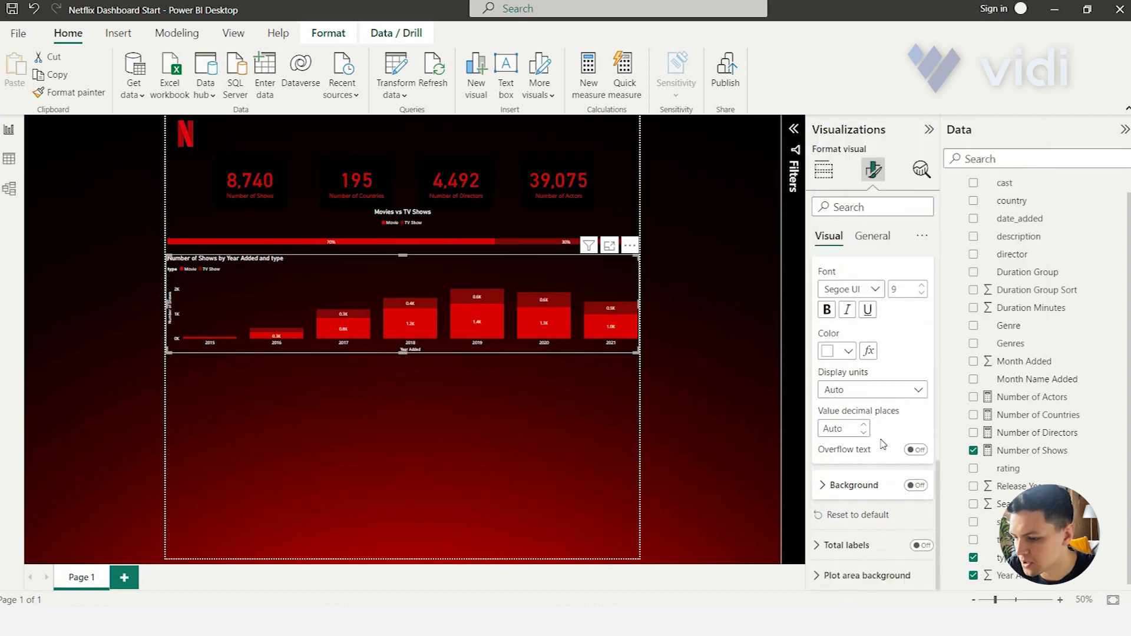
{"action": "left_click", "coordinate": [921, 545]}
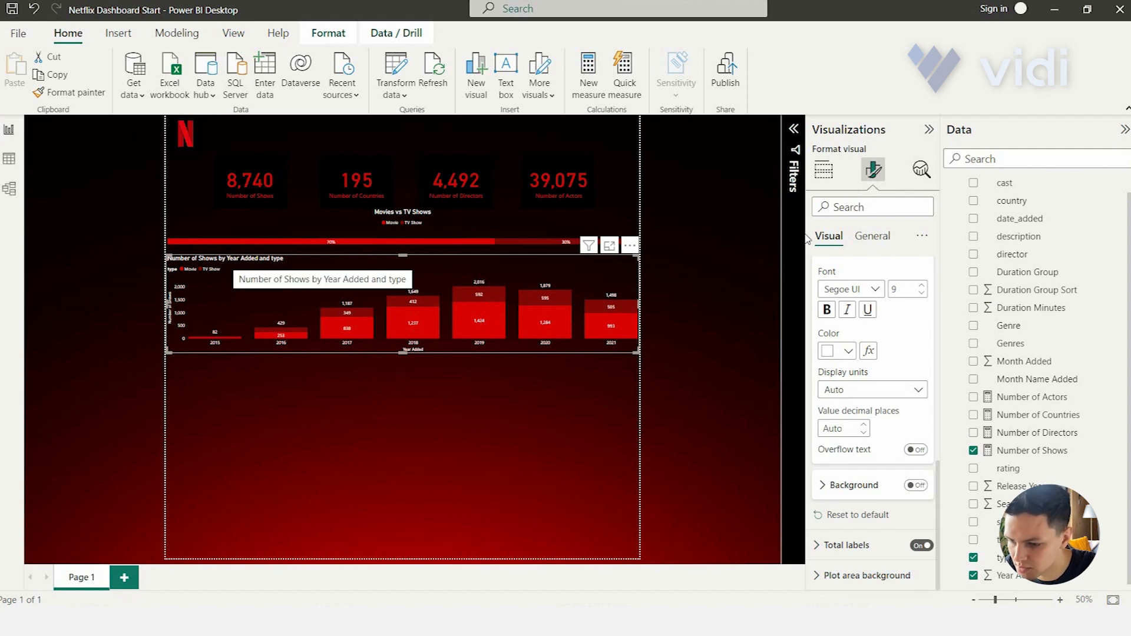
Step: Turn off the X-axis title of the Year Added column chart
{"action": "left_click", "coordinate": [870, 244]}
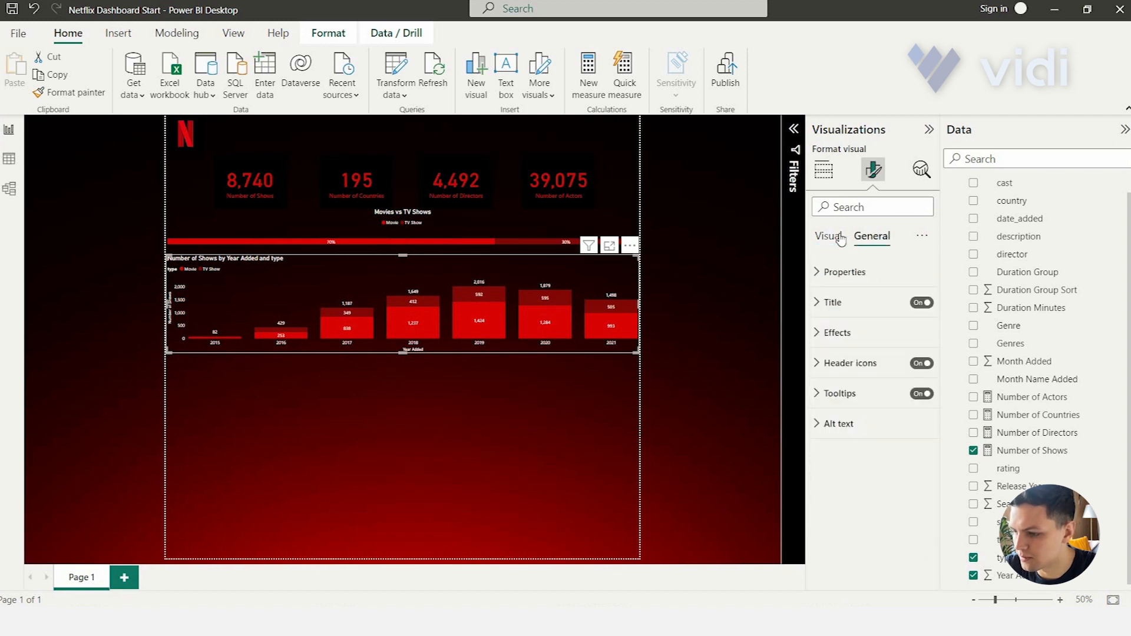
{"action": "left_click", "coordinate": [840, 238]}
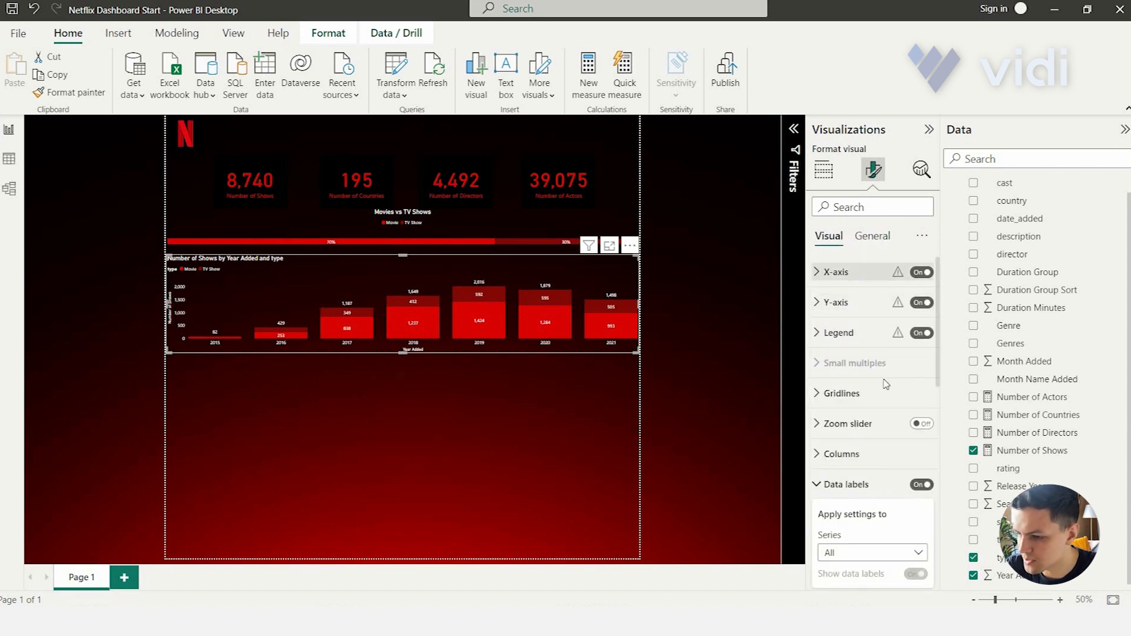
{"action": "left_click", "coordinate": [836, 272]}
{"action": "scroll", "coordinate": [872, 366], "scroll_direction": "down", "scroll_amount": 3}
{"action": "left_click", "coordinate": [917, 425]}
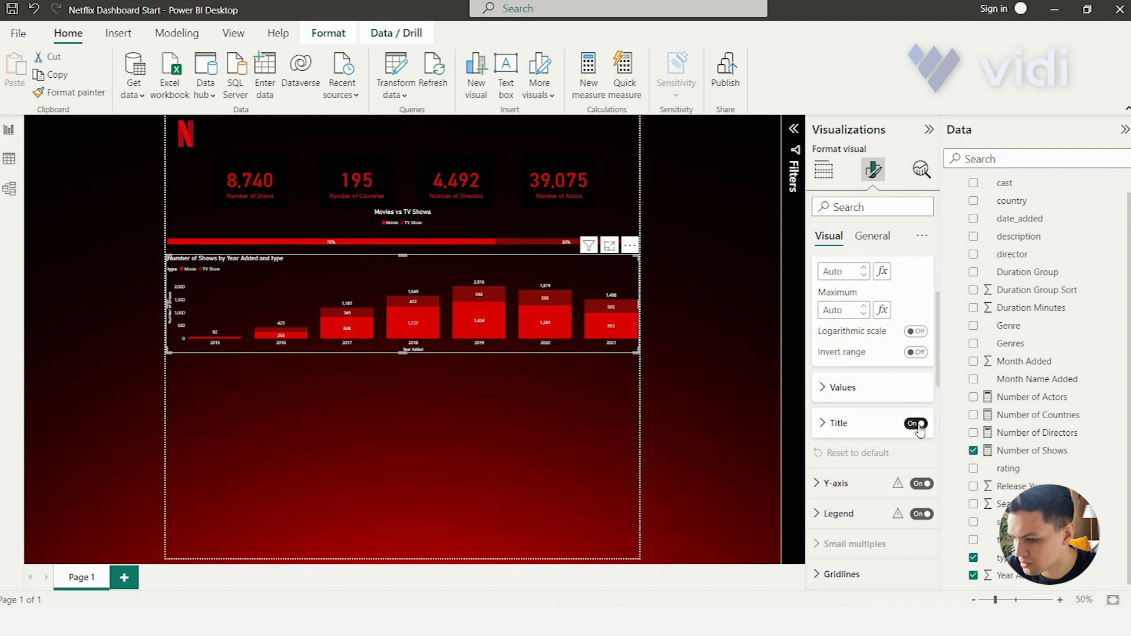
{"action": "left_click", "coordinate": [917, 425]}
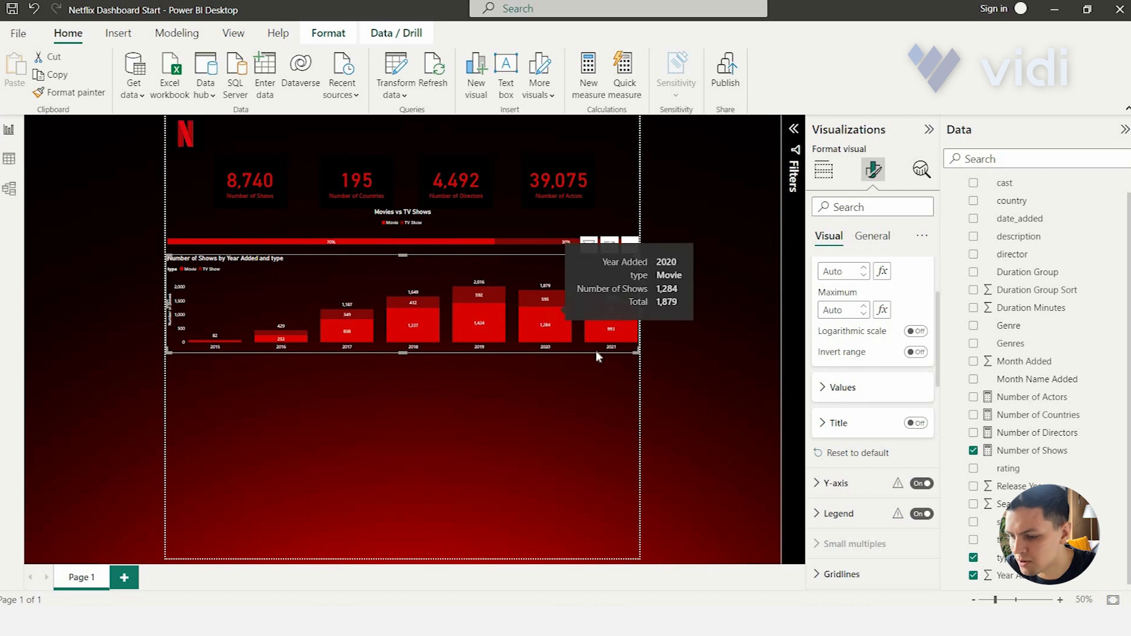
Step: Turn off the Y-axis title and the entire Y-axis of the Year Added column chart
{"action": "mouse_move", "coordinate": [563, 303]}
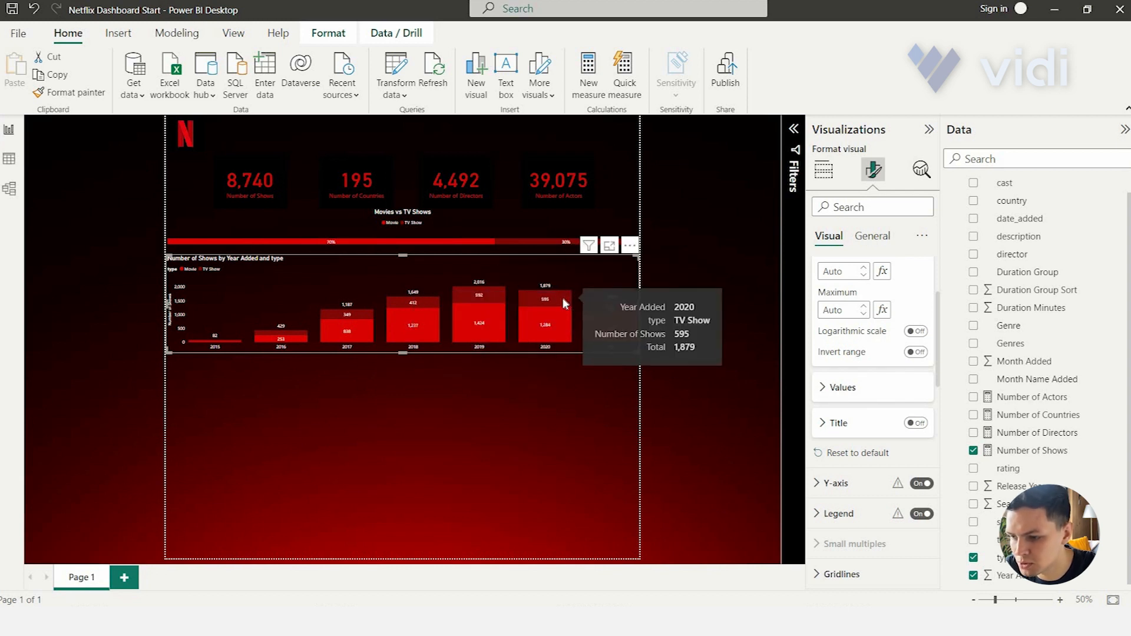
{"action": "mouse_move", "coordinate": [412, 316]}
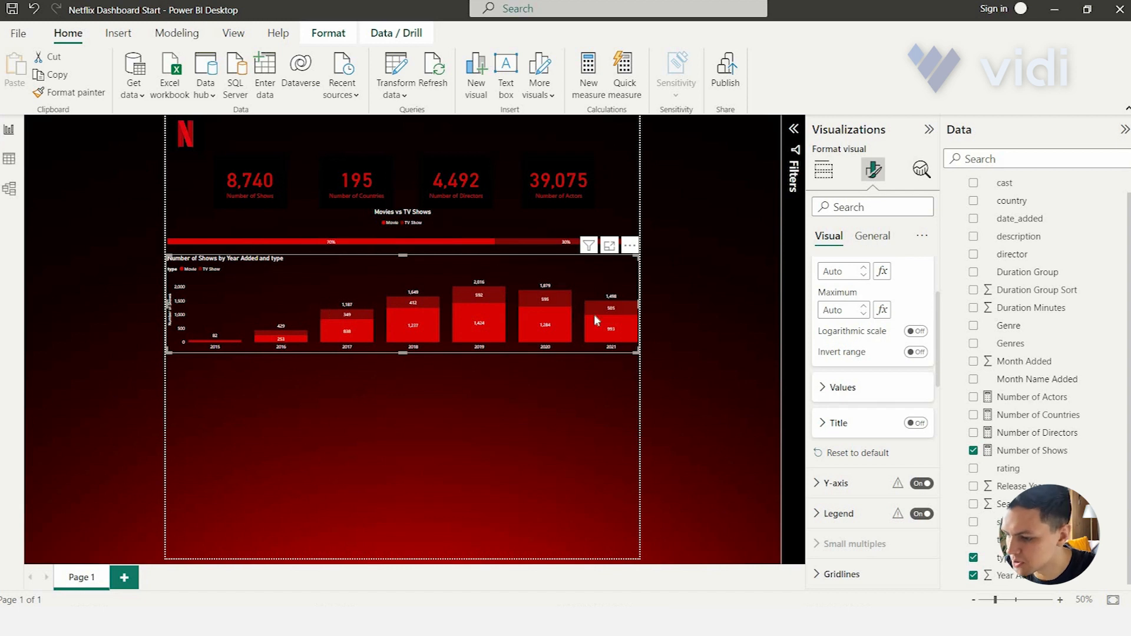
{"action": "left_click", "coordinate": [831, 483]}
{"action": "scroll", "coordinate": [836, 489], "scroll_direction": "down", "scroll_amount": 3}
{"action": "left_click", "coordinate": [914, 538]}
{"action": "left_click", "coordinate": [915, 538]}
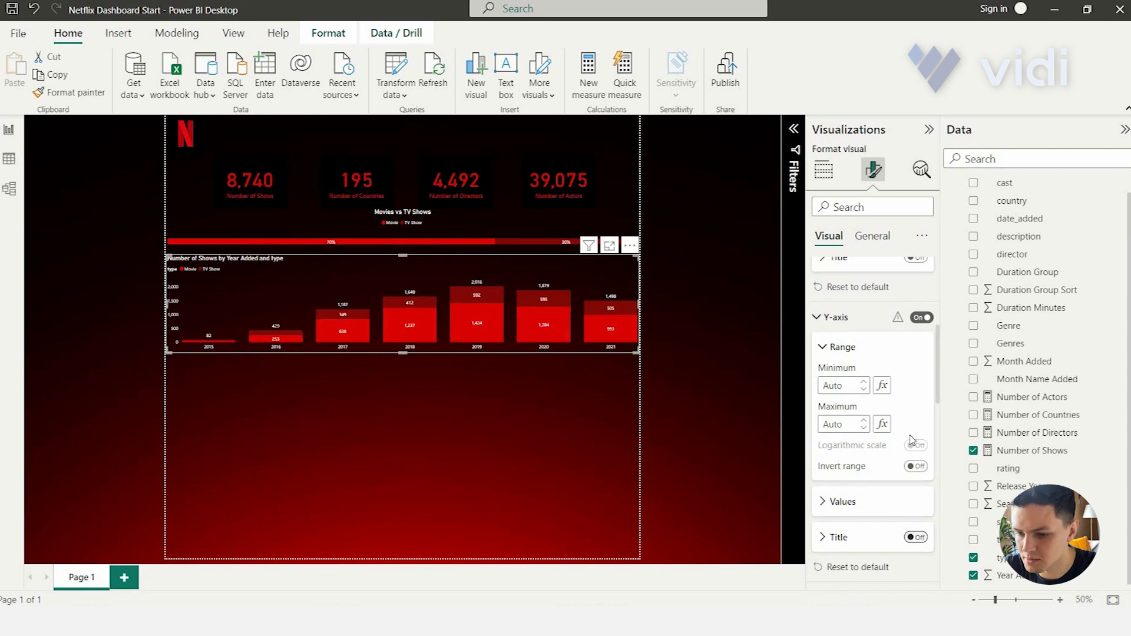
{"action": "left_click", "coordinate": [922, 318]}
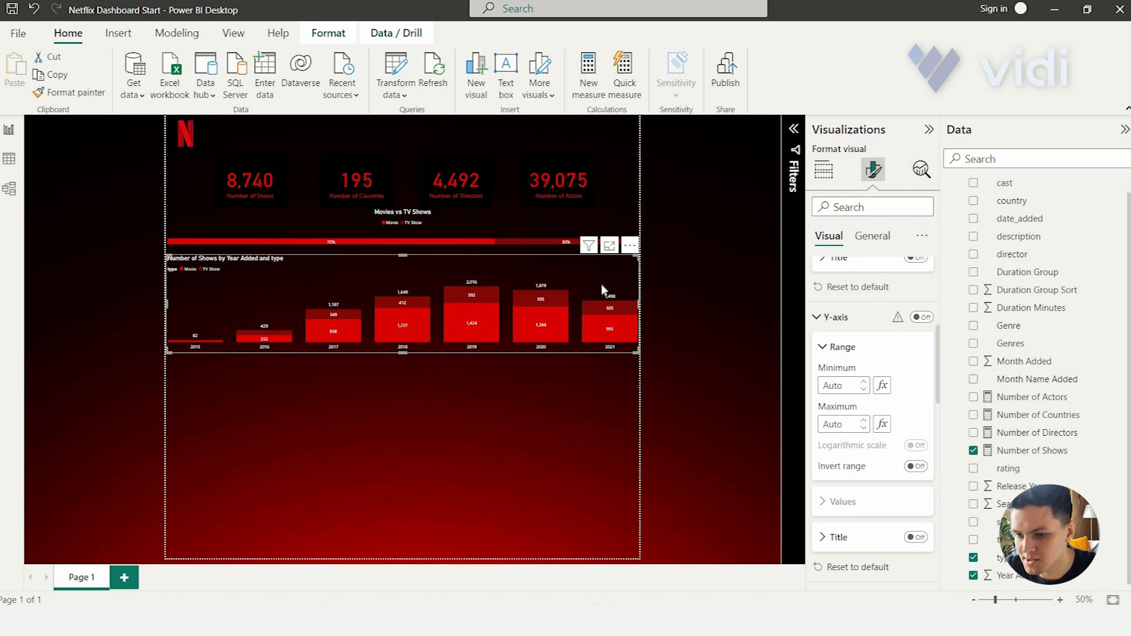
Step: Center the title of the Year Added column chart horizontally
{"action": "left_click", "coordinate": [864, 241]}
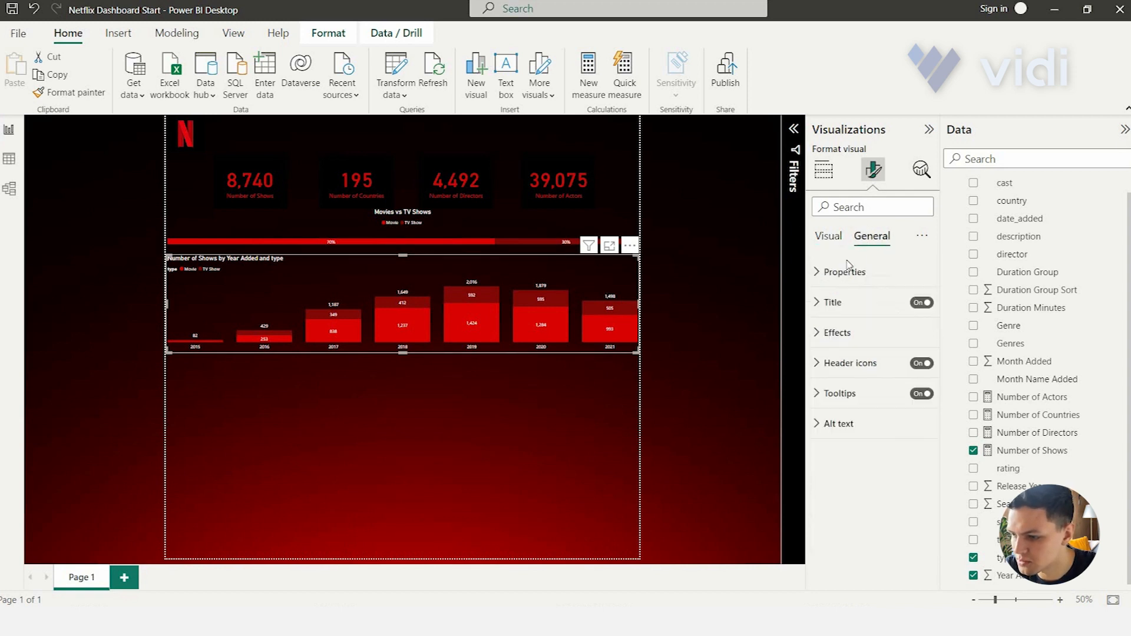
{"action": "left_click", "coordinate": [849, 302]}
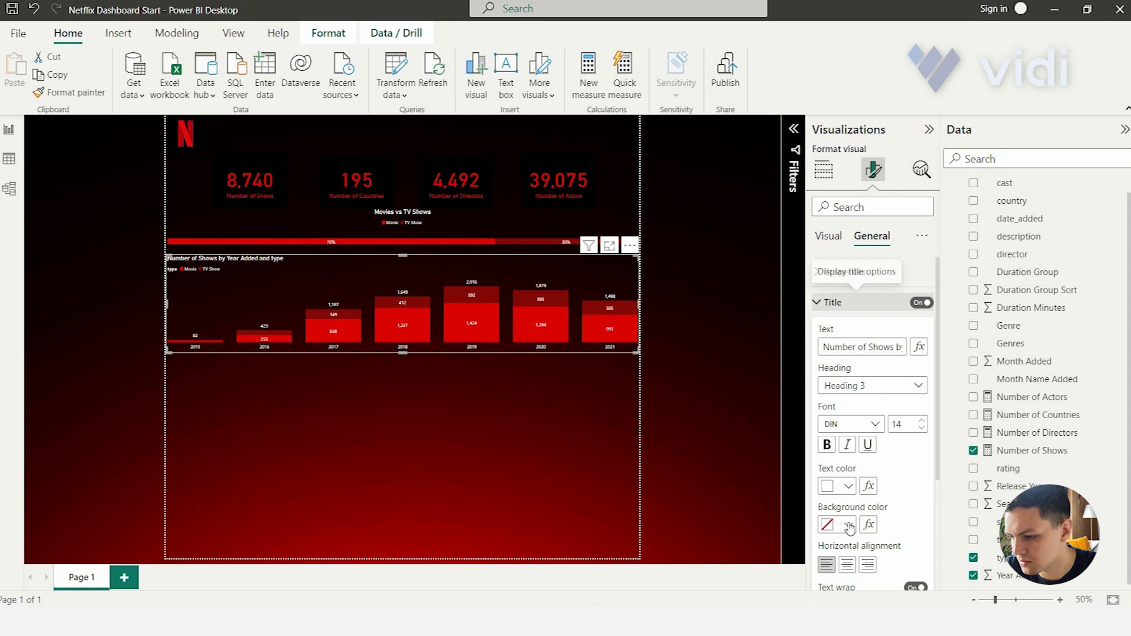
{"action": "scroll", "coordinate": [851, 524], "scroll_direction": "down", "scroll_amount": 1}
{"action": "left_click", "coordinate": [848, 500]}
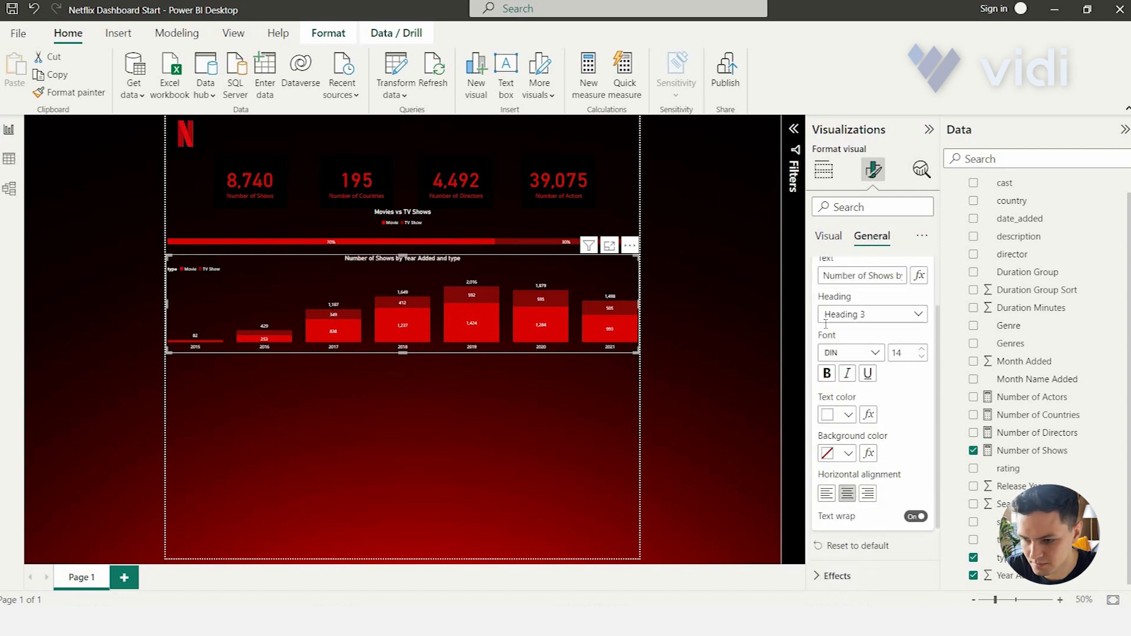
Step: Set the Year Added chart's legend position to Top center and turn off the legend title
{"action": "left_click", "coordinate": [838, 242]}
{"action": "scroll", "coordinate": [842, 483], "scroll_direction": "down", "scroll_amount": 2}
{"action": "scroll", "coordinate": [843, 484], "scroll_direction": "down", "scroll_amount": 5}
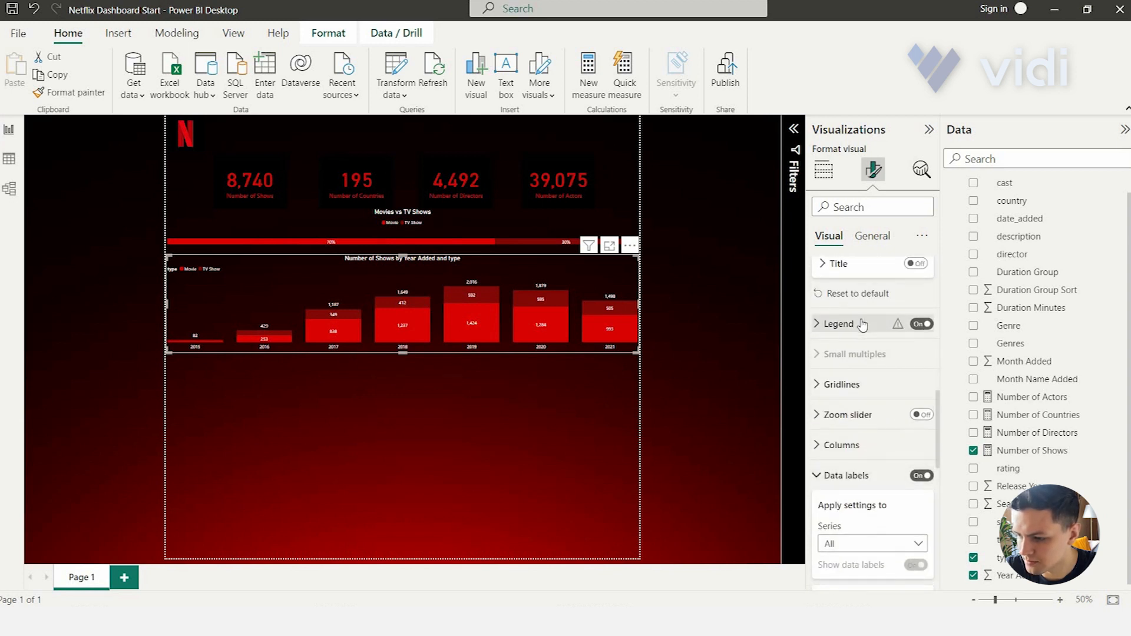
{"action": "left_click", "coordinate": [862, 324]}
{"action": "left_click", "coordinate": [861, 393]}
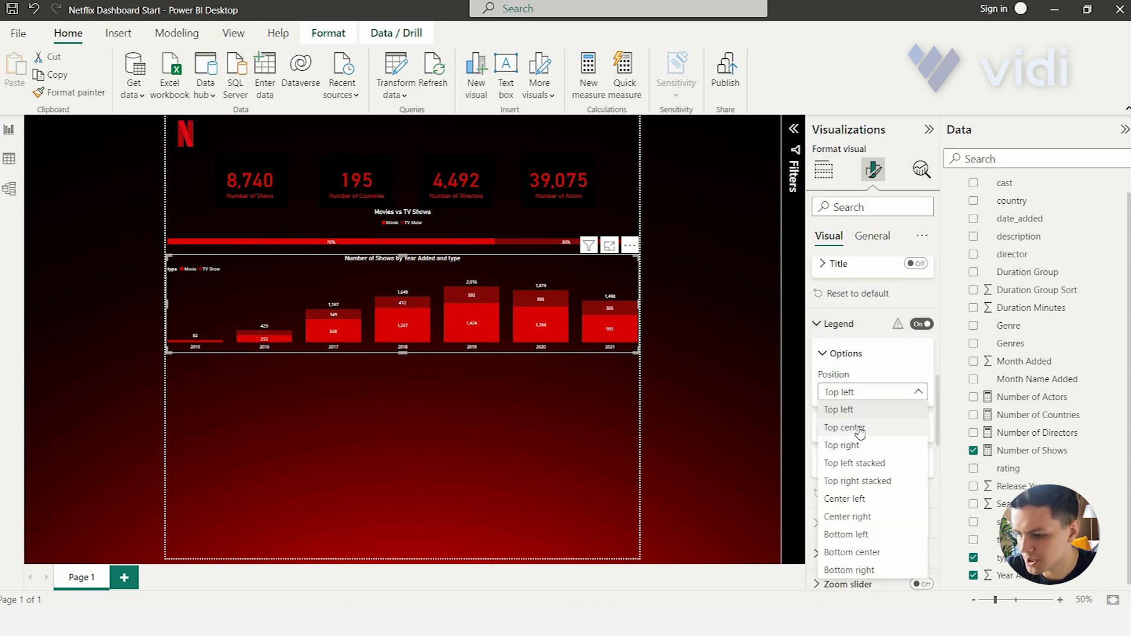
{"action": "left_click", "coordinate": [861, 433]}
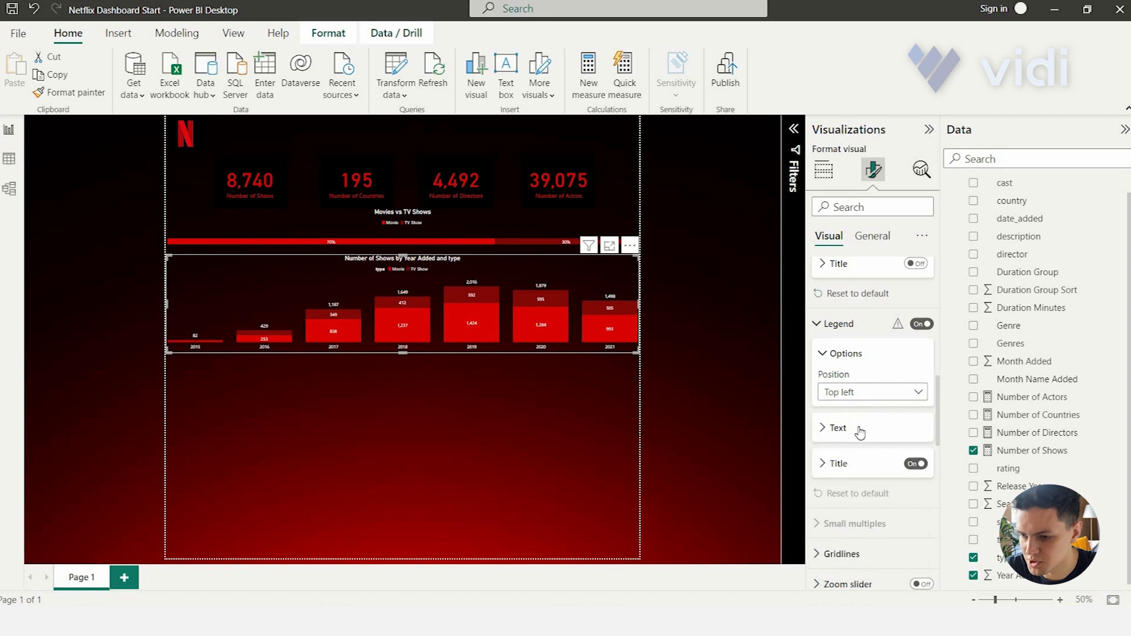
{"action": "left_click", "coordinate": [910, 465]}
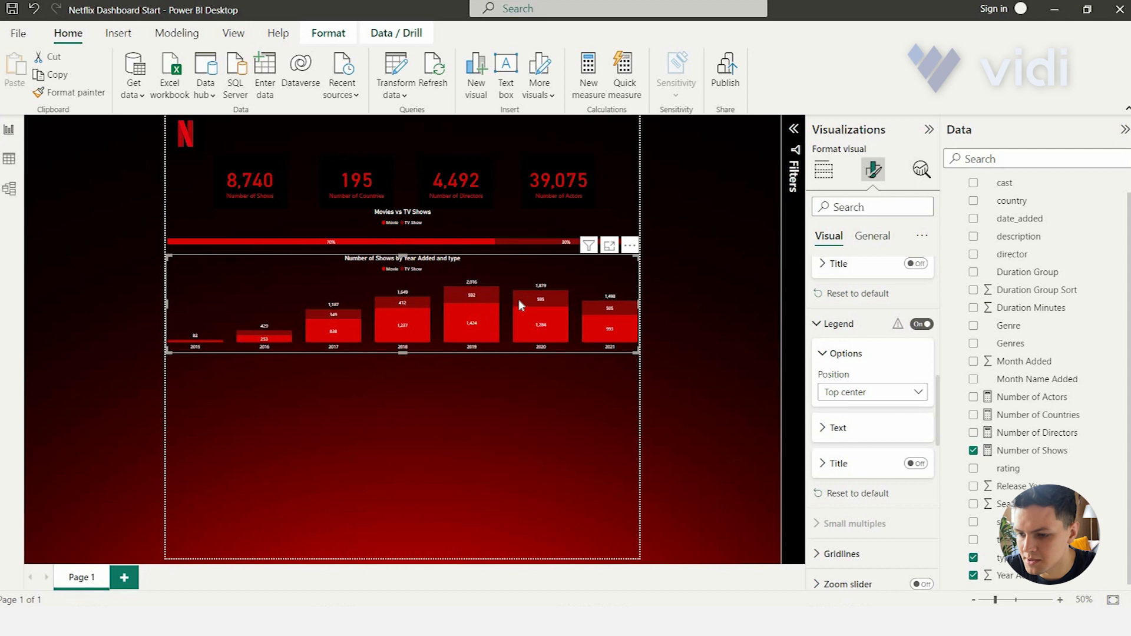
Step: Change the Year Added chart's title text to "Mavies and TV Shows by Year Added" and deselect the chart
{"action": "left_click", "coordinate": [825, 170]}
{"action": "left_click", "coordinate": [874, 170]}
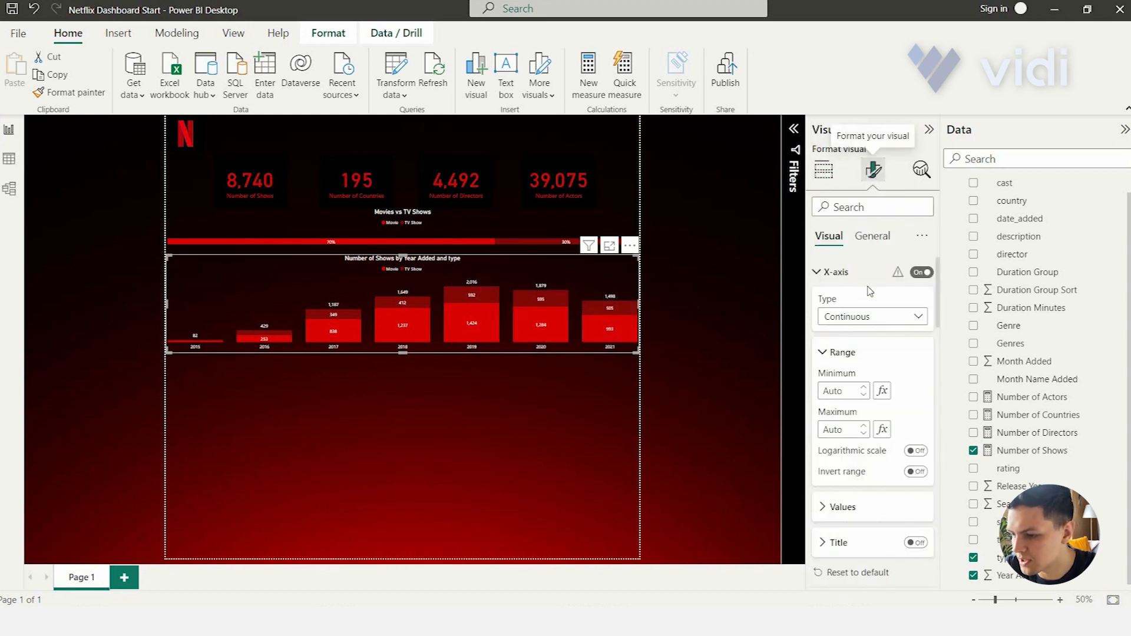
{"action": "left_click", "coordinate": [872, 235]}
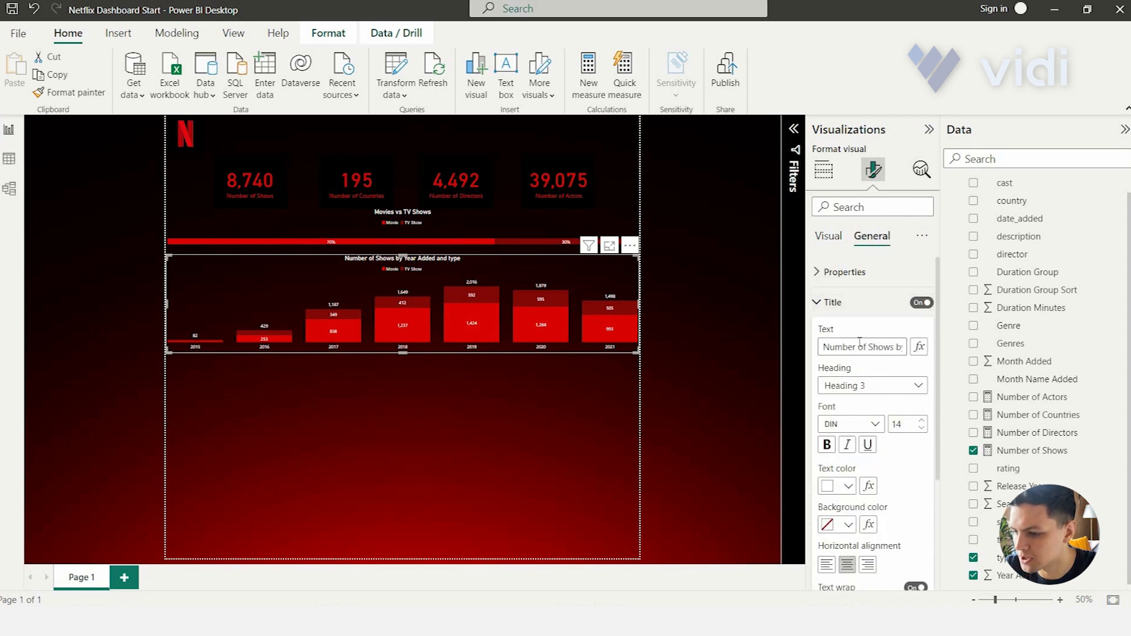
{"action": "left_click", "coordinate": [859, 342]}
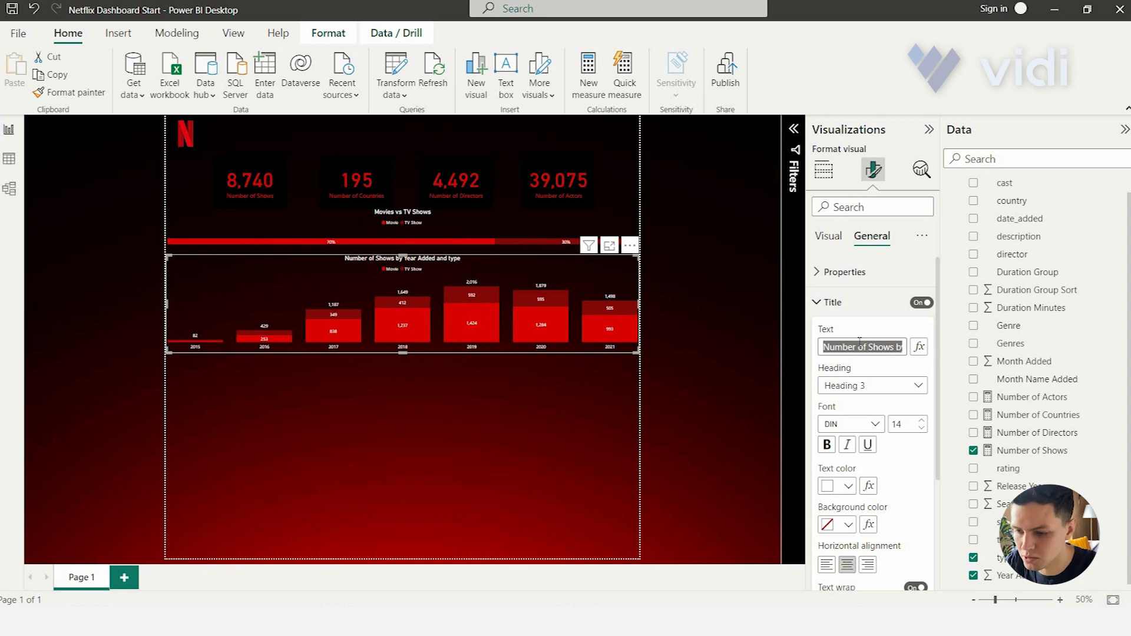
{"action": "type", "text": "Movies "}
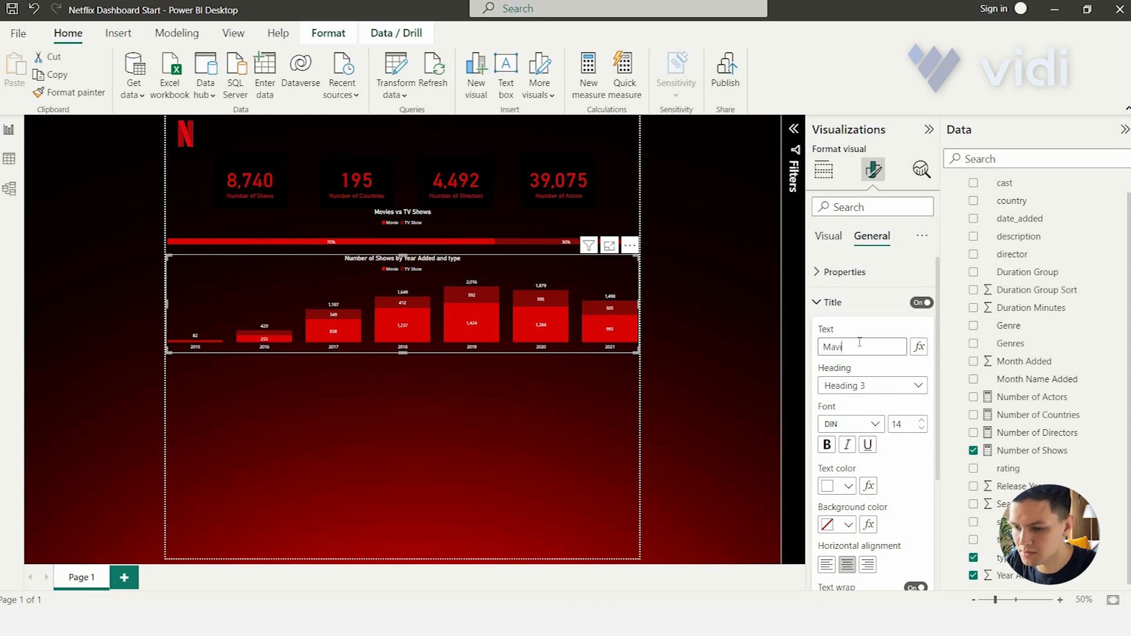
{"action": "type", "text": "and "}
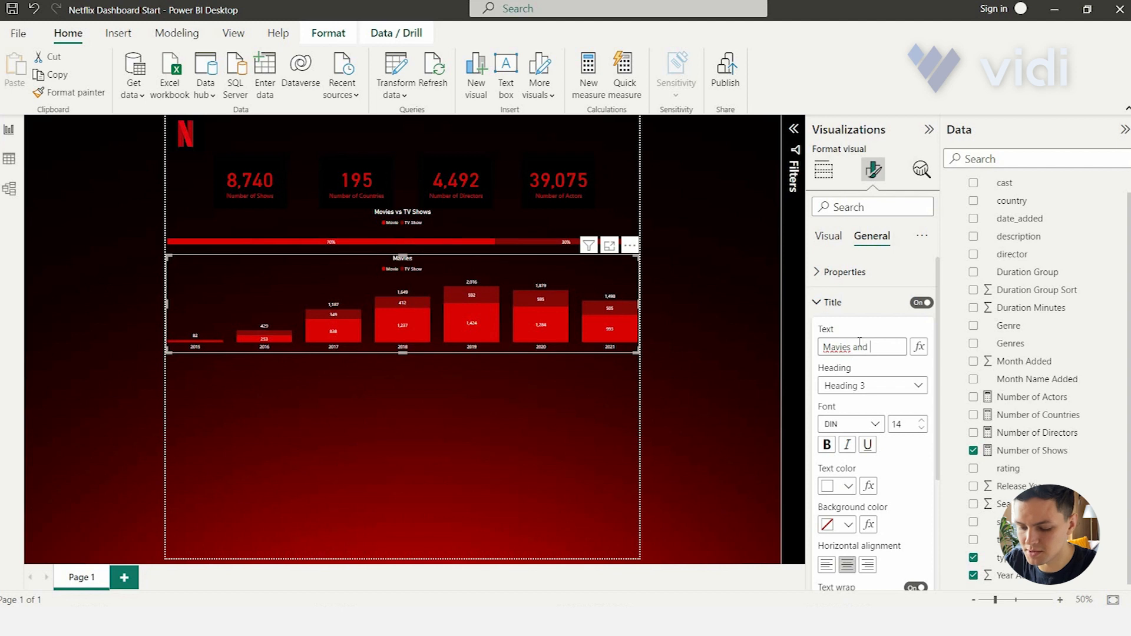
{"action": "type", "text": "TV Sh"}
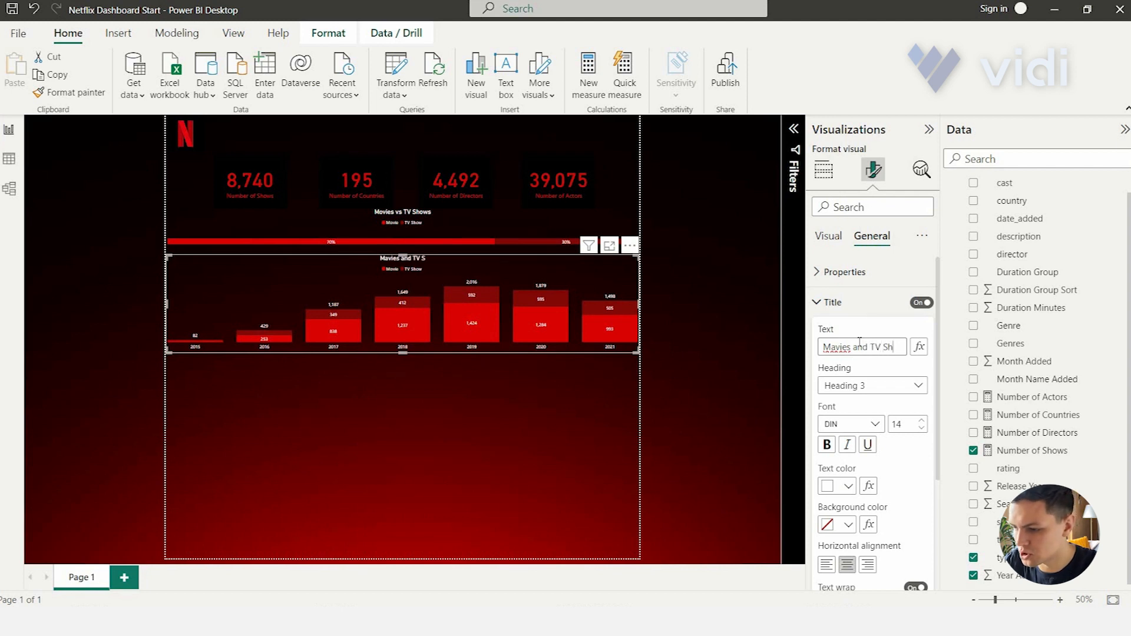
{"action": "type", "text": "ows by Year"}
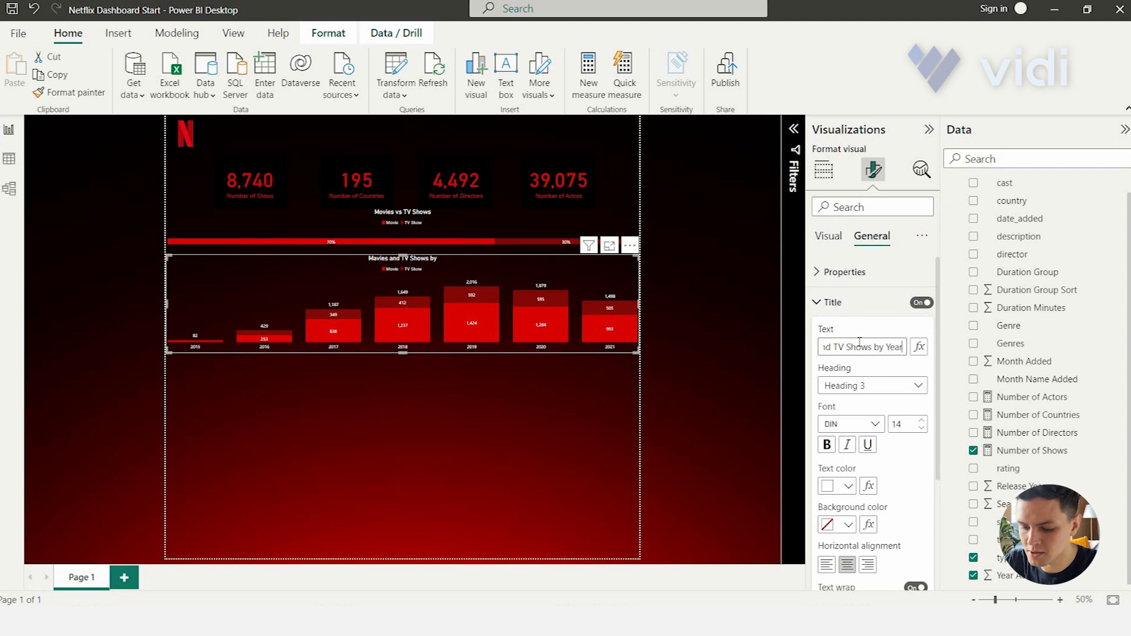
{"action": "type", "text": " Added"}
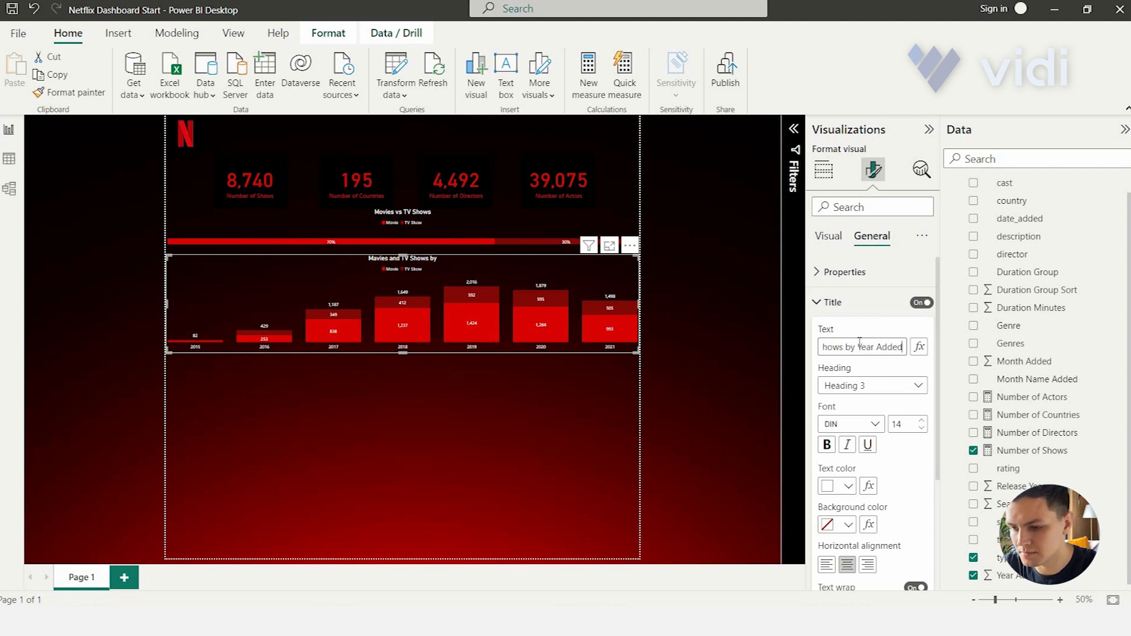
{"action": "left_click", "coordinate": [656, 391]}
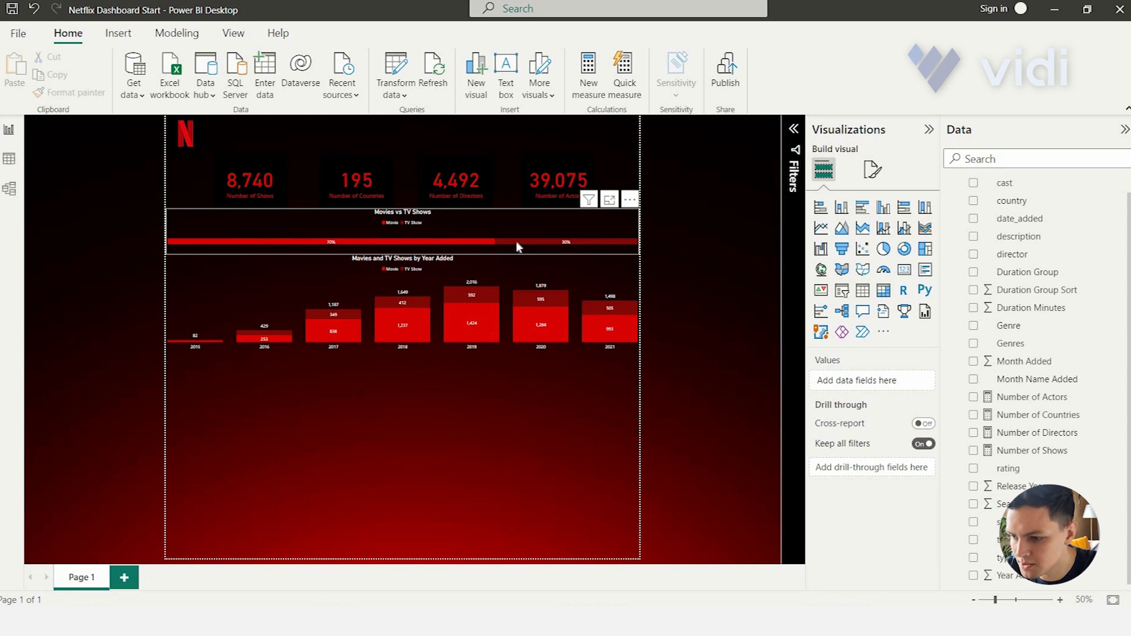
Step: Create a new visual below the Year Added chart with the Duration Group field and the Number of Shows measure
{"action": "mouse_move", "coordinate": [517, 244]}
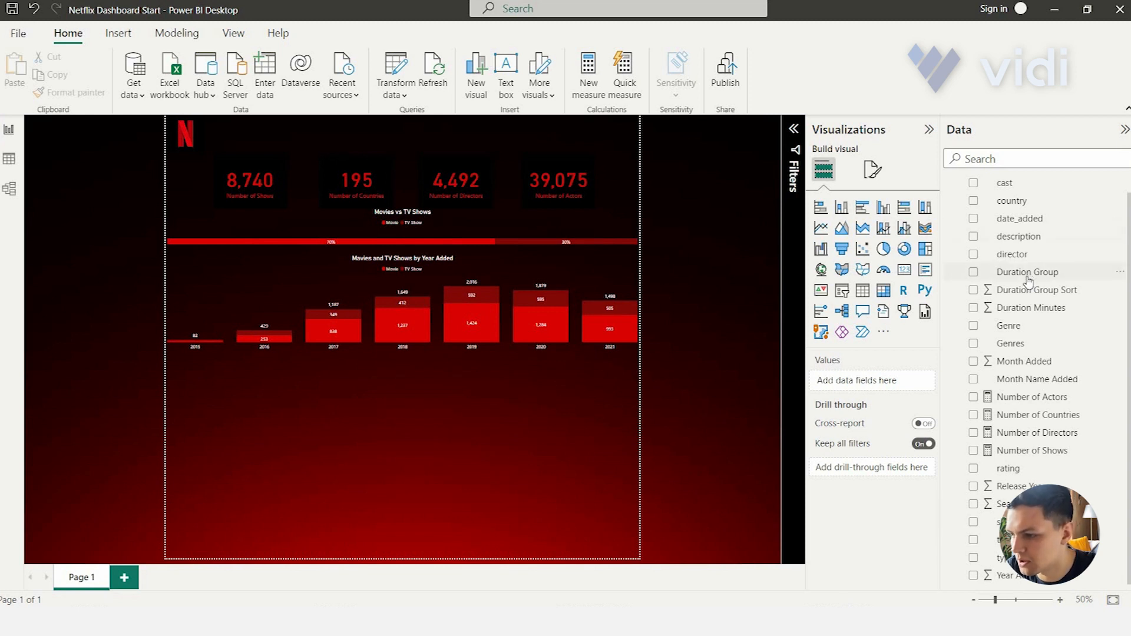
{"action": "scroll", "coordinate": [1029, 280], "scroll_direction": "up", "scroll_amount": 1}
{"action": "scroll", "coordinate": [1027, 277], "scroll_direction": "down", "scroll_amount": 1}
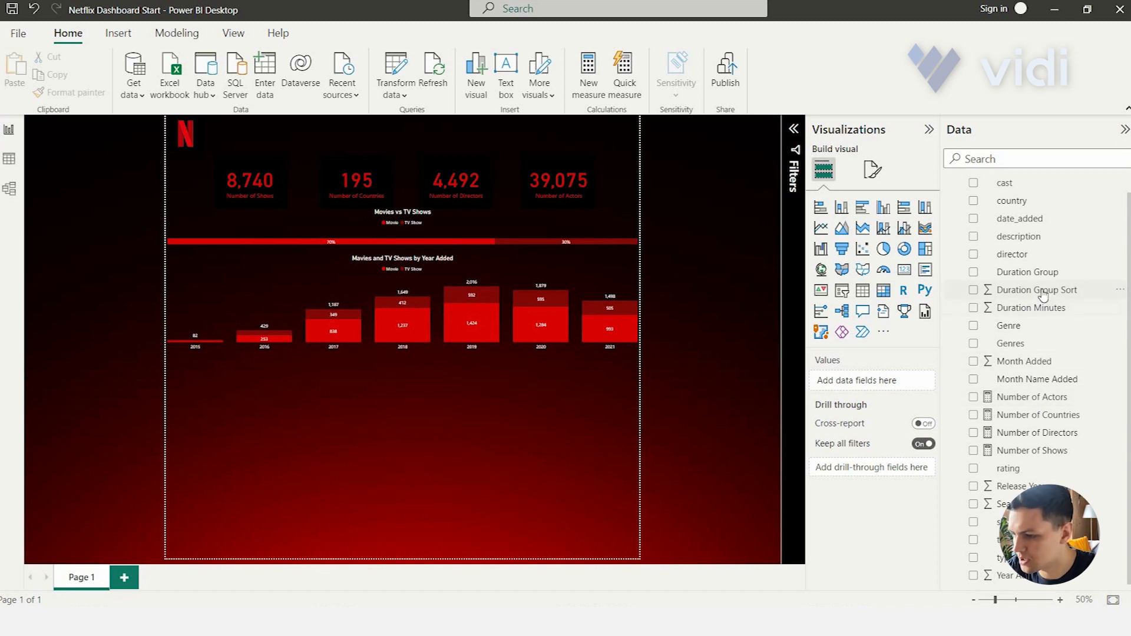
{"action": "scroll", "coordinate": [1041, 298], "scroll_direction": "up", "scroll_amount": 1}
{"action": "left_click_drag", "start_coordinate": [1028, 284], "coordinate": [498, 444]}
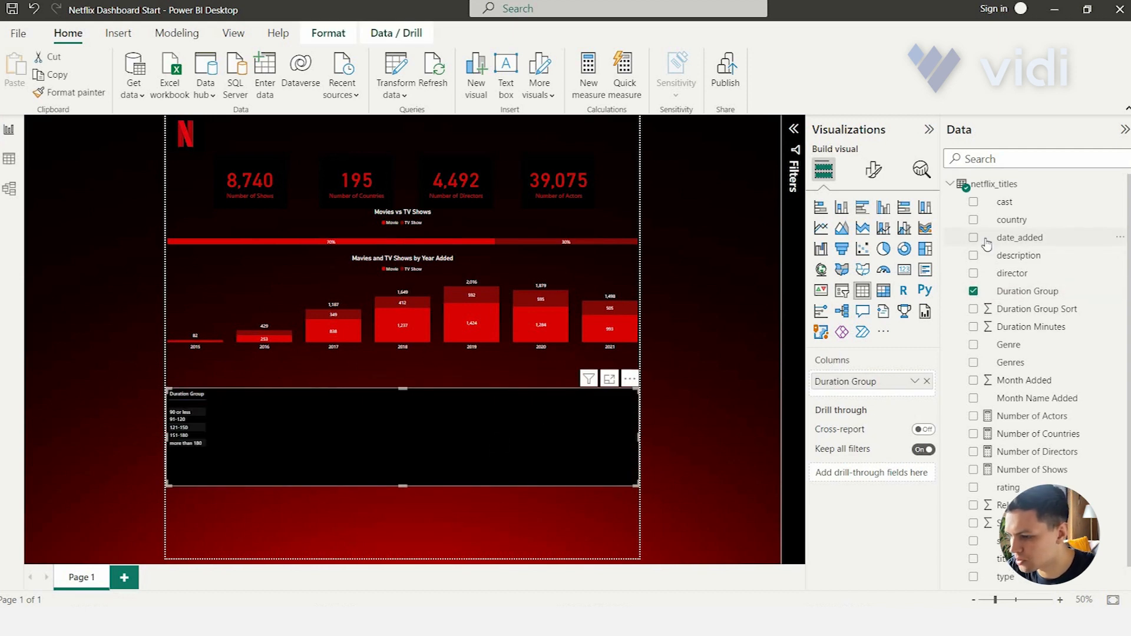
{"action": "scroll", "coordinate": [973, 424], "scroll_direction": "down", "scroll_amount": 1}
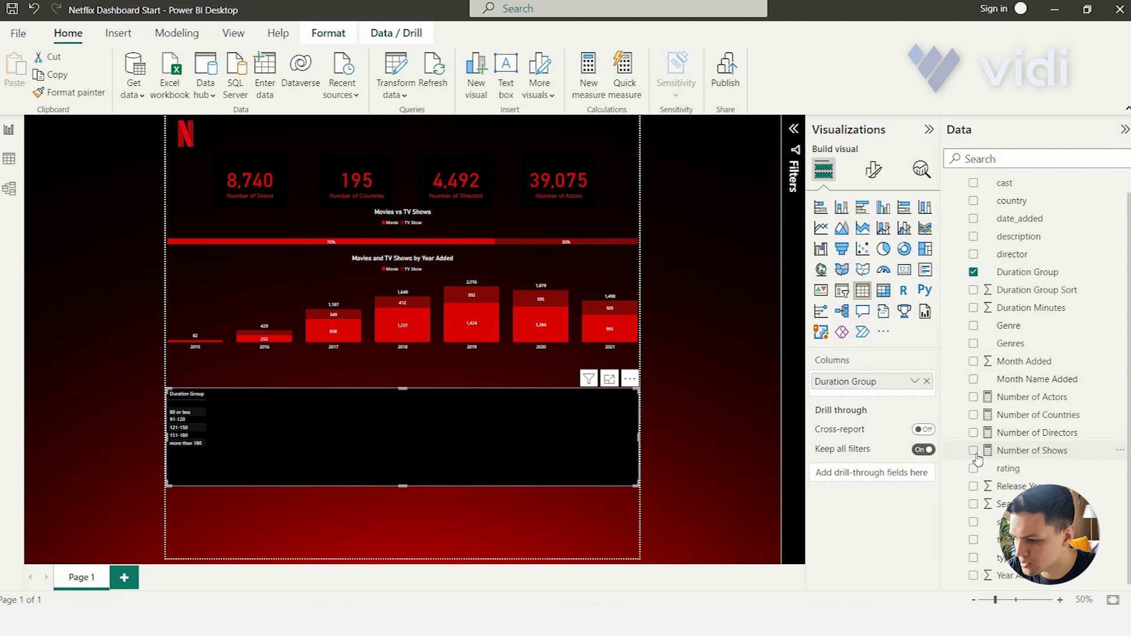
{"action": "left_click", "coordinate": [975, 452]}
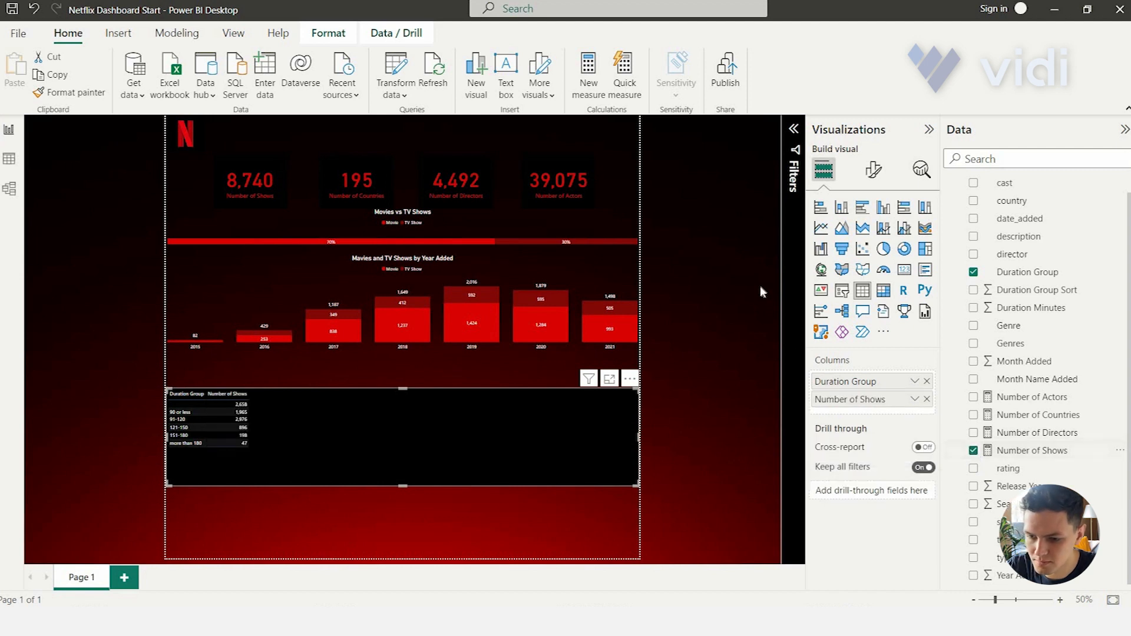
Step: Add type as a filter on the Duration Group table and restrict it to Movie
{"action": "left_click", "coordinate": [794, 144]}
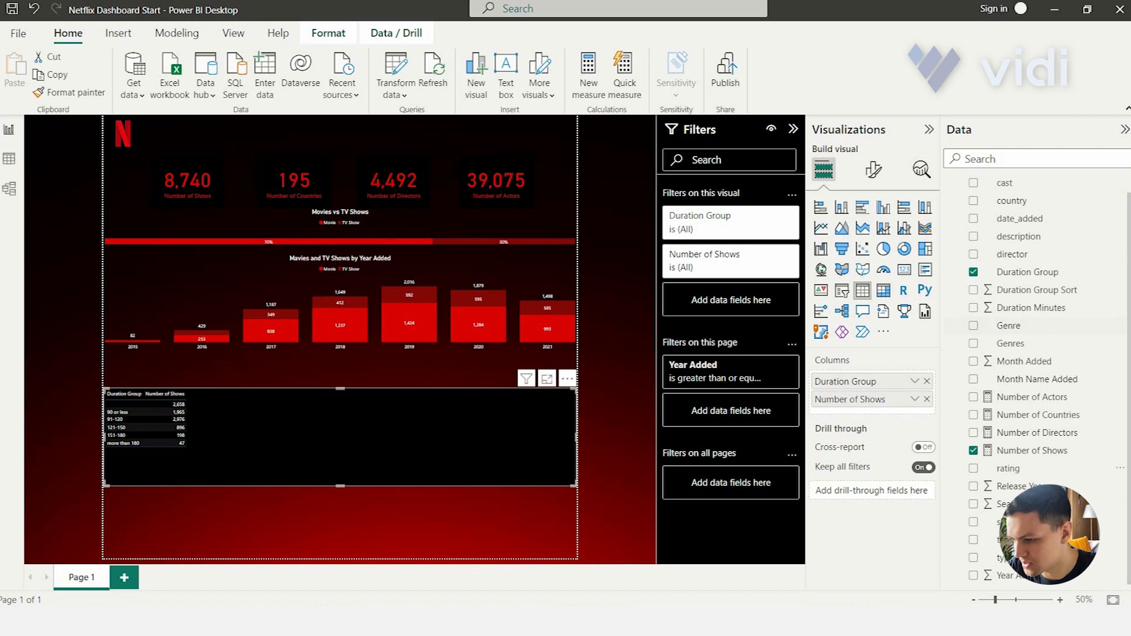
{"action": "left_click_drag", "start_coordinate": [1002, 557], "coordinate": [734, 301]}
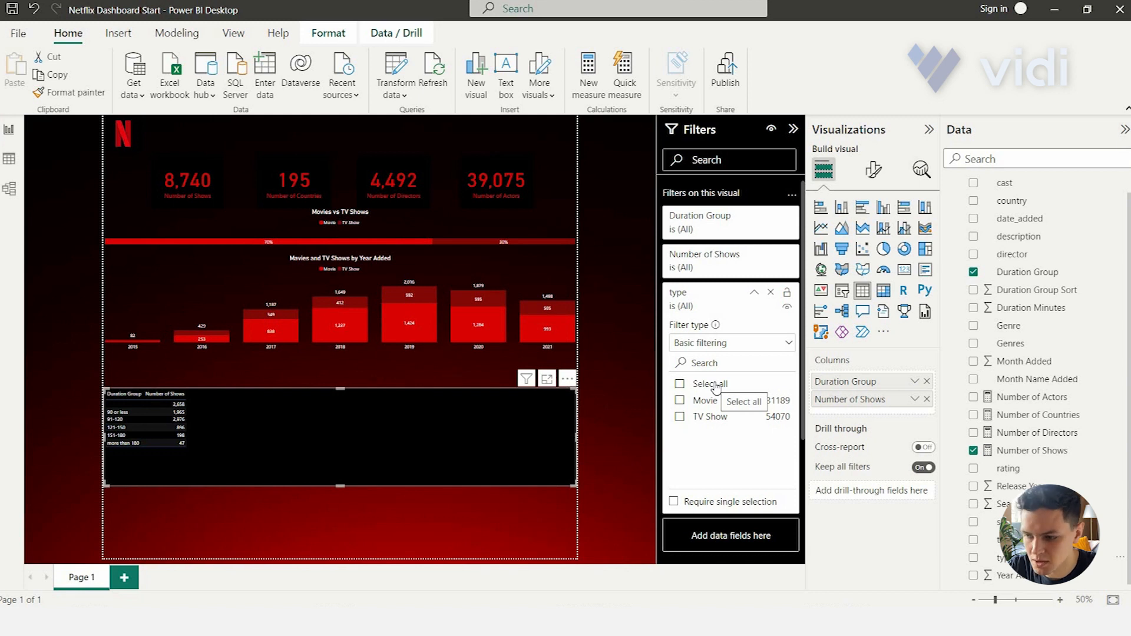
{"action": "left_click", "coordinate": [694, 414]}
{"action": "left_click", "coordinate": [696, 414]}
{"action": "left_click", "coordinate": [701, 403]}
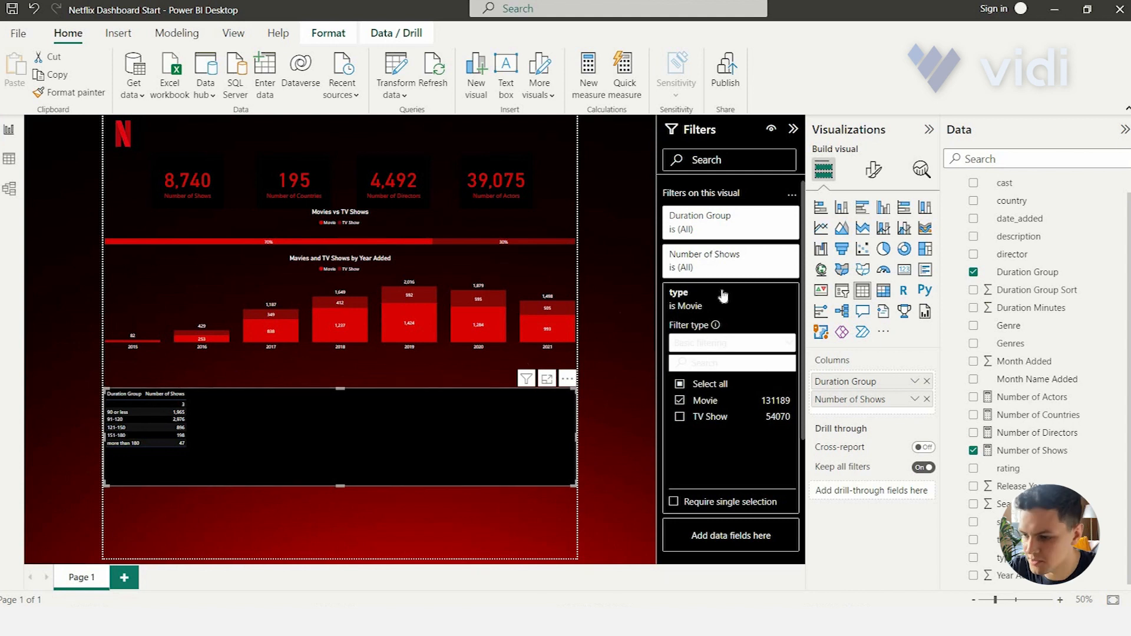
Step: Exclude (Blank) from the table's Duration Group filter and collapse the filter settings
{"action": "left_click", "coordinate": [737, 227]}
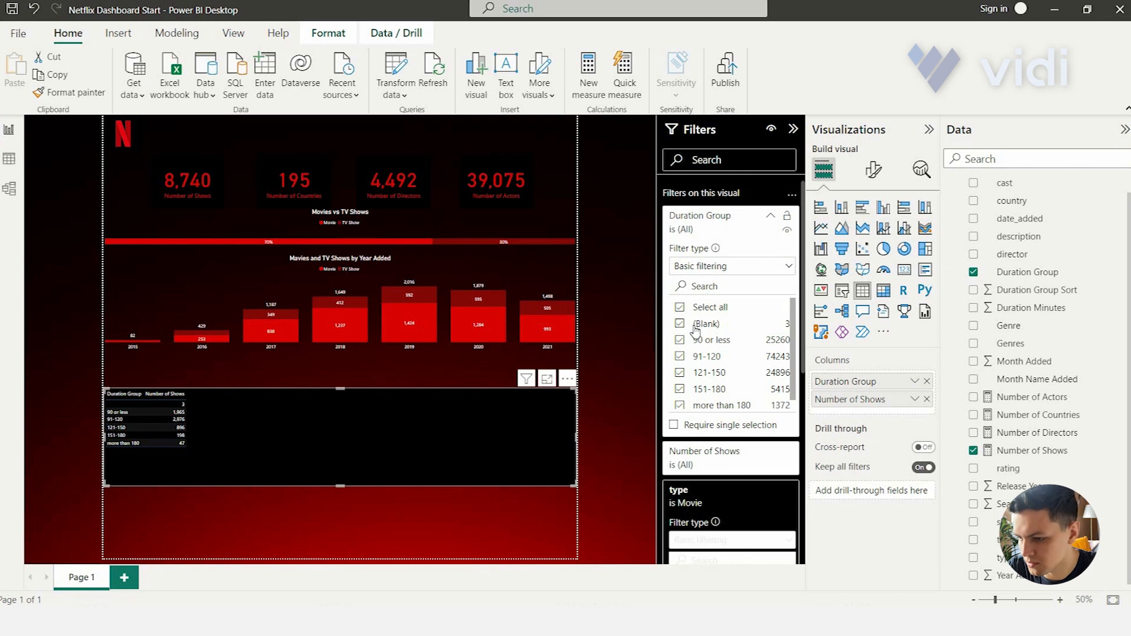
{"action": "left_click", "coordinate": [695, 325]}
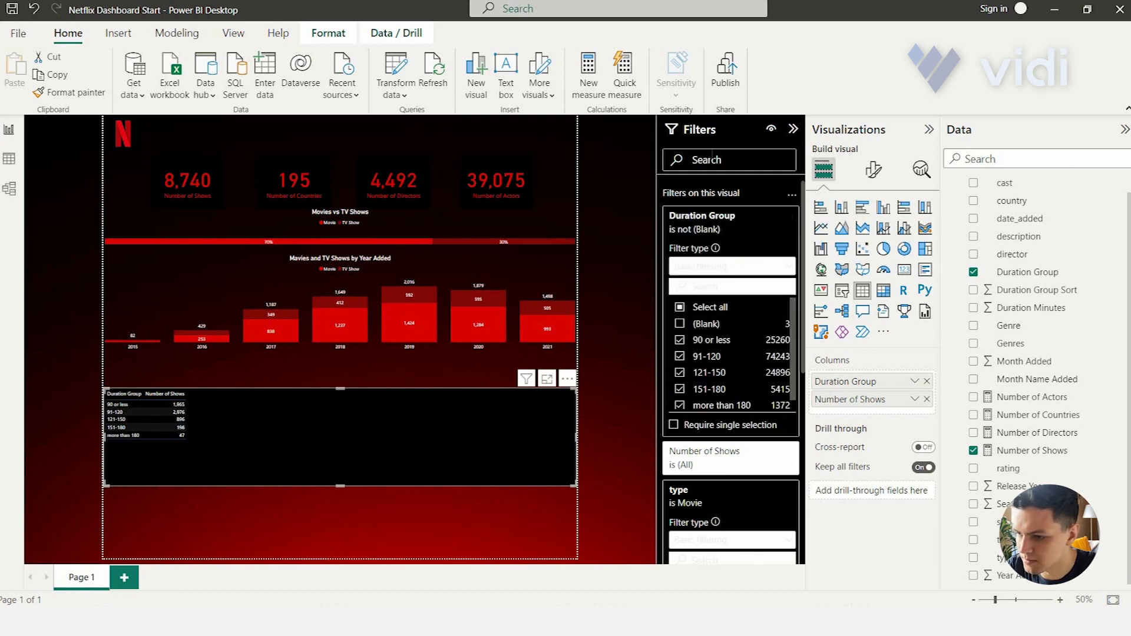
{"action": "left_click", "coordinate": [793, 128]}
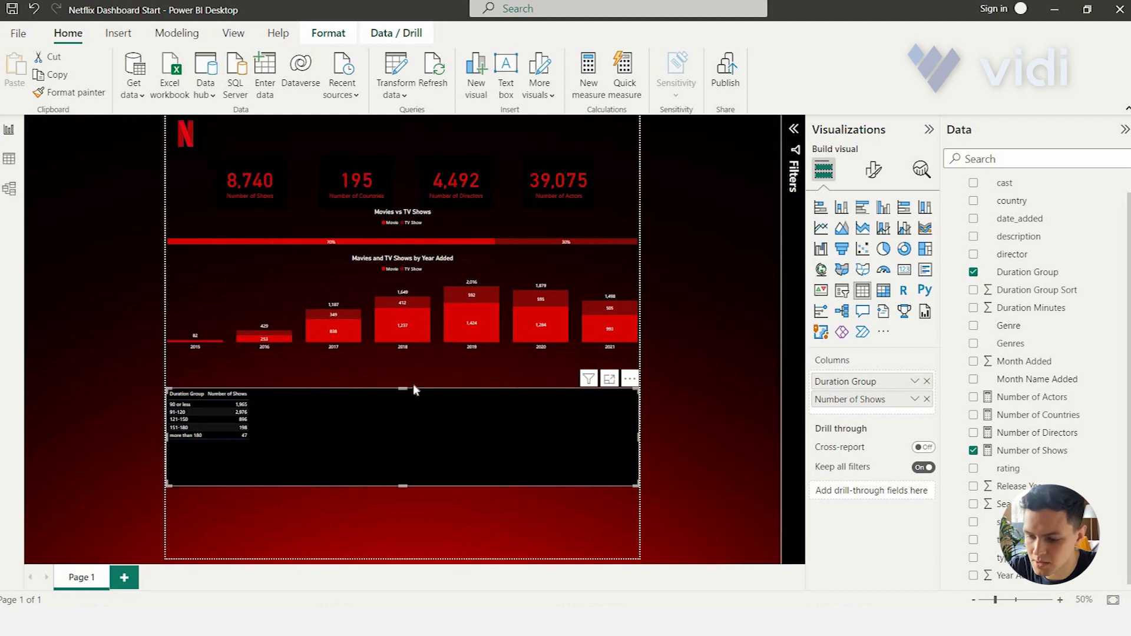
Step: Convert the Duration Group table to a clustered column chart and fit it under the Year Added chart at about half the page width
{"action": "left_click_drag", "start_coordinate": [421, 414], "coordinate": [423, 400]}
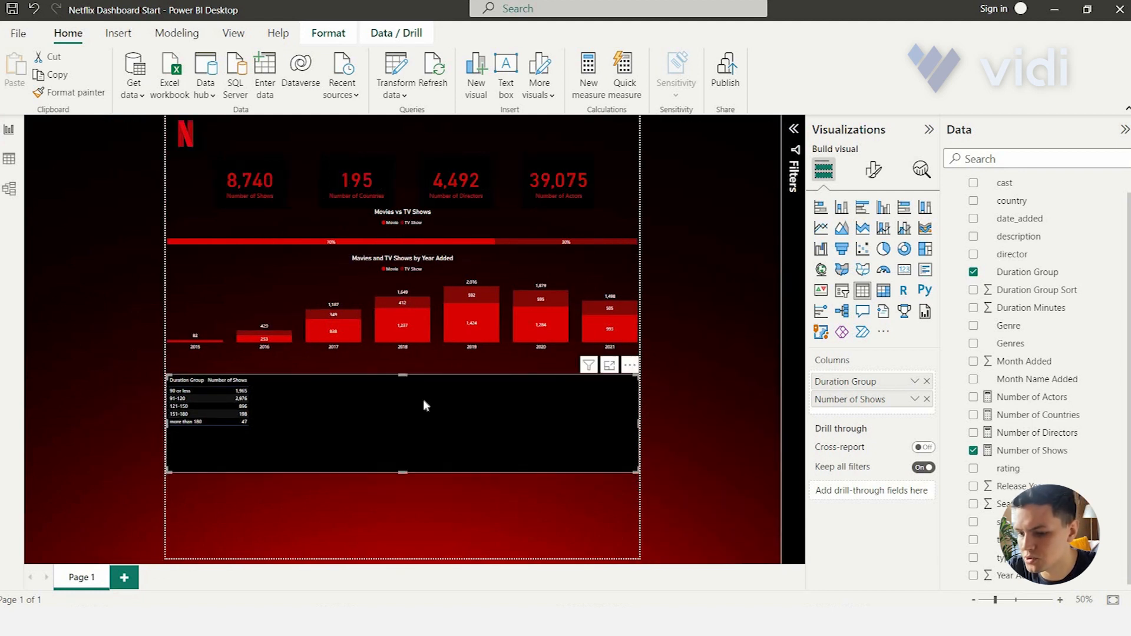
{"action": "left_click", "coordinate": [882, 207]}
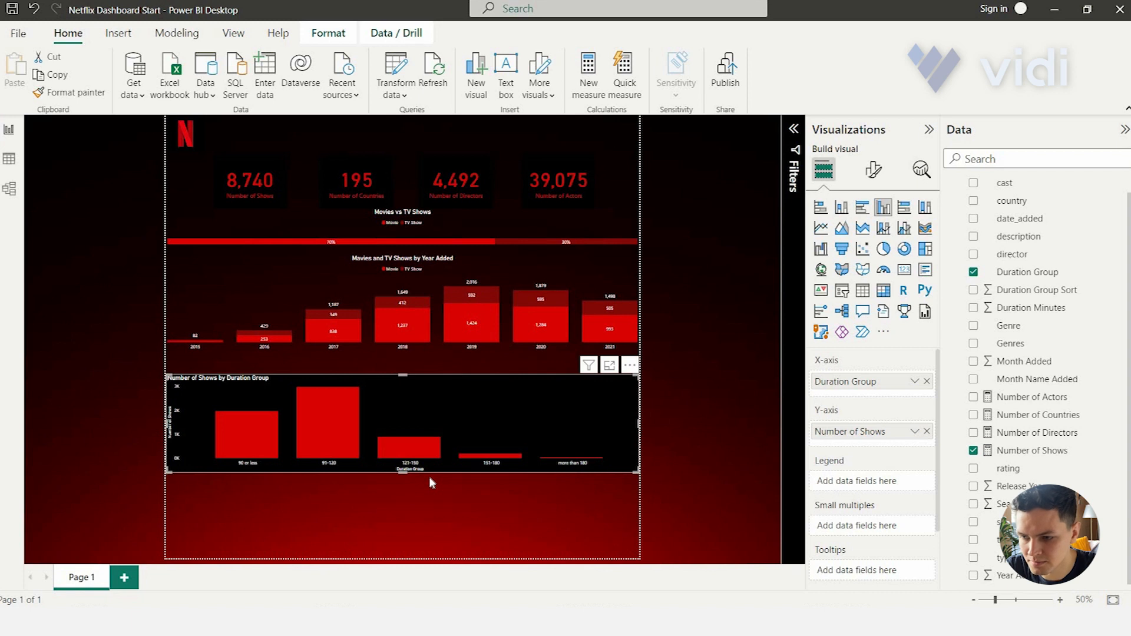
{"action": "mouse_move", "coordinate": [355, 451]}
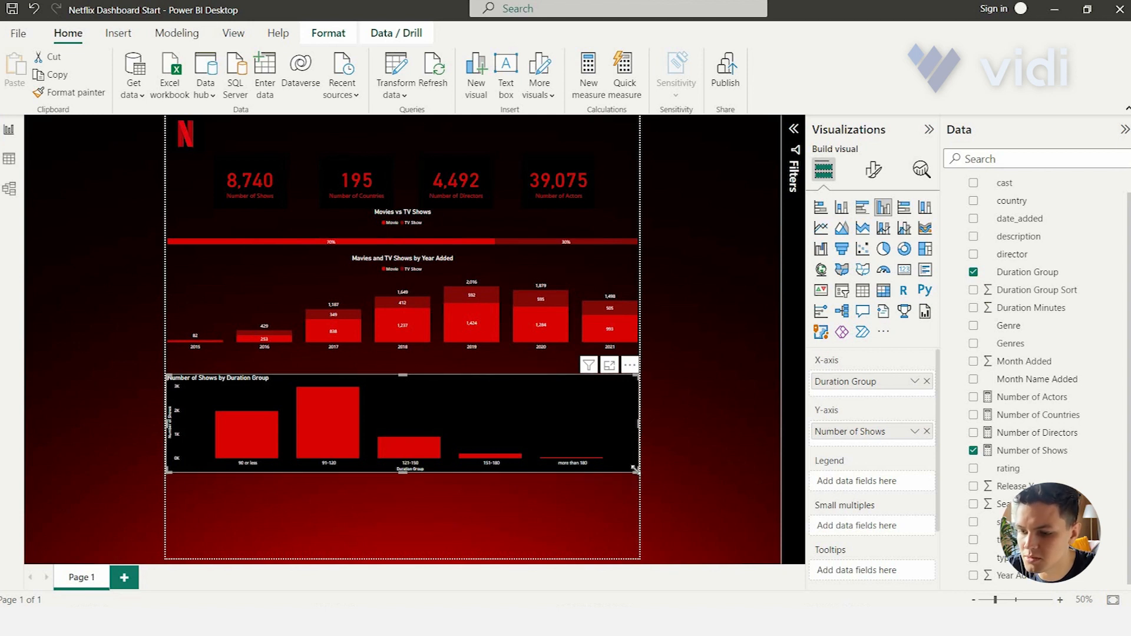
{"action": "left_click_drag", "start_coordinate": [614, 473], "coordinate": [417, 452]}
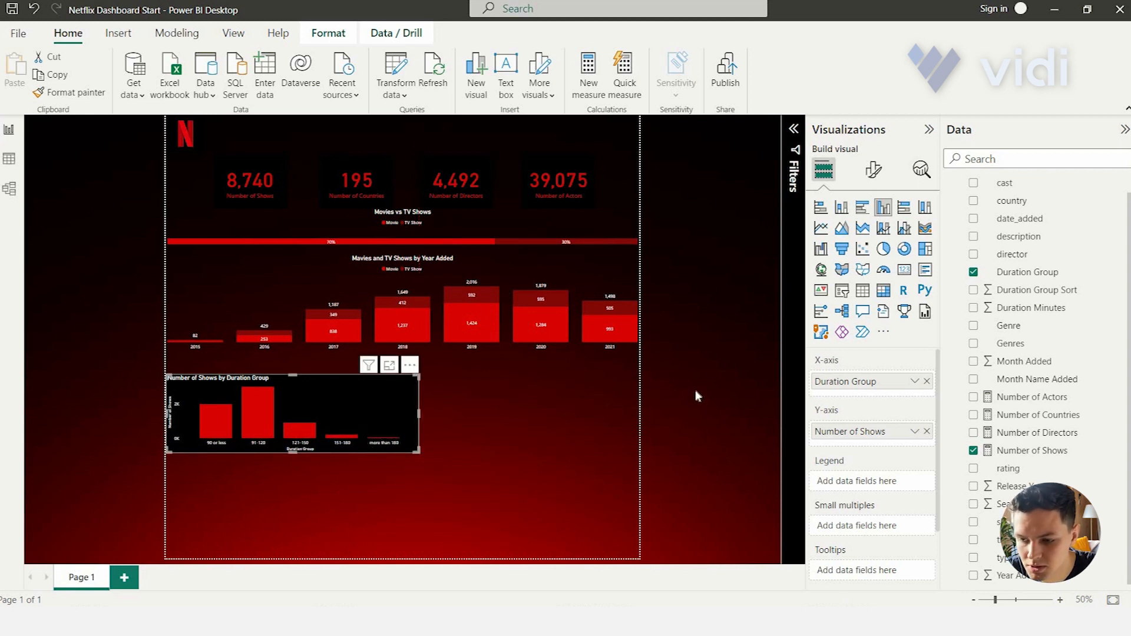
Step: Turn off the background of the Duration Group column chart and return to its visual-specific formatting options
{"action": "left_click", "coordinate": [874, 170]}
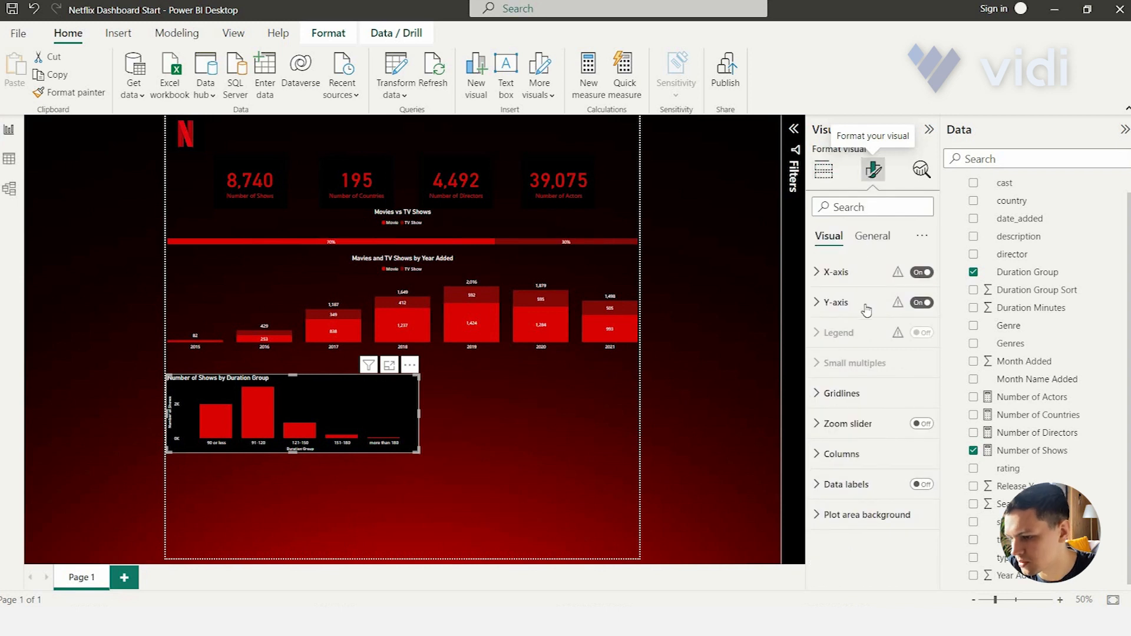
{"action": "left_click", "coordinate": [874, 237]}
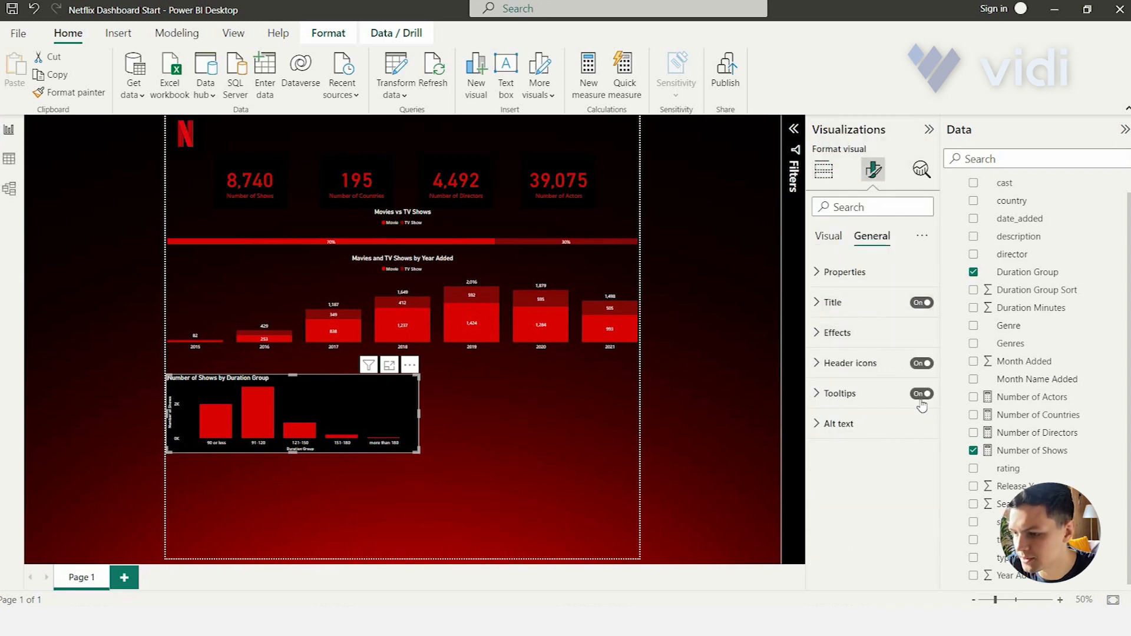
{"action": "left_click", "coordinate": [840, 338]}
{"action": "left_click", "coordinate": [917, 363]}
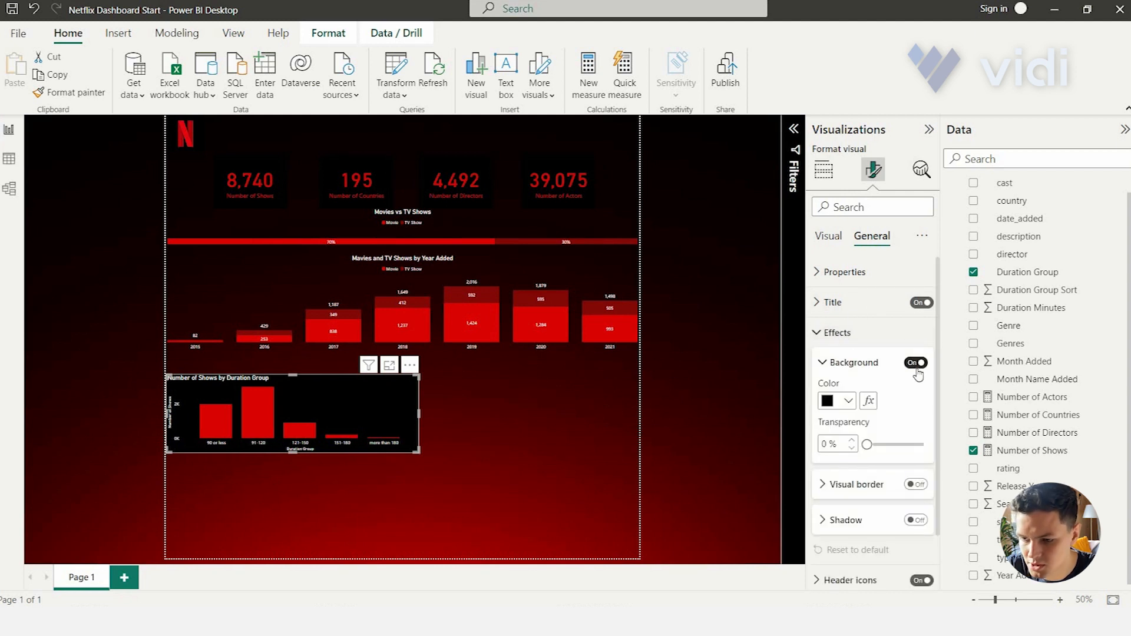
{"action": "left_click", "coordinate": [828, 235]}
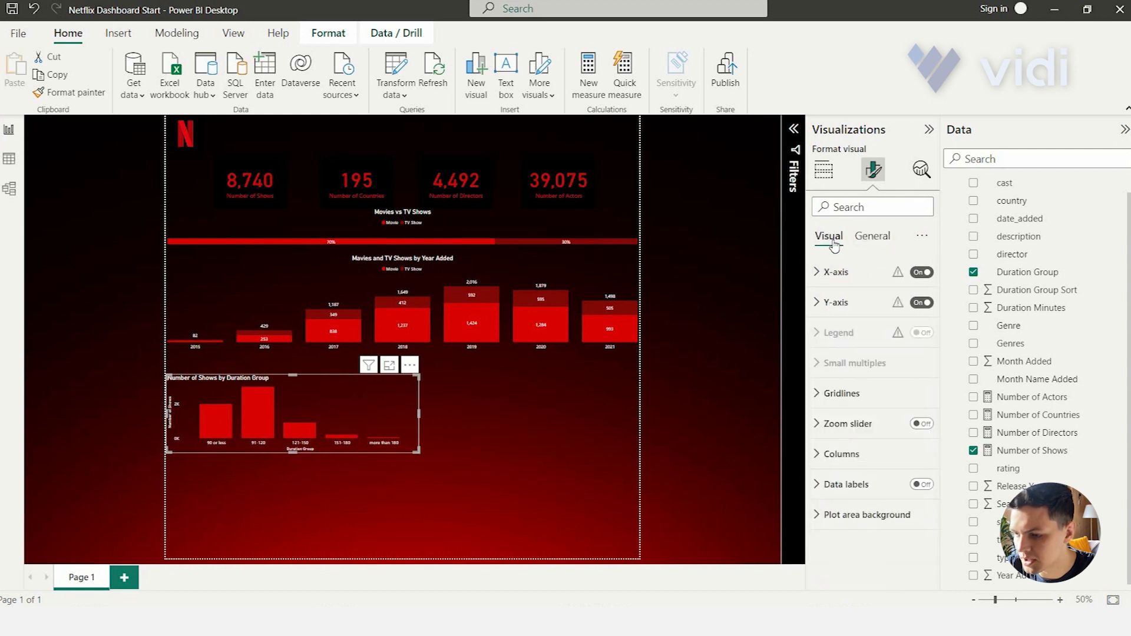
Step: Show data labels on the Duration Group column chart and turn off its Y-axis together with the axis title
{"action": "left_click", "coordinate": [922, 485]}
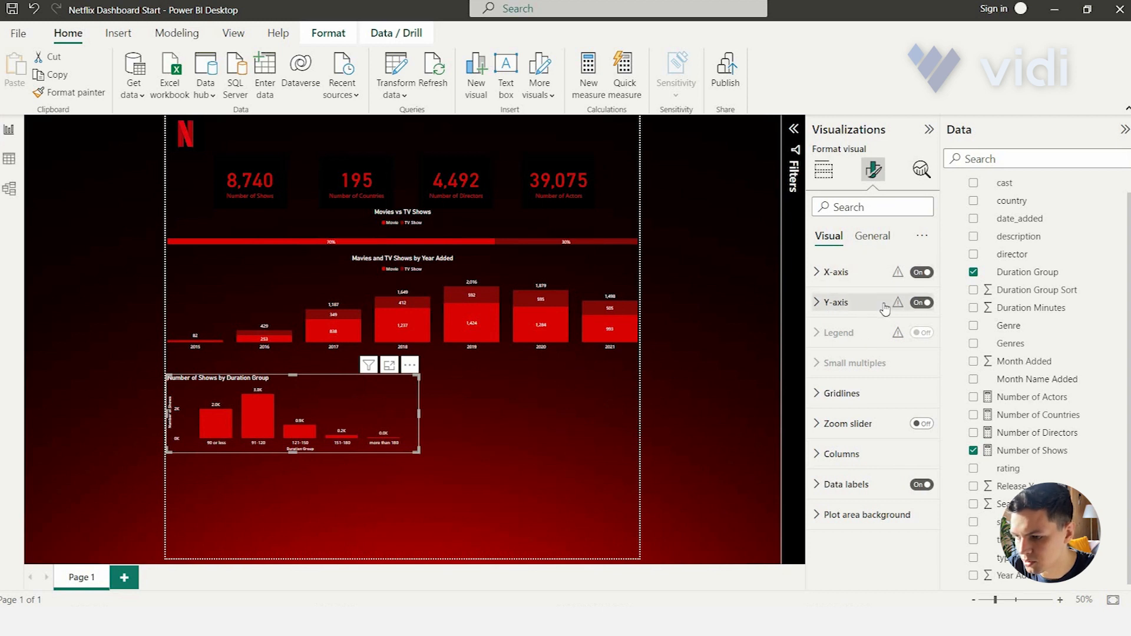
{"action": "left_click", "coordinate": [855, 308]}
{"action": "left_click", "coordinate": [916, 523]}
{"action": "left_click", "coordinate": [924, 307]}
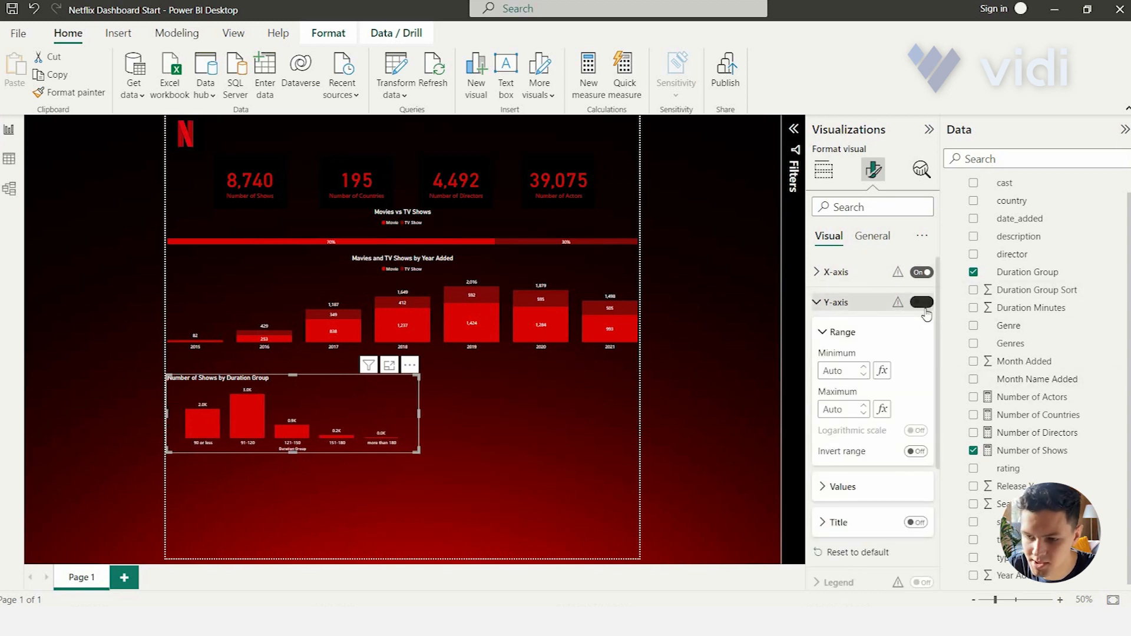
{"action": "left_click", "coordinate": [847, 304]}
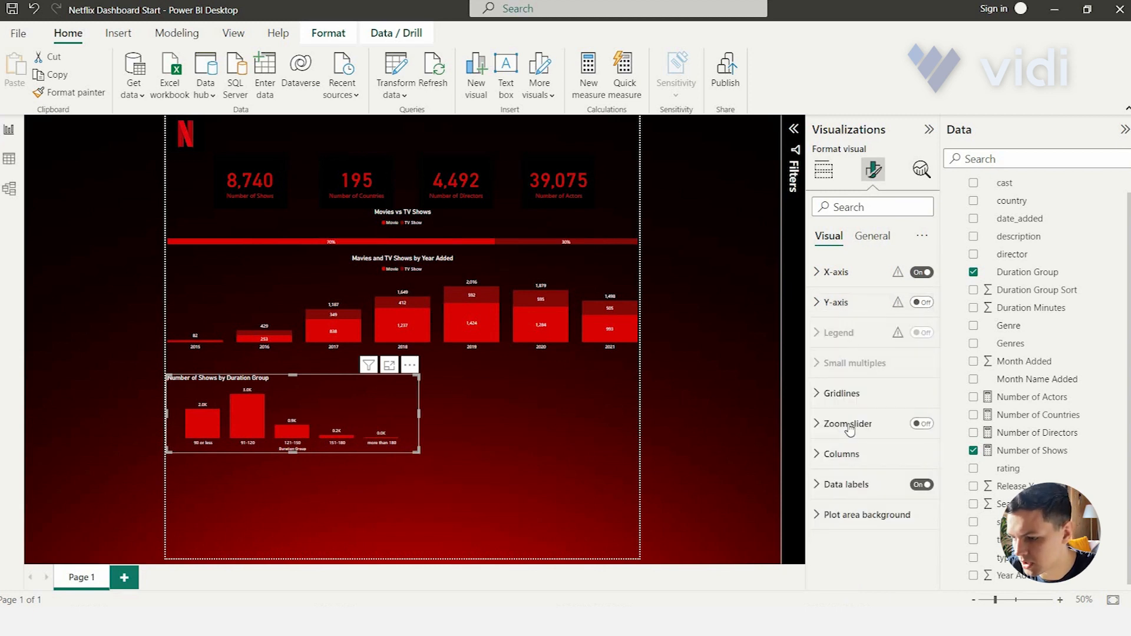
Step: Change the column chart's title to "Number of Movies by Duration" and center it
{"action": "left_click", "coordinate": [874, 235]}
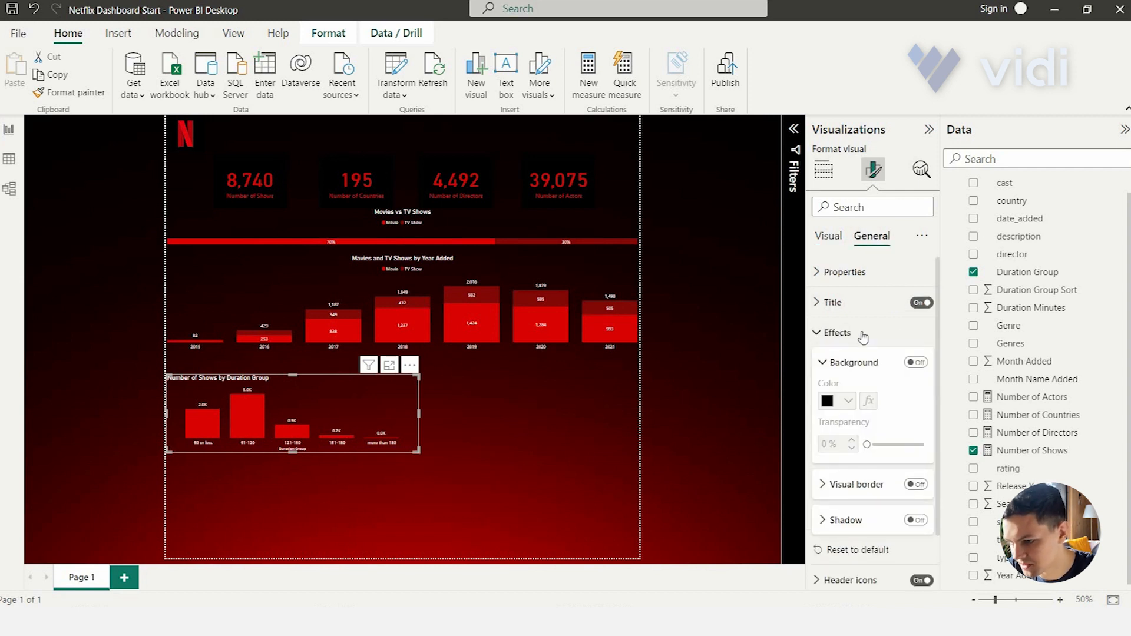
{"action": "left_click", "coordinate": [851, 304]}
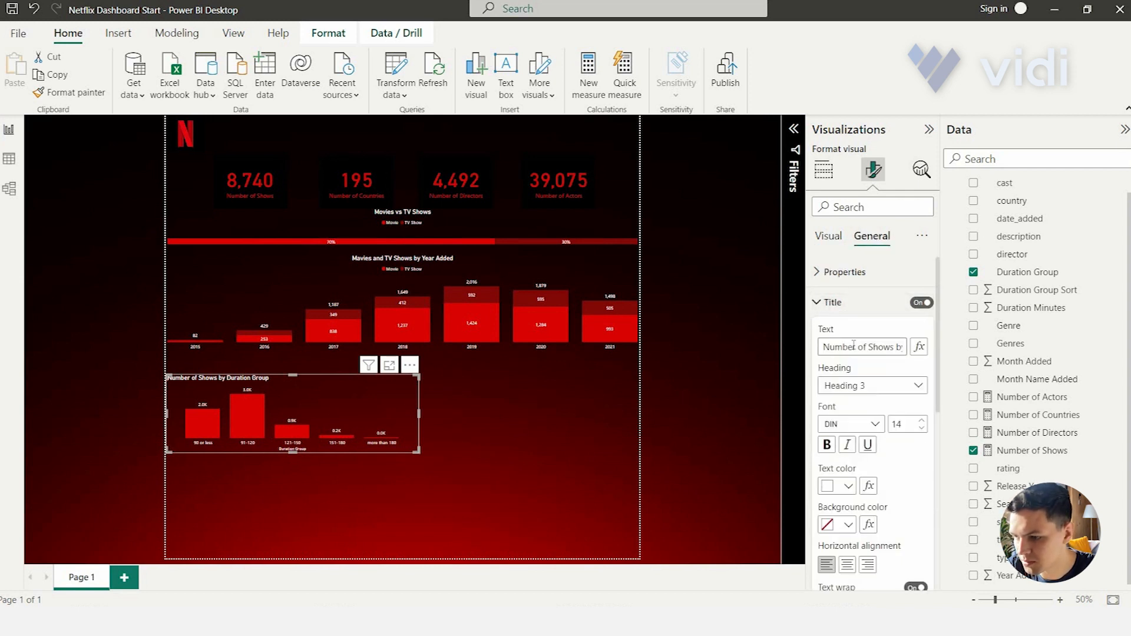
{"action": "triple_click", "coordinate": [854, 347]}
{"action": "type", "text": "Num"}
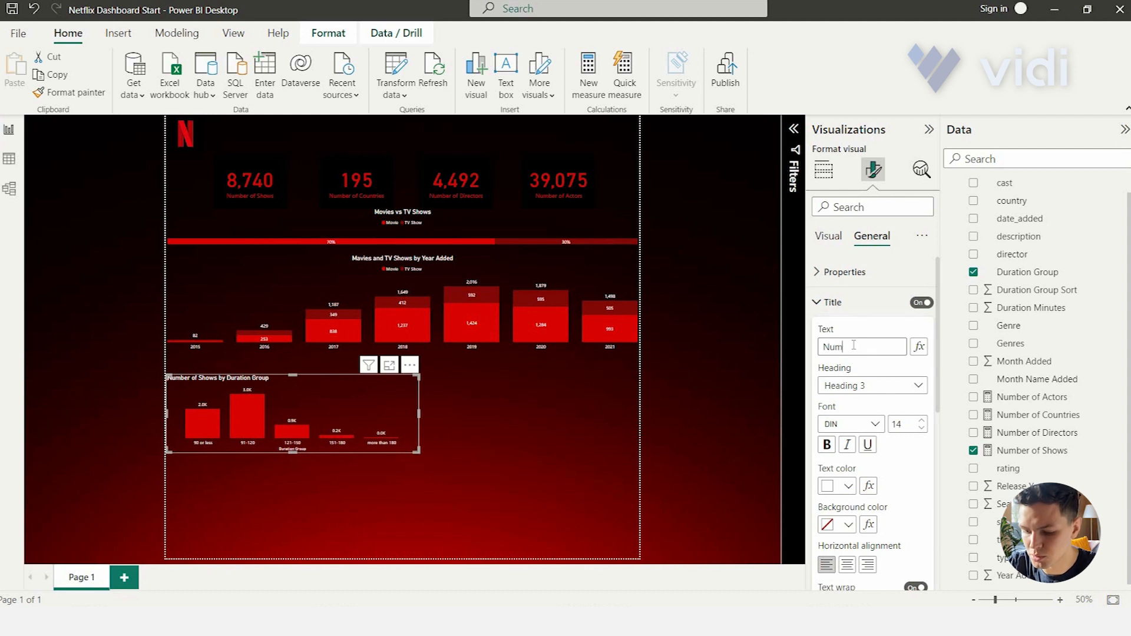
{"action": "type", "text": "ber of Movies b"}
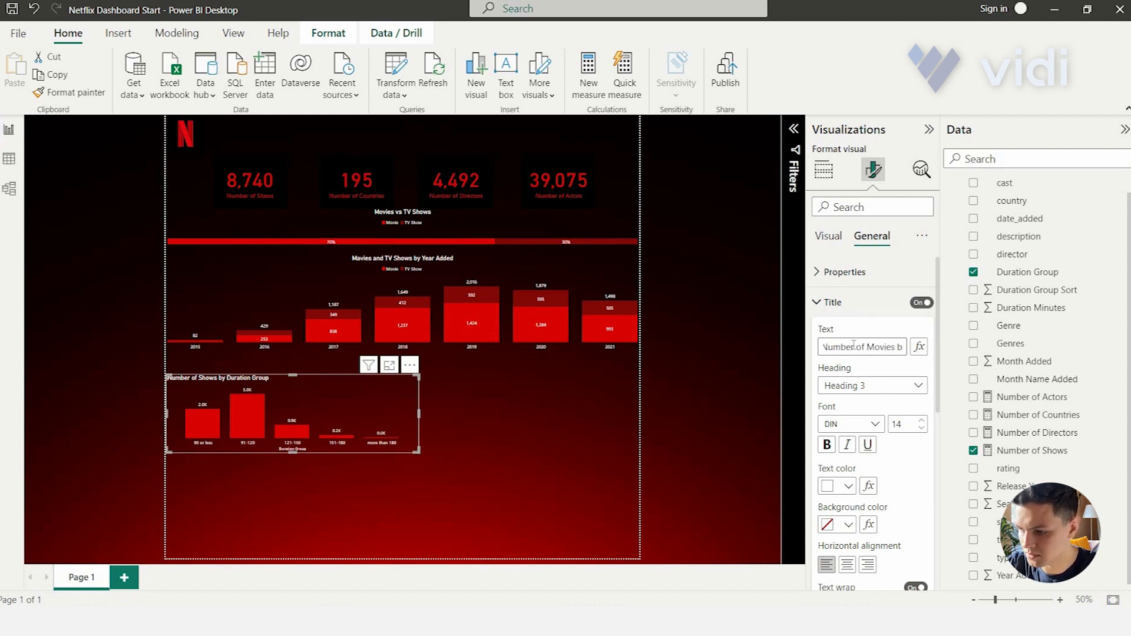
{"action": "type", "text": "y Dur"}
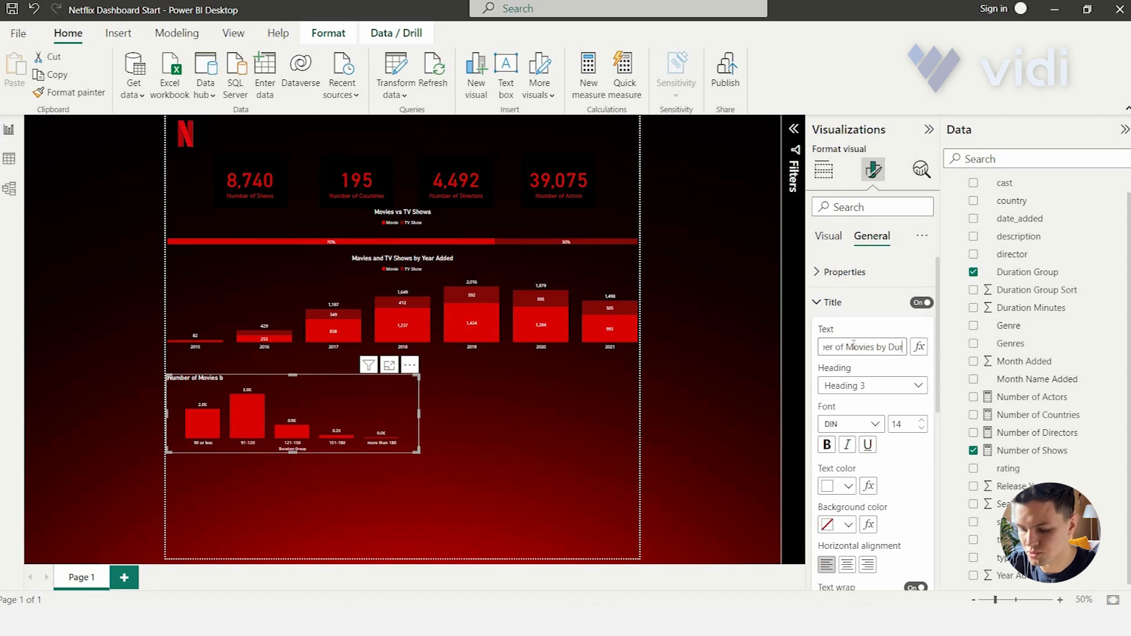
{"action": "type", "text": "ation"}
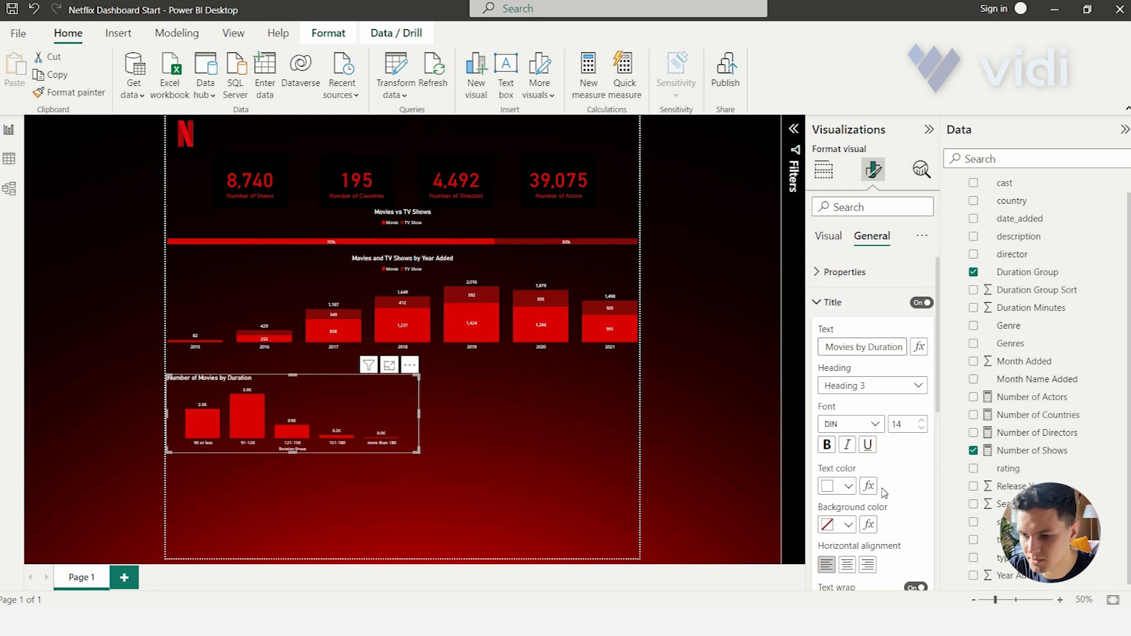
{"action": "left_click", "coordinate": [848, 565]}
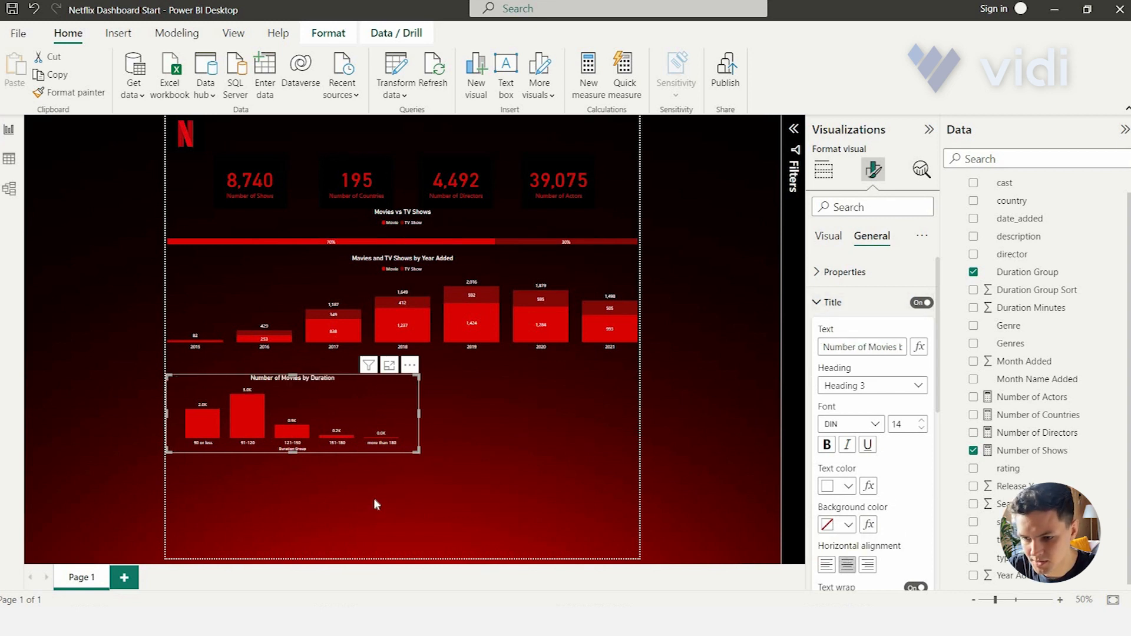
{"action": "left_click", "coordinate": [828, 304]}
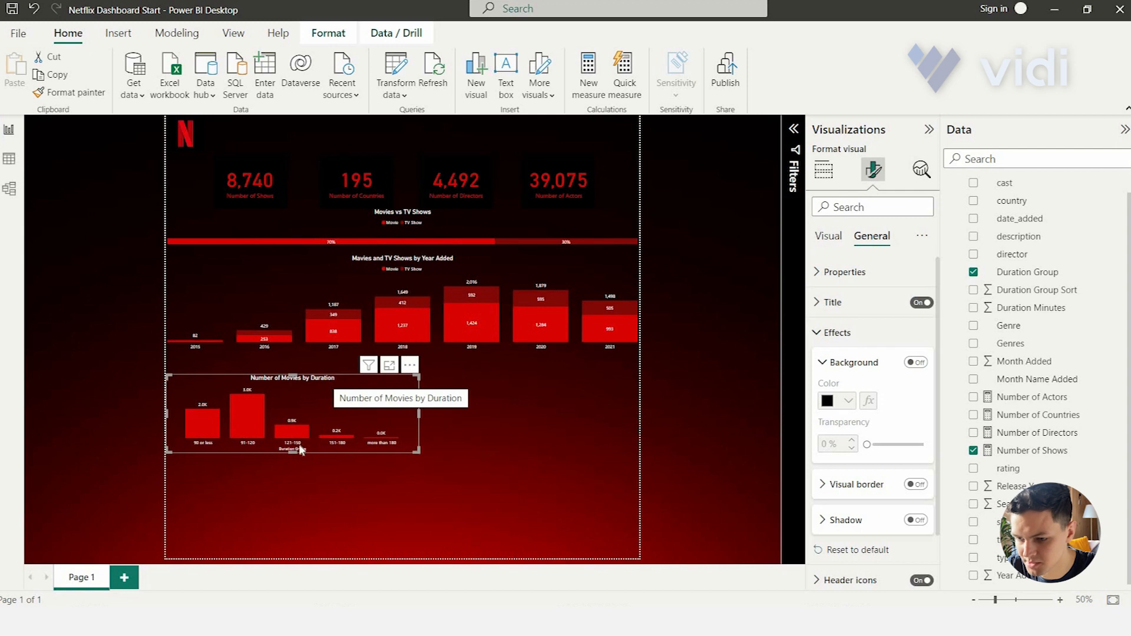
Step: Turn off the X-axis title of the Number of Movies by Duration chart
{"action": "left_click", "coordinate": [878, 333]}
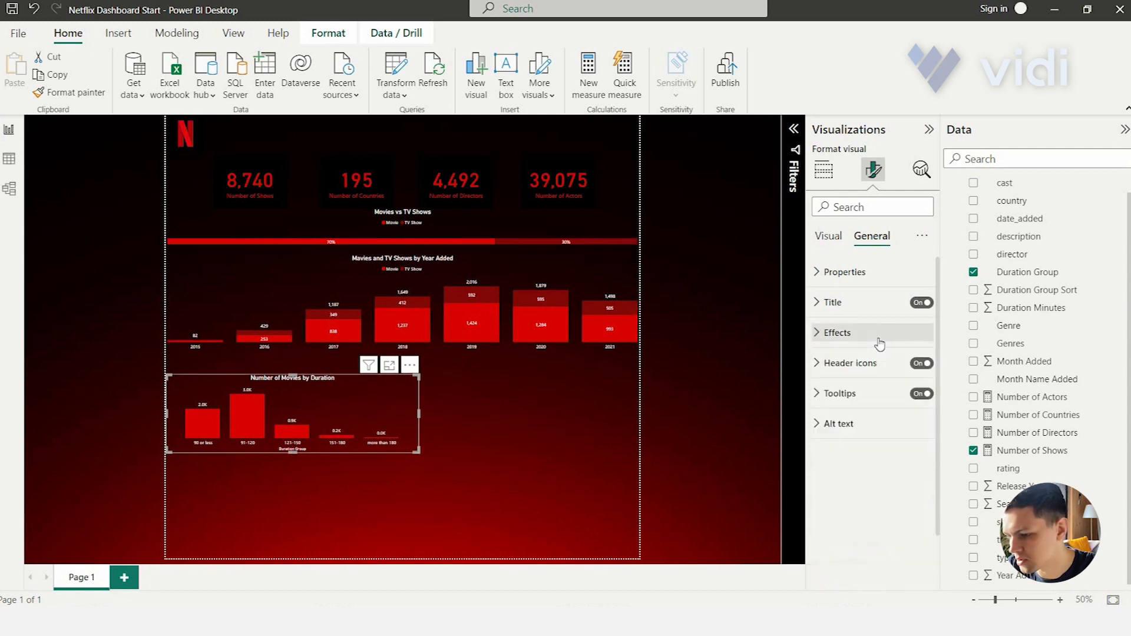
{"action": "left_click", "coordinate": [836, 241]}
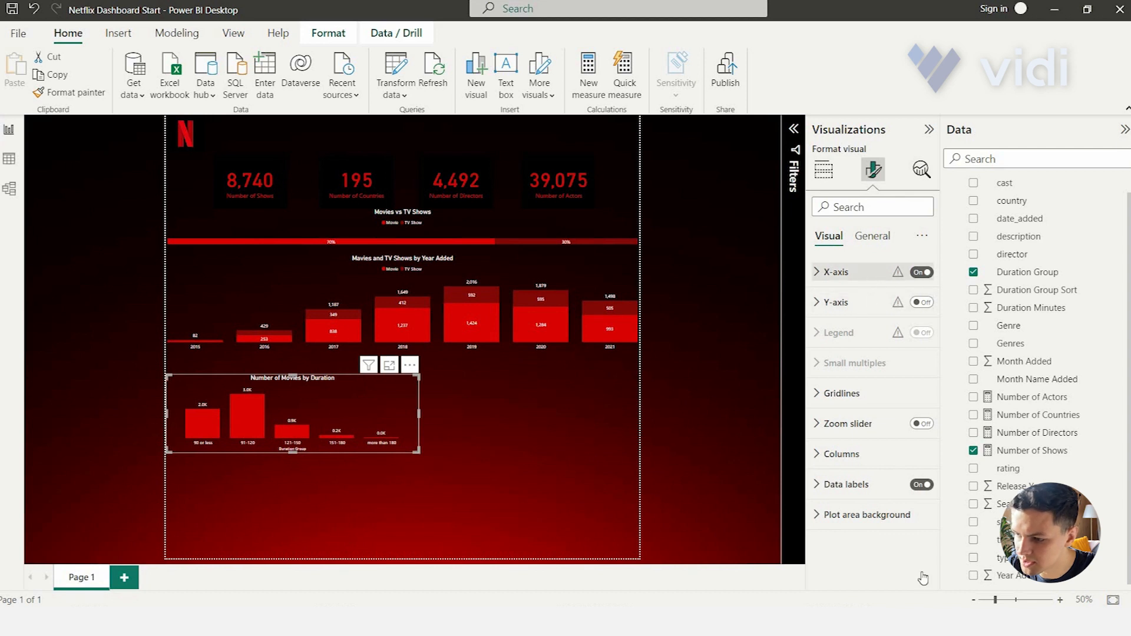
{"action": "left_click", "coordinate": [837, 271]}
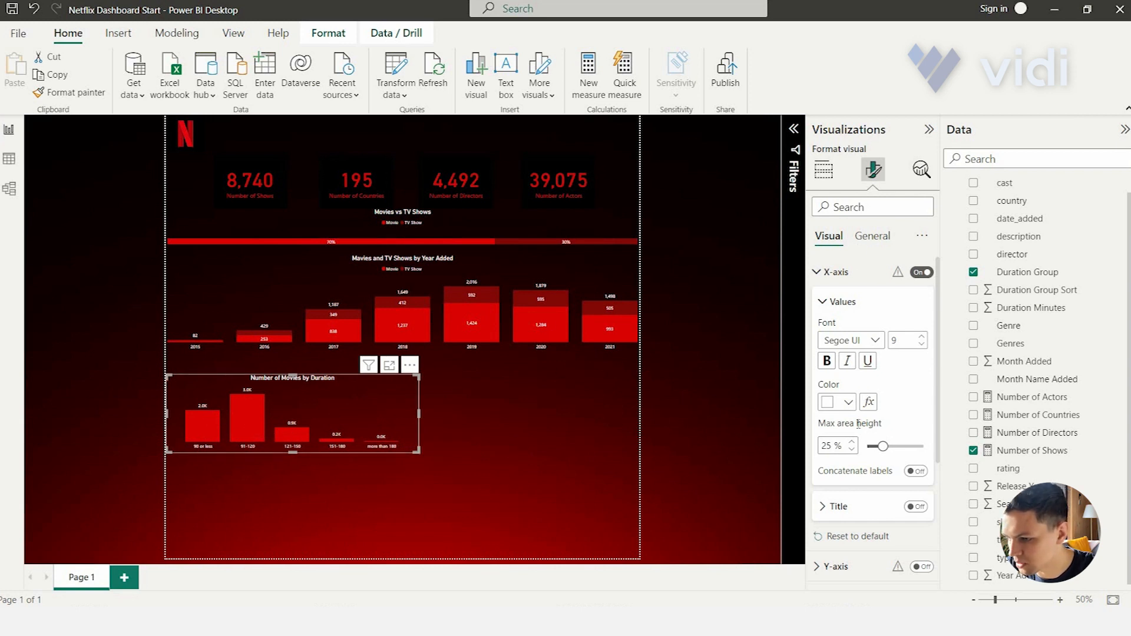
Step: Set the data labels' display units to None and move the duration chart up directly beneath the Year Added chart
{"action": "scroll", "coordinate": [855, 483], "scroll_direction": "down", "scroll_amount": 4}
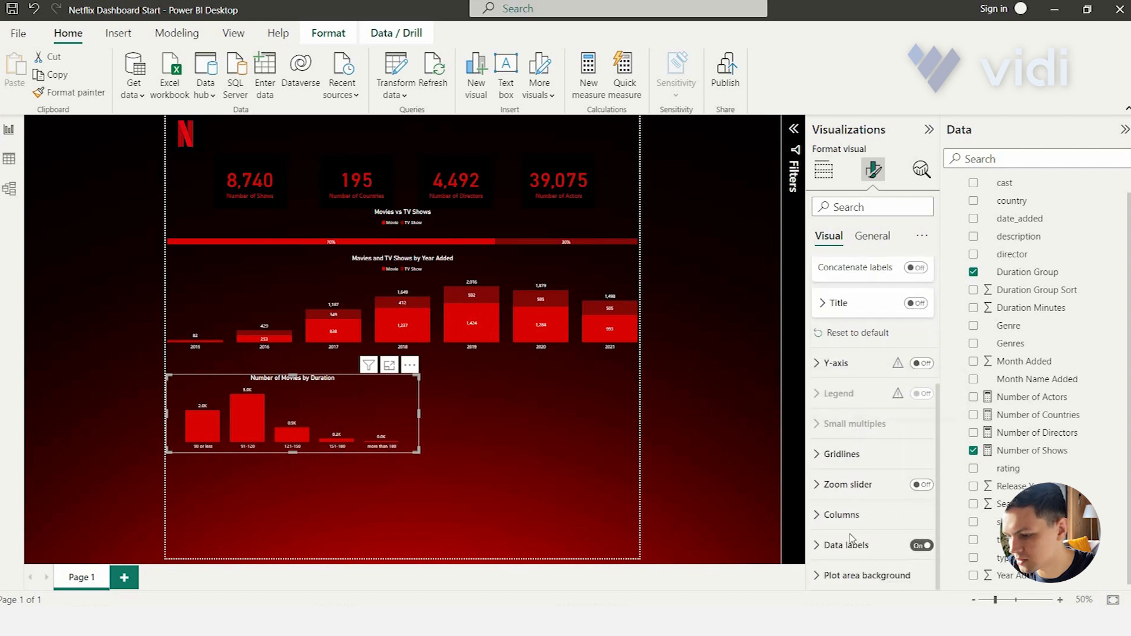
{"action": "left_click", "coordinate": [847, 545]}
{"action": "scroll", "coordinate": [866, 495], "scroll_direction": "down", "scroll_amount": 3}
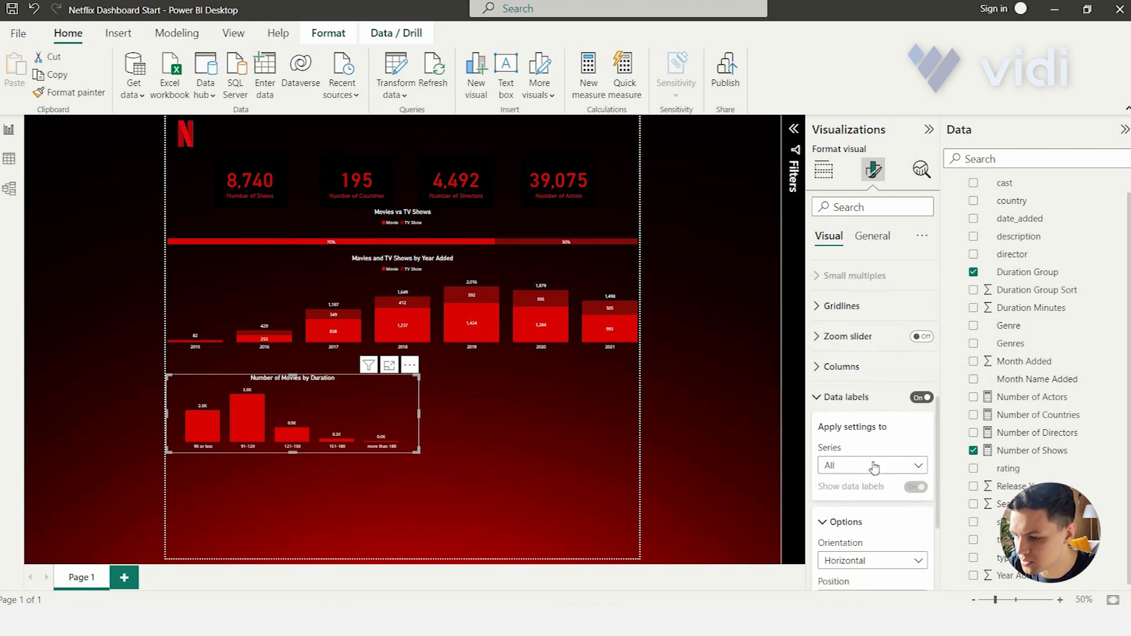
{"action": "scroll", "coordinate": [878, 465], "scroll_direction": "down", "scroll_amount": 3}
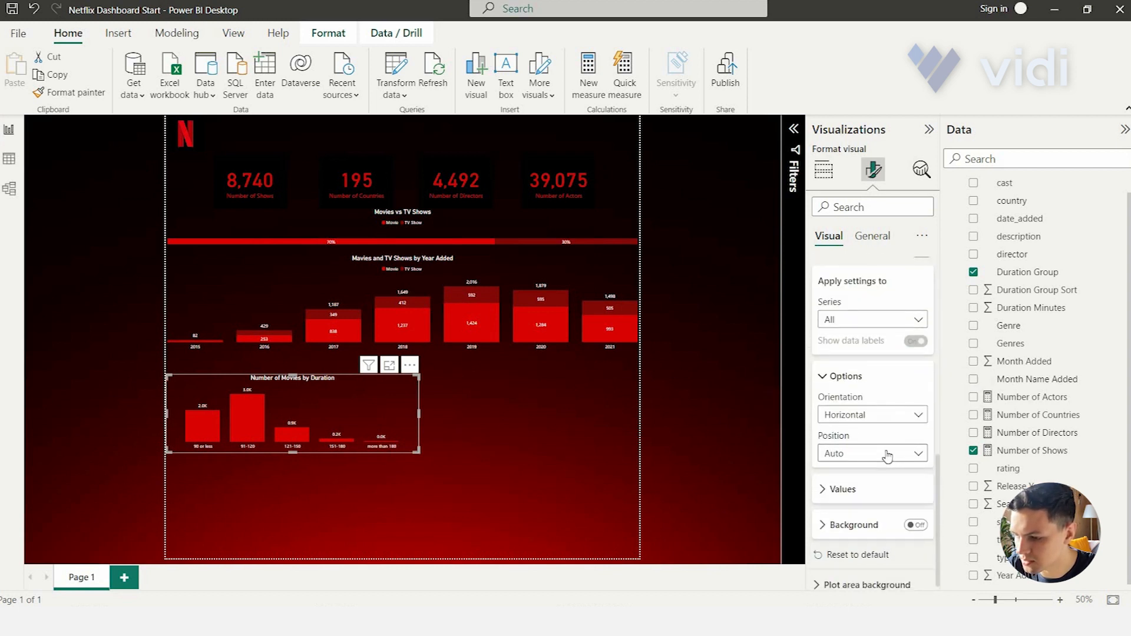
{"action": "left_click", "coordinate": [876, 498]}
{"action": "scroll", "coordinate": [866, 472], "scroll_direction": "down", "scroll_amount": 3}
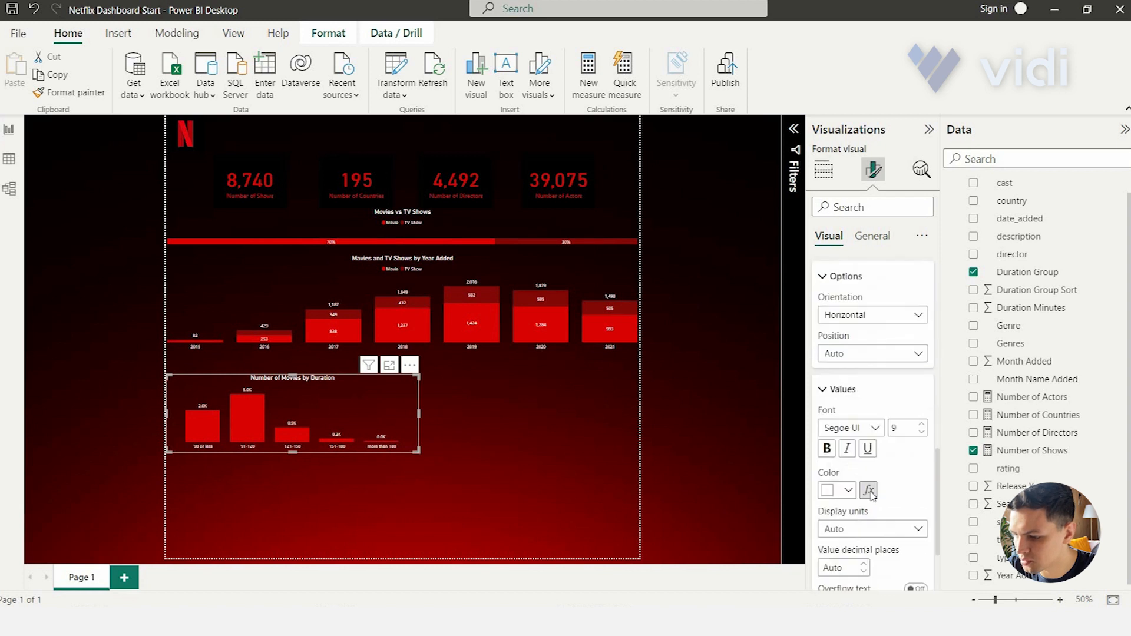
{"action": "left_click", "coordinate": [862, 463]}
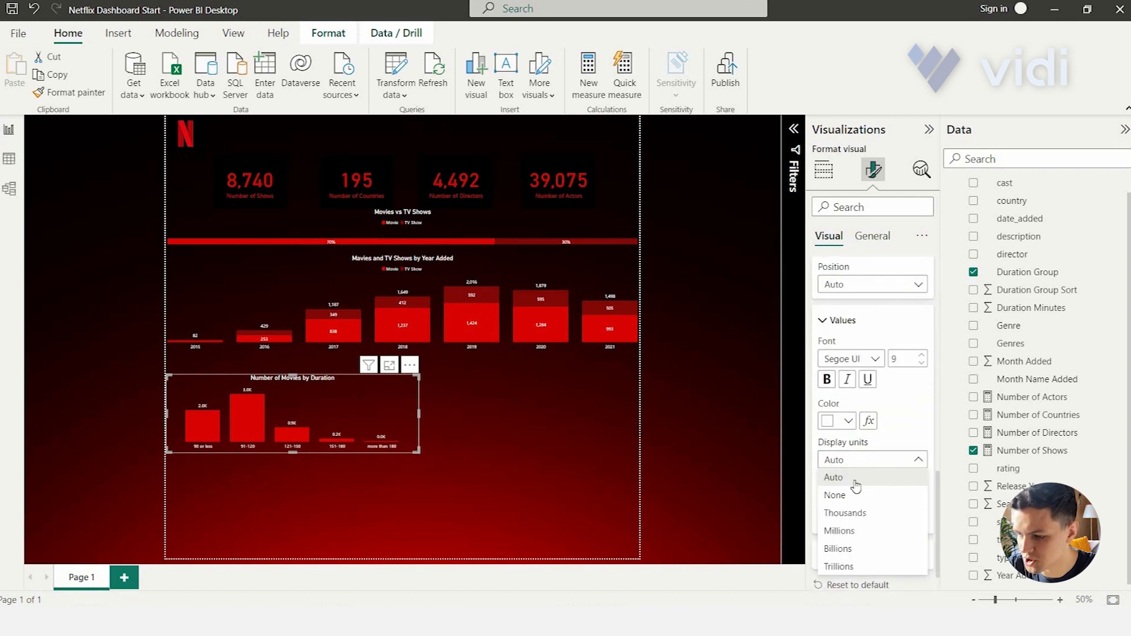
{"action": "left_click", "coordinate": [841, 494]}
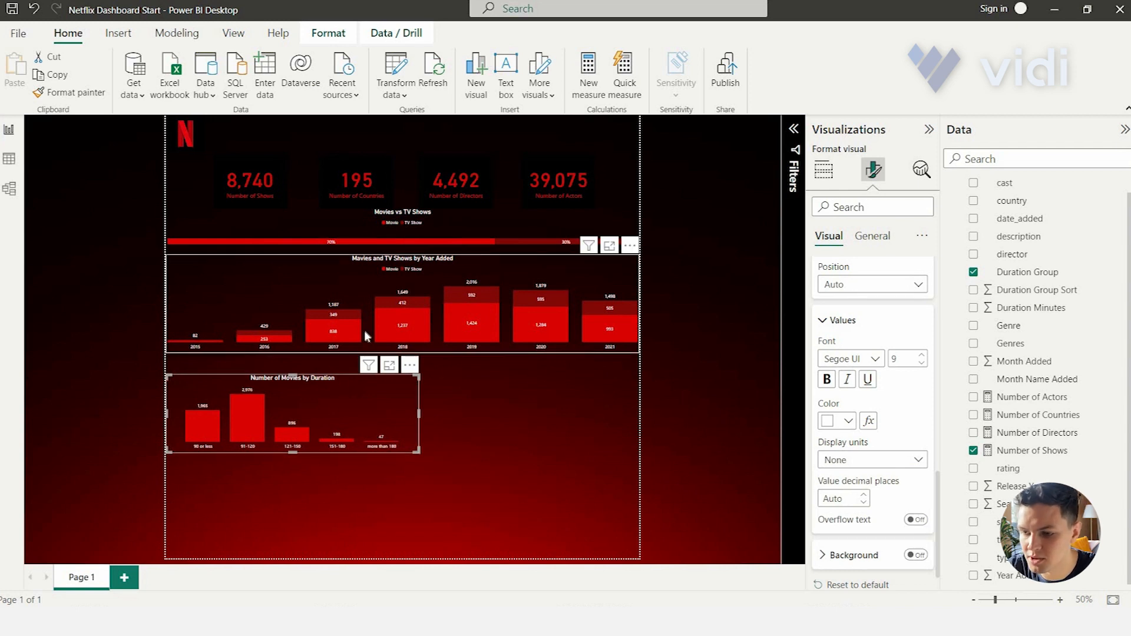
{"action": "left_click_drag", "start_coordinate": [335, 390], "coordinate": [336, 370]}
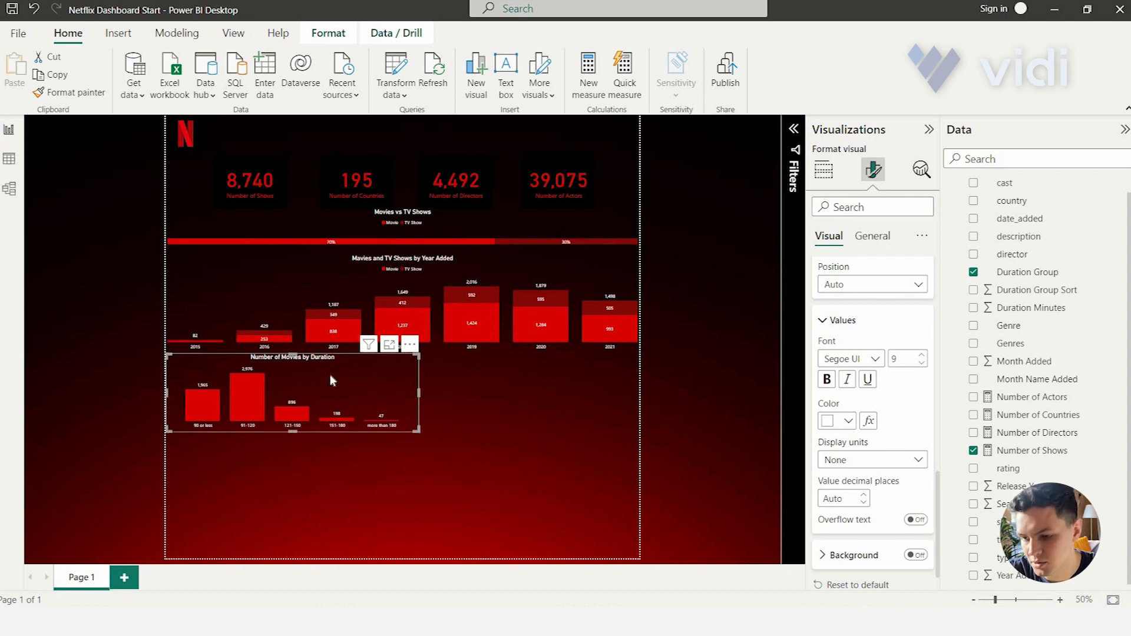
Step: Create a table of the Seasons field beside the duration chart and list the seasons without summarizing them
{"action": "left_click", "coordinate": [617, 422]}
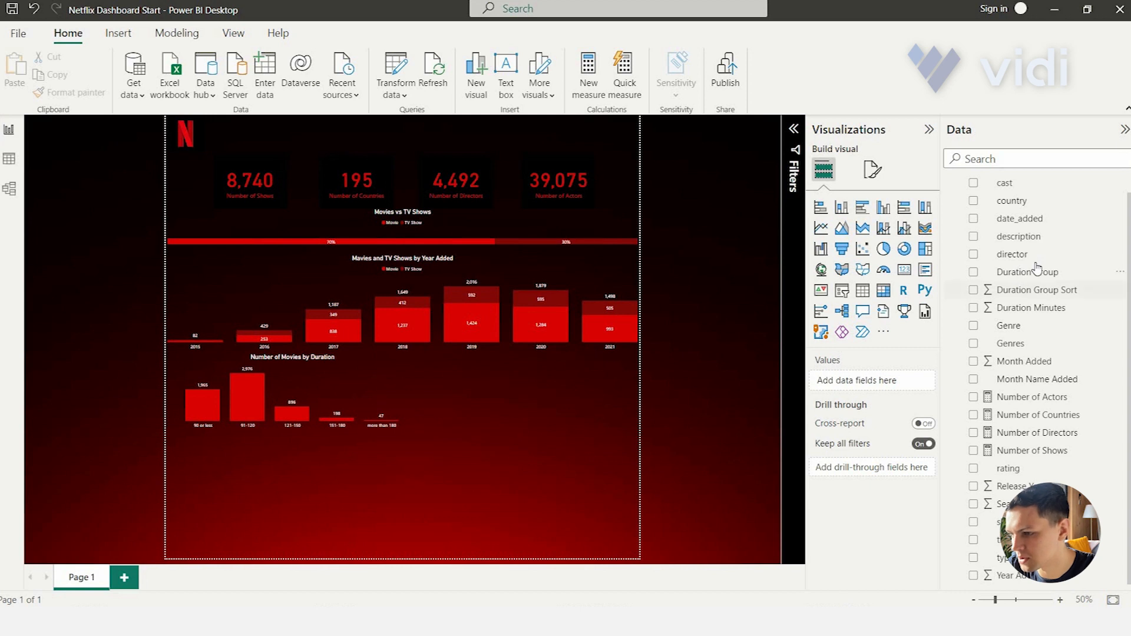
{"action": "scroll", "coordinate": [1037, 268], "scroll_direction": "up", "scroll_amount": 1}
{"action": "scroll", "coordinate": [1031, 289], "scroll_direction": "down", "scroll_amount": 1}
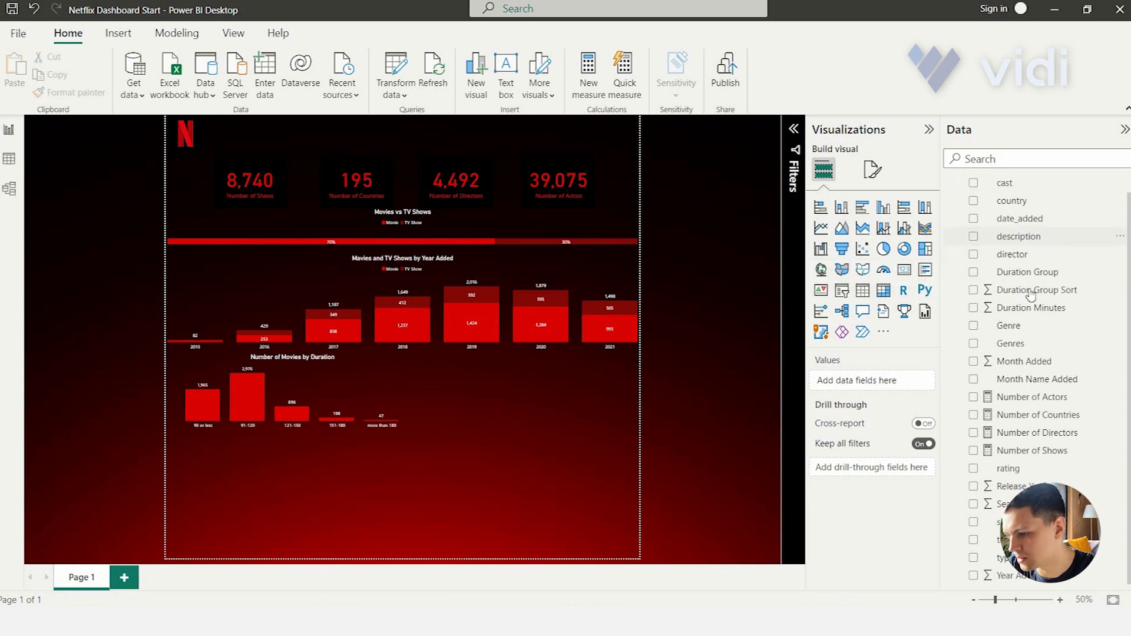
{"action": "left_click_drag", "start_coordinate": [1014, 504], "coordinate": [525, 418]}
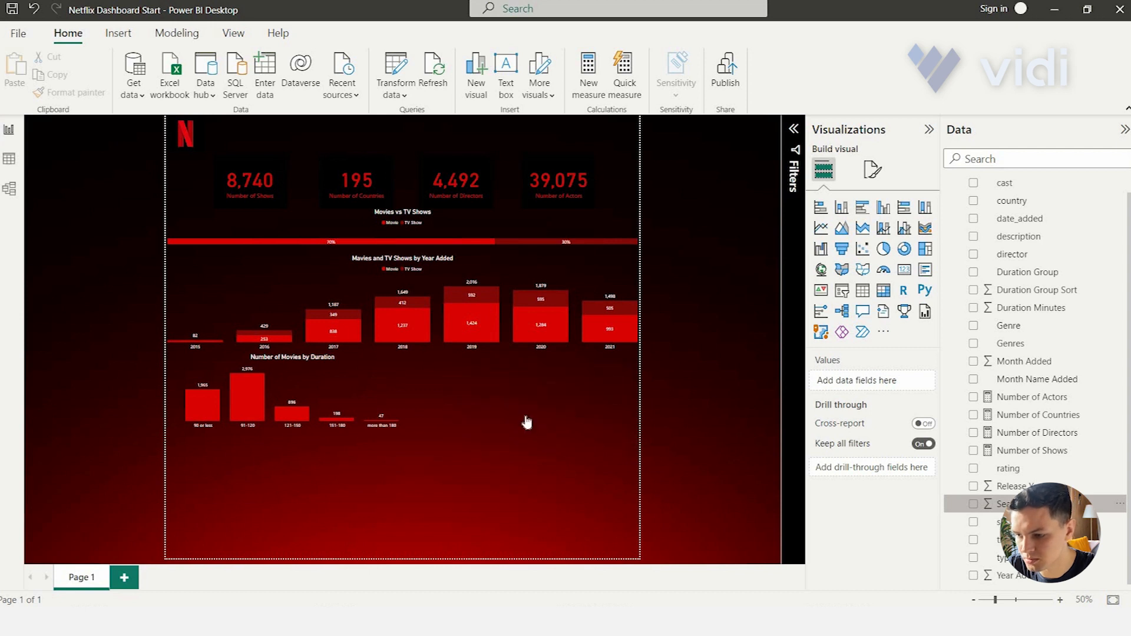
{"action": "left_click", "coordinate": [863, 290]}
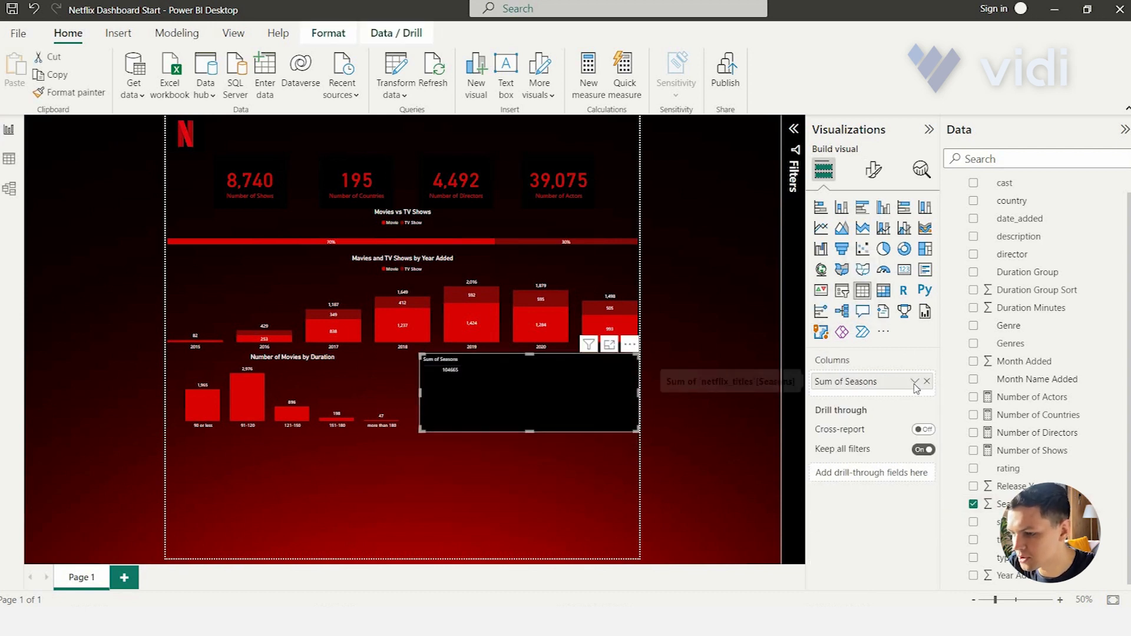
{"action": "left_click", "coordinate": [915, 382]}
{"action": "left_click", "coordinate": [962, 185]}
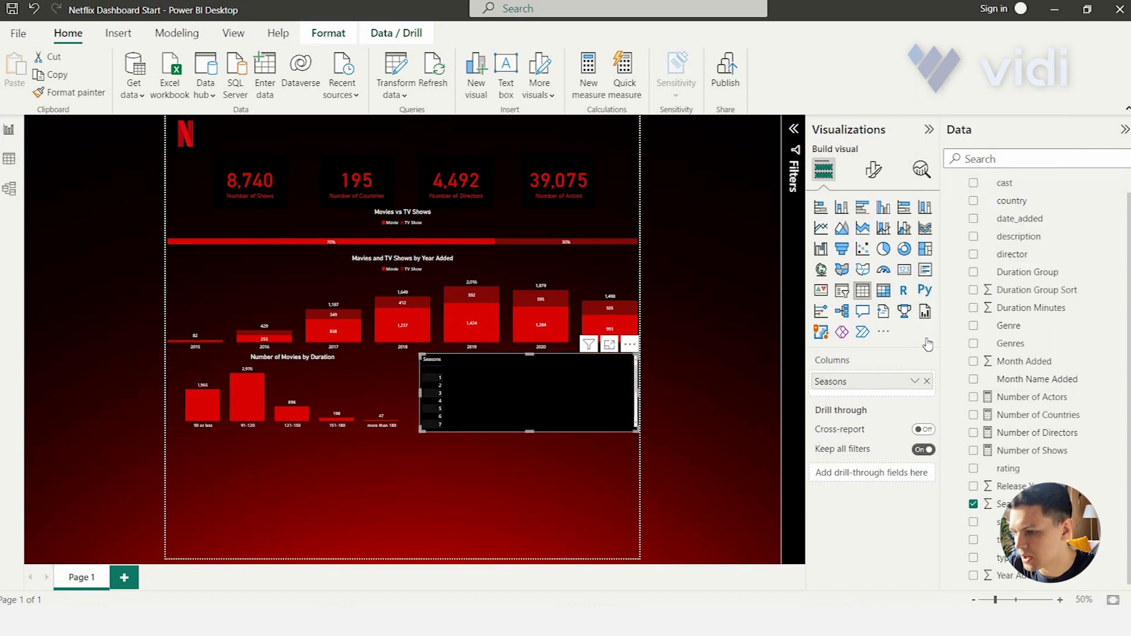
Step: Add Number of Shows to the Seasons table and filter that visual to the type TV Show
{"action": "left_click", "coordinate": [974, 451]}
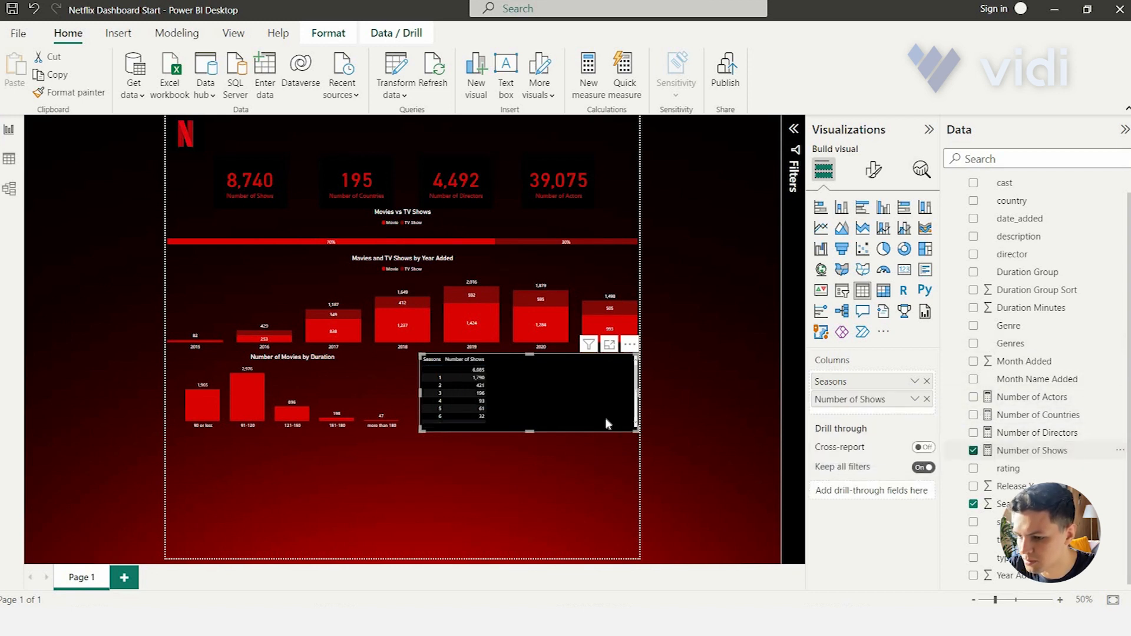
{"action": "left_click", "coordinate": [794, 146]}
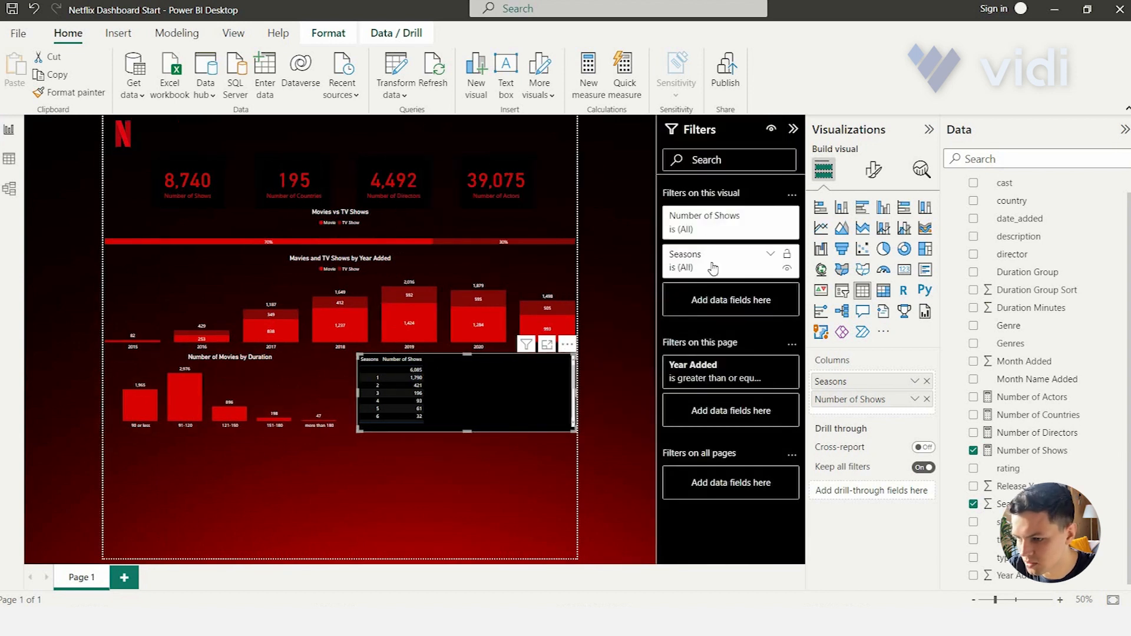
{"action": "left_click", "coordinate": [732, 226]}
{"action": "left_click", "coordinate": [732, 227]}
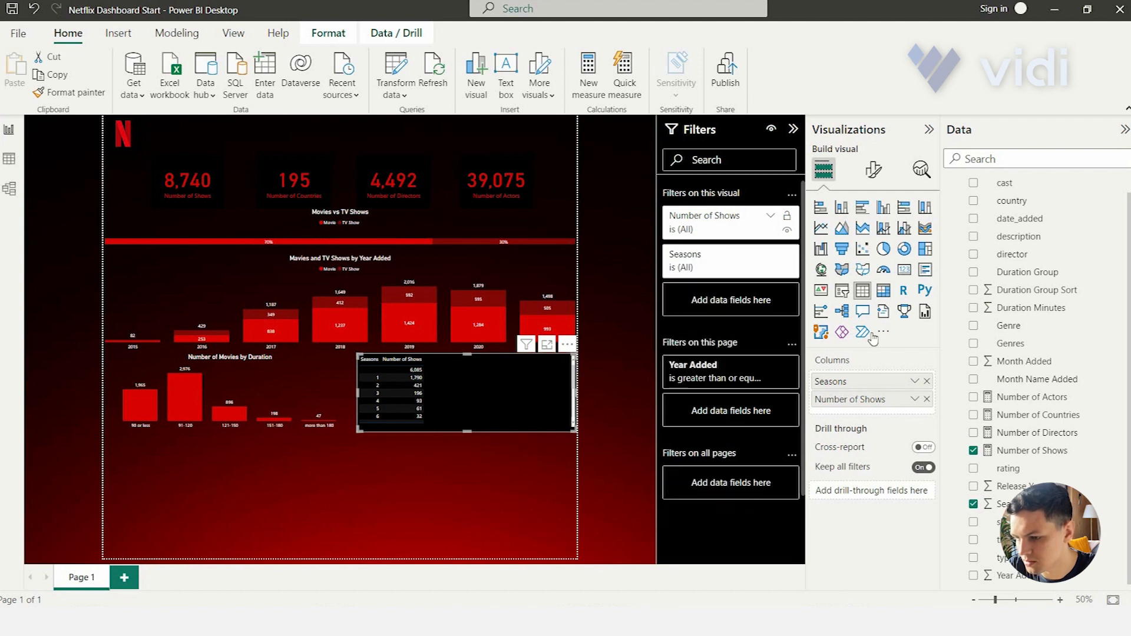
{"action": "left_click_drag", "start_coordinate": [1005, 558], "coordinate": [721, 309]}
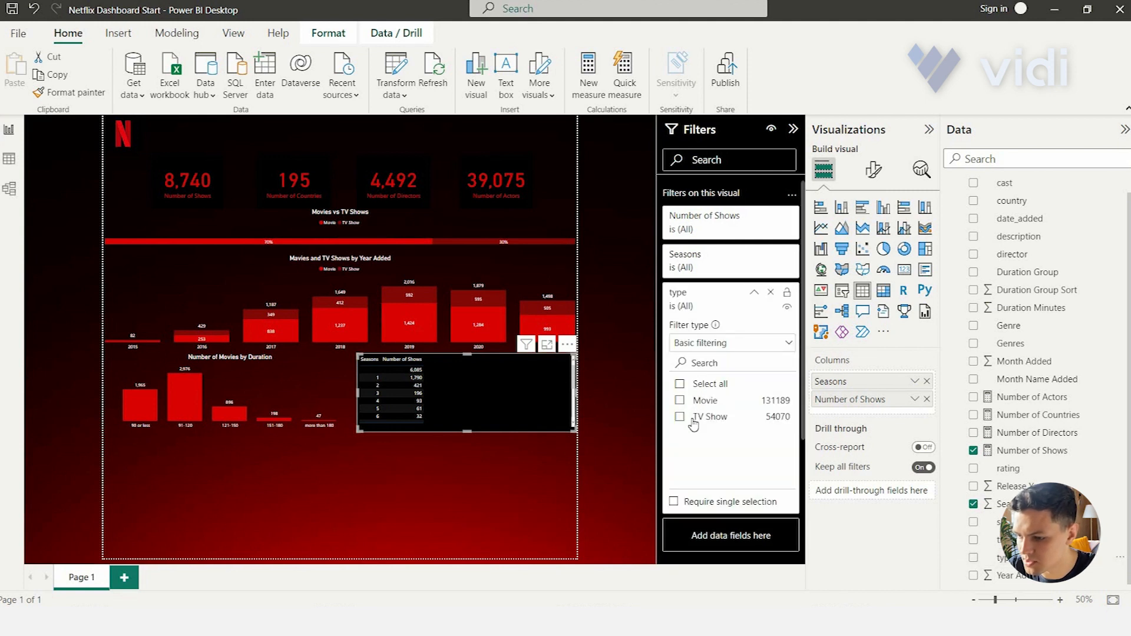
{"action": "left_click", "coordinate": [695, 422]}
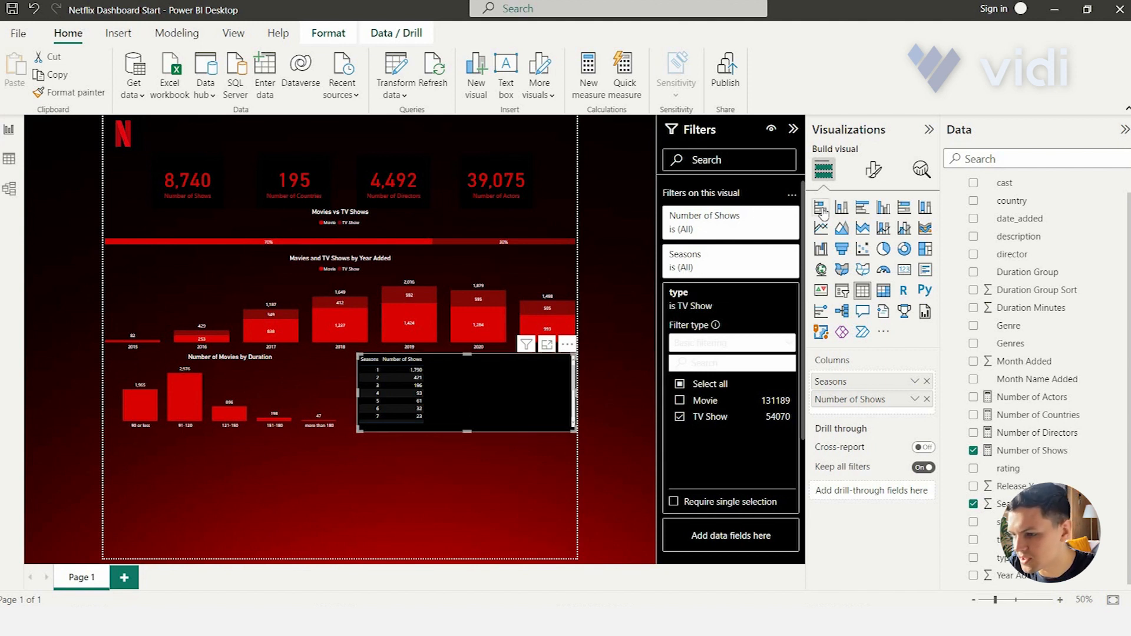
Step: Convert the Seasons table into a clustered column chart and collapse the filter settings
{"action": "left_click", "coordinate": [884, 208]}
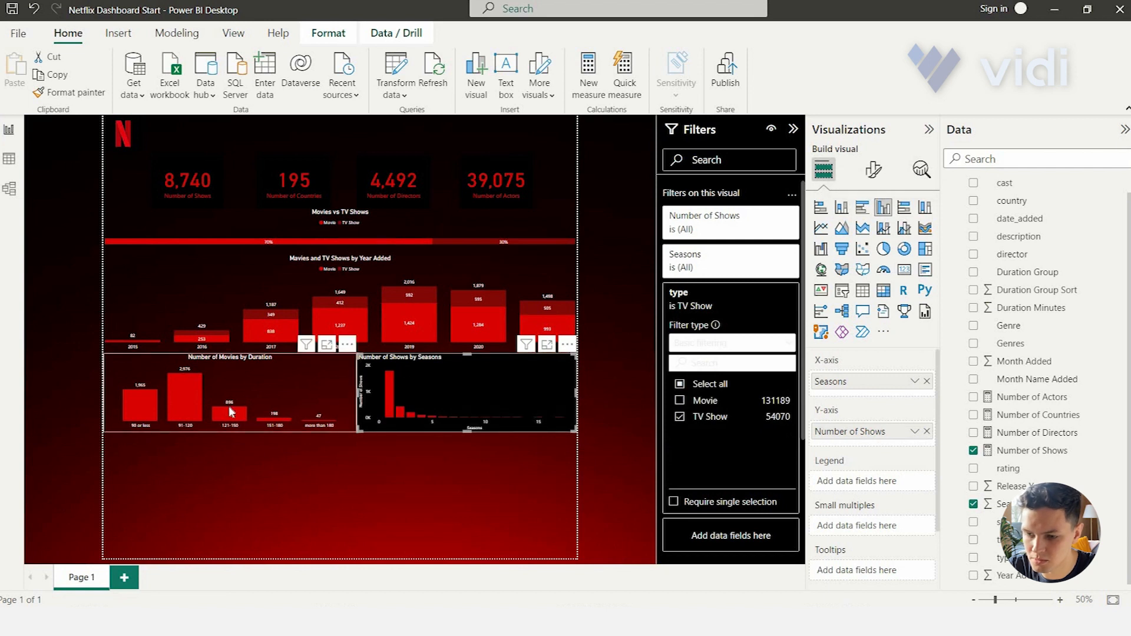
{"action": "mouse_move", "coordinate": [229, 412]}
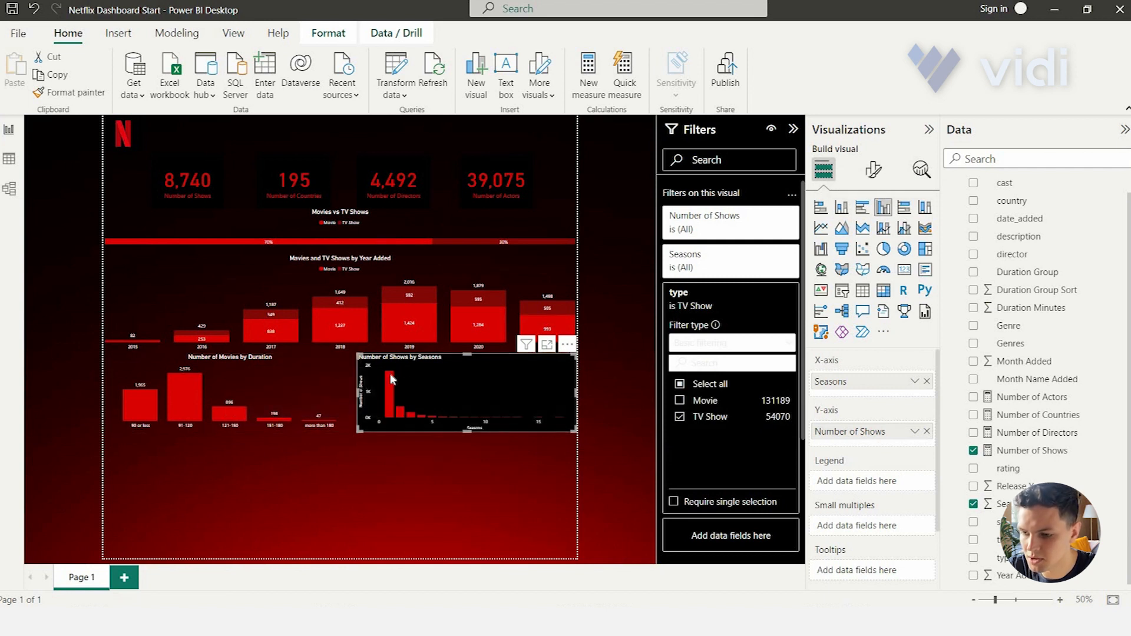
{"action": "left_click_drag", "start_coordinate": [471, 432], "coordinate": [471, 435]}
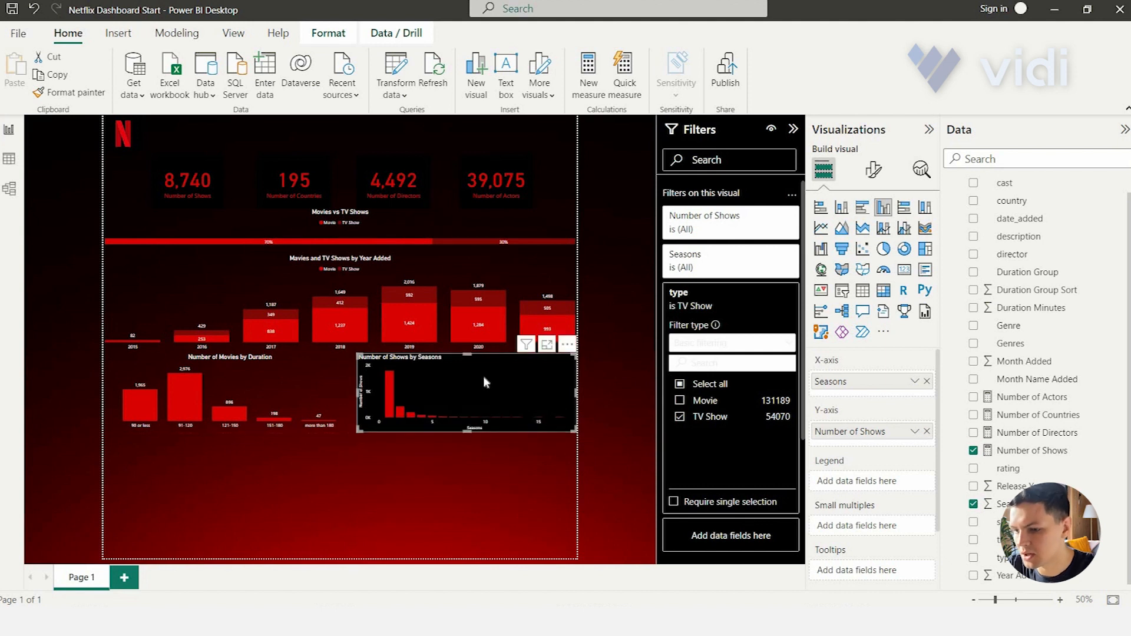
{"action": "left_click", "coordinate": [793, 129]}
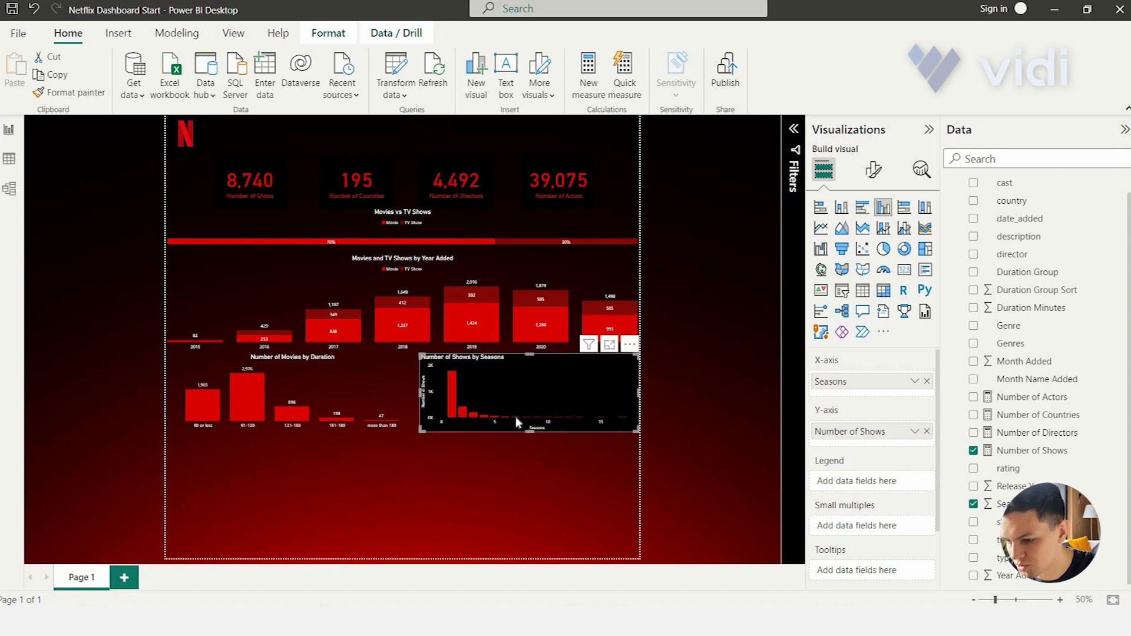
{"action": "mouse_move", "coordinate": [516, 420]}
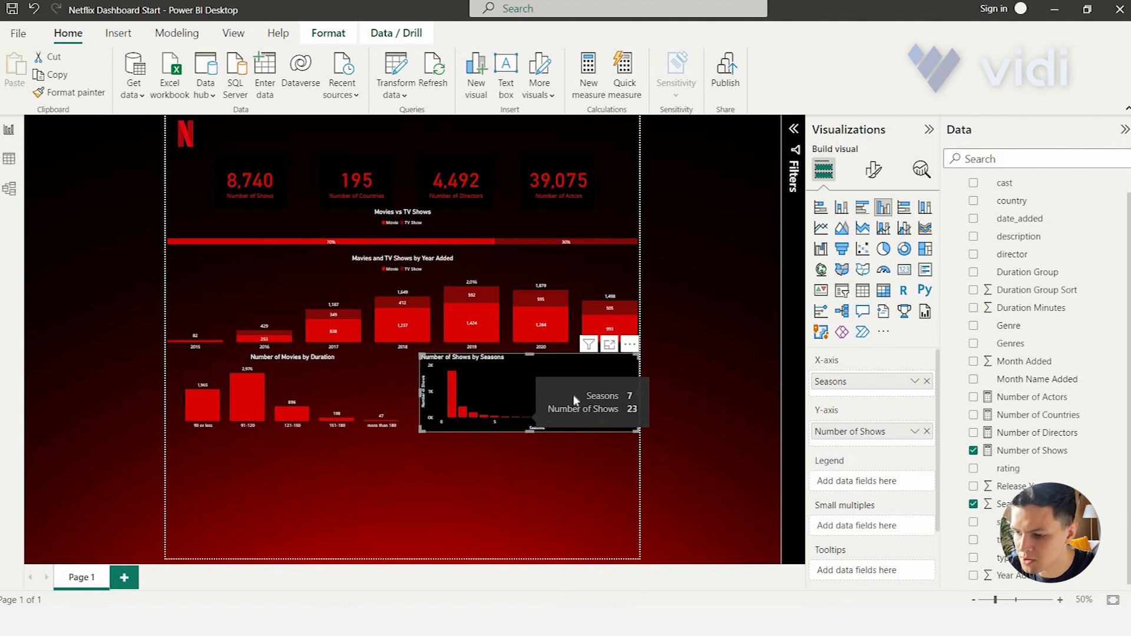
Step: Set the Seasons chart's X-axis type to Categorical and turn off the X-axis title
{"action": "left_click", "coordinate": [871, 172]}
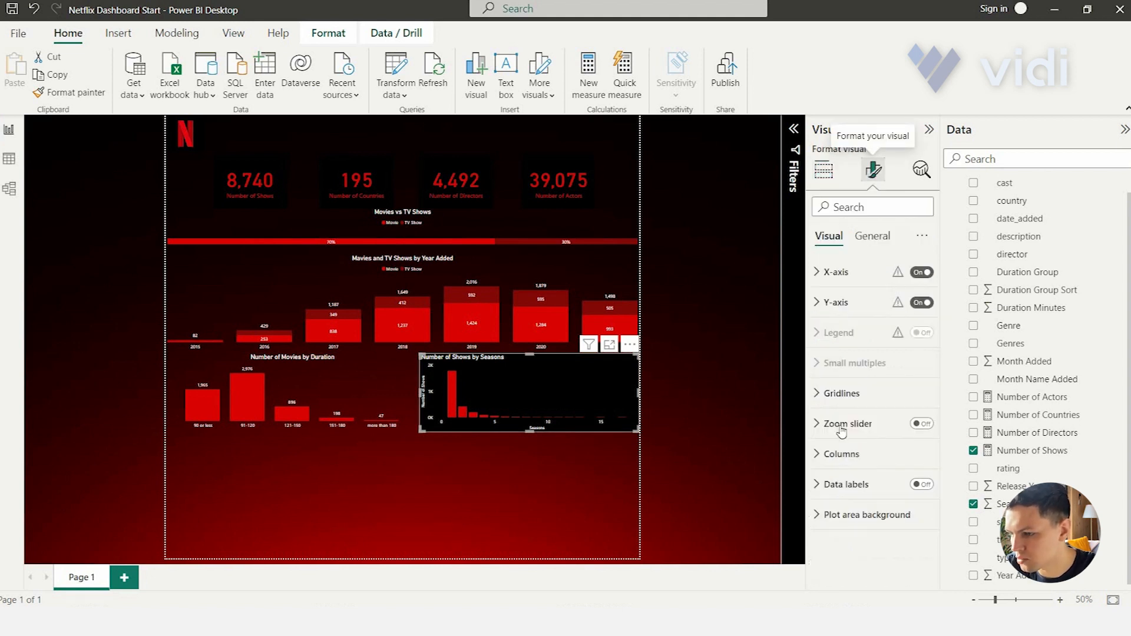
{"action": "left_click", "coordinate": [837, 272]}
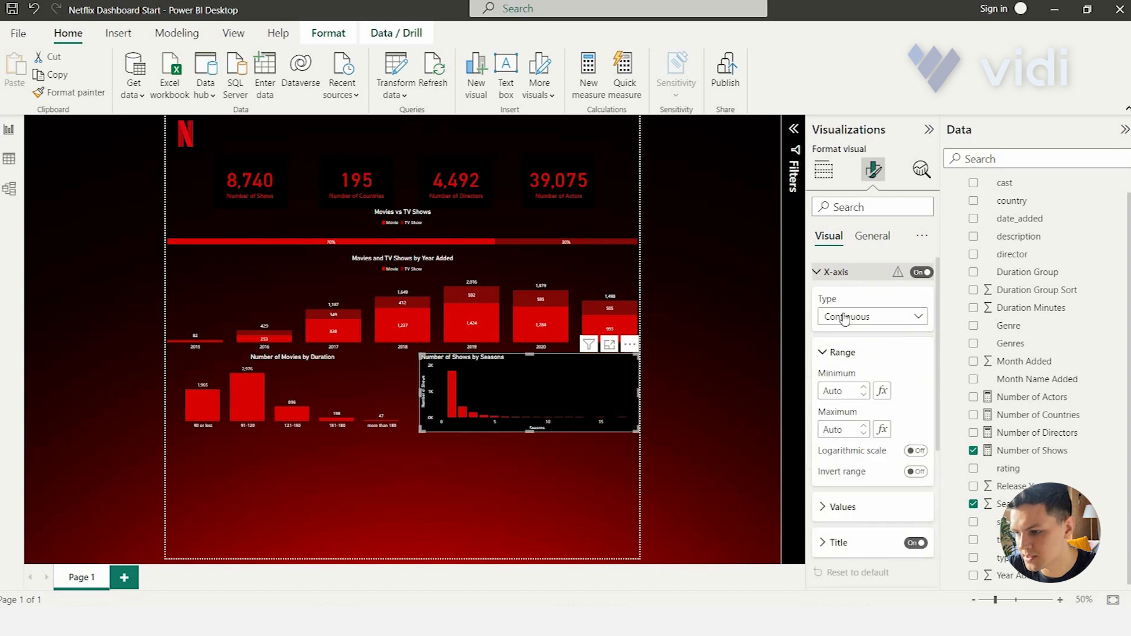
{"action": "left_click", "coordinate": [845, 321]}
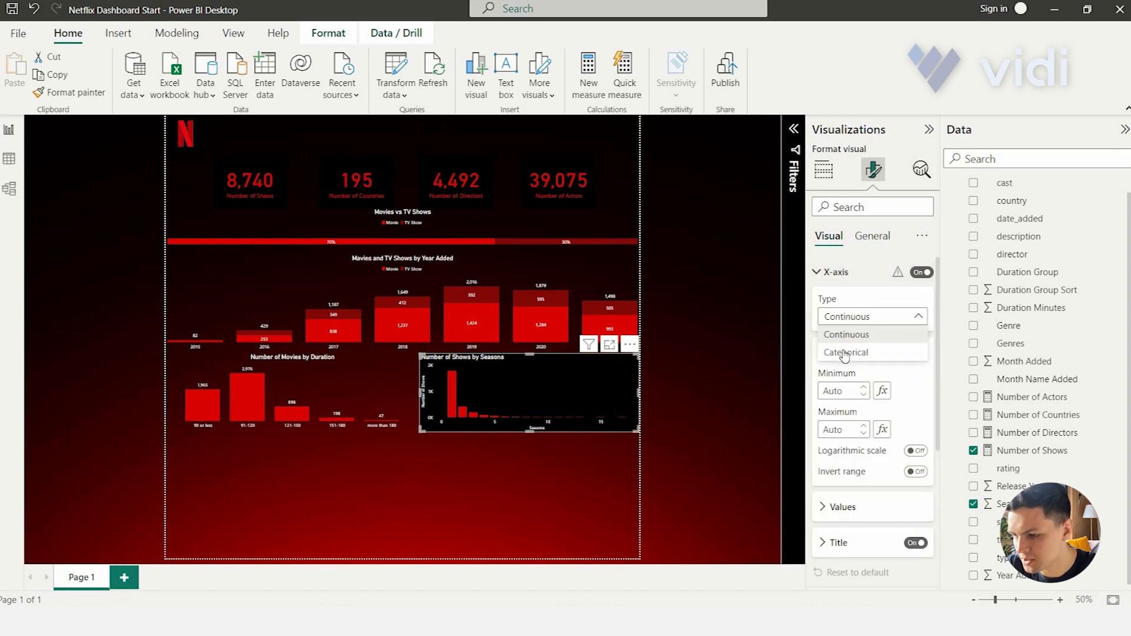
{"action": "left_click", "coordinate": [844, 353]}
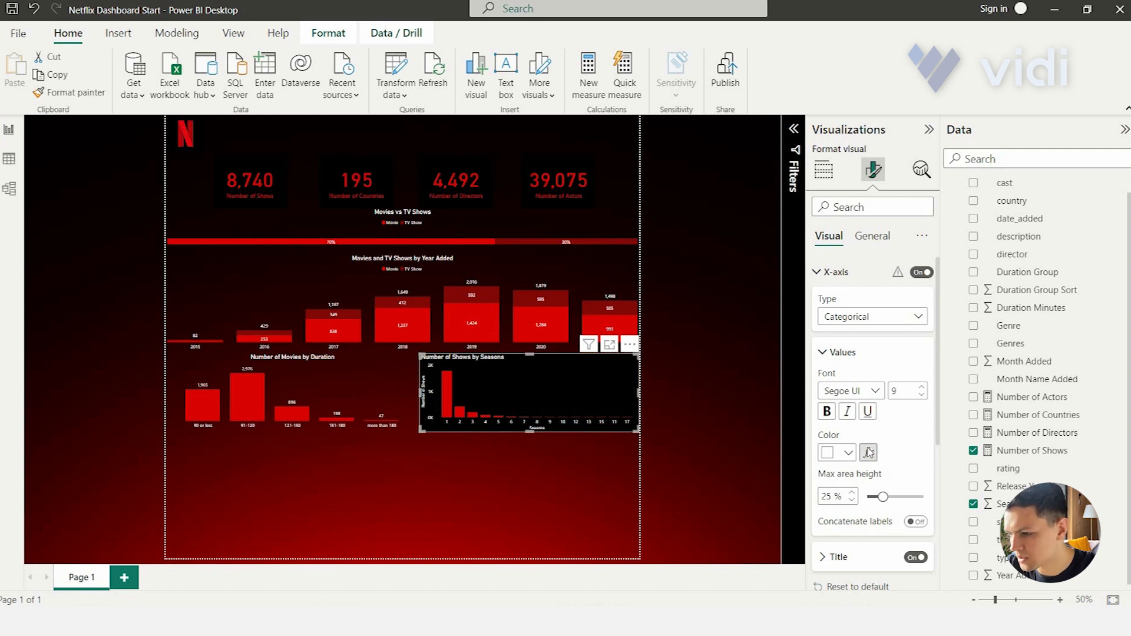
{"action": "scroll", "coordinate": [866, 412], "scroll_direction": "down", "scroll_amount": 2}
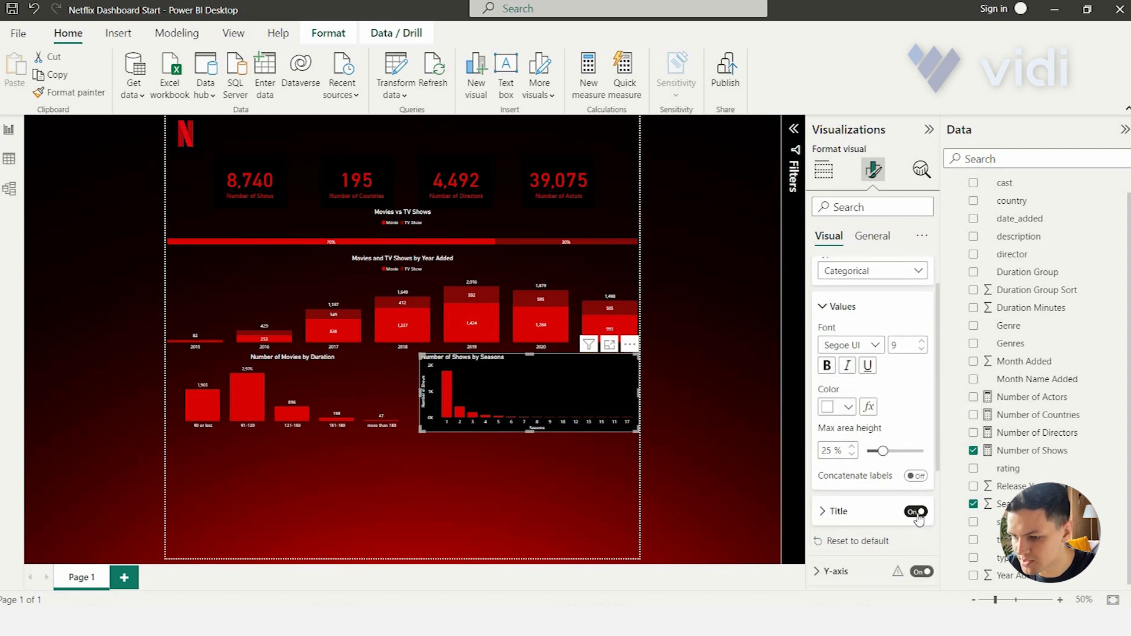
{"action": "left_click", "coordinate": [917, 512]}
{"action": "scroll", "coordinate": [842, 321], "scroll_direction": "up", "scroll_amount": 1}
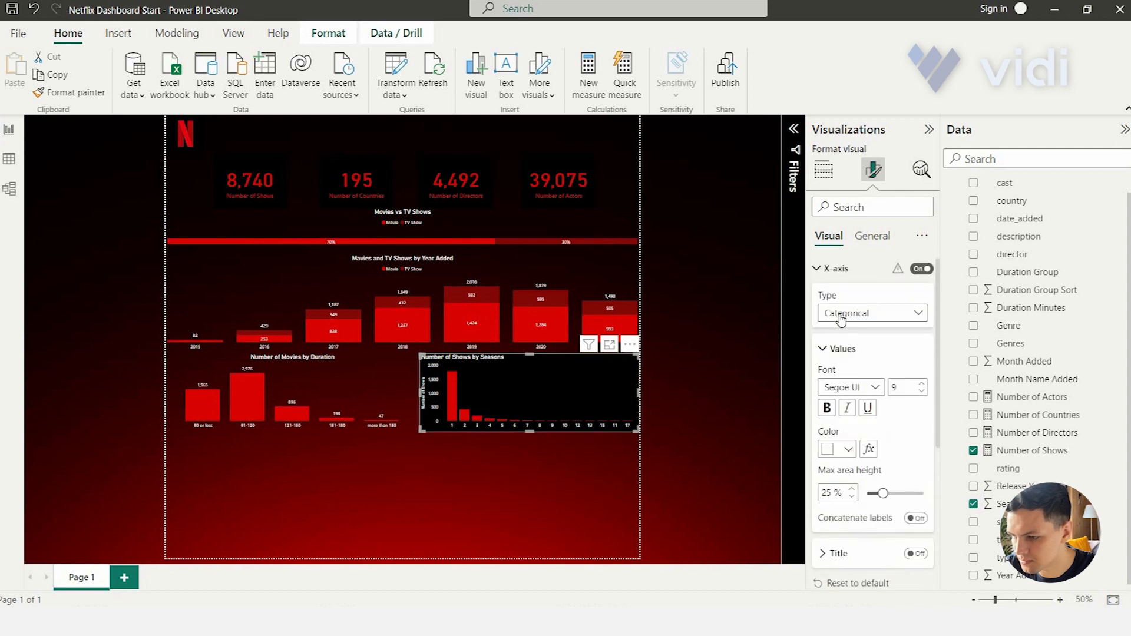
{"action": "left_click", "coordinate": [847, 270]}
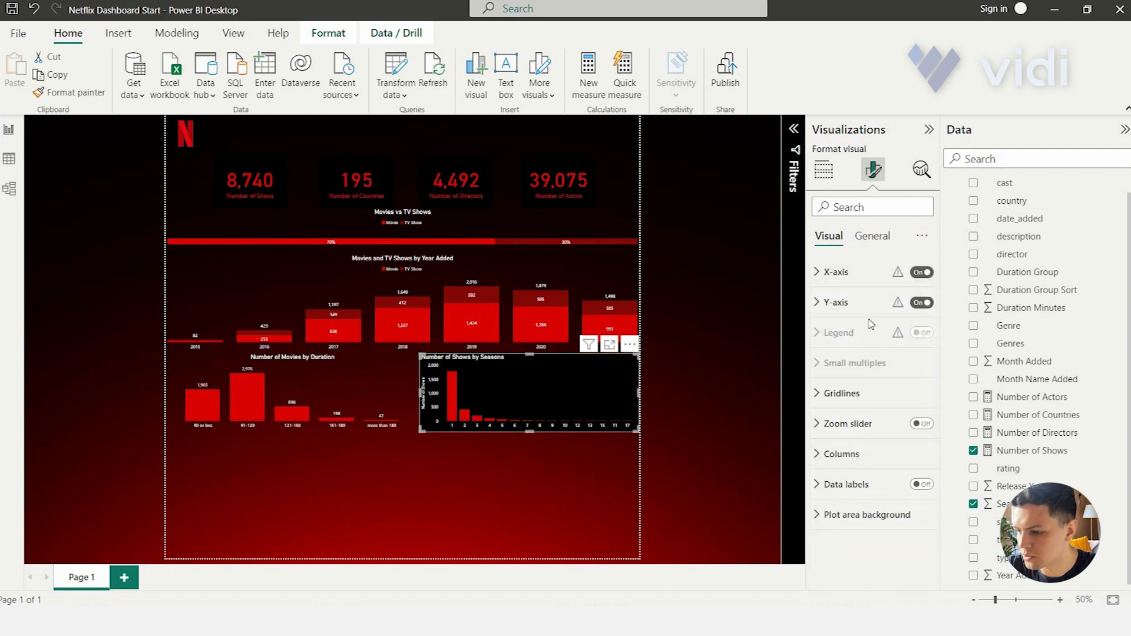
Step: Turn off the Seasons chart's Y-axis title and the Y-axis itself, and switch on data labels
{"action": "left_click", "coordinate": [865, 305]}
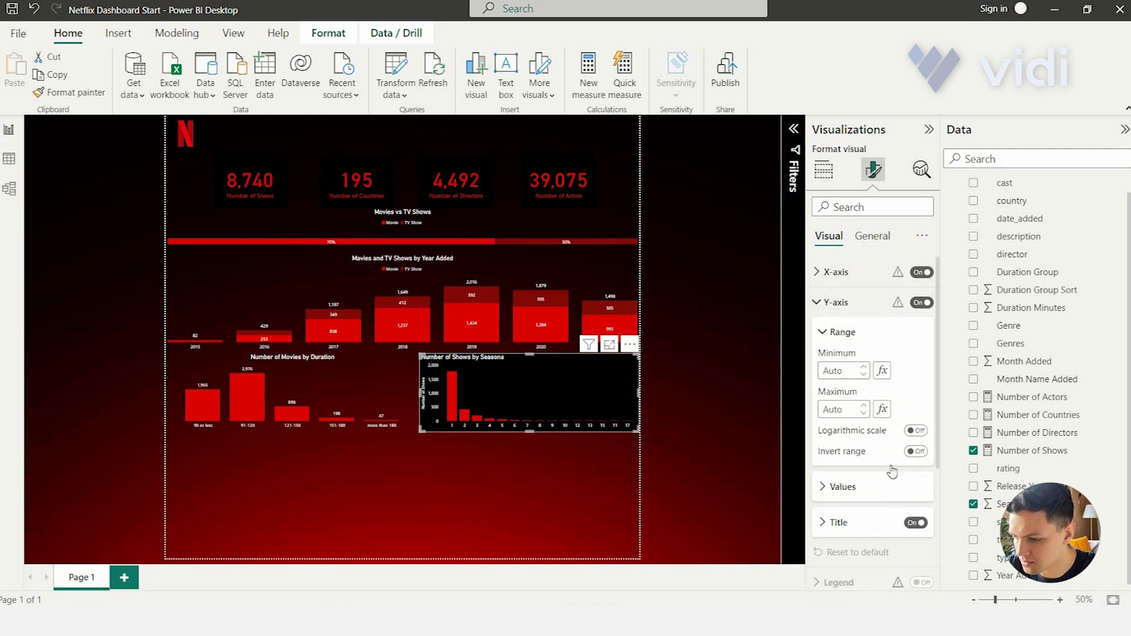
{"action": "scroll", "coordinate": [893, 471], "scroll_direction": "down", "scroll_amount": 1}
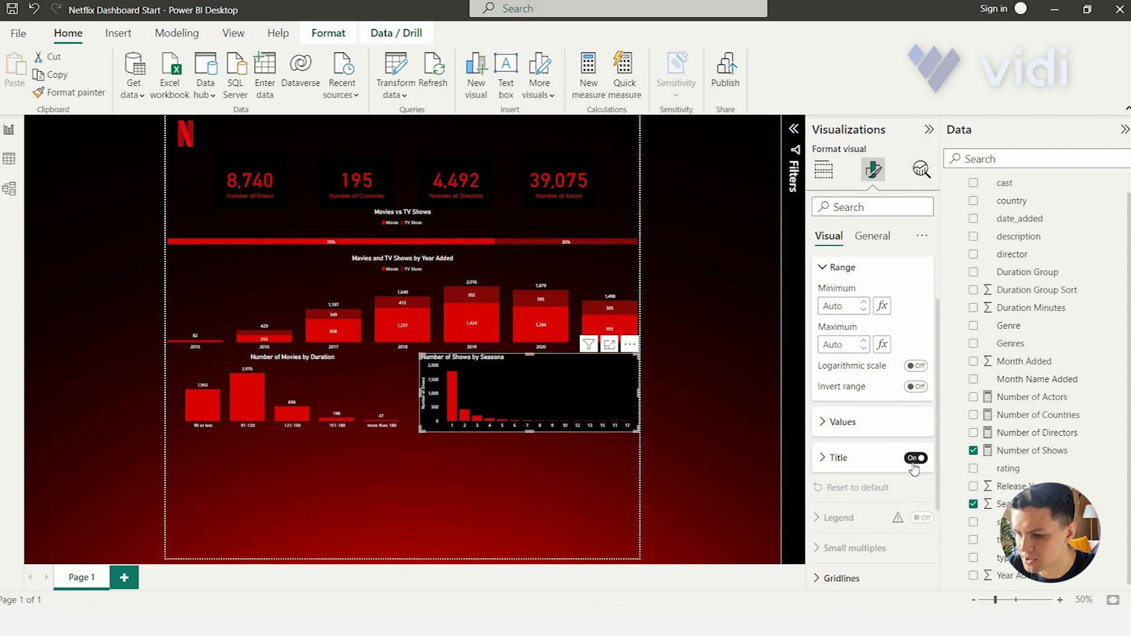
{"action": "left_click", "coordinate": [915, 458]}
{"action": "scroll", "coordinate": [923, 306], "scroll_direction": "up", "scroll_amount": 1}
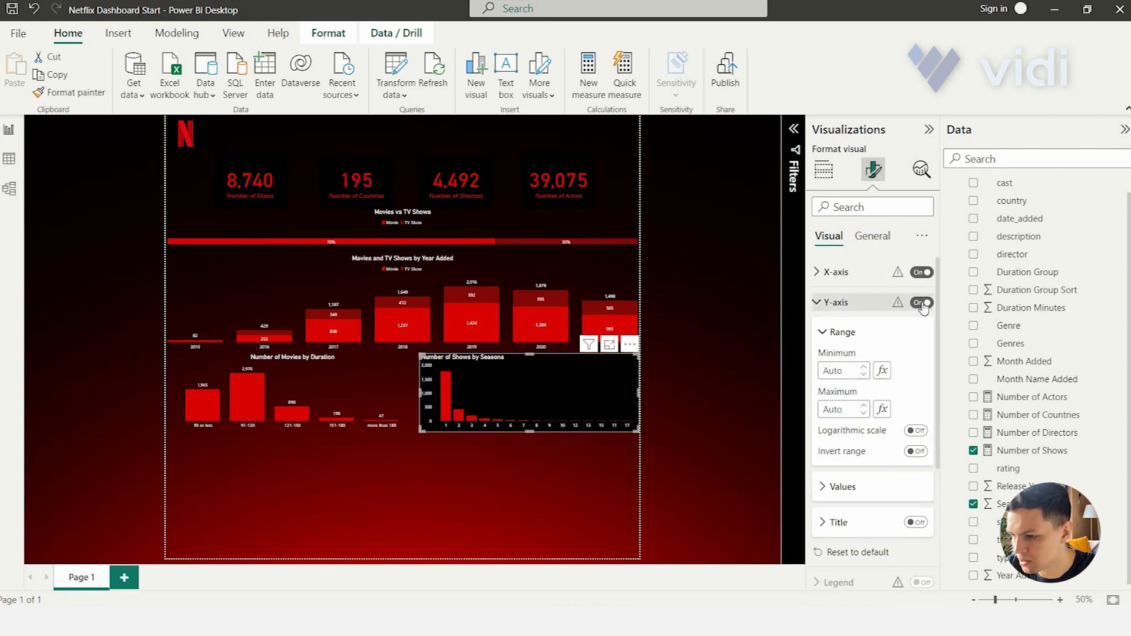
{"action": "left_click", "coordinate": [922, 304]}
{"action": "scroll", "coordinate": [842, 359], "scroll_direction": "down", "scroll_amount": 3}
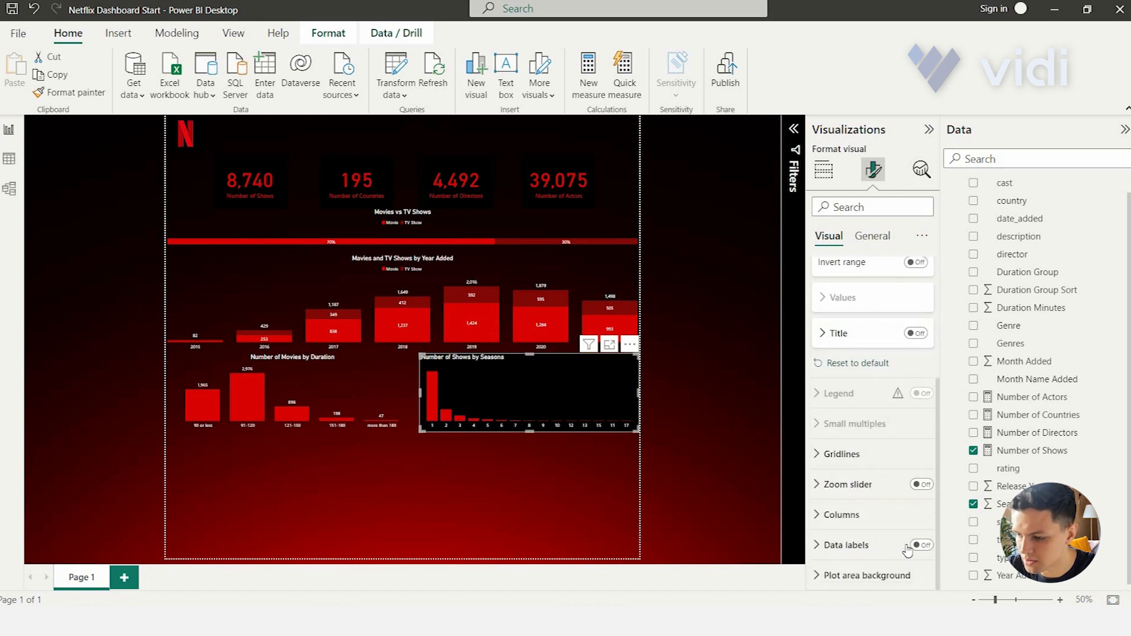
{"action": "left_click", "coordinate": [923, 545]}
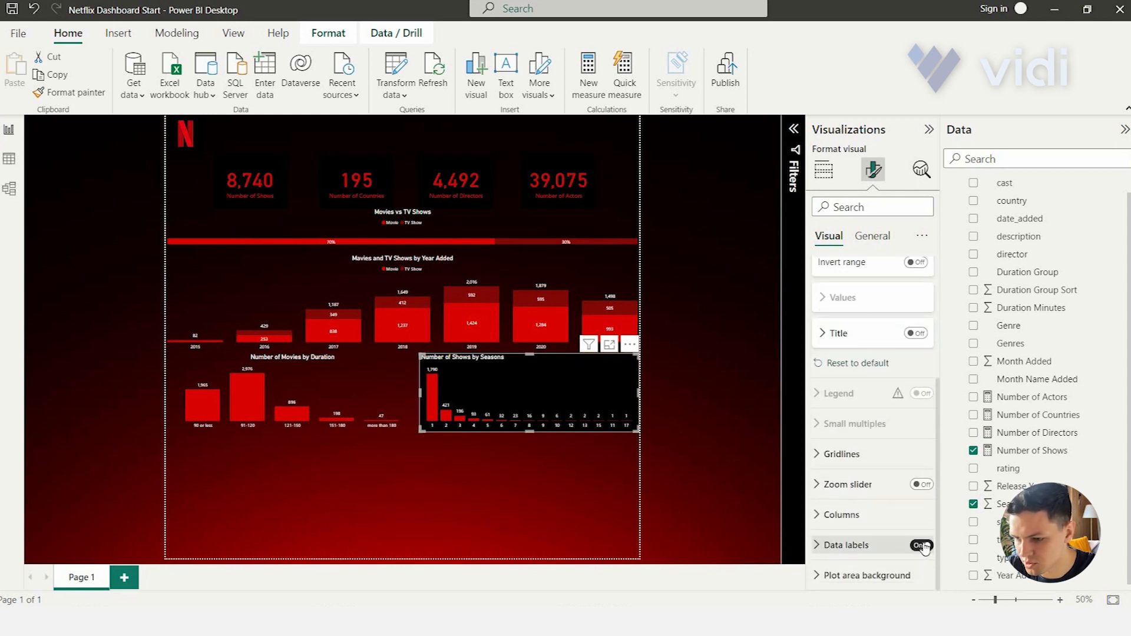
Step: Change the Seasons chart's title to "Number of TV Shows by Season" and center it horizontally
{"action": "left_click", "coordinate": [872, 239]}
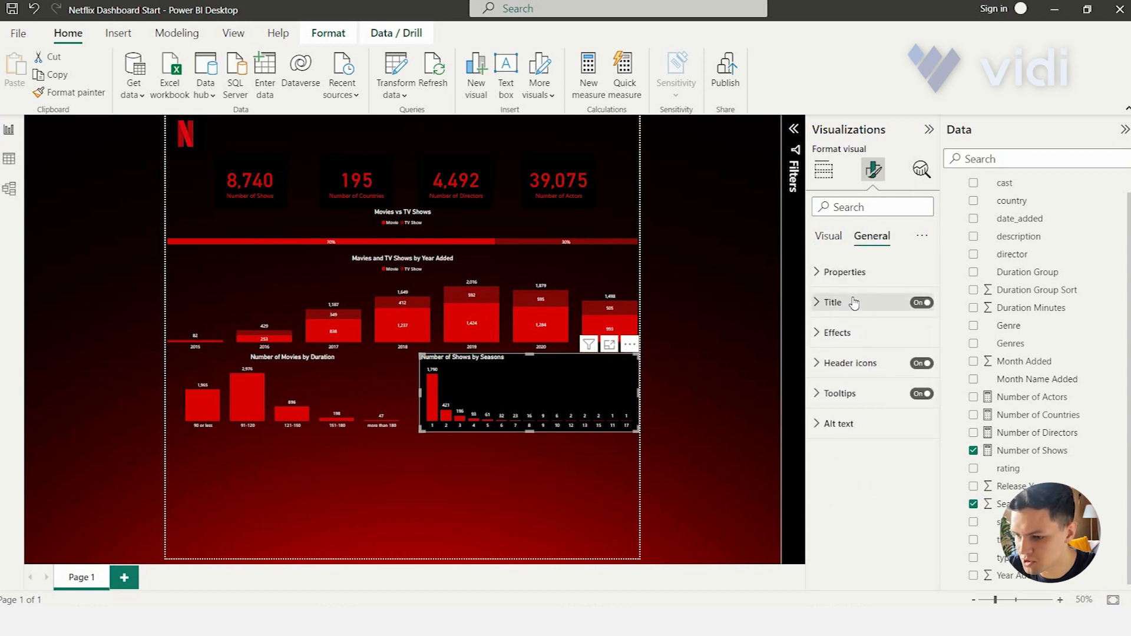
{"action": "left_click", "coordinate": [858, 303]}
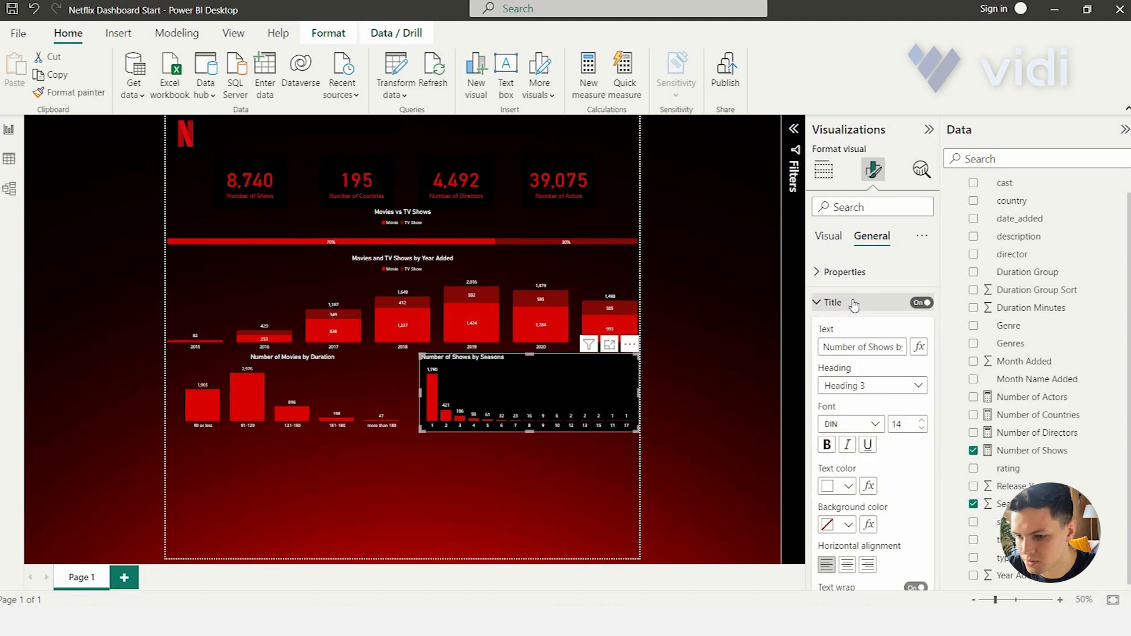
{"action": "triple_click", "coordinate": [855, 348]}
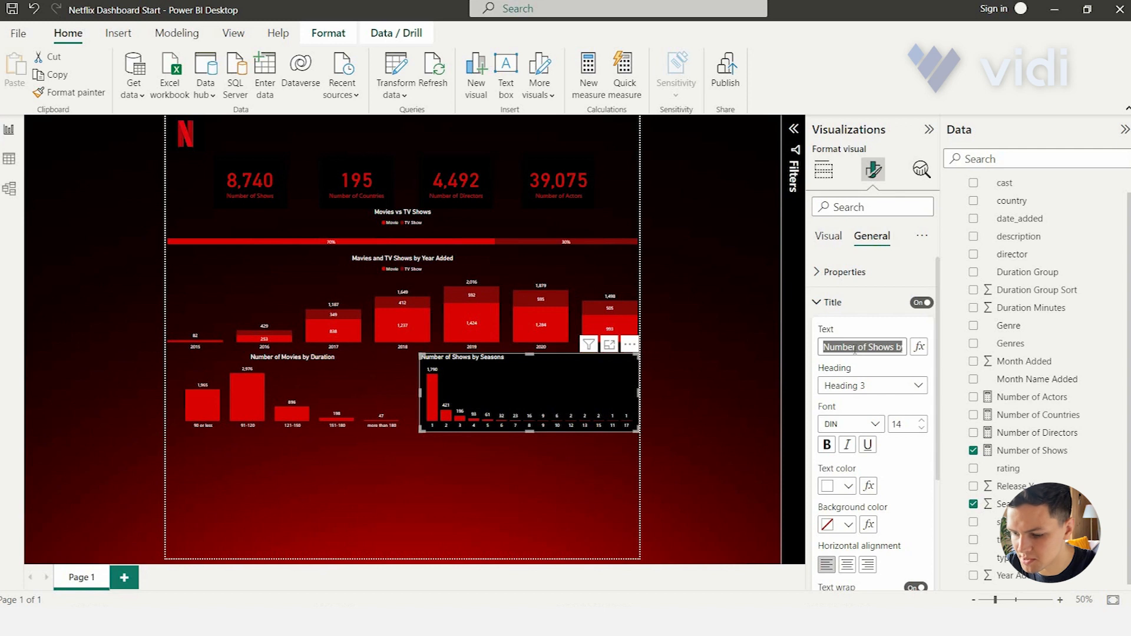
{"action": "type", "text": "Number"}
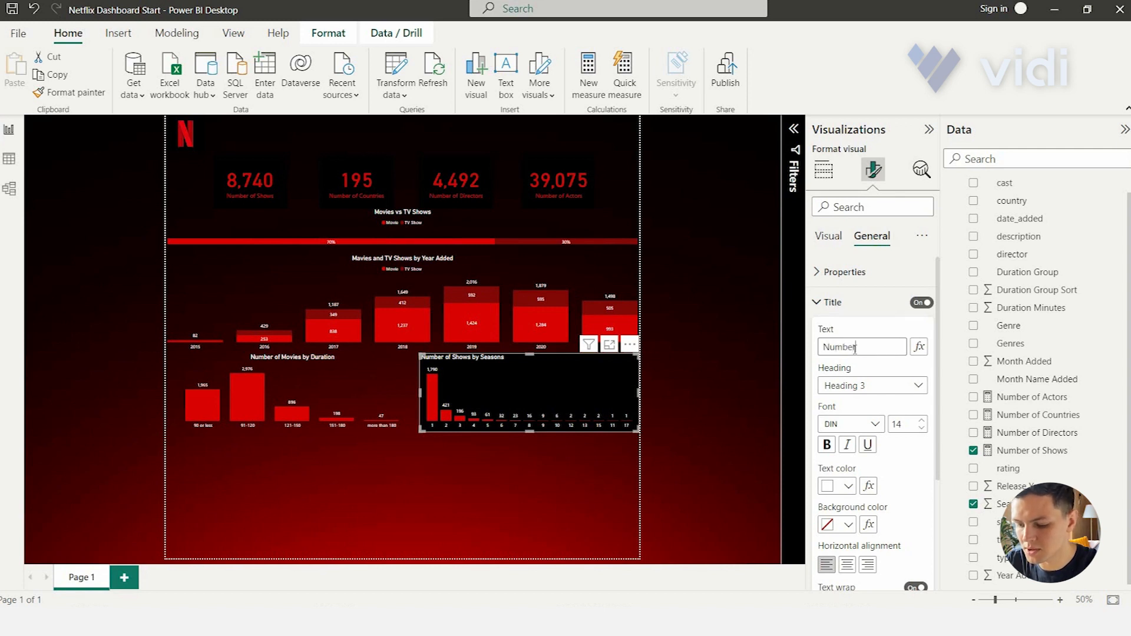
{"action": "type", "text": " of TV"}
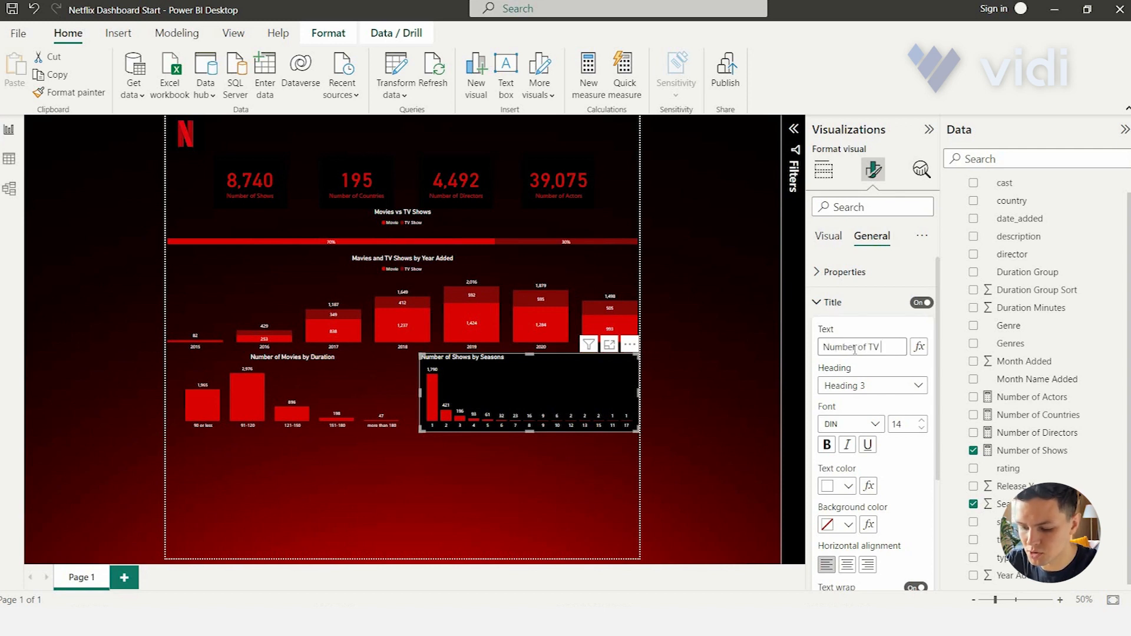
{"action": "type", "text": " Shows by"}
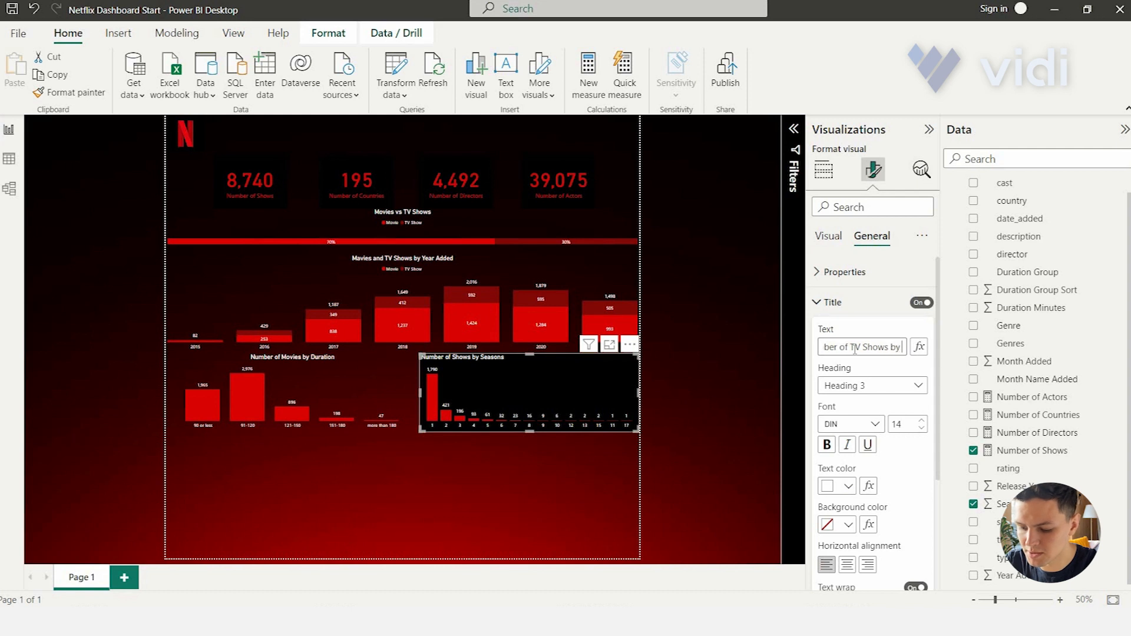
{"action": "type", "text": " Season"}
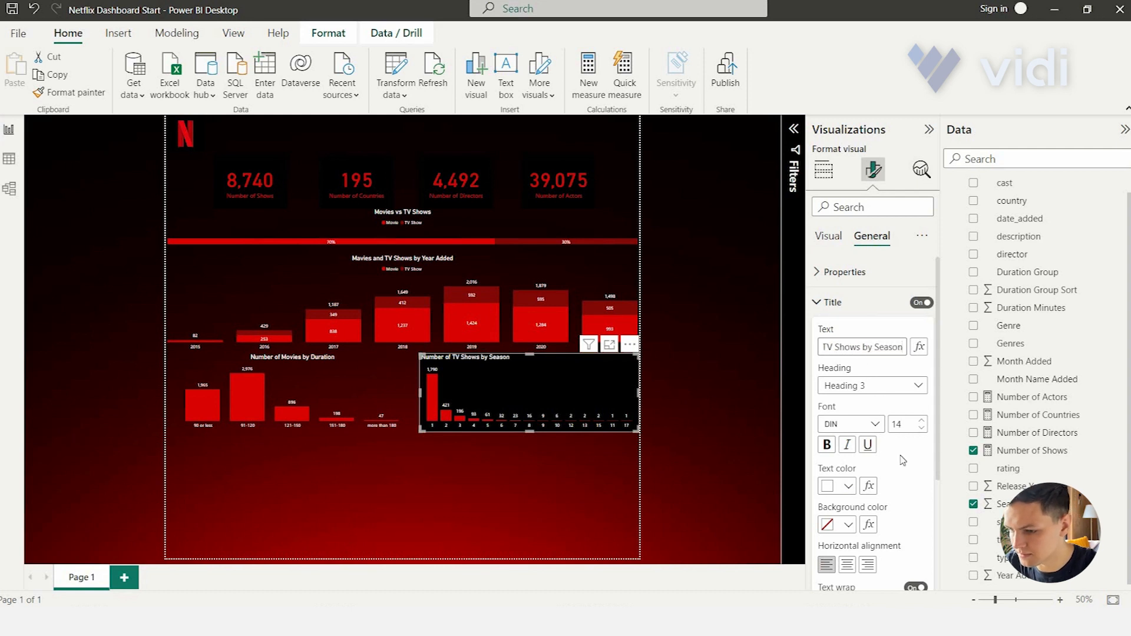
{"action": "scroll", "coordinate": [856, 506], "scroll_direction": "down", "scroll_amount": 1}
{"action": "left_click", "coordinate": [849, 504]}
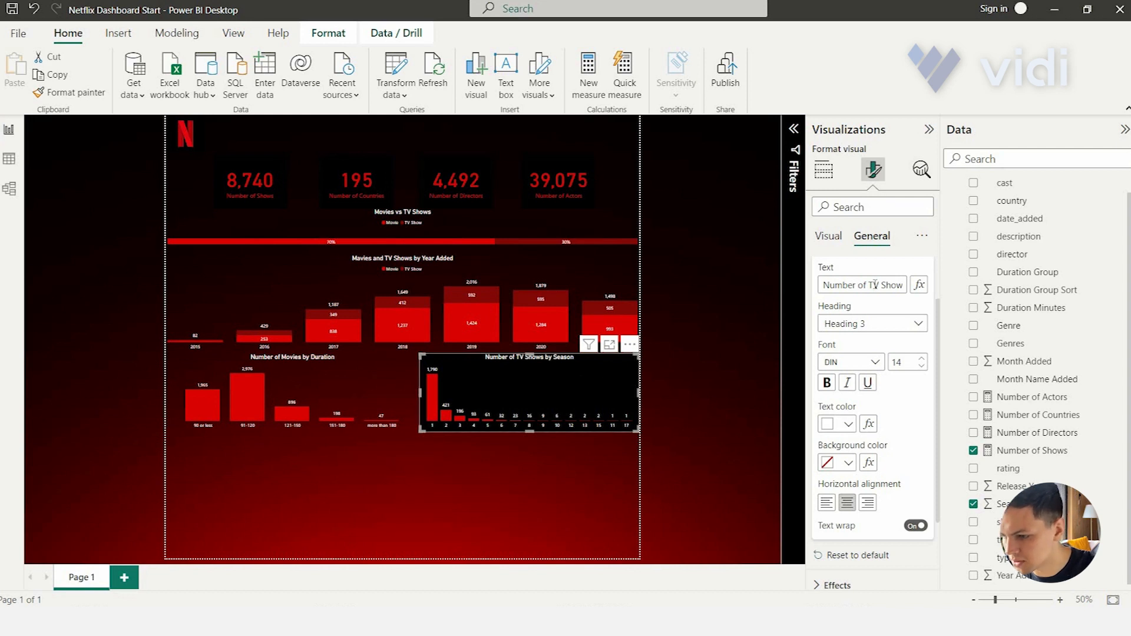
Step: Turn off the background effect of the TV shows by season chart
{"action": "scroll", "coordinate": [864, 291], "scroll_direction": "down", "scroll_amount": 1}
{"action": "scroll", "coordinate": [857, 277], "scroll_direction": "up", "scroll_amount": 2}
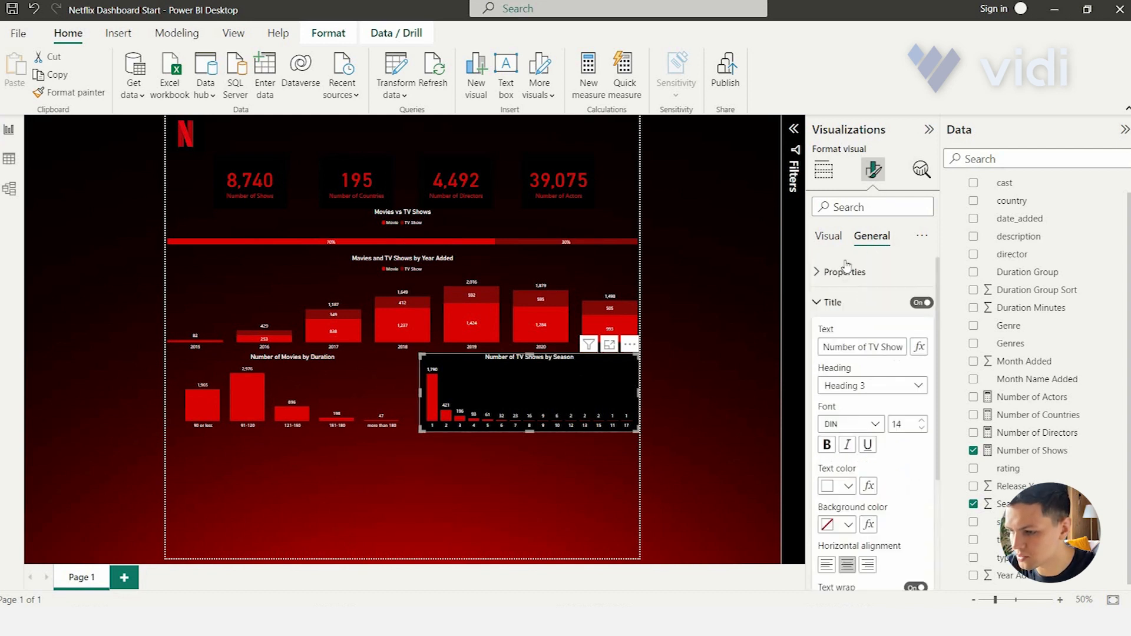
{"action": "left_click", "coordinate": [831, 237]}
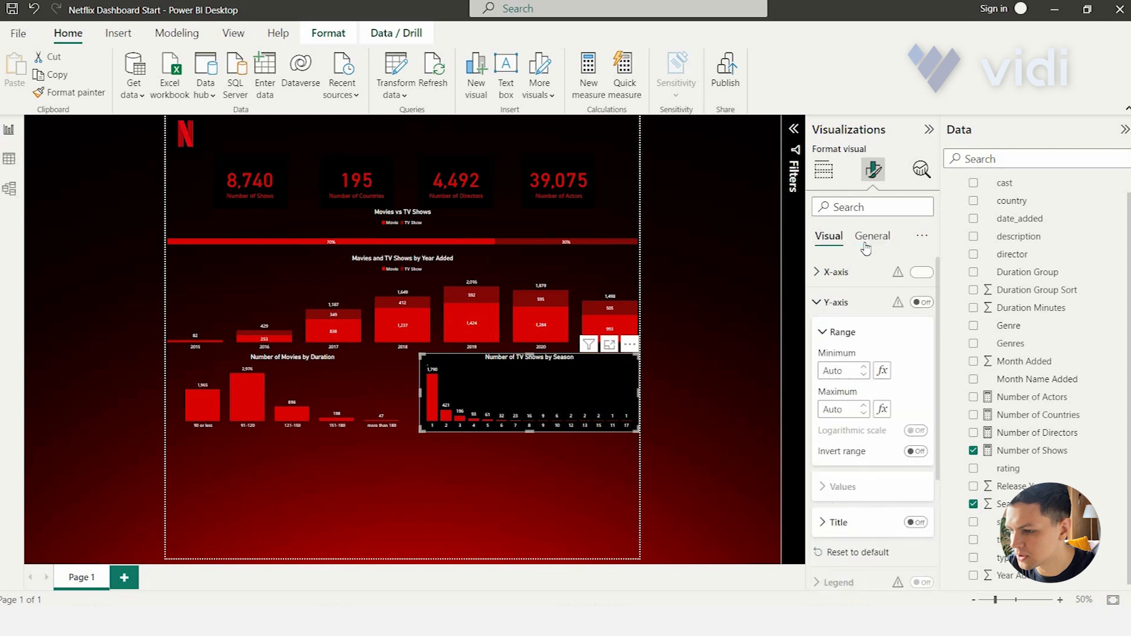
{"action": "left_click", "coordinate": [871, 237]}
{"action": "left_click", "coordinate": [845, 302]}
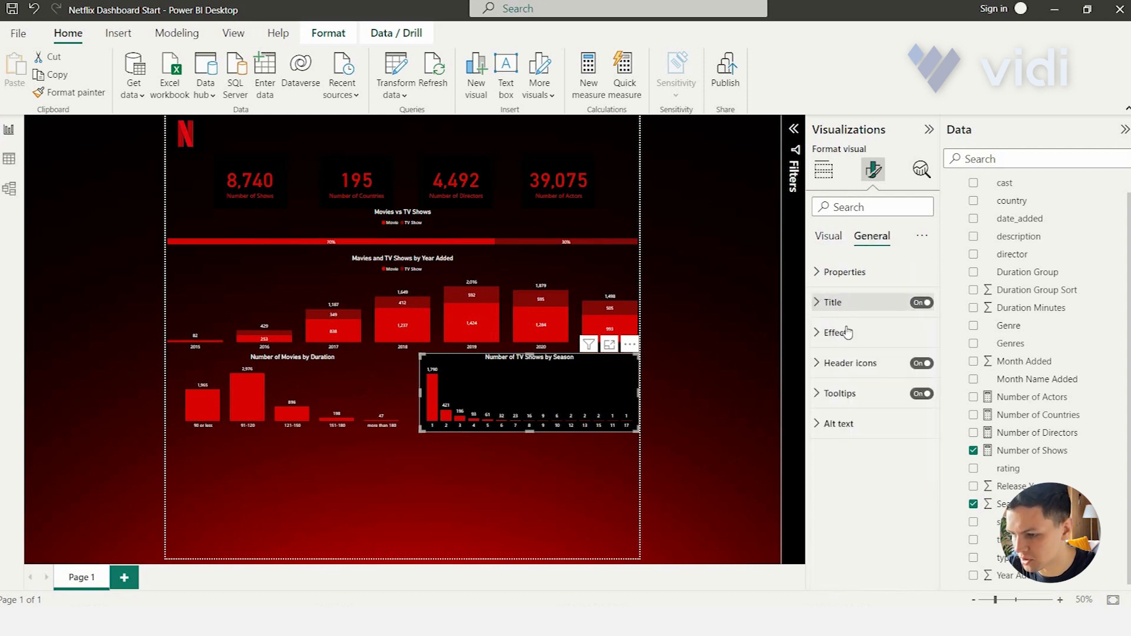
{"action": "left_click", "coordinate": [847, 331]}
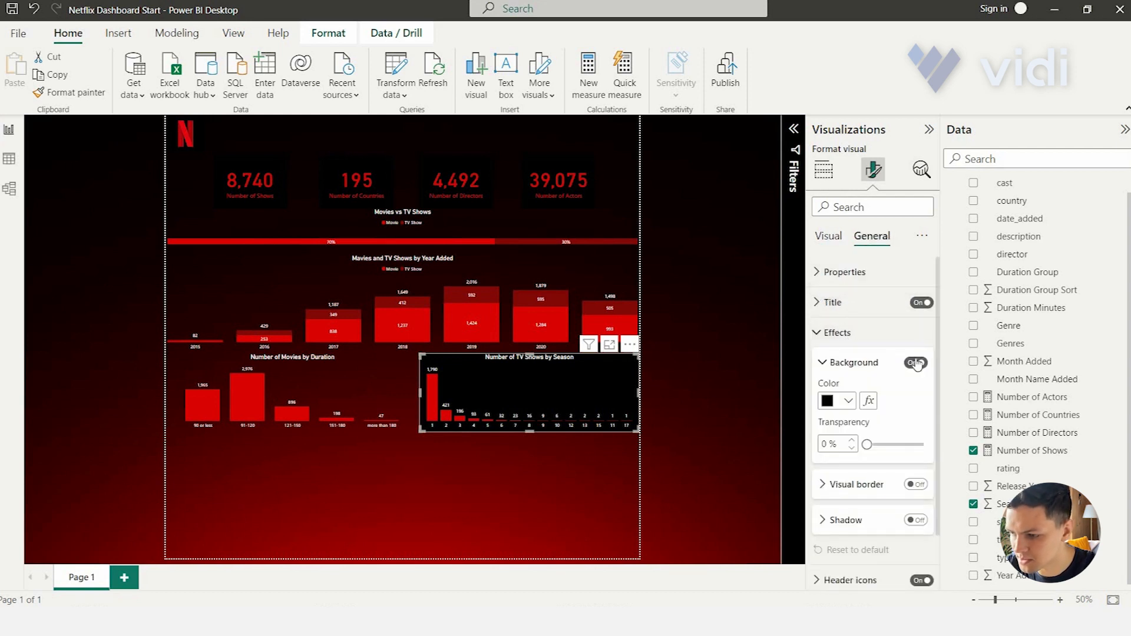
{"action": "left_click", "coordinate": [917, 363]}
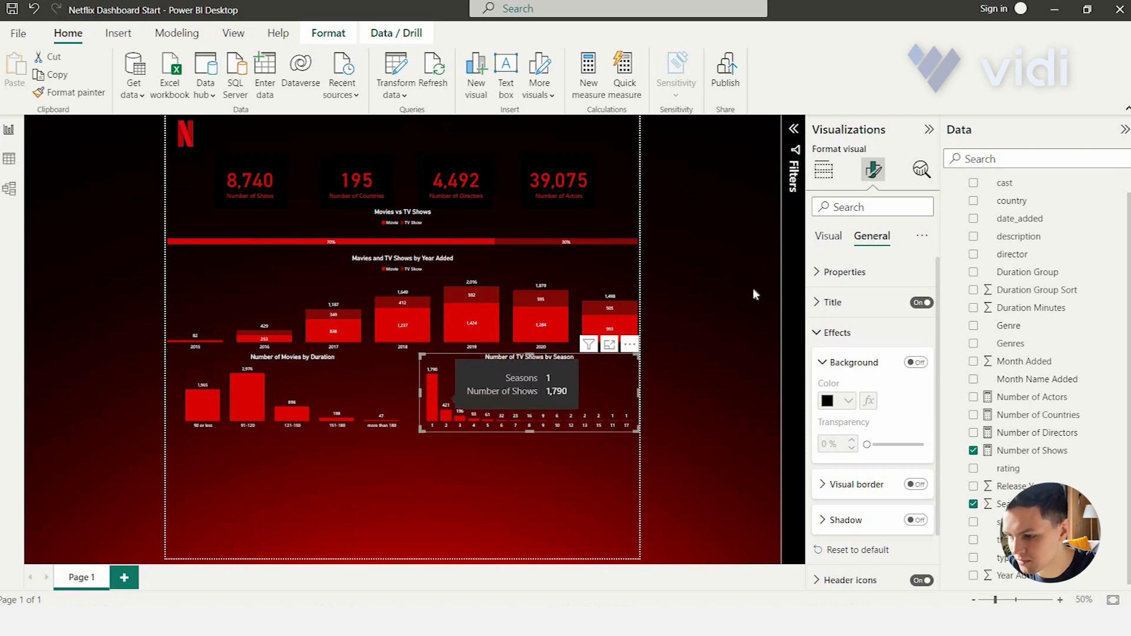
Step: Change the column color of the Number of TV Shows by Season chart to dark red and deselect the chart
{"action": "left_click", "coordinate": [838, 335]}
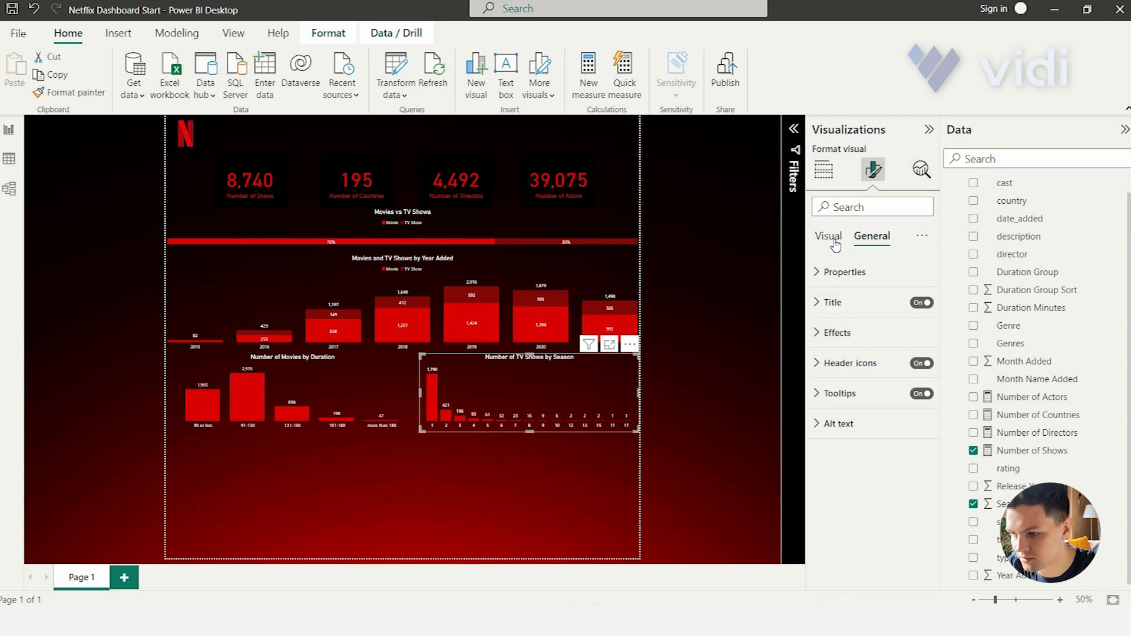
{"action": "left_click", "coordinate": [829, 237]}
{"action": "left_click", "coordinate": [832, 303]}
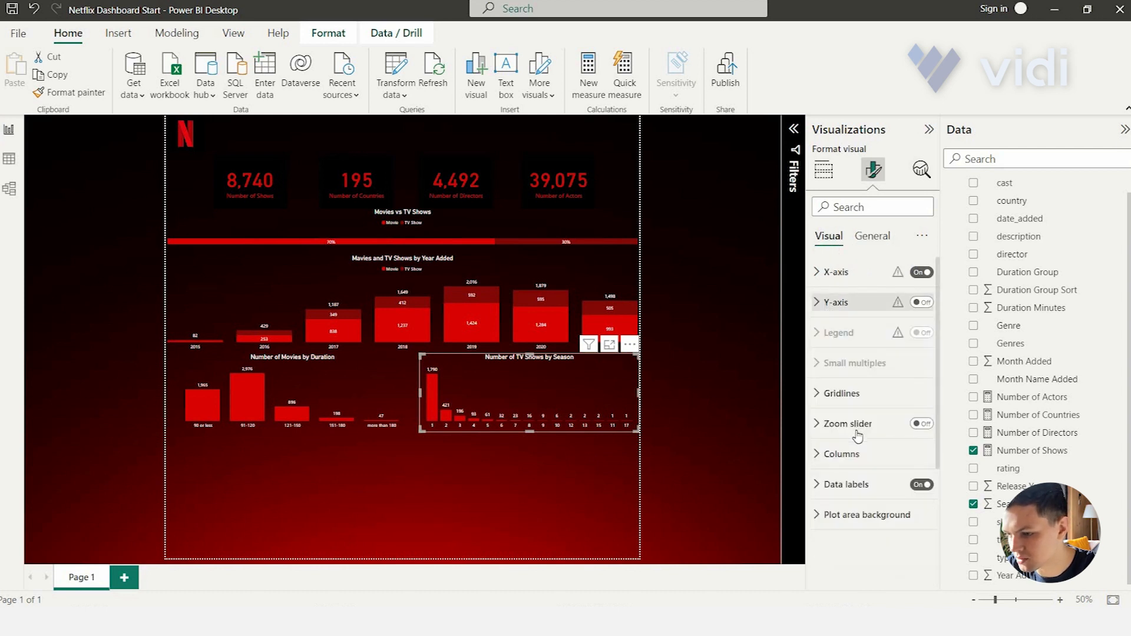
{"action": "left_click", "coordinate": [841, 454]}
{"action": "scroll", "coordinate": [861, 459], "scroll_direction": "down", "scroll_amount": 2}
{"action": "left_click", "coordinate": [841, 437]}
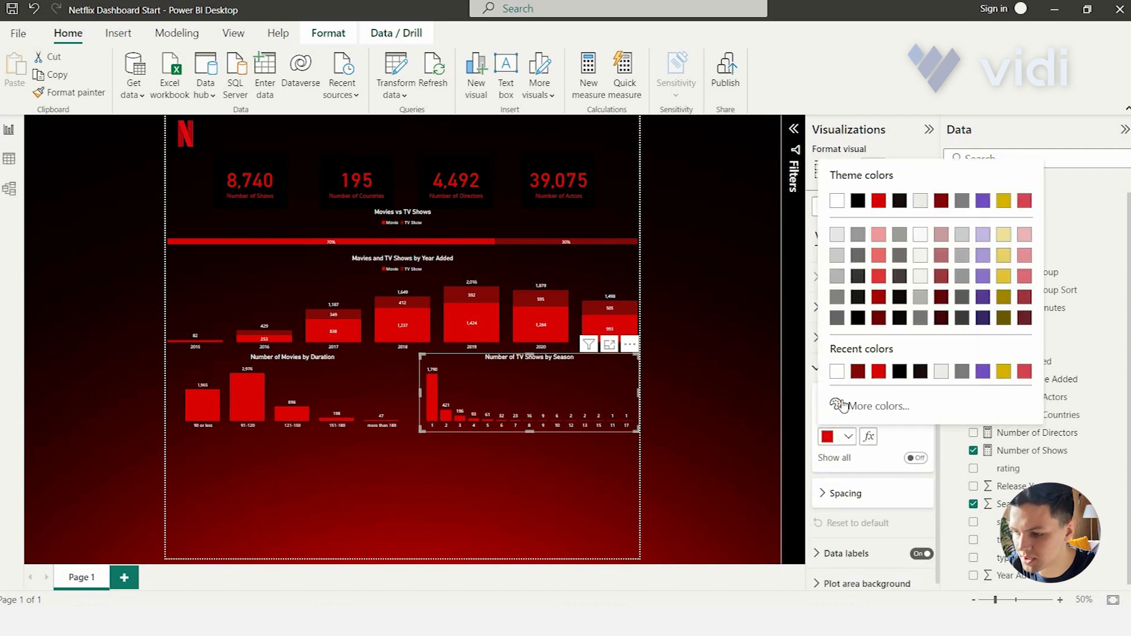
{"action": "left_click", "coordinate": [859, 372]}
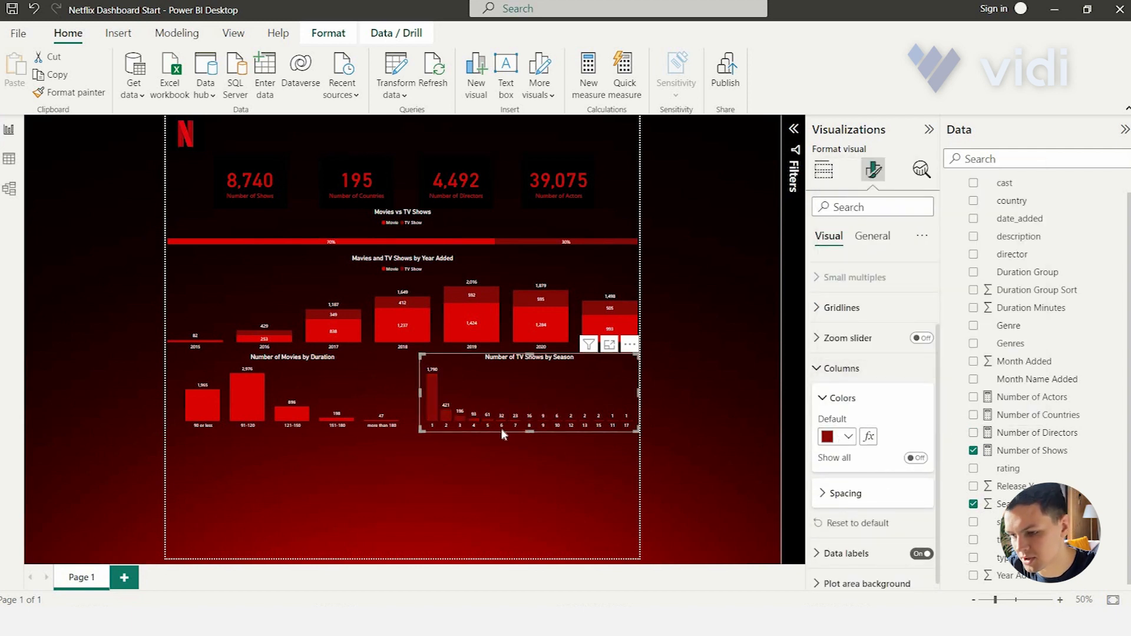
{"action": "left_click", "coordinate": [394, 388]}
{"action": "left_click", "coordinate": [494, 377]}
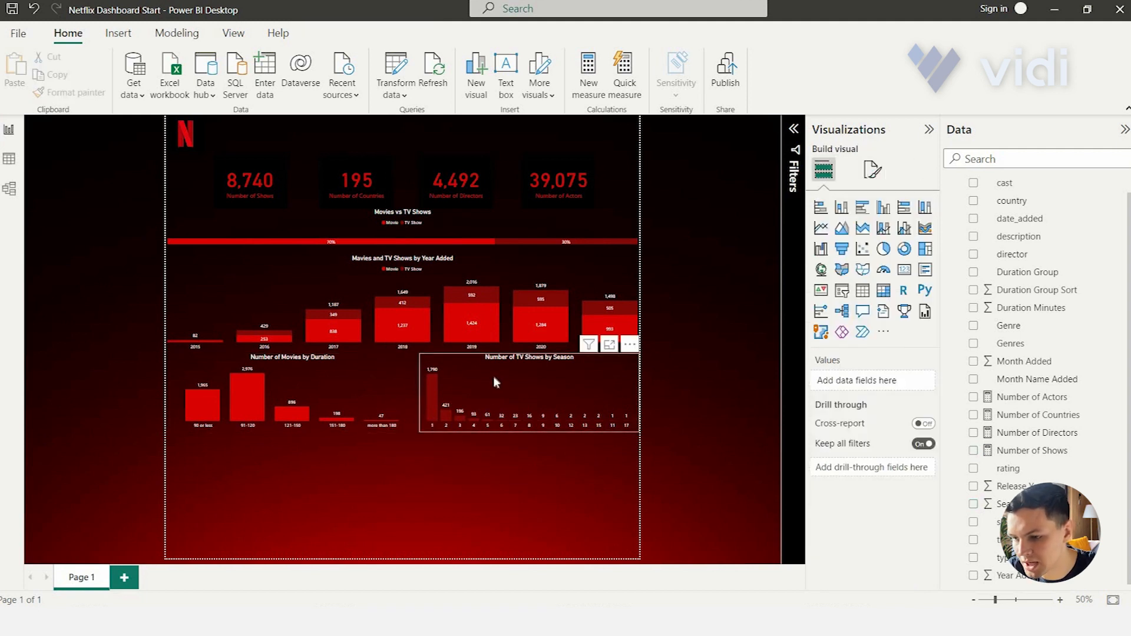
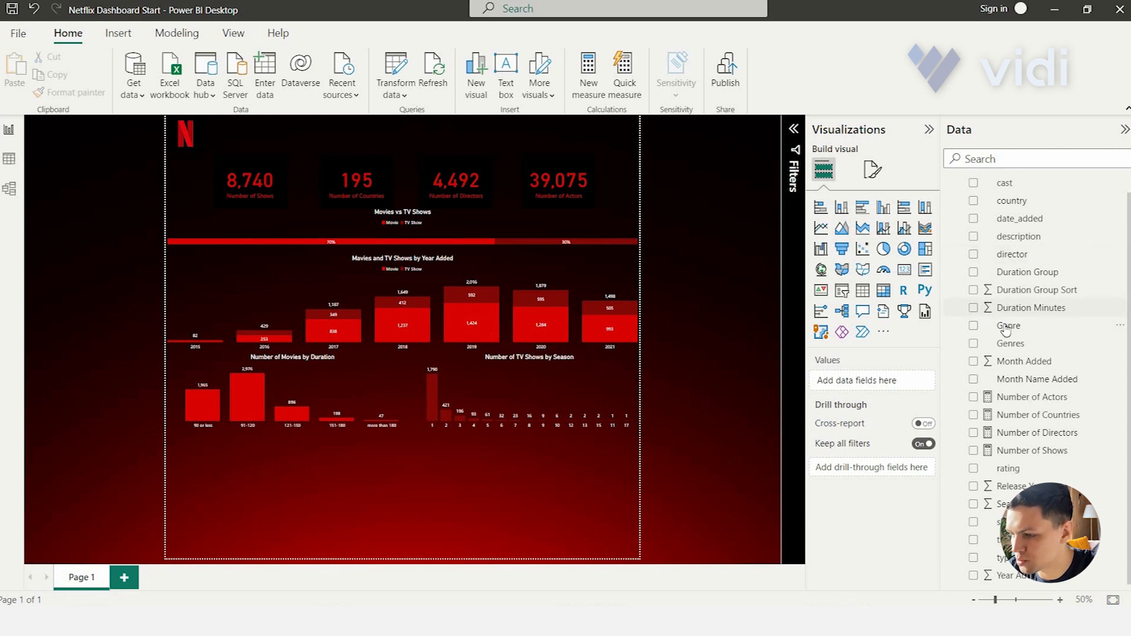
Step: Add a Genre table with Number of Shows below the movie duration chart and stretch it vertically to fill the space down to the page edge
{"action": "left_click_drag", "start_coordinate": [1006, 330], "coordinate": [254, 512]}
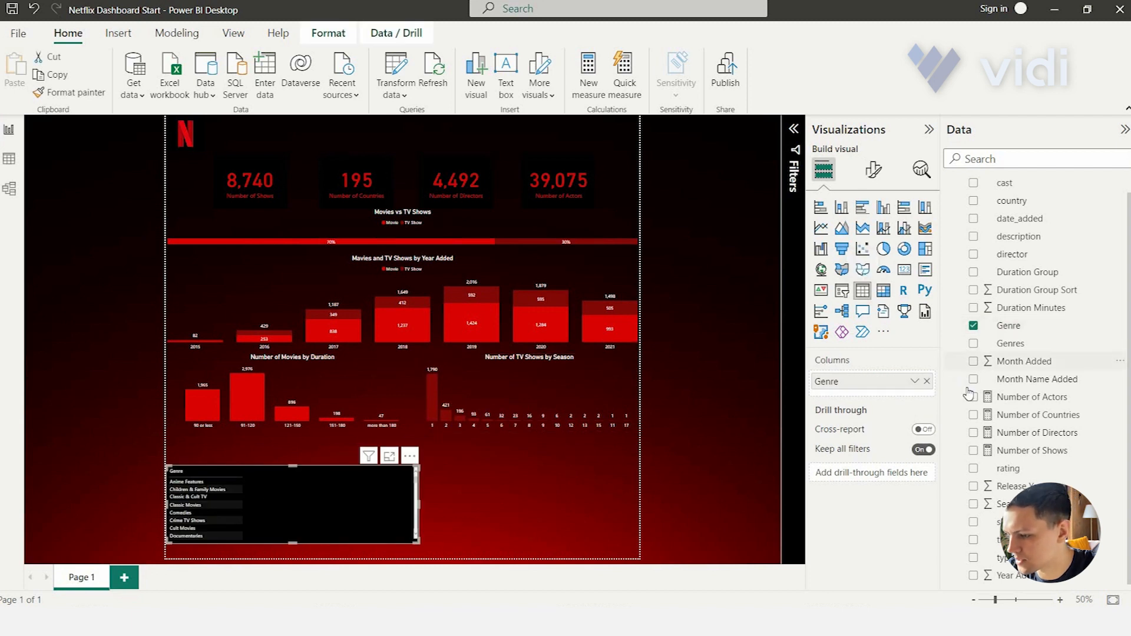
{"action": "left_click", "coordinate": [974, 451]}
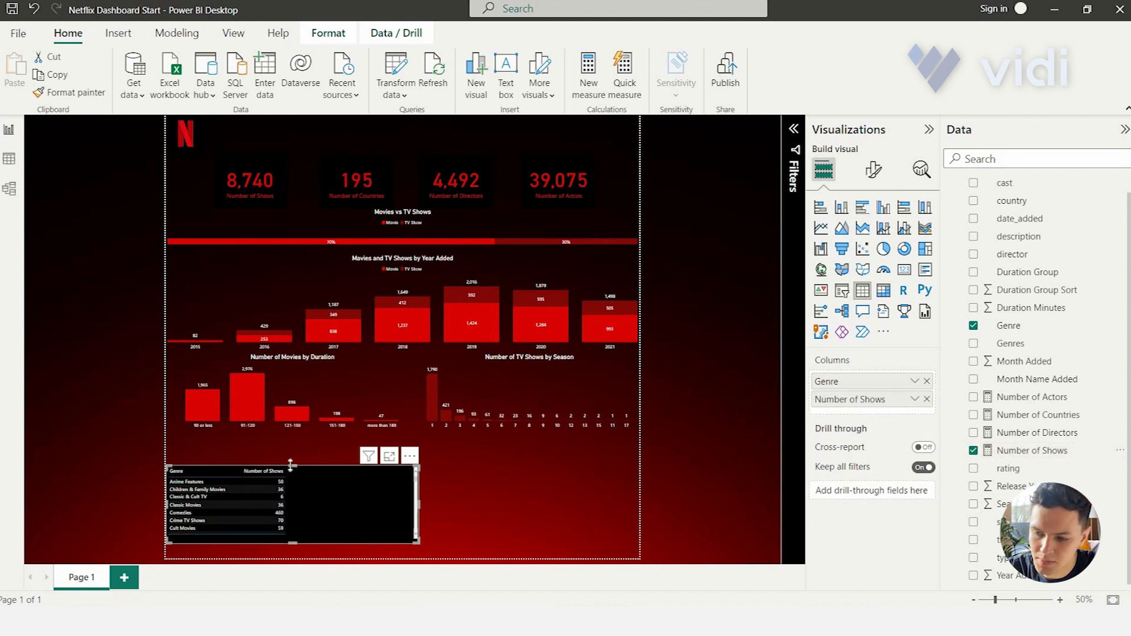
{"action": "left_click_drag", "start_coordinate": [295, 457], "coordinate": [301, 432]}
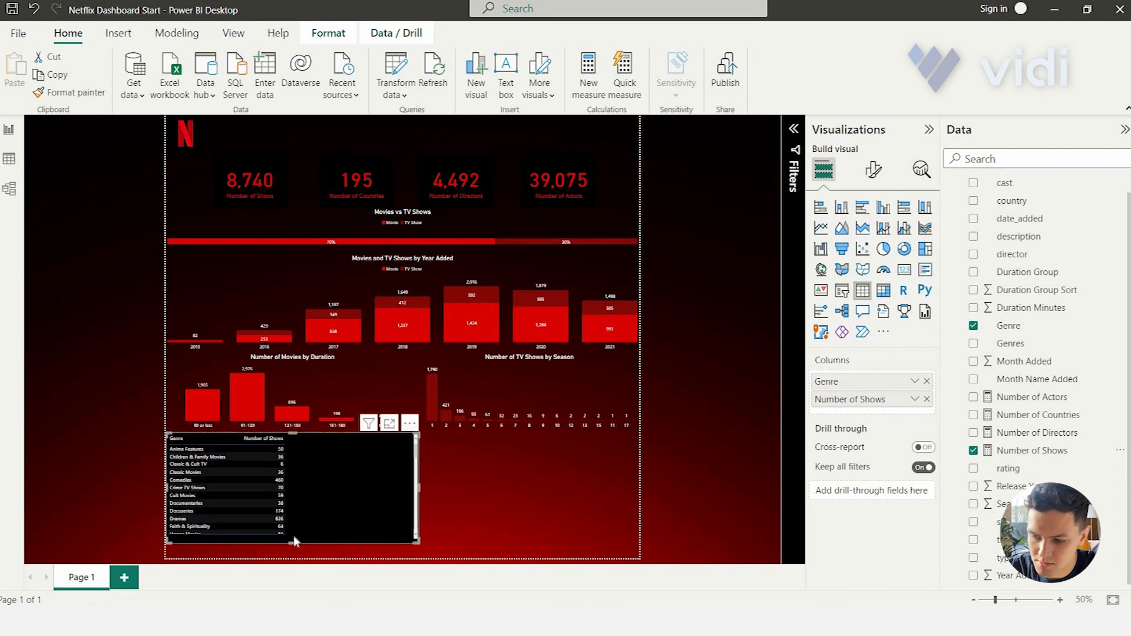
{"action": "left_click_drag", "start_coordinate": [293, 543], "coordinate": [285, 564]}
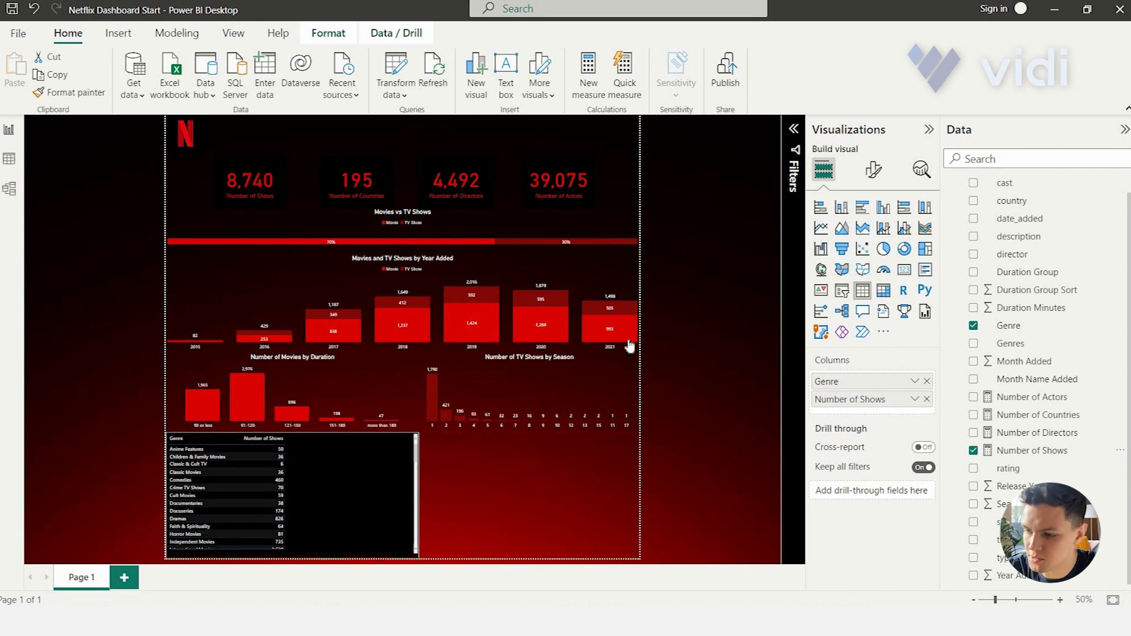
Step: Convert the genre table to a stacked bar chart, trying the stacked column version before settling on horizontal bars
{"action": "left_click", "coordinate": [820, 207]}
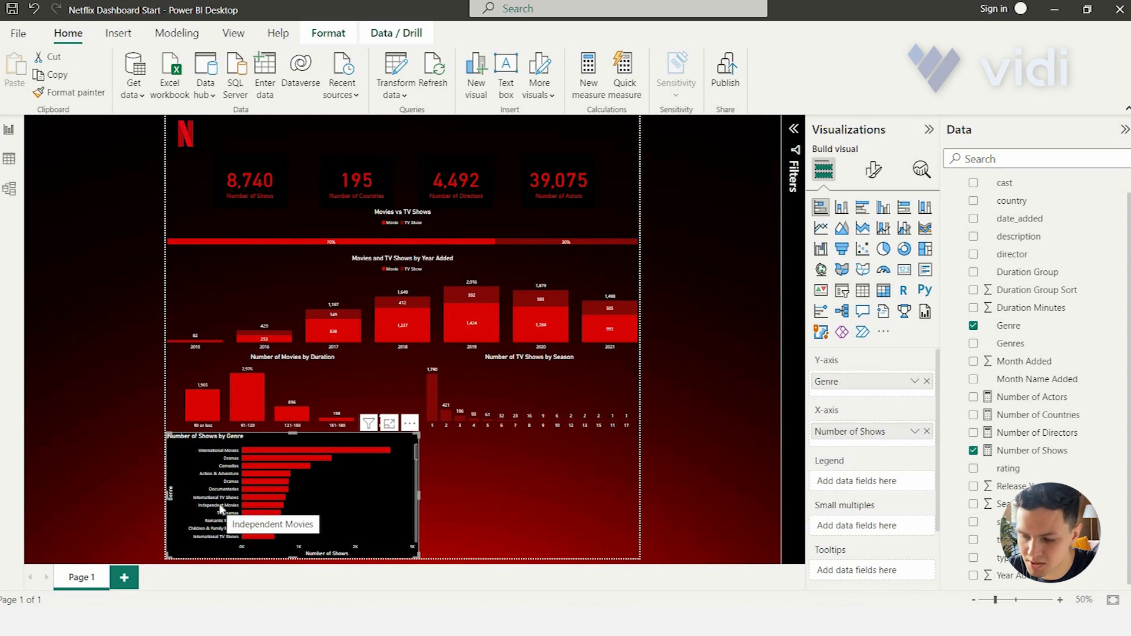
{"action": "left_click", "coordinate": [843, 214]}
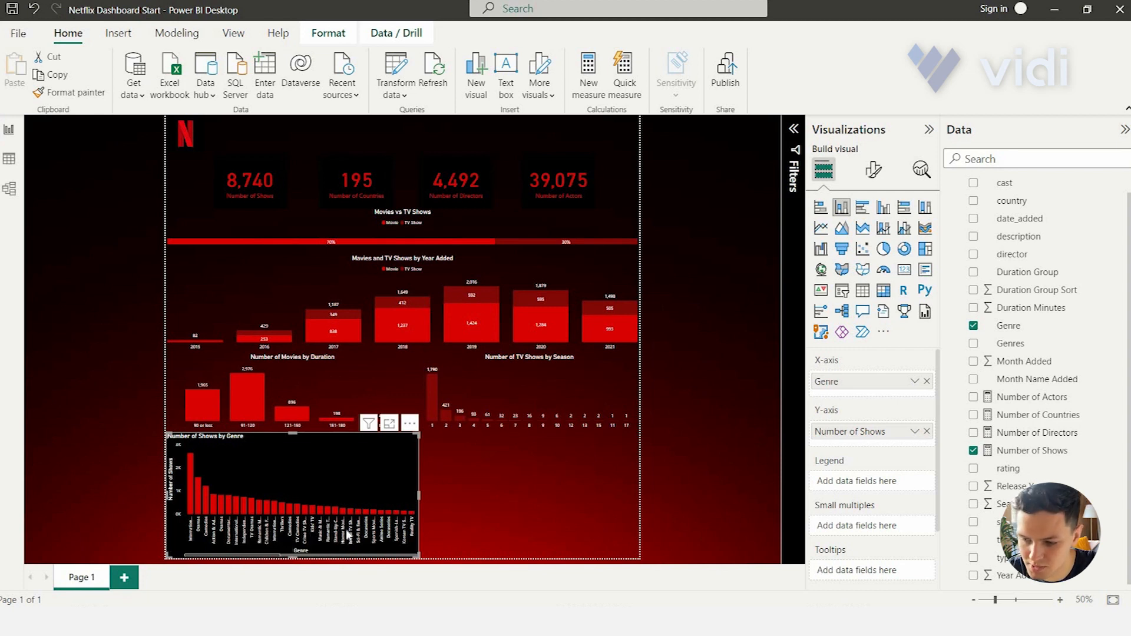
{"action": "left_click", "coordinate": [820, 207]}
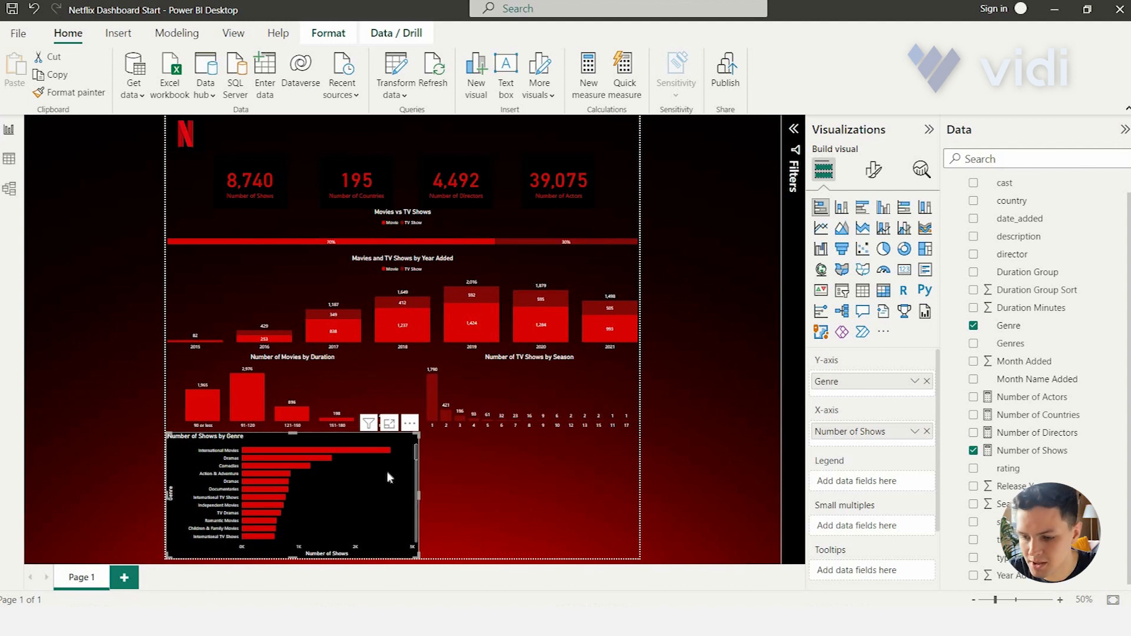
Step: Turn off the genre bar chart's X-axis title and the X-axis itself
{"action": "left_click", "coordinate": [875, 170]}
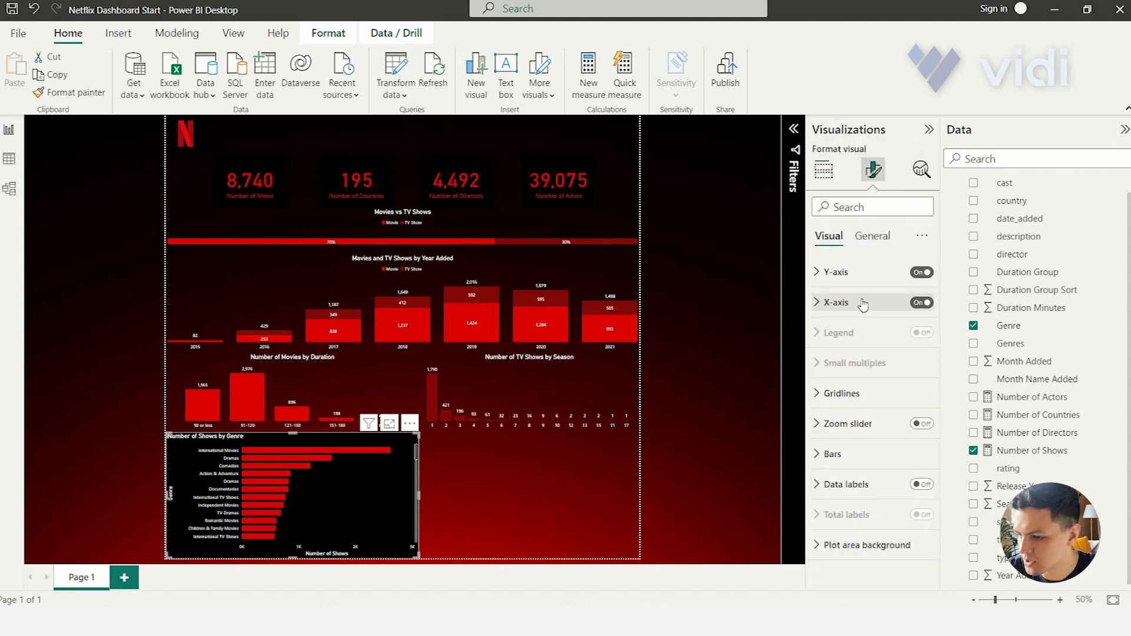
{"action": "left_click", "coordinate": [858, 303]}
{"action": "left_click", "coordinate": [916, 522]}
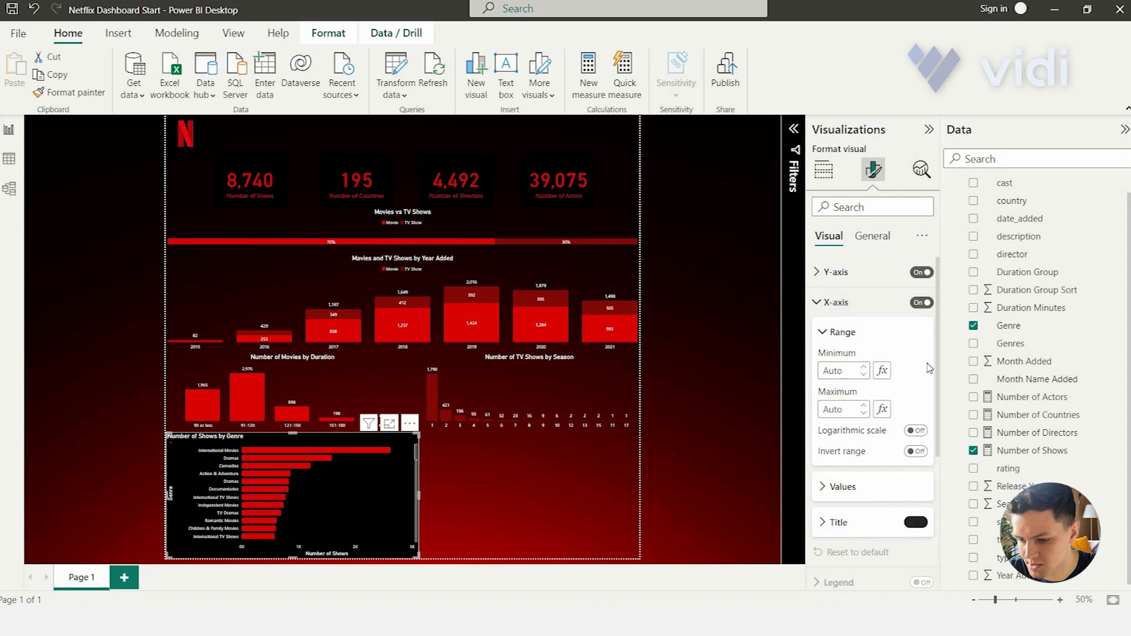
{"action": "left_click", "coordinate": [918, 304]}
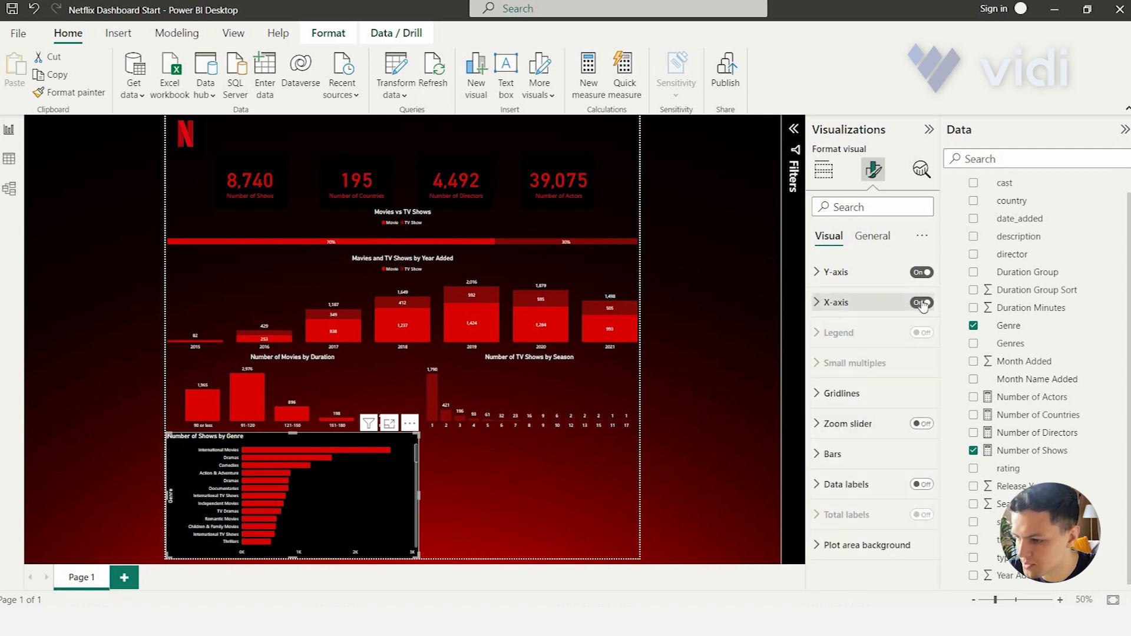
{"action": "left_click", "coordinate": [918, 303]}
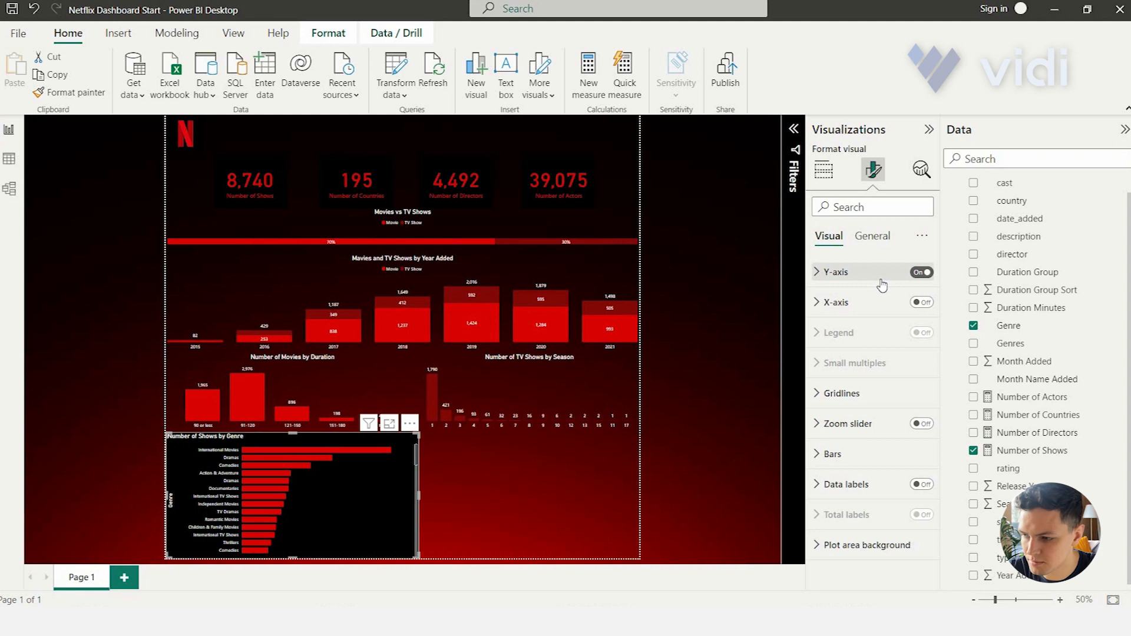
Step: Turn off the Y-axis title of the genre bar chart while keeping the genre names
{"action": "left_click", "coordinate": [882, 273]}
{"action": "left_click", "coordinate": [897, 506]}
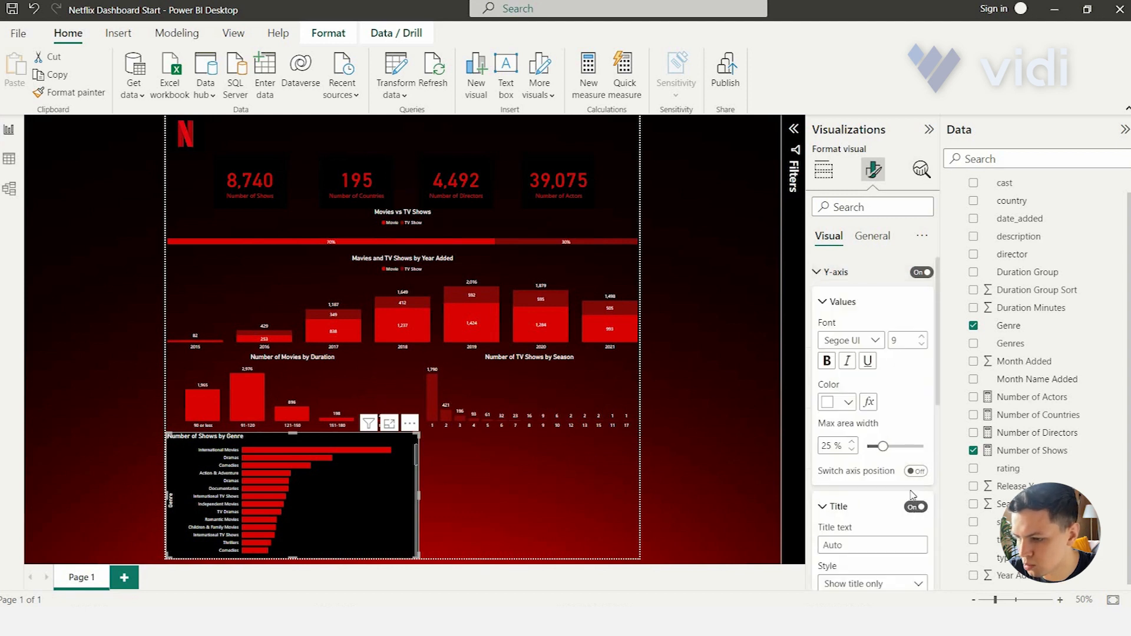
{"action": "left_click", "coordinate": [916, 507]}
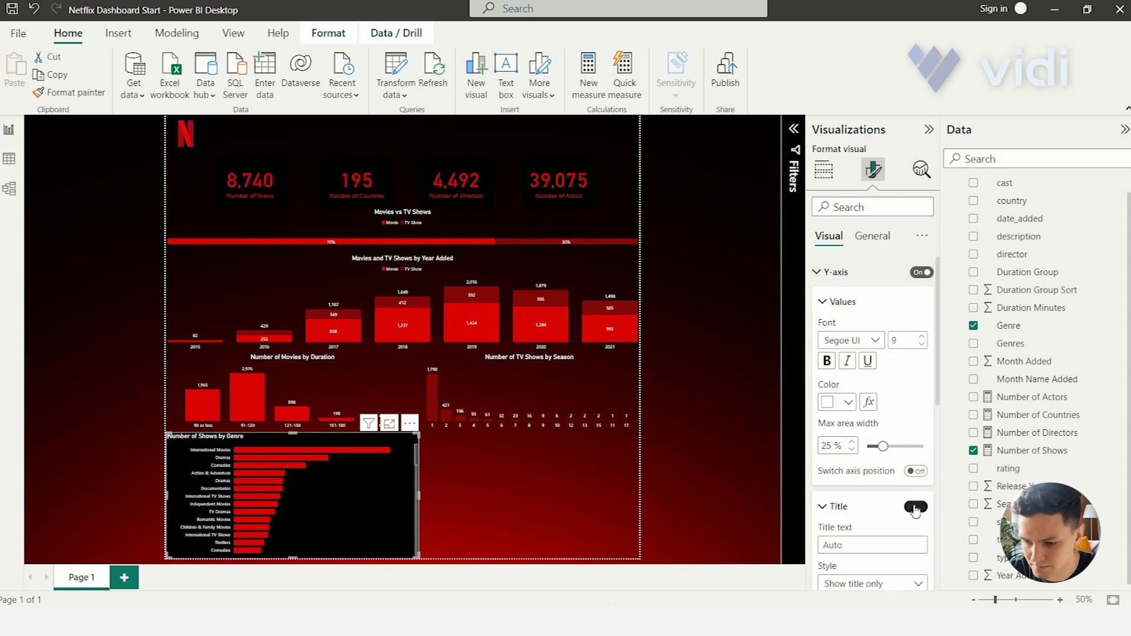
{"action": "left_click", "coordinate": [848, 274]}
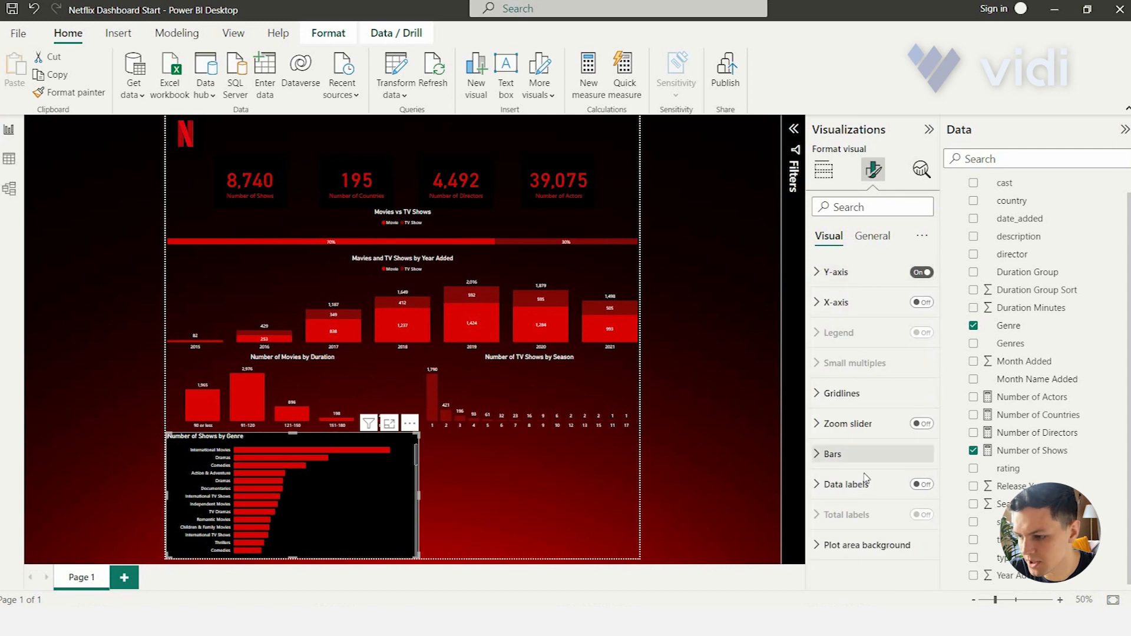
Step: Turn off the background effect of the genre bar chart
{"action": "left_click", "coordinate": [872, 236]}
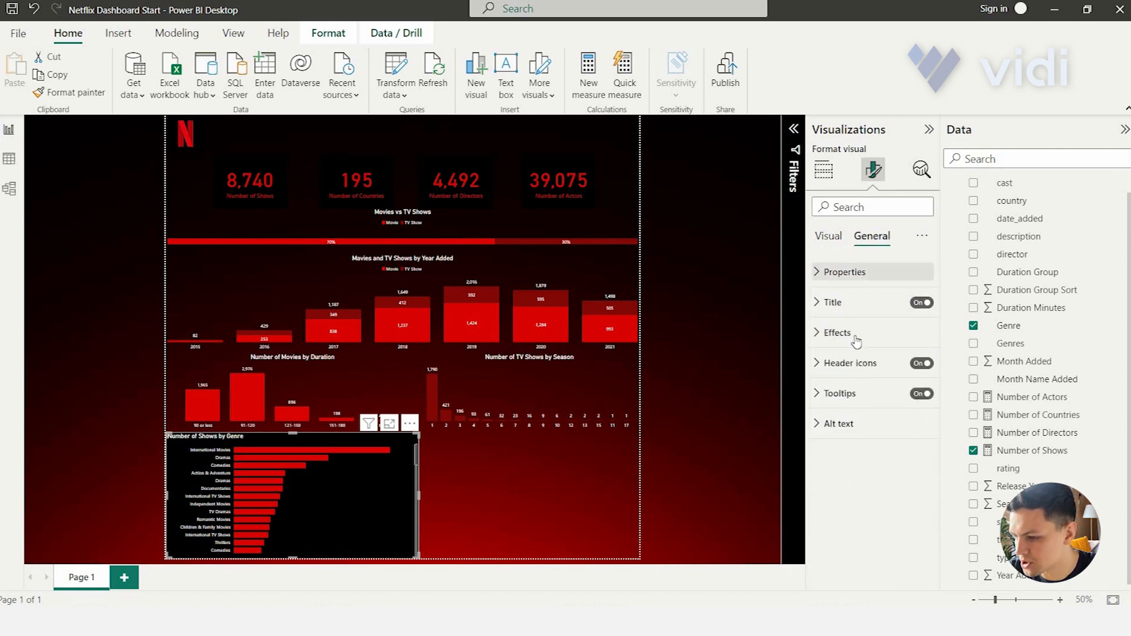
{"action": "left_click", "coordinate": [855, 333]}
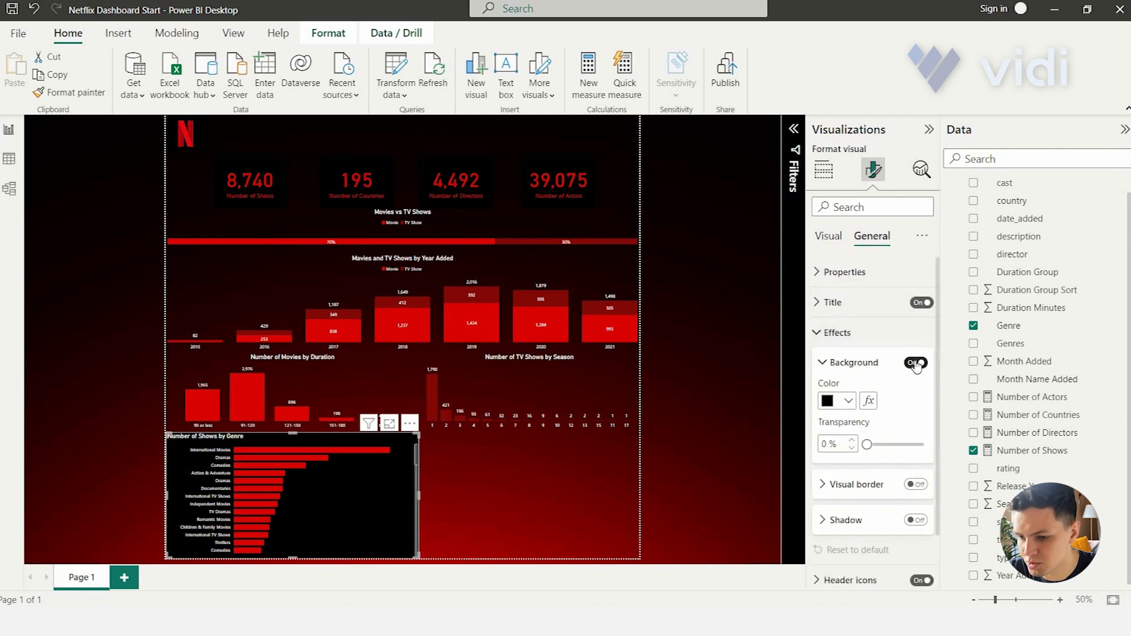
{"action": "left_click", "coordinate": [916, 363]}
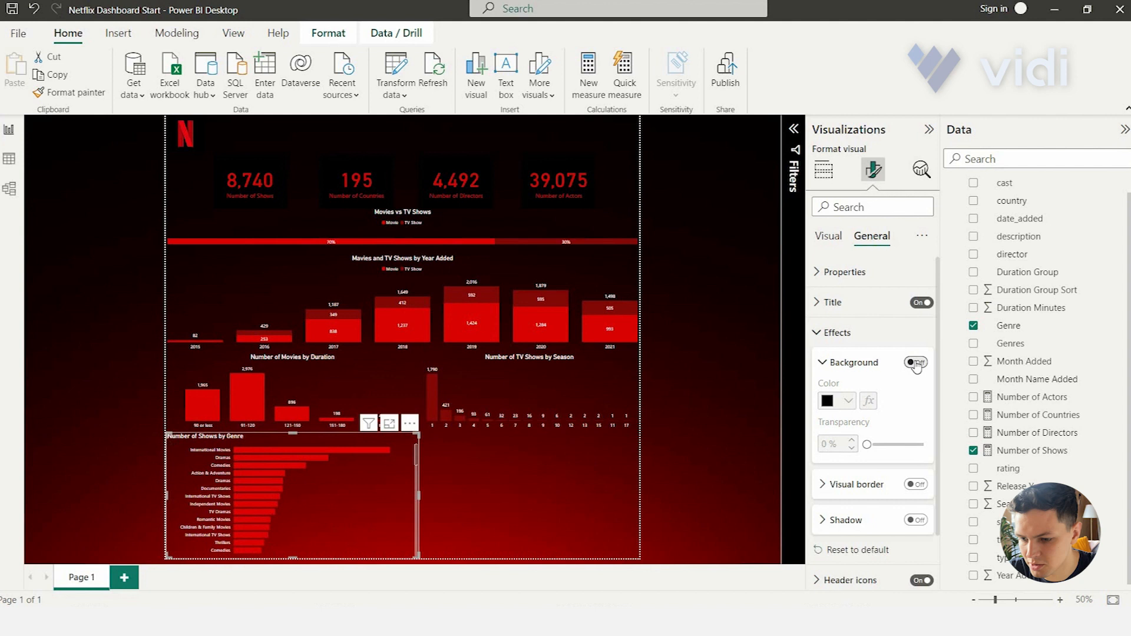
Step: Change the genre chart's title to "Movies and TV Shows by Genre" and center it horizontally
{"action": "left_click", "coordinate": [855, 311]}
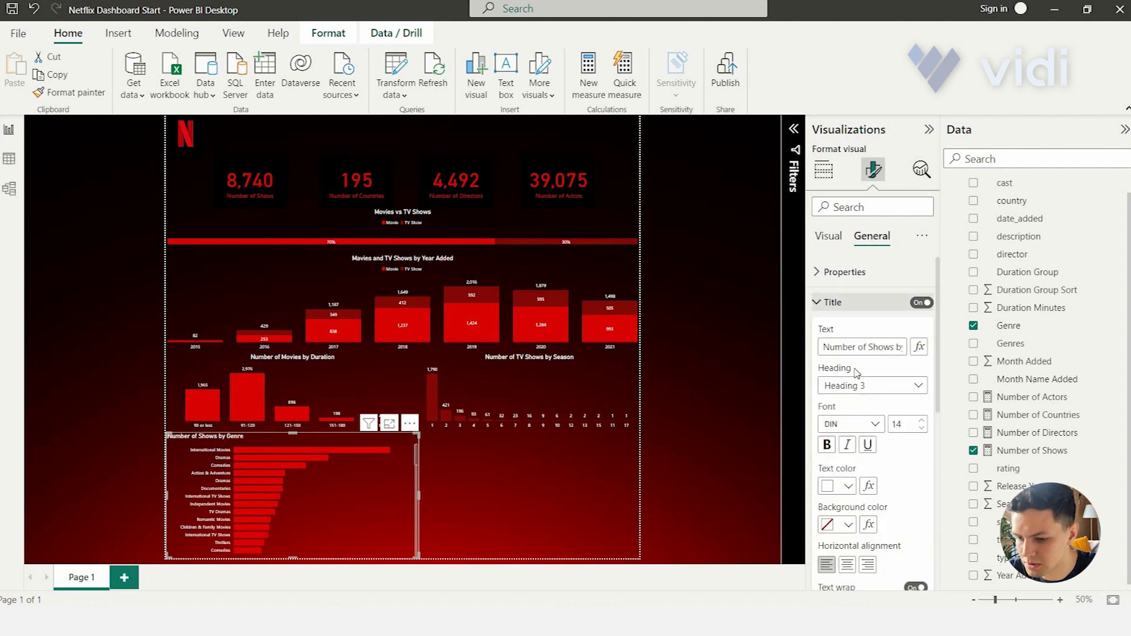
{"action": "triple_click", "coordinate": [847, 347]}
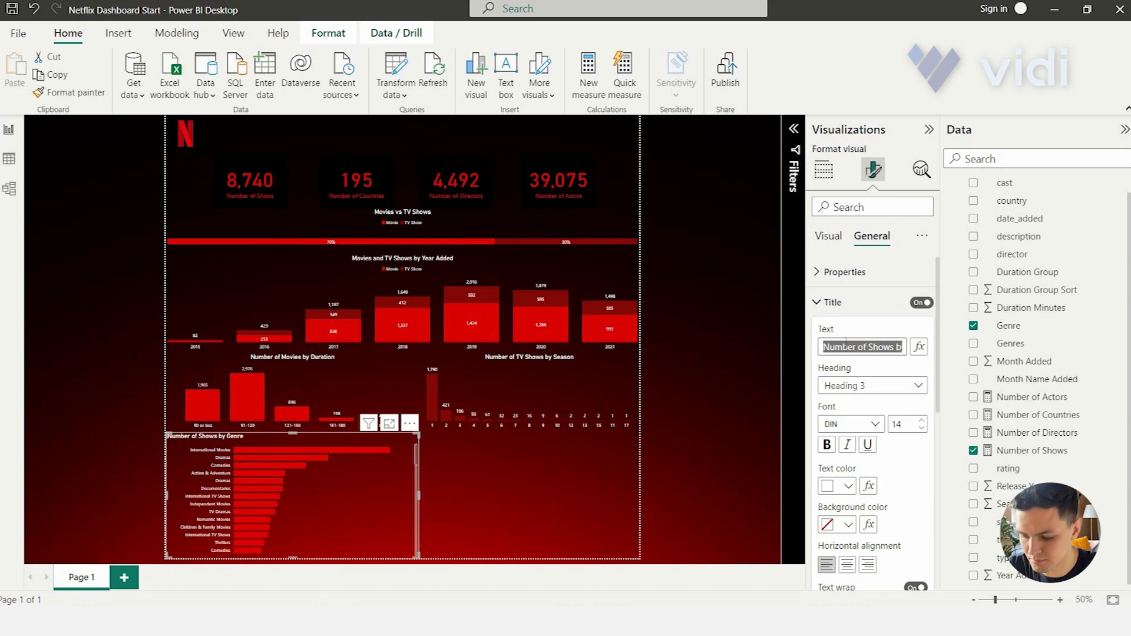
{"action": "type", "text": "Movi"}
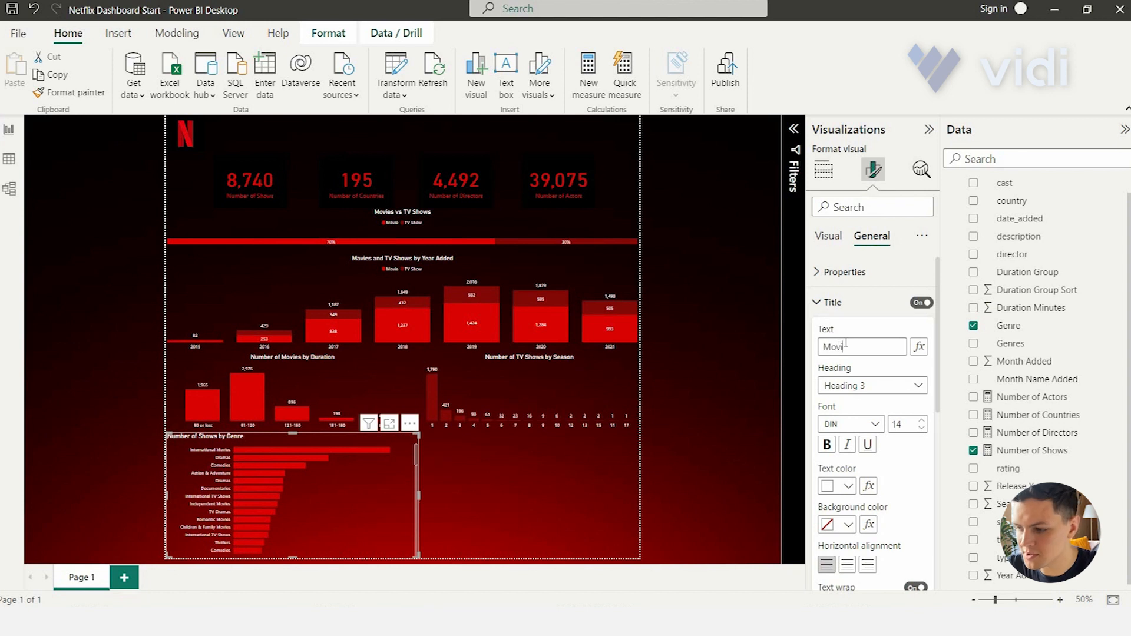
{"action": "type", "text": "es and TV Shows by"}
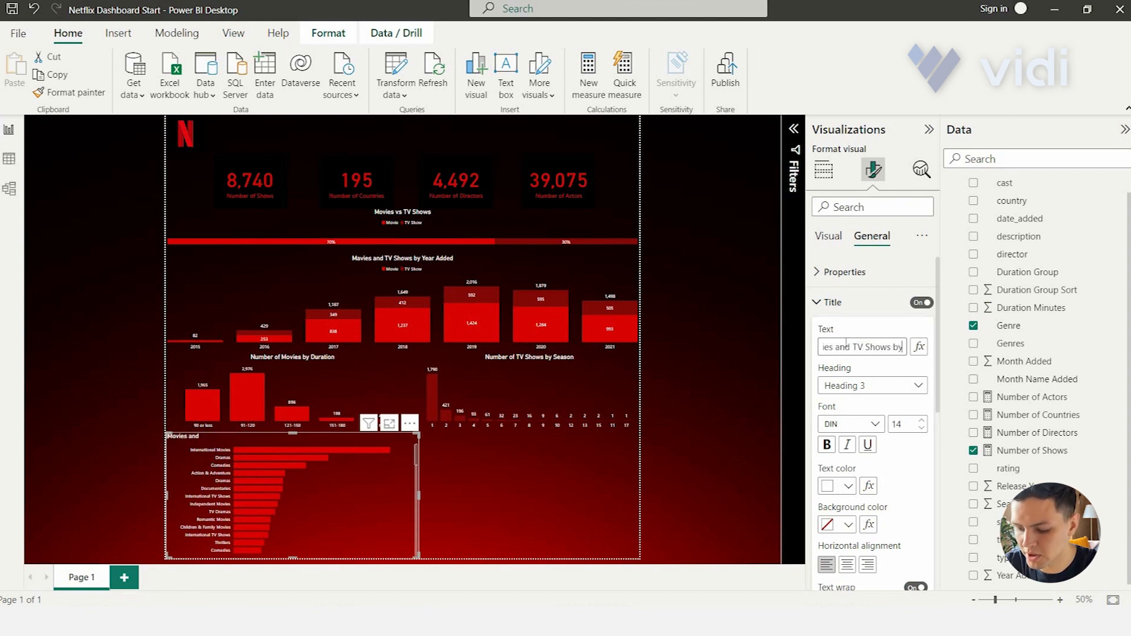
{"action": "type", "text": " Genre"}
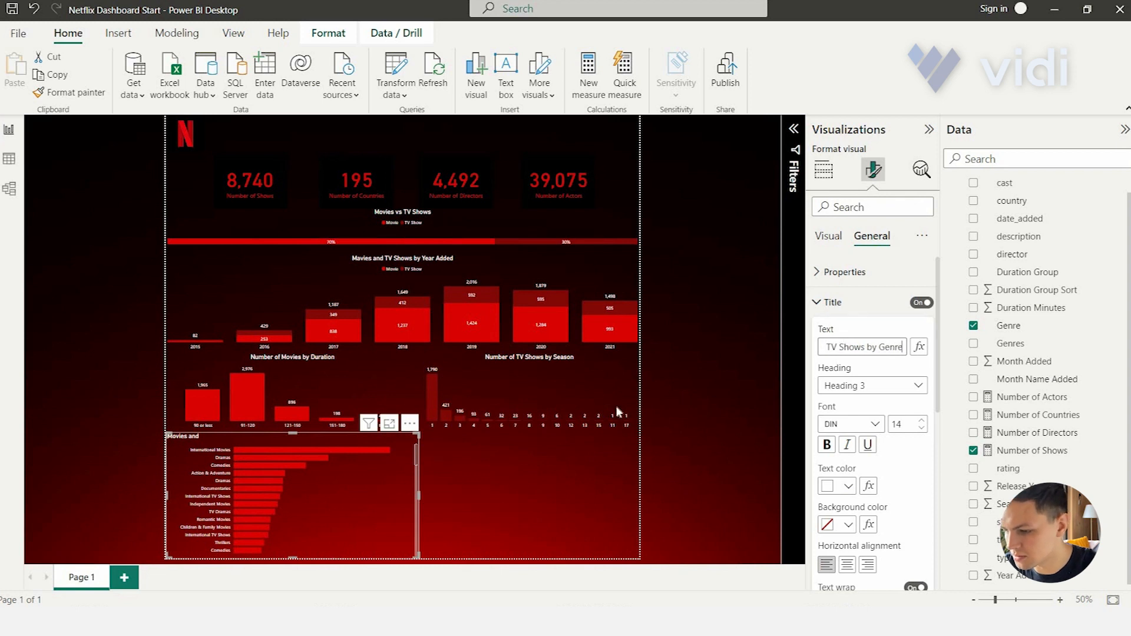
{"action": "left_click", "coordinate": [846, 567]}
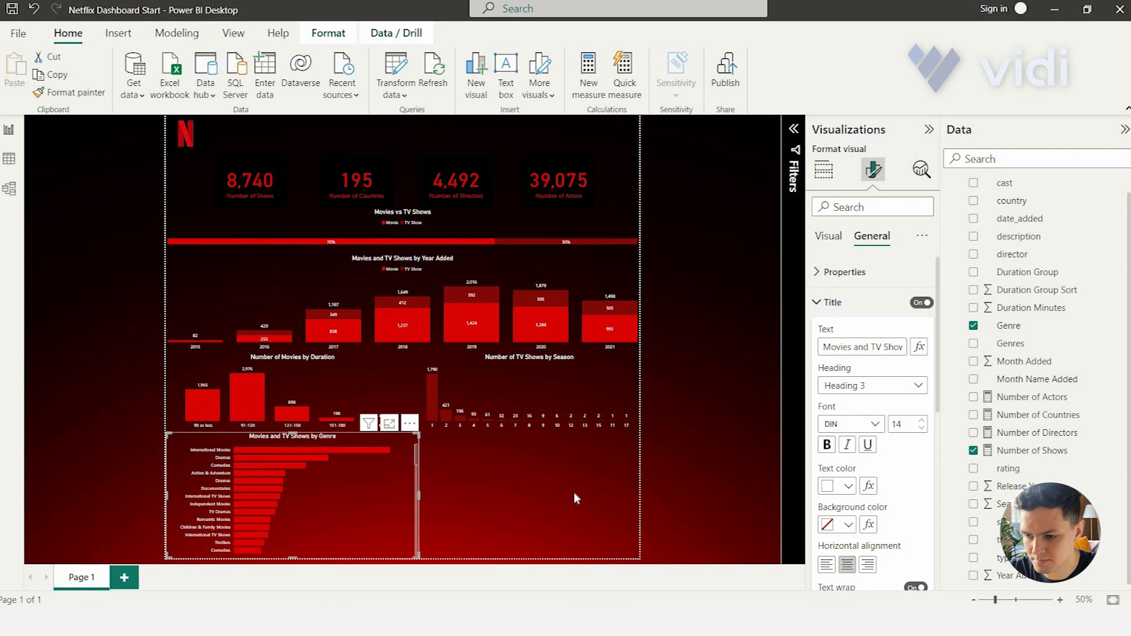
{"action": "left_click", "coordinate": [837, 302]}
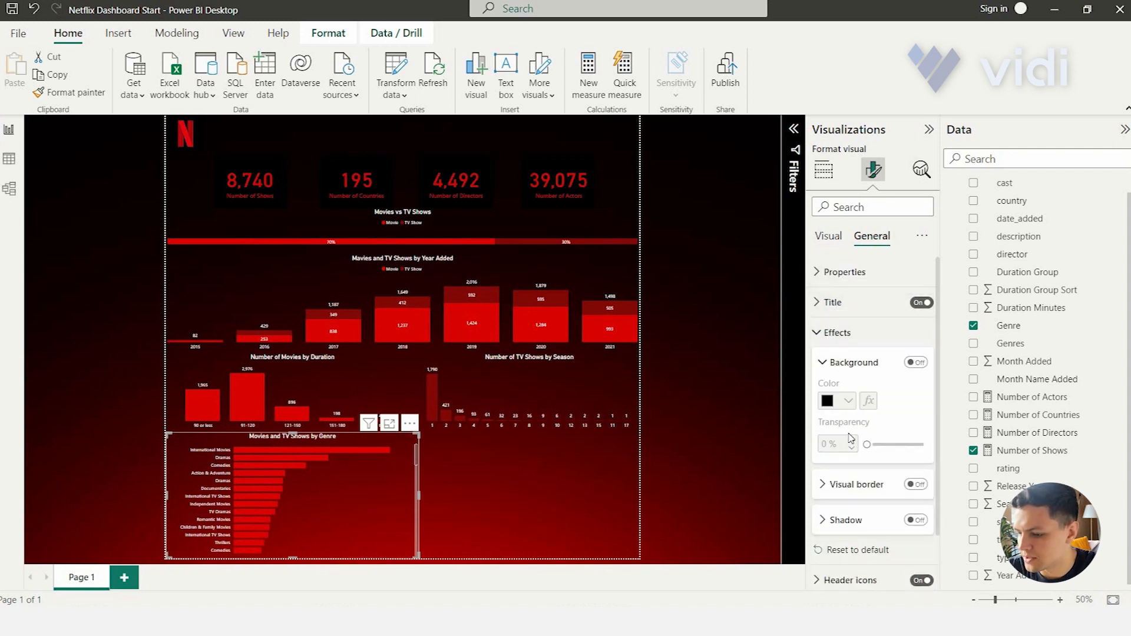
Step: Turn on data labels for the genre bar chart and set their display units to None
{"action": "scroll", "coordinate": [850, 438], "scroll_direction": "down", "scroll_amount": 2}
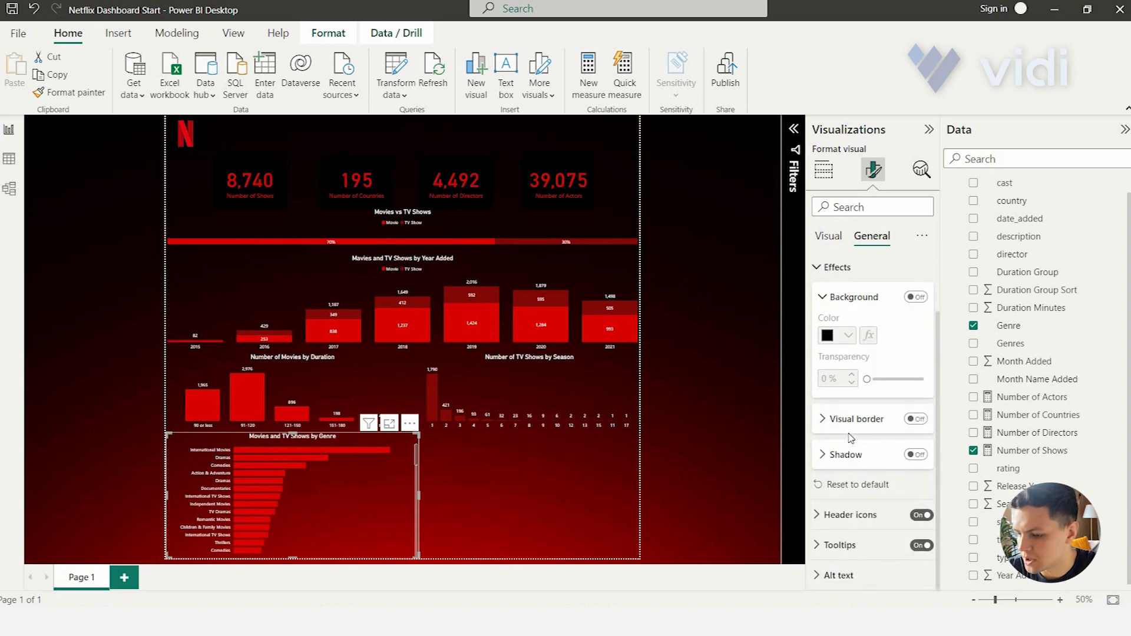
{"action": "left_click", "coordinate": [828, 246]}
{"action": "left_click", "coordinate": [921, 486]}
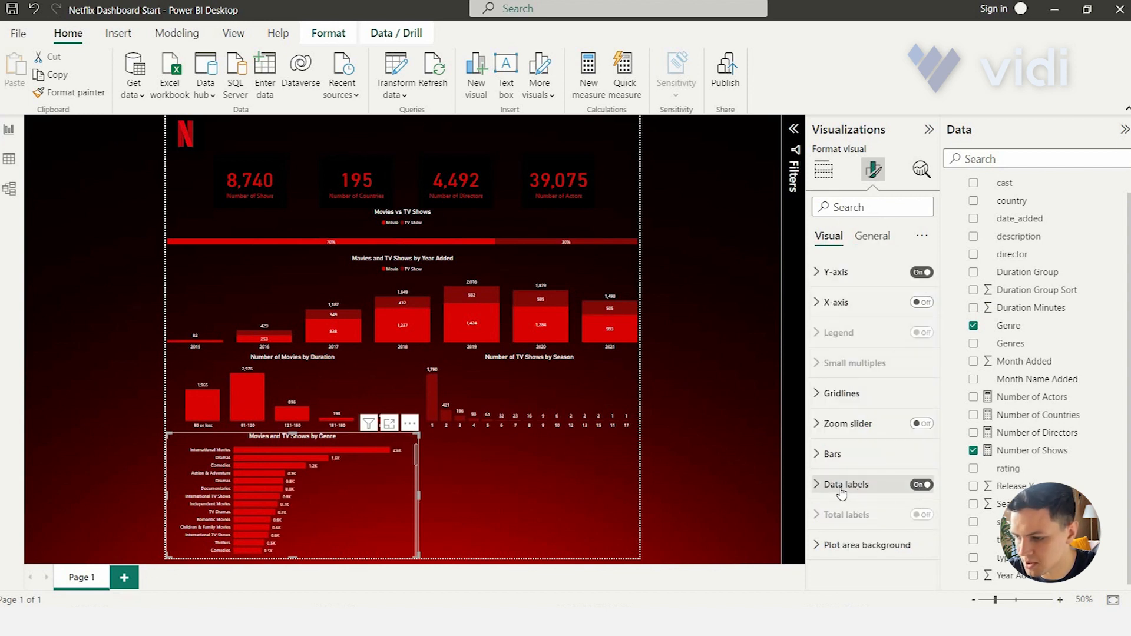
{"action": "left_click", "coordinate": [842, 487]}
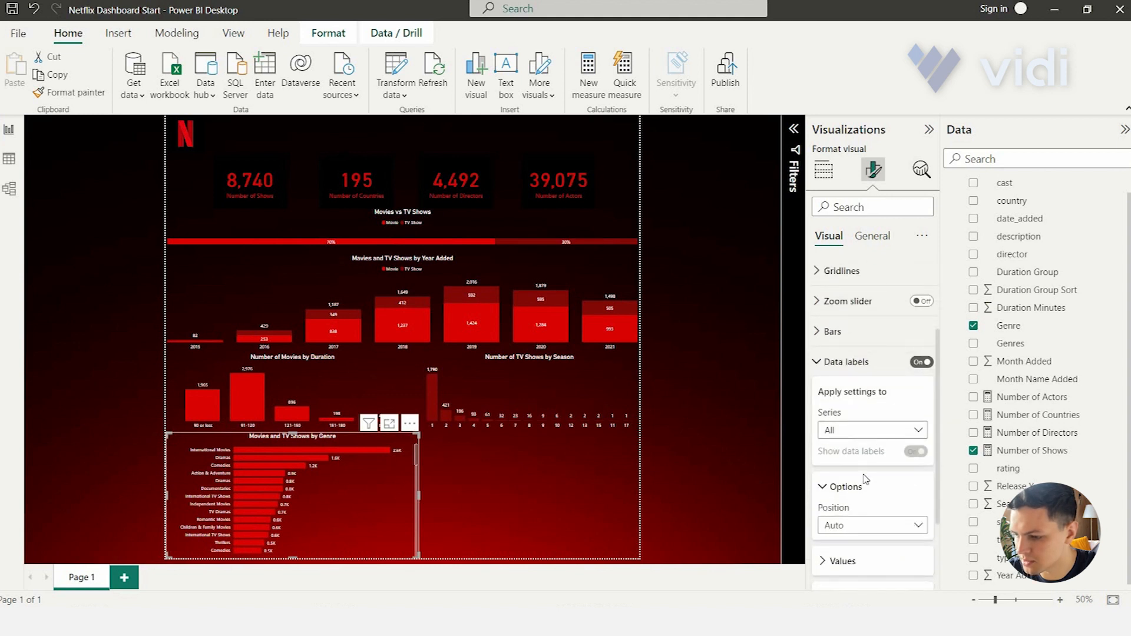
{"action": "scroll", "coordinate": [868, 455], "scroll_direction": "down", "scroll_amount": 3}
{"action": "left_click", "coordinate": [843, 450]}
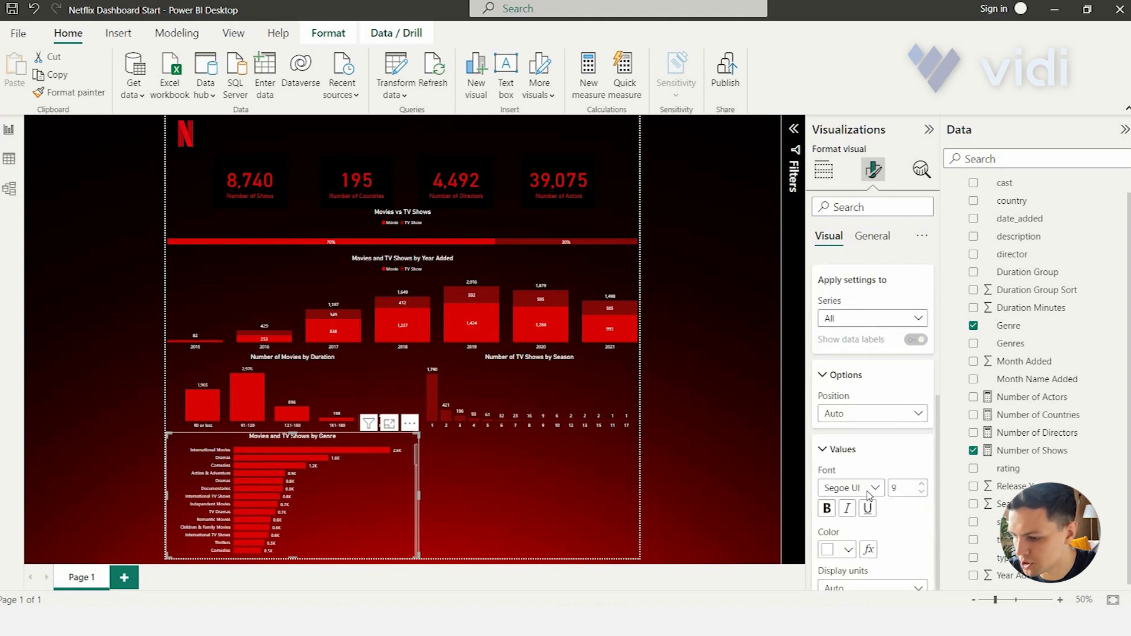
{"action": "scroll", "coordinate": [884, 460], "scroll_direction": "down", "scroll_amount": 3}
{"action": "left_click", "coordinate": [895, 463]}
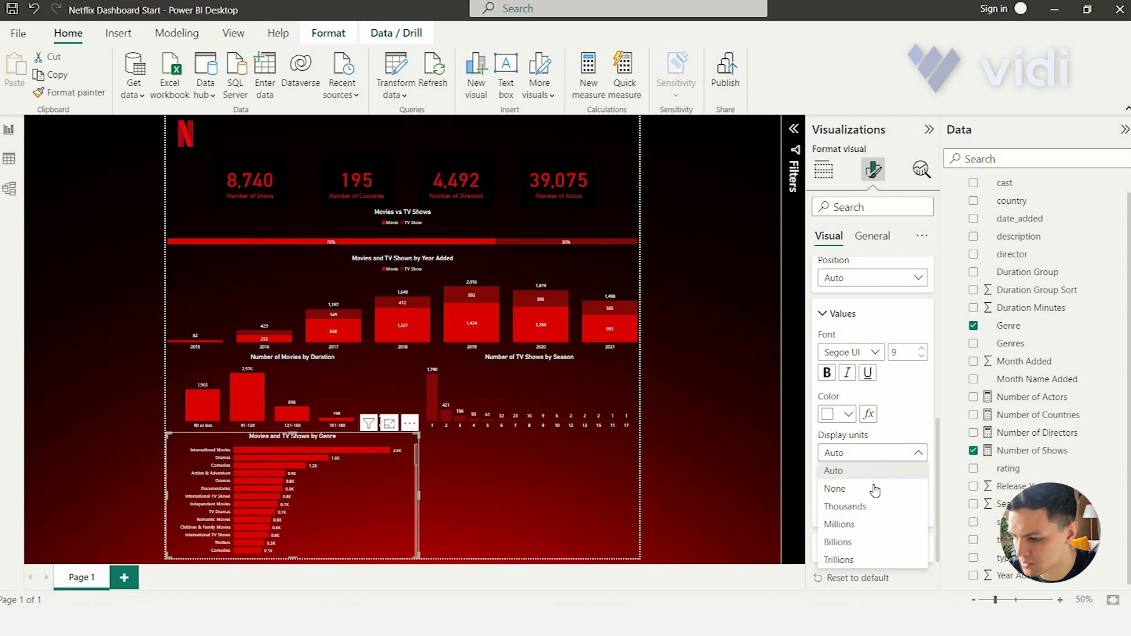
{"action": "left_click", "coordinate": [873, 489]}
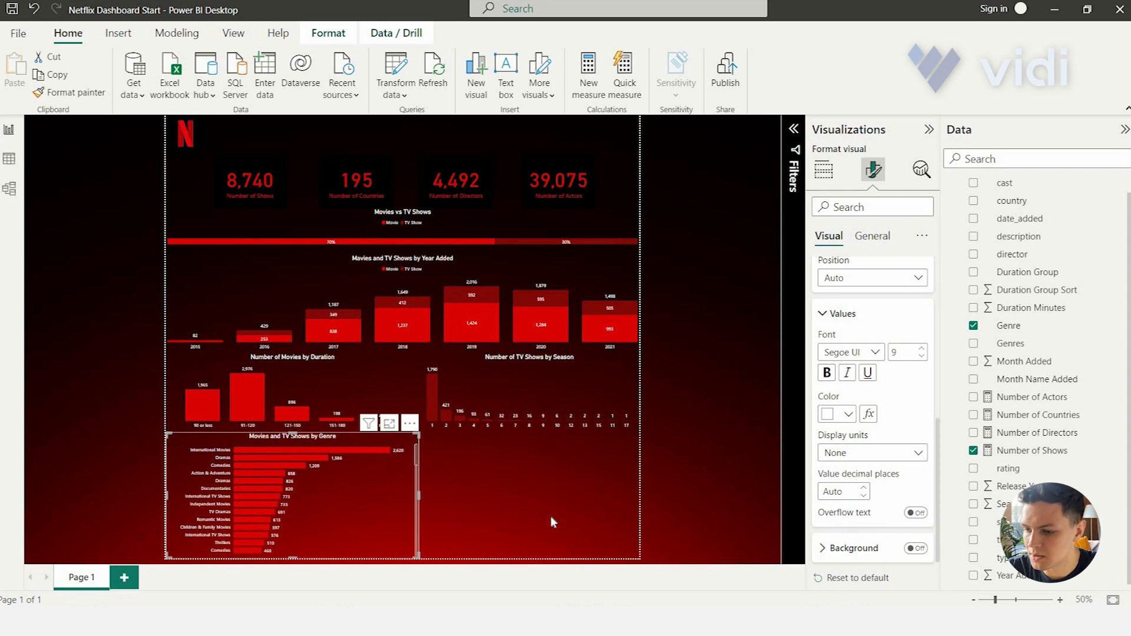
Step: Add a table in the empty space beside the genre bar chart with the title, type and Genres fields
{"action": "left_click", "coordinate": [547, 489]}
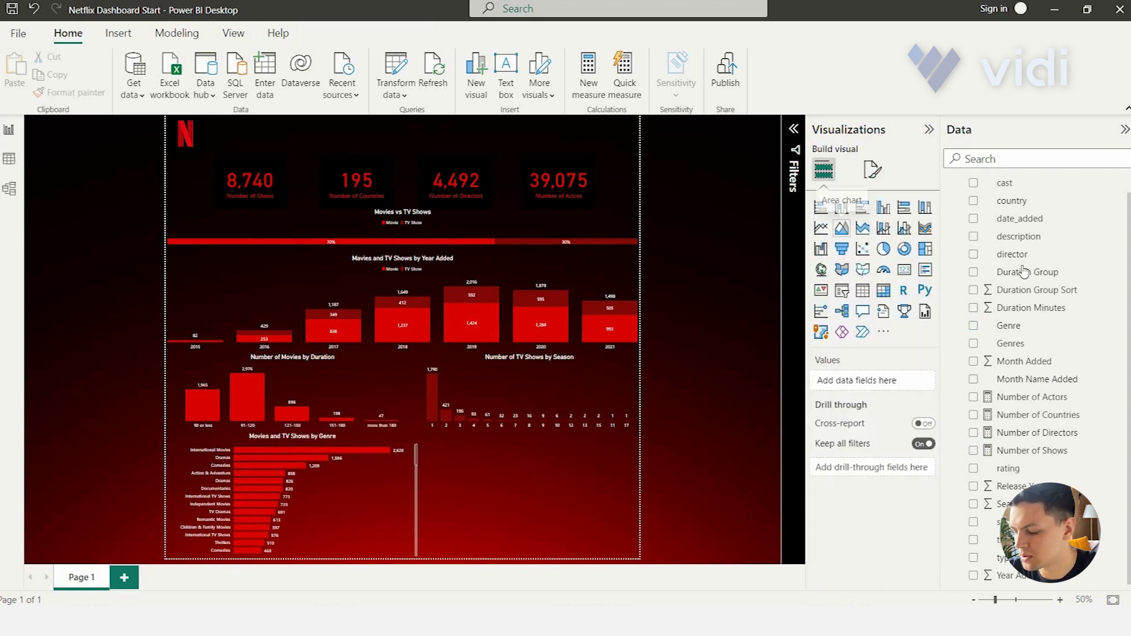
{"action": "scroll", "coordinate": [1025, 271], "scroll_direction": "up", "scroll_amount": 1}
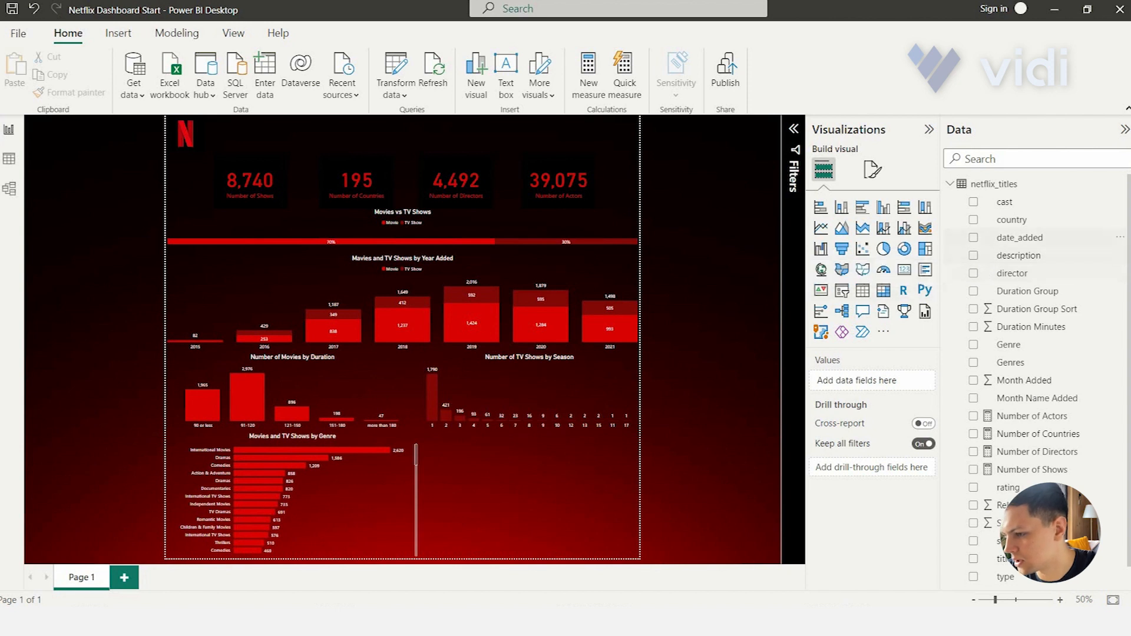
{"action": "scroll", "coordinate": [1002, 332], "scroll_direction": "down", "scroll_amount": 1}
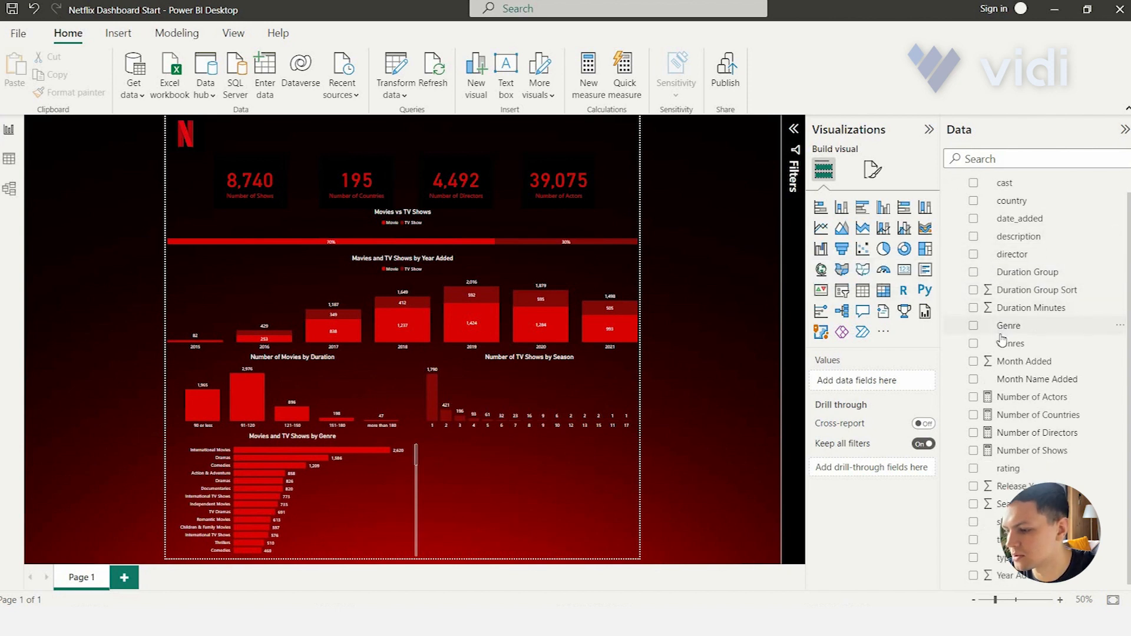
{"action": "left_click_drag", "start_coordinate": [1002, 540], "coordinate": [502, 478]}
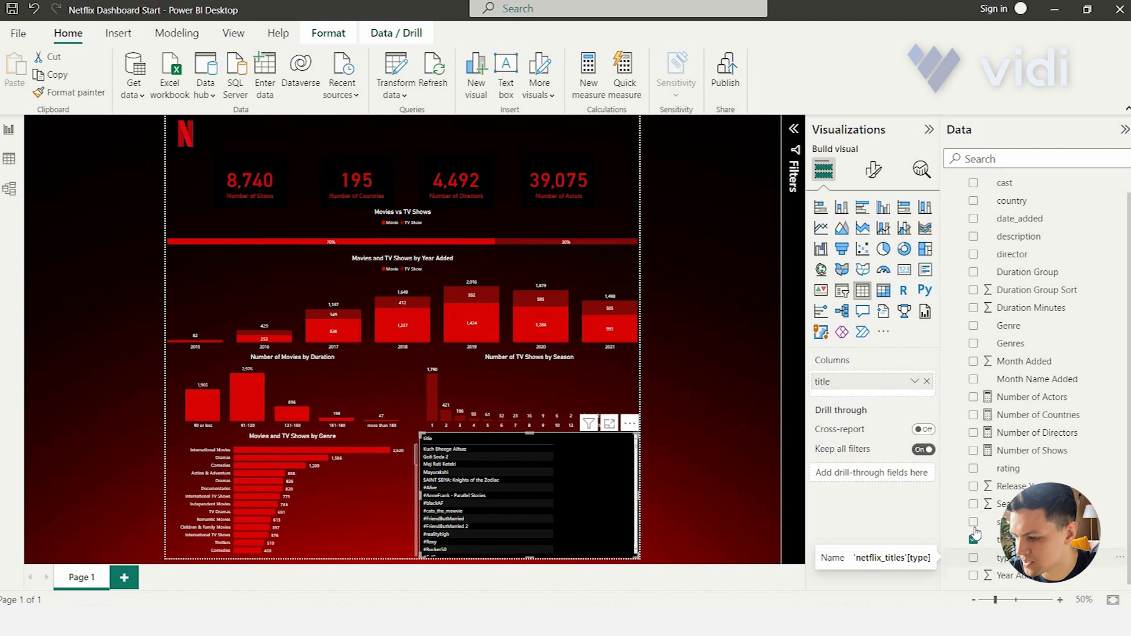
{"action": "left_click", "coordinate": [974, 558]}
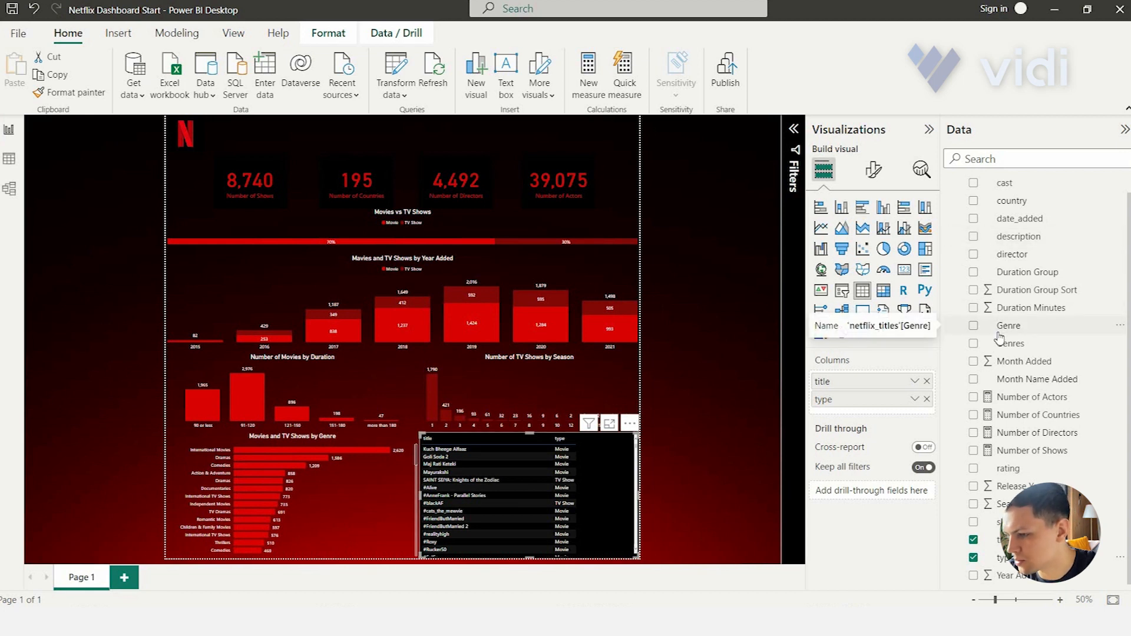
{"action": "scroll", "coordinate": [1000, 338], "scroll_direction": "up", "scroll_amount": 1}
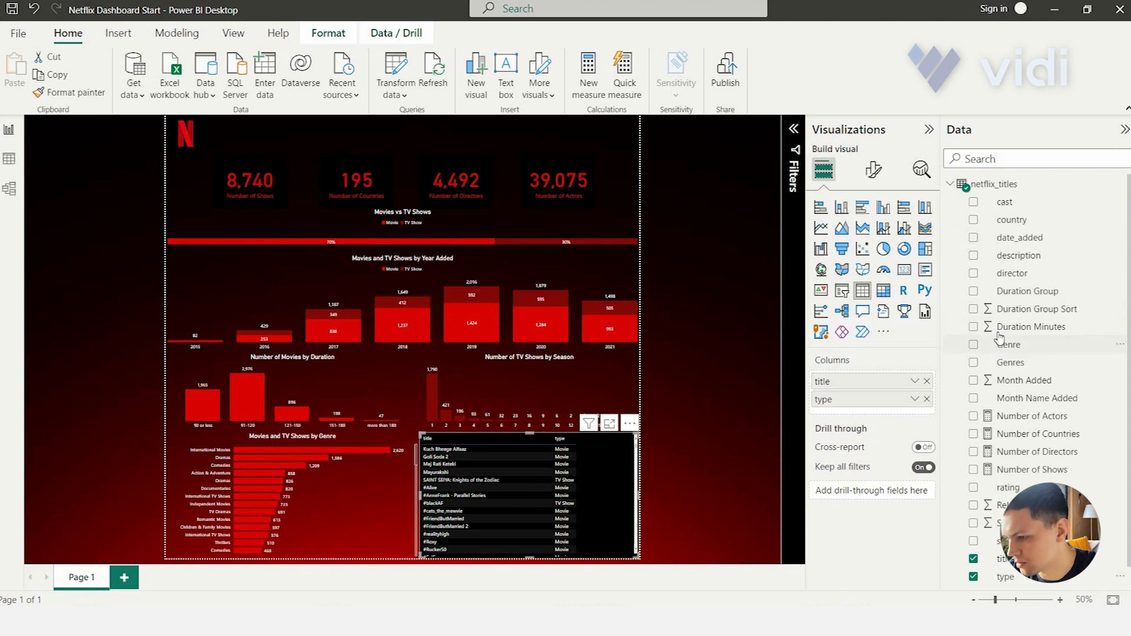
{"action": "left_click", "coordinate": [973, 364]}
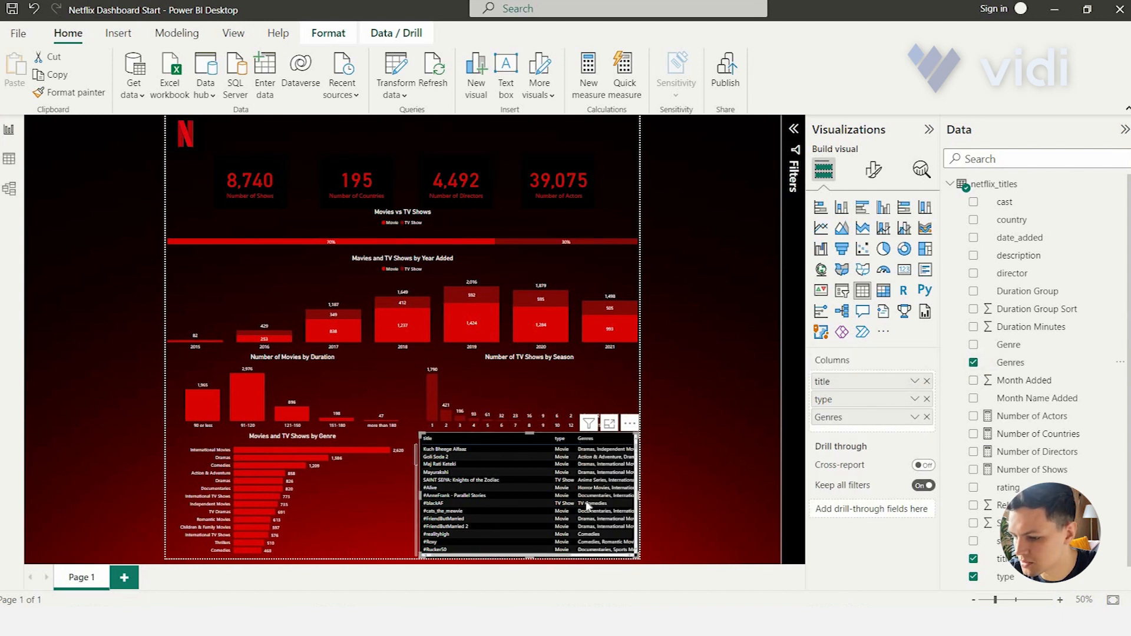
Step: Add Release Year to the table as an unsummarized column
{"action": "scroll", "coordinate": [1004, 426], "scroll_direction": "down", "scroll_amount": 1}
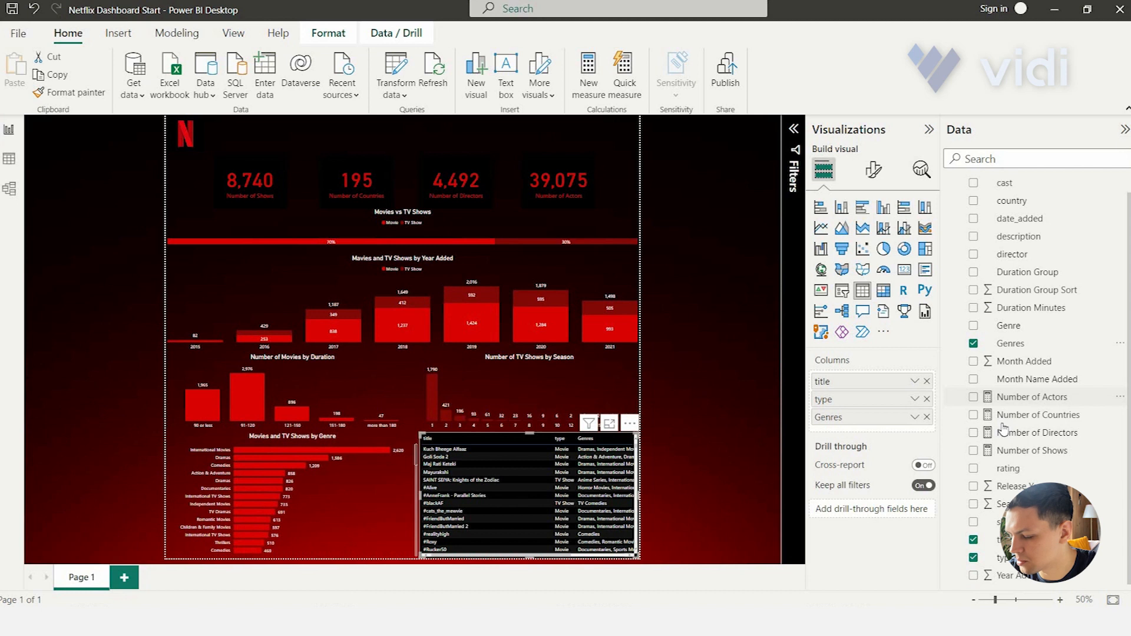
{"action": "left_click", "coordinate": [974, 486]}
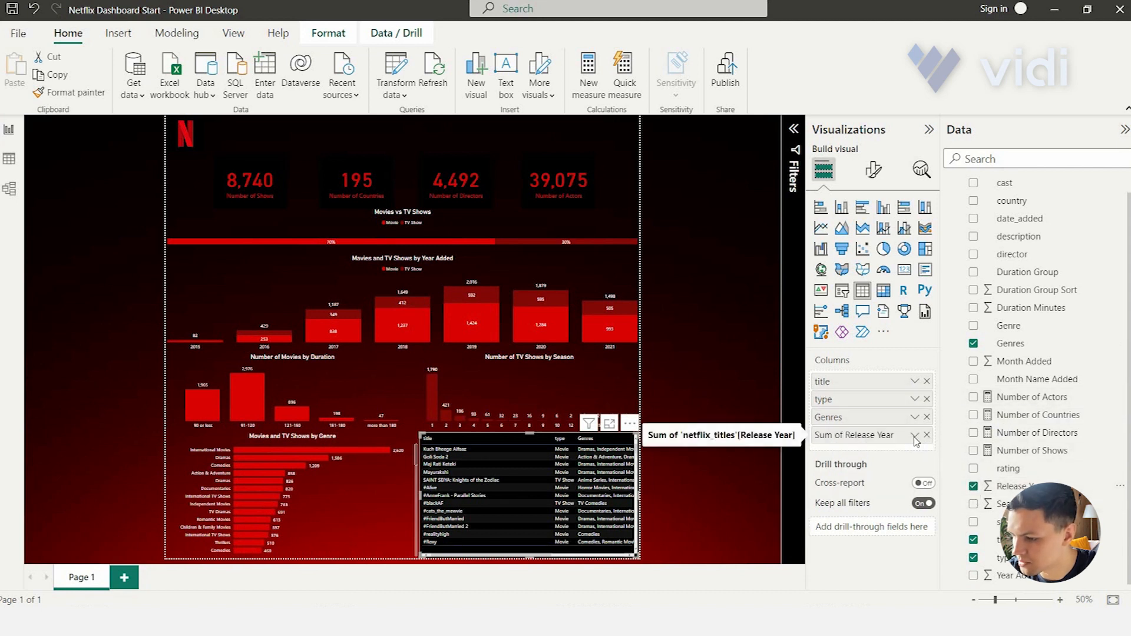
{"action": "left_click", "coordinate": [915, 437]}
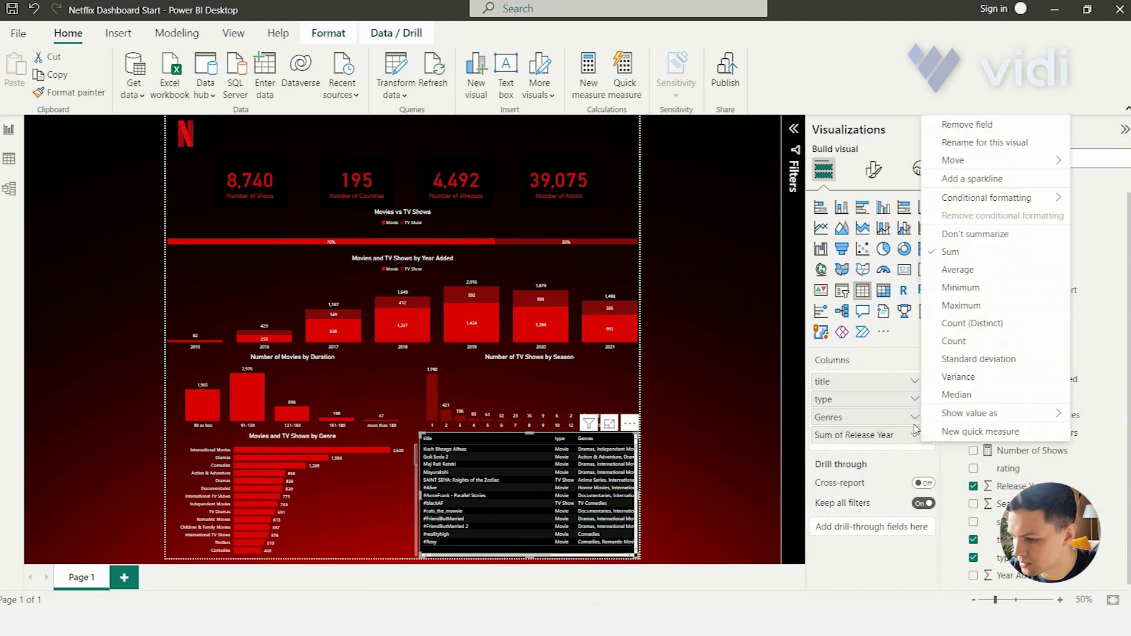
{"action": "left_click", "coordinate": [968, 235]}
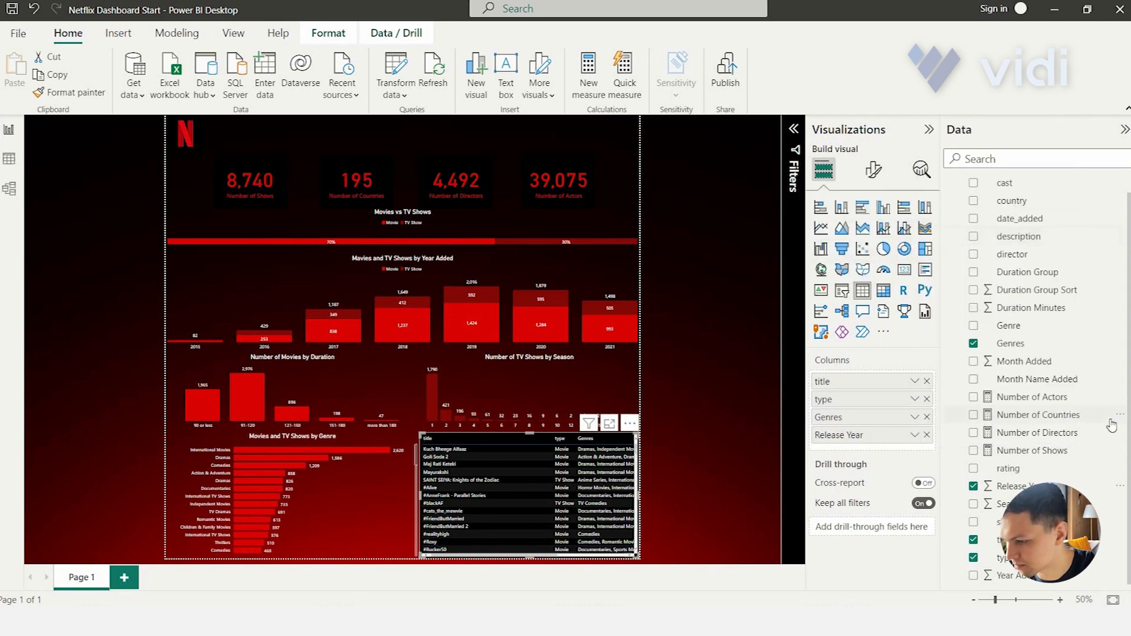
Step: Add the cast field to the table as the last column
{"action": "scroll", "coordinate": [966, 289], "scroll_direction": "up", "scroll_amount": 1}
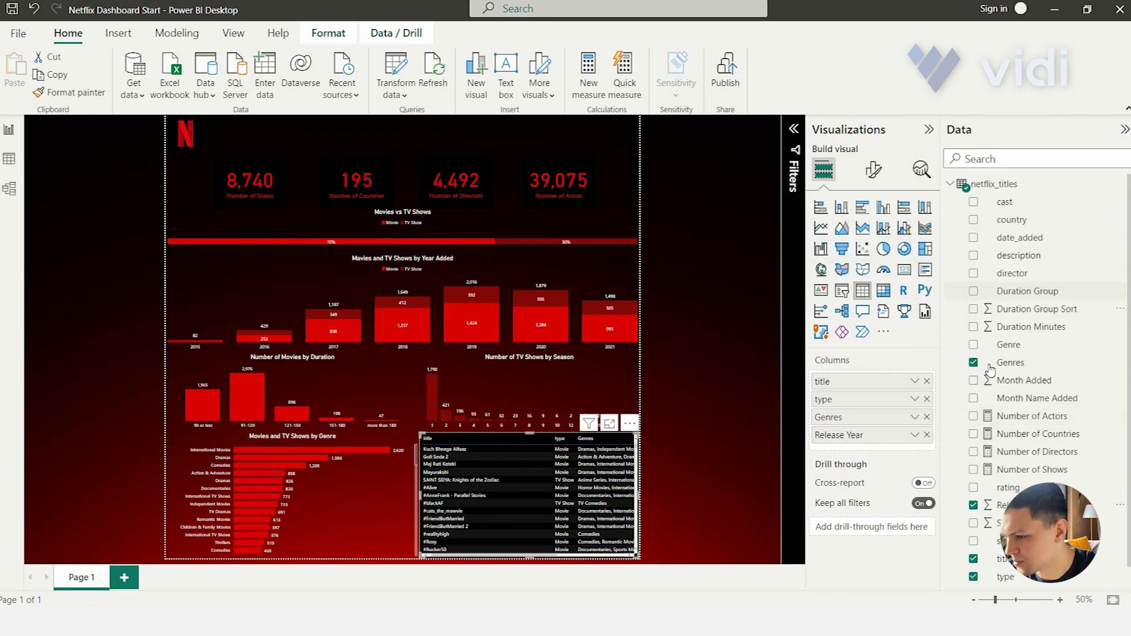
{"action": "scroll", "coordinate": [986, 374], "scroll_direction": "down", "scroll_amount": 1}
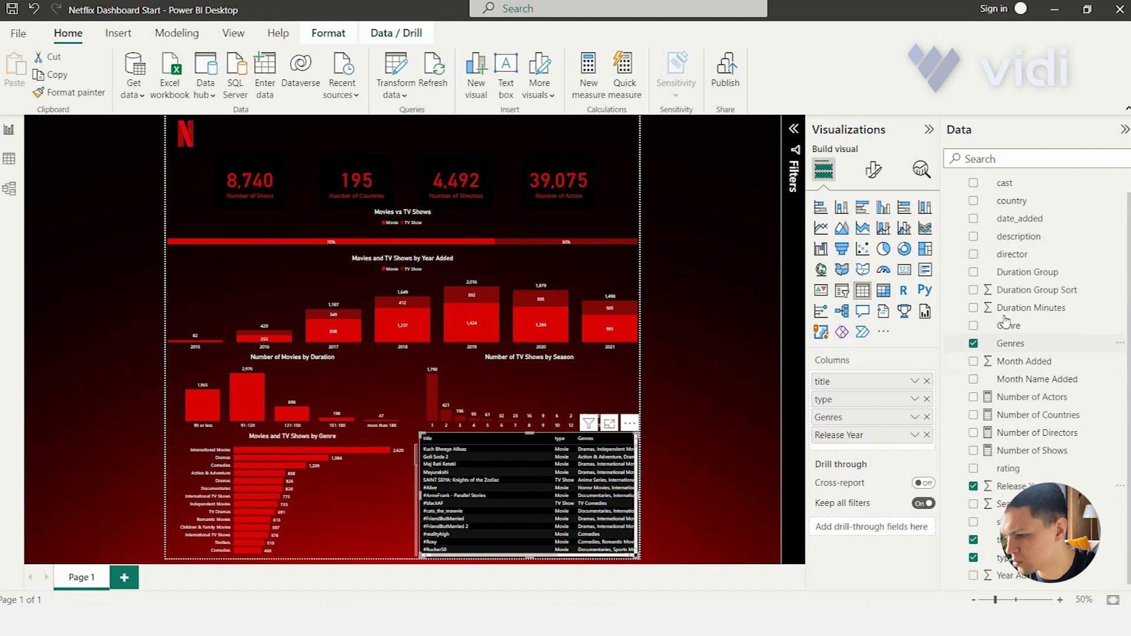
{"action": "scroll", "coordinate": [975, 218], "scroll_direction": "up", "scroll_amount": 1}
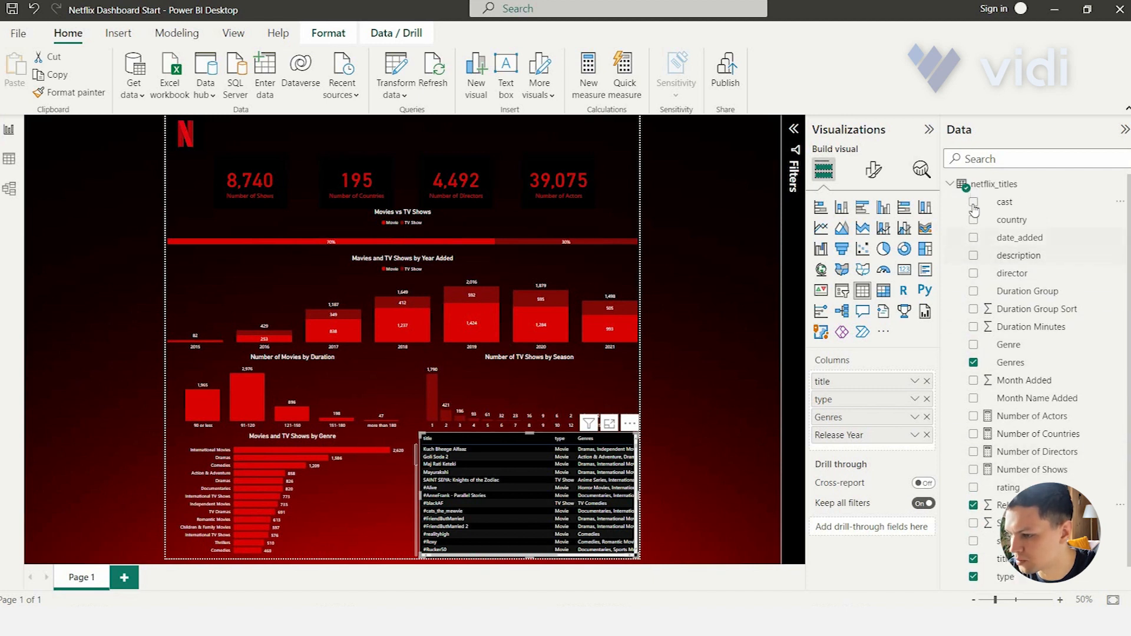
{"action": "left_click", "coordinate": [974, 205]}
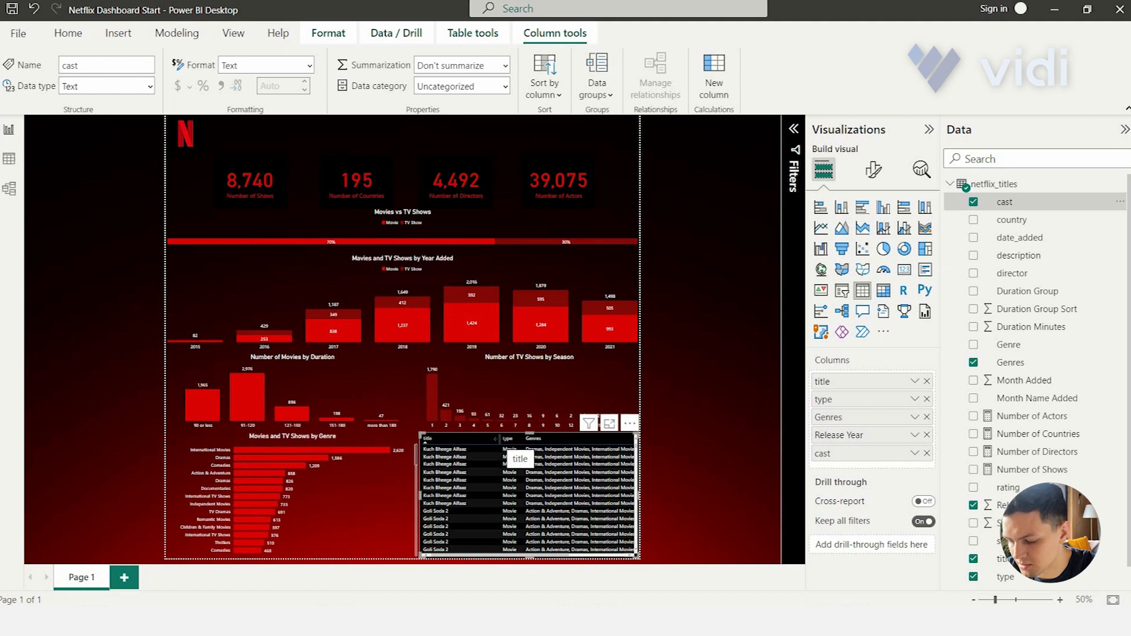
Step: Narrow the table's title and Genres columns so that the cast column fits, keeping the first titles on one line
{"action": "scroll", "coordinate": [601, 492], "scroll_direction": "right", "scroll_amount": 3}
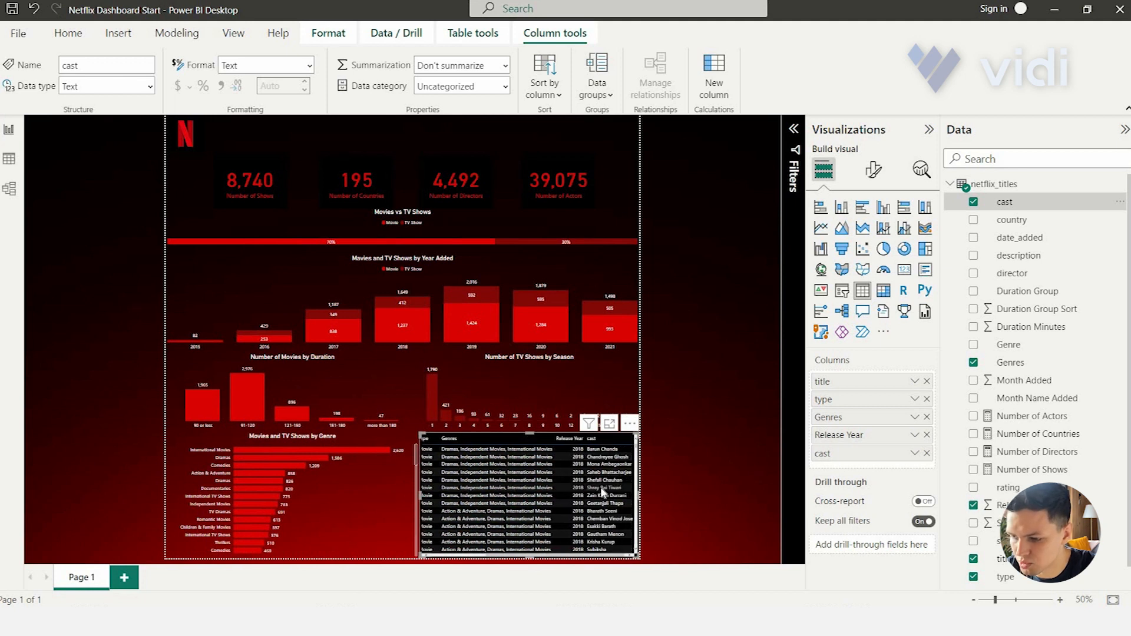
{"action": "scroll", "coordinate": [600, 487], "scroll_direction": "left", "scroll_amount": 3}
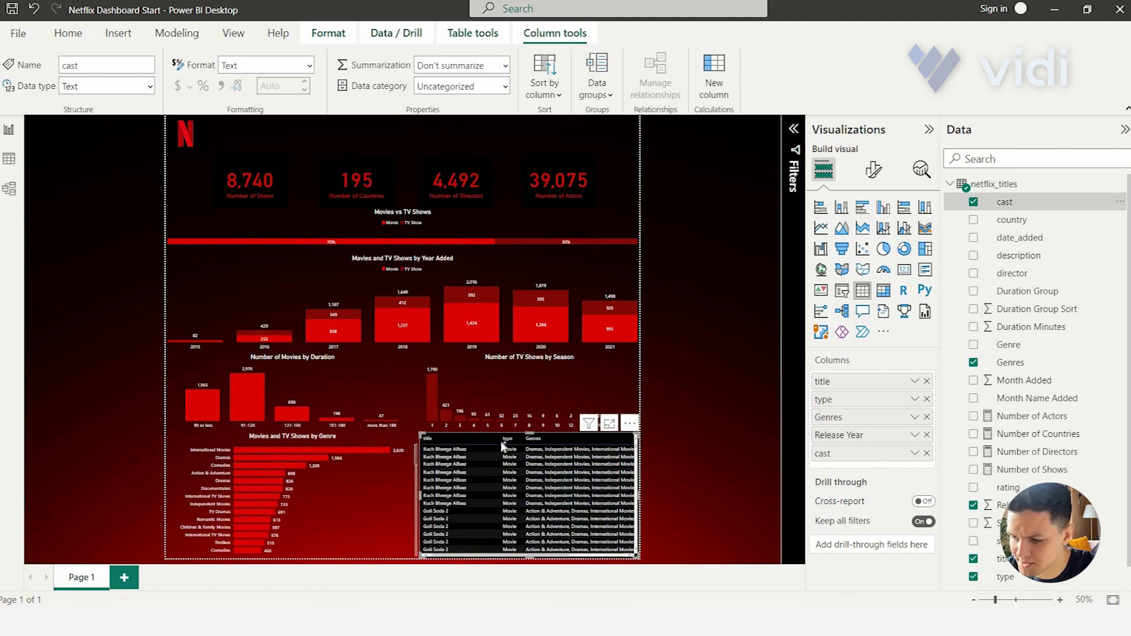
{"action": "left_click_drag", "start_coordinate": [482, 441], "coordinate": [465, 441]}
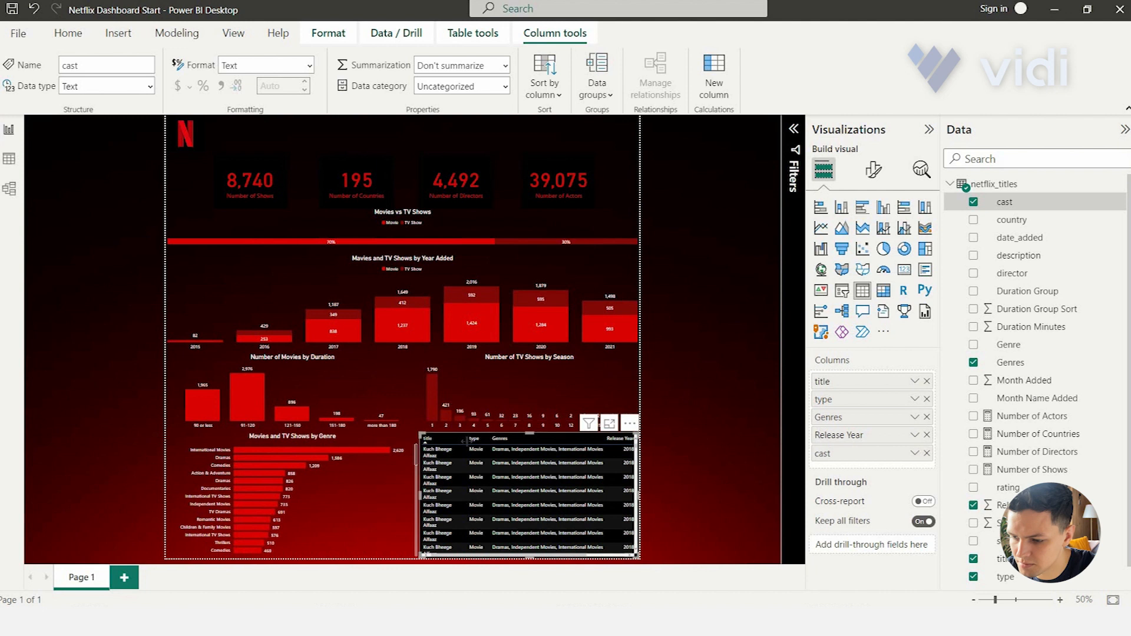
{"action": "left_click_drag", "start_coordinate": [464, 441], "coordinate": [466, 441]}
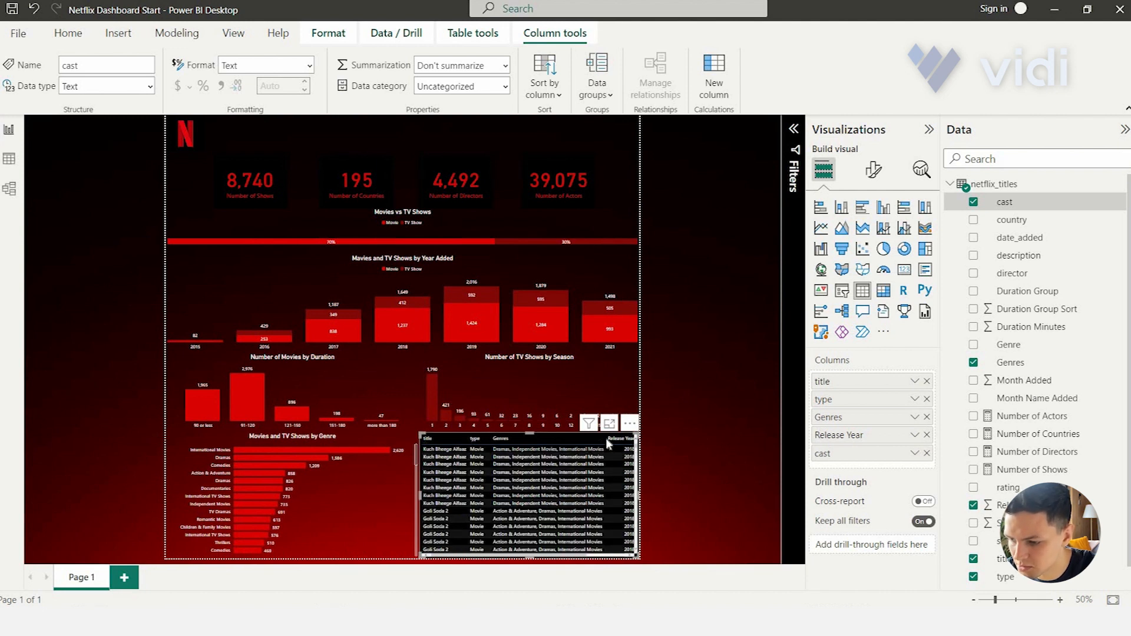
{"action": "left_click_drag", "start_coordinate": [576, 440], "coordinate": [544, 444]}
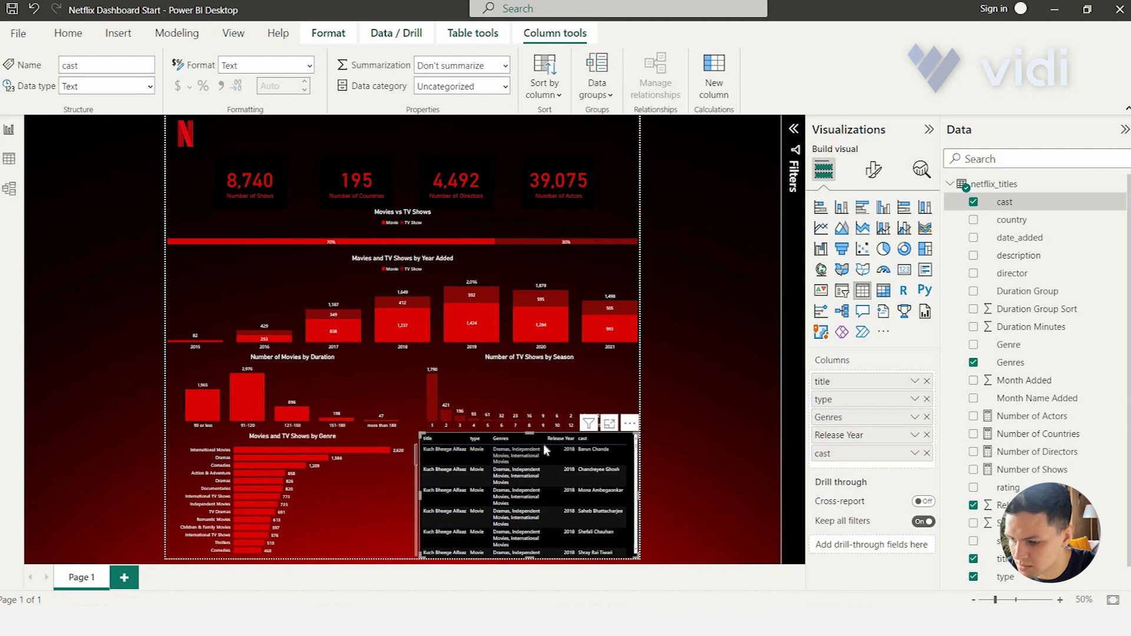
Step: Change the table's style preset to one that separates the rows with thin horizontal lines
{"action": "left_click", "coordinate": [874, 170]}
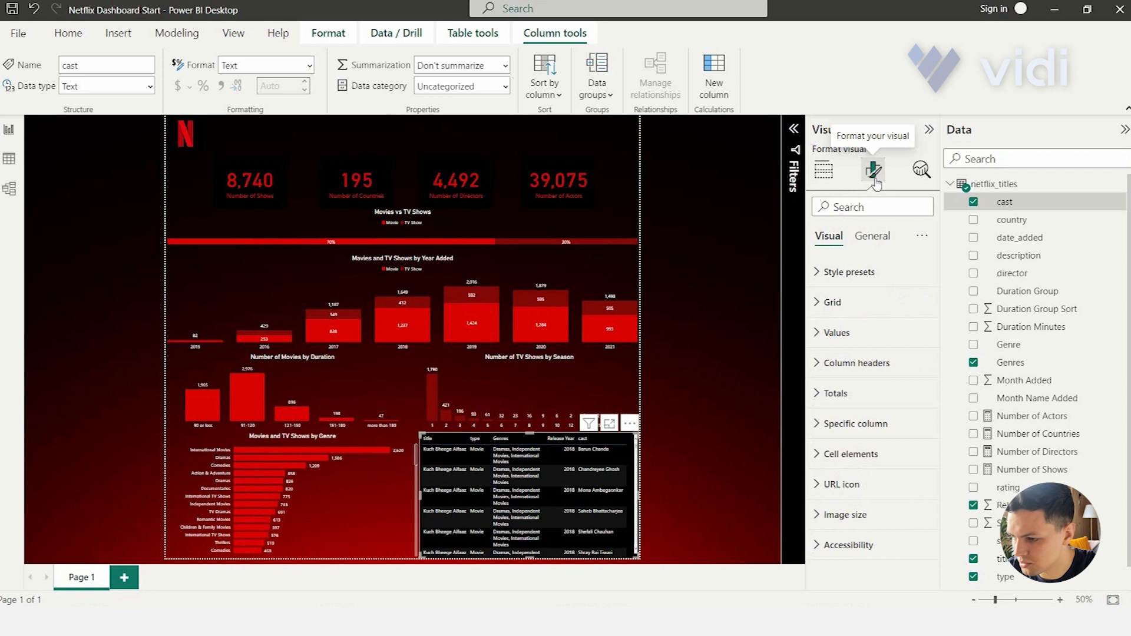
{"action": "left_click", "coordinate": [850, 272]}
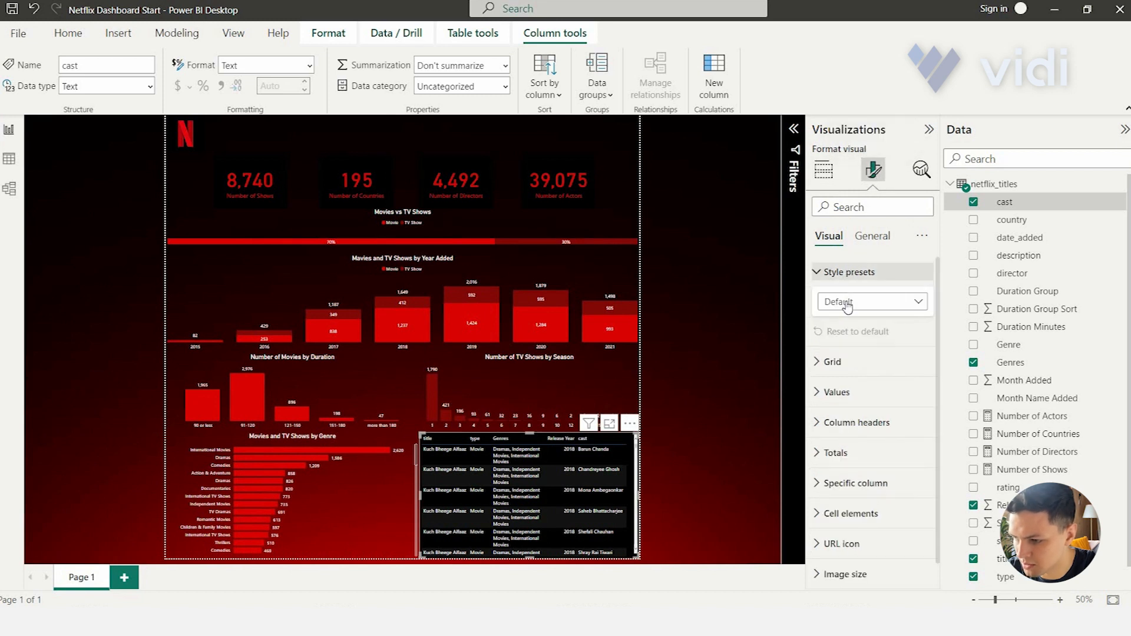
{"action": "left_click", "coordinate": [849, 303]}
{"action": "left_click", "coordinate": [844, 337]}
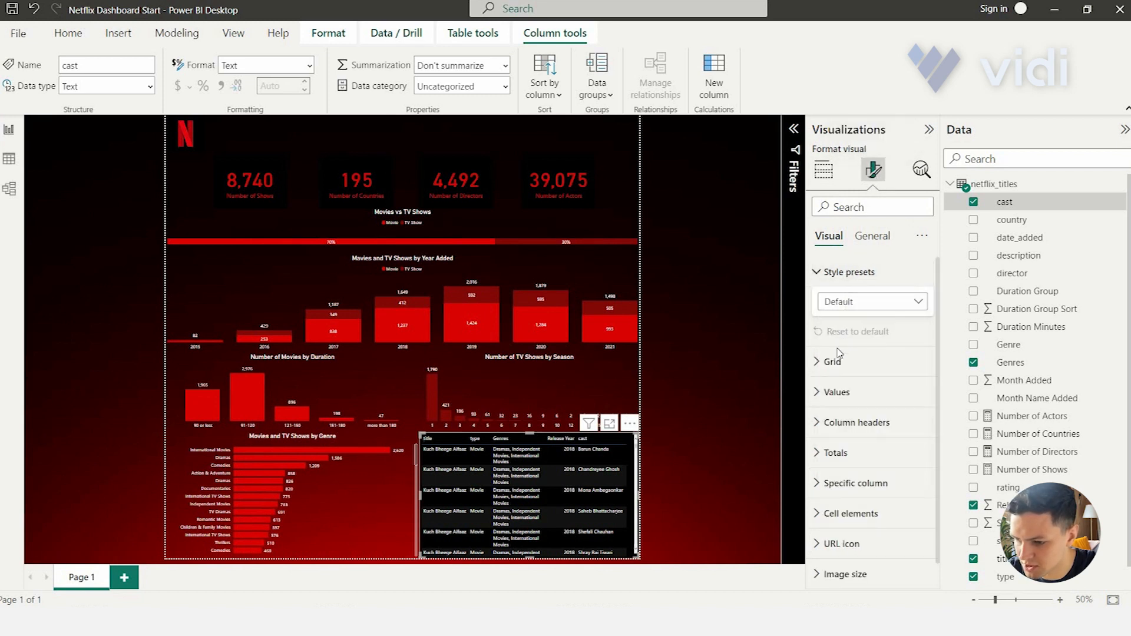
Step: Turn off the table's background effect
{"action": "left_click", "coordinate": [872, 236]}
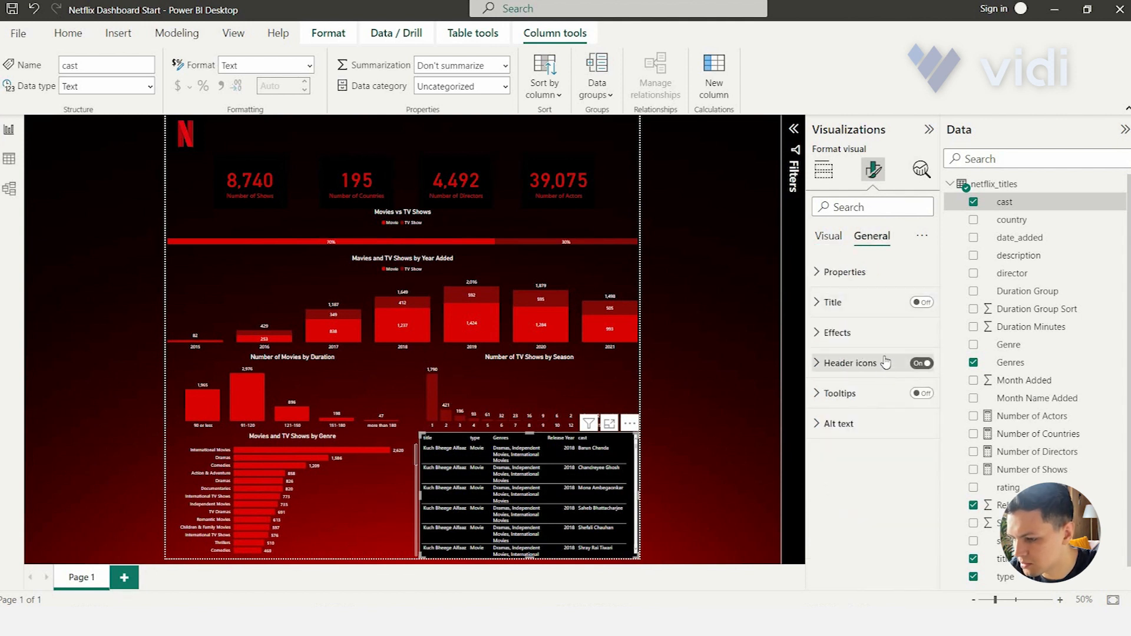
{"action": "left_click", "coordinate": [850, 332]}
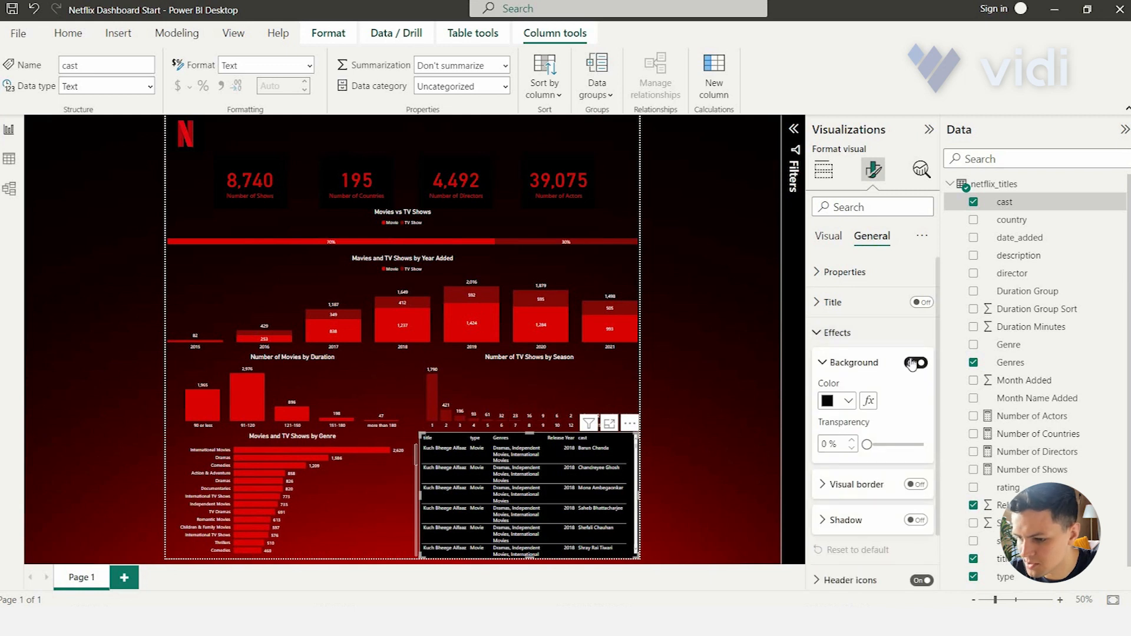
{"action": "left_click", "coordinate": [915, 363]}
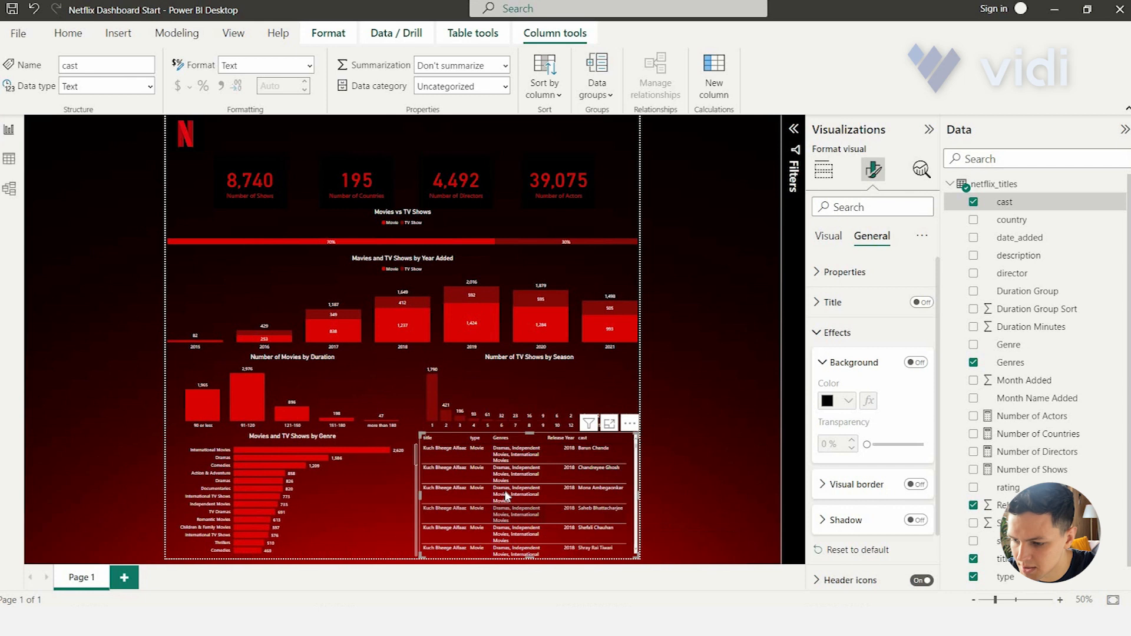
Step: Look through the table's rows to check how they scroll and read against the dashboard background
{"action": "scroll", "coordinate": [505, 497], "scroll_direction": "down", "scroll_amount": 5}
{"action": "scroll", "coordinate": [505, 496], "scroll_direction": "down", "scroll_amount": 8}
{"action": "scroll", "coordinate": [505, 498], "scroll_direction": "down", "scroll_amount": 6}
{"action": "scroll", "coordinate": [506, 498], "scroll_direction": "up", "scroll_amount": 10}
{"action": "scroll", "coordinate": [506, 498], "scroll_direction": "up", "scroll_amount": 6}
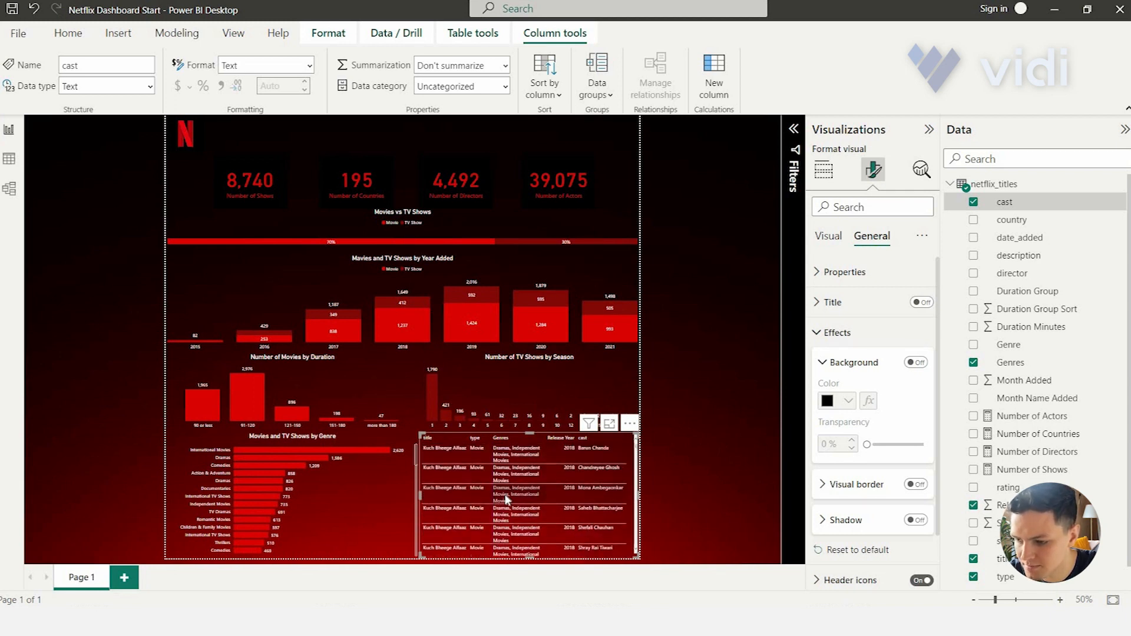
{"action": "left_click", "coordinate": [672, 392]}
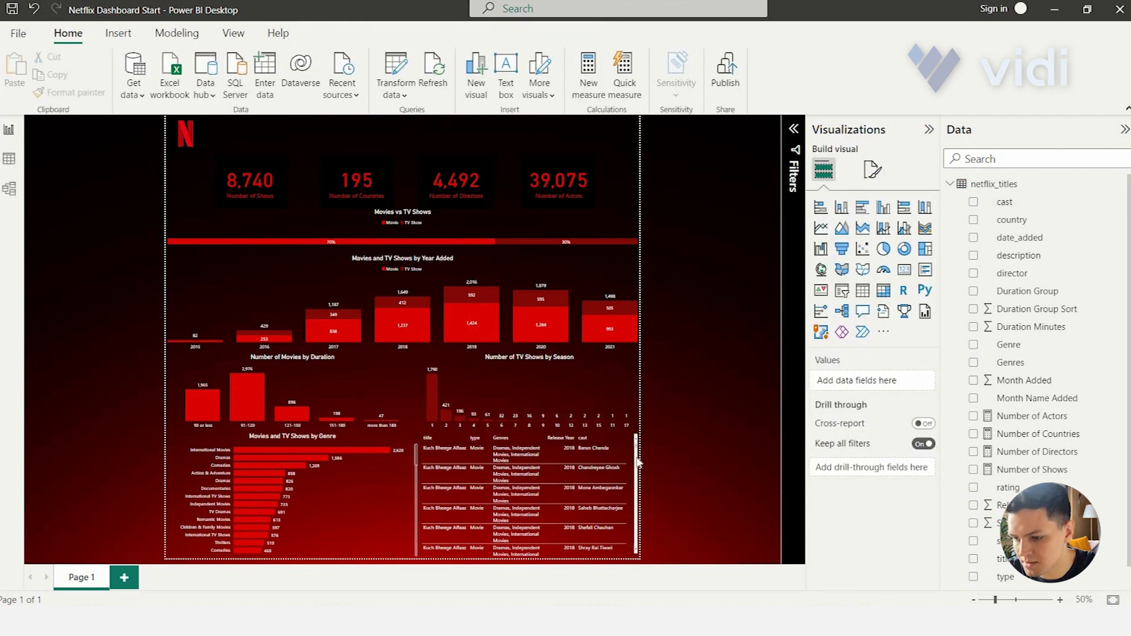
{"action": "scroll", "coordinate": [645, 450], "scroll_direction": "down", "scroll_amount": 2}
{"action": "left_click", "coordinate": [643, 450]}
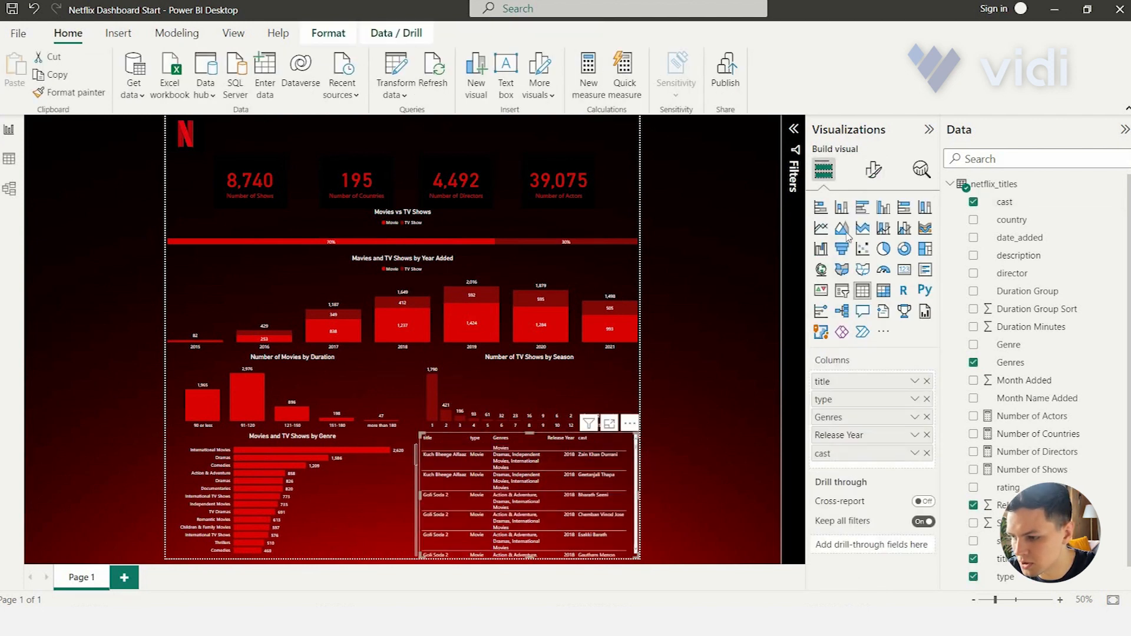
Step: Turn on the table's title, centre it and set its text to "Shows and Movies Explorer"
{"action": "left_click", "coordinate": [875, 172]}
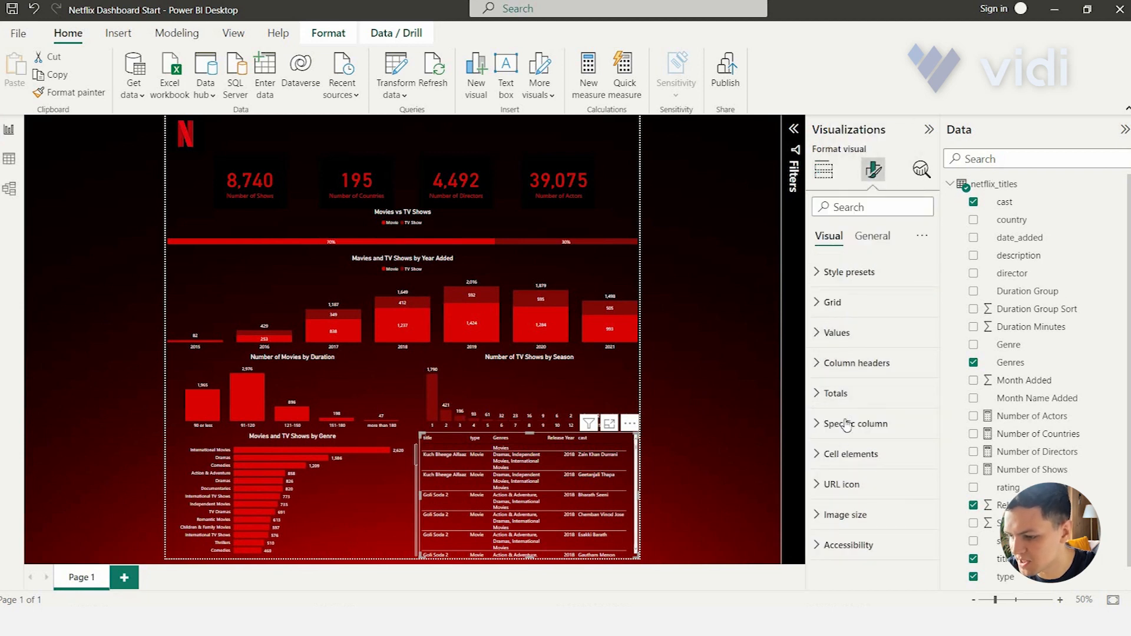
{"action": "left_click", "coordinate": [873, 236]}
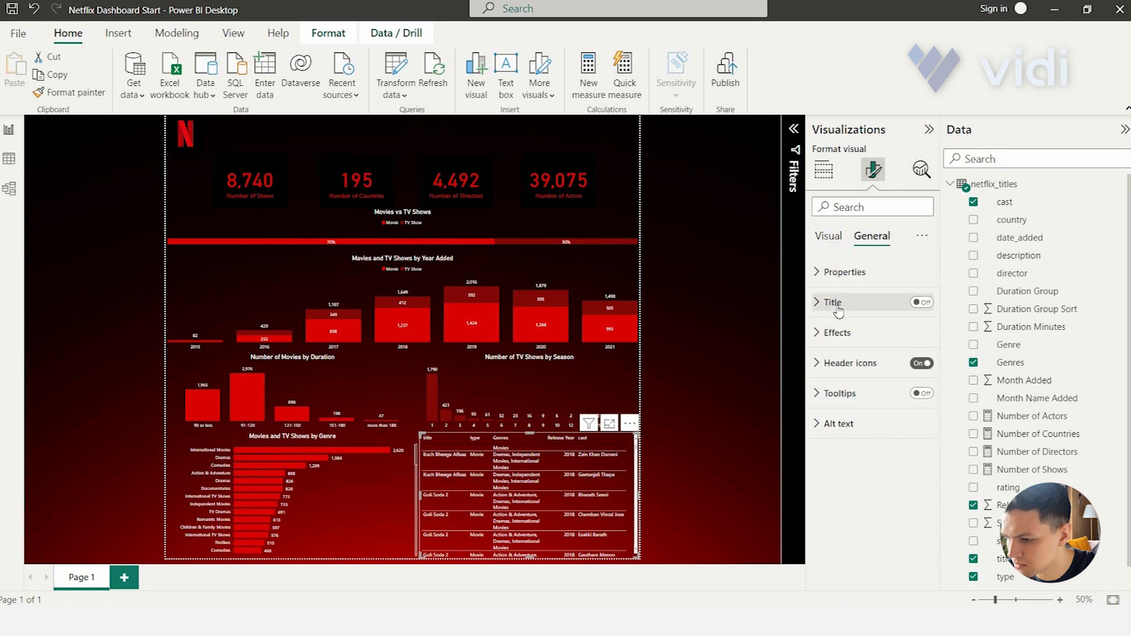
{"action": "left_click", "coordinate": [911, 305]}
{"action": "left_click", "coordinate": [922, 303]}
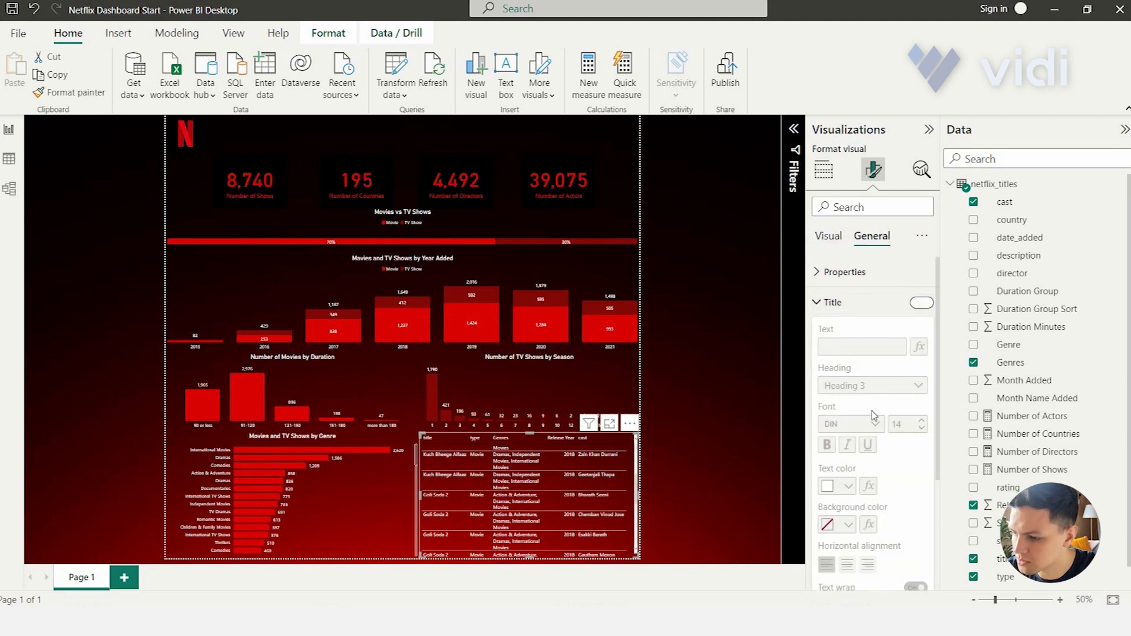
{"action": "left_click", "coordinate": [847, 566]}
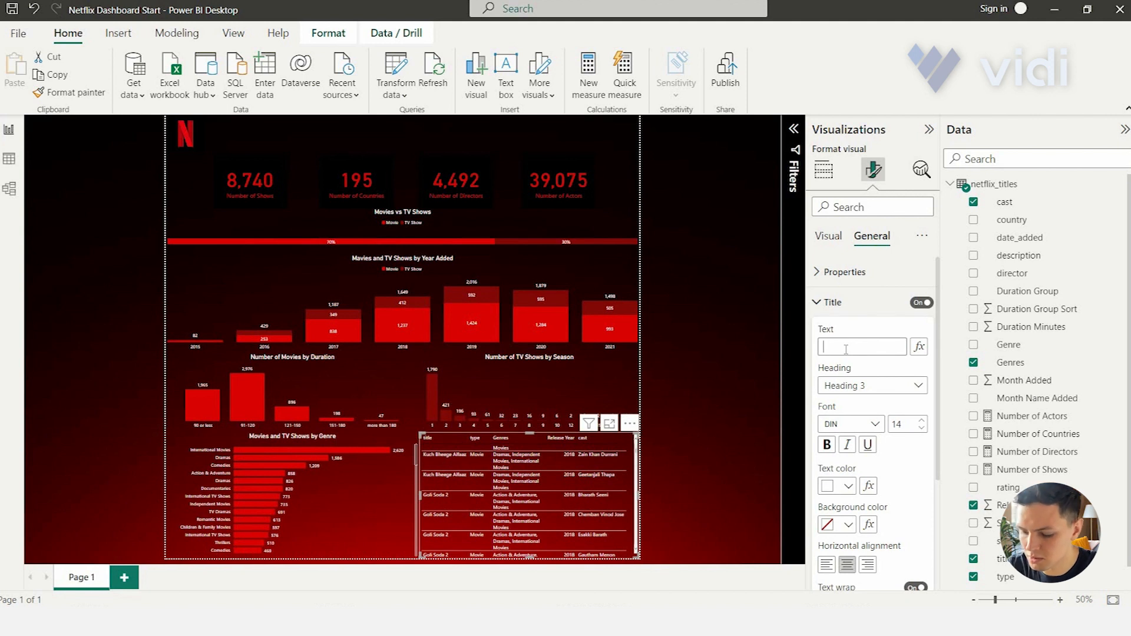
{"action": "type", "text": "Sh"}
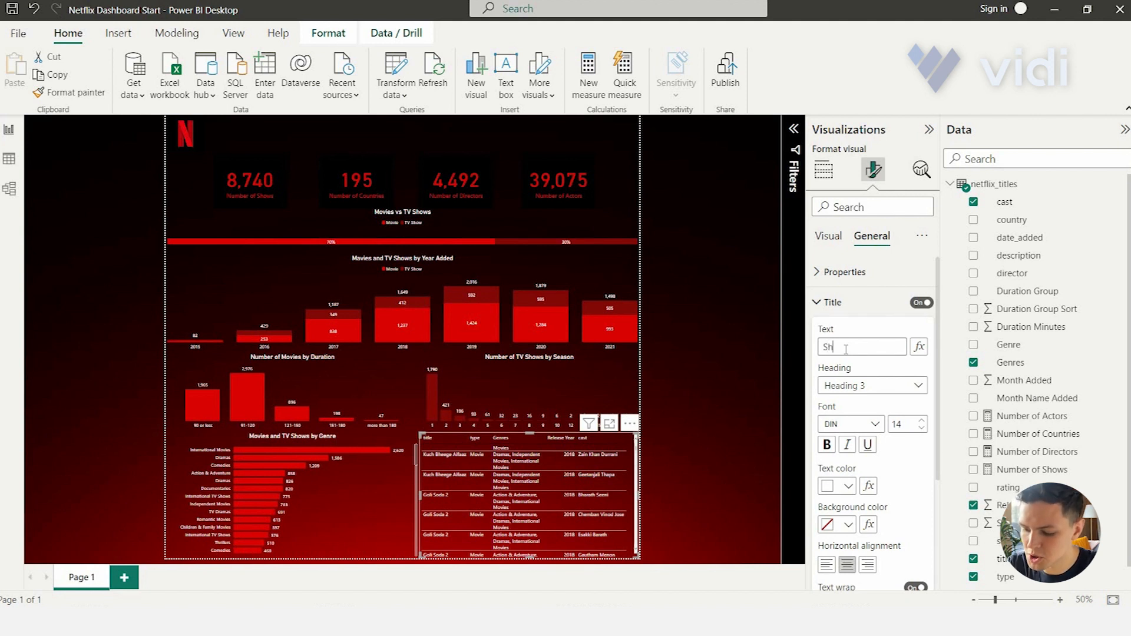
{"action": "type", "text": "ows and M"}
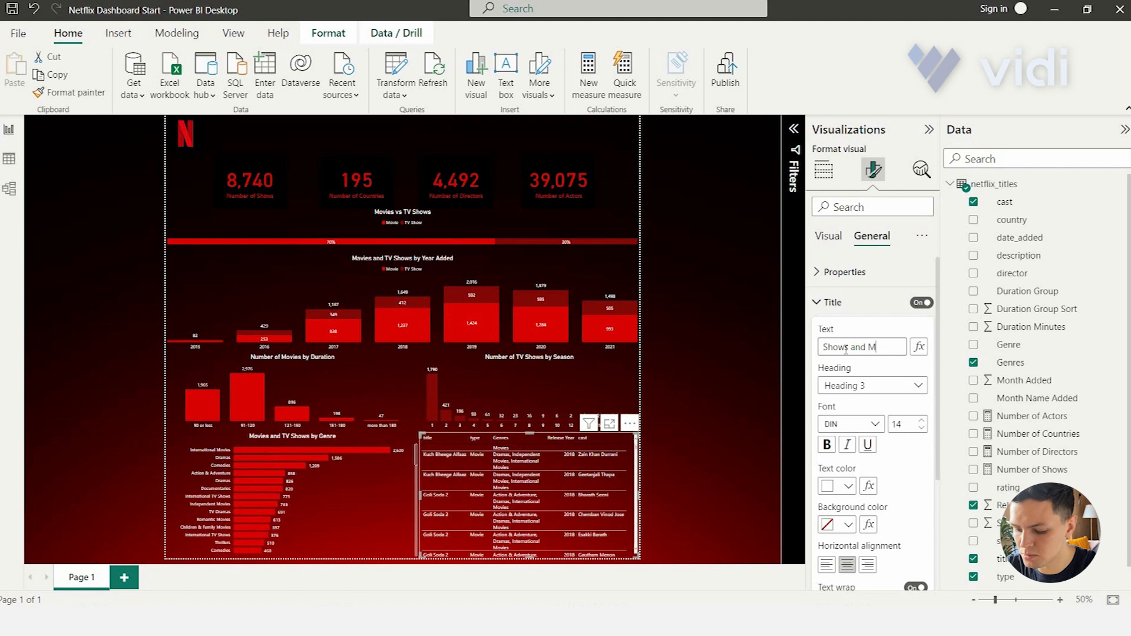
{"action": "type", "text": "ovies Exp"}
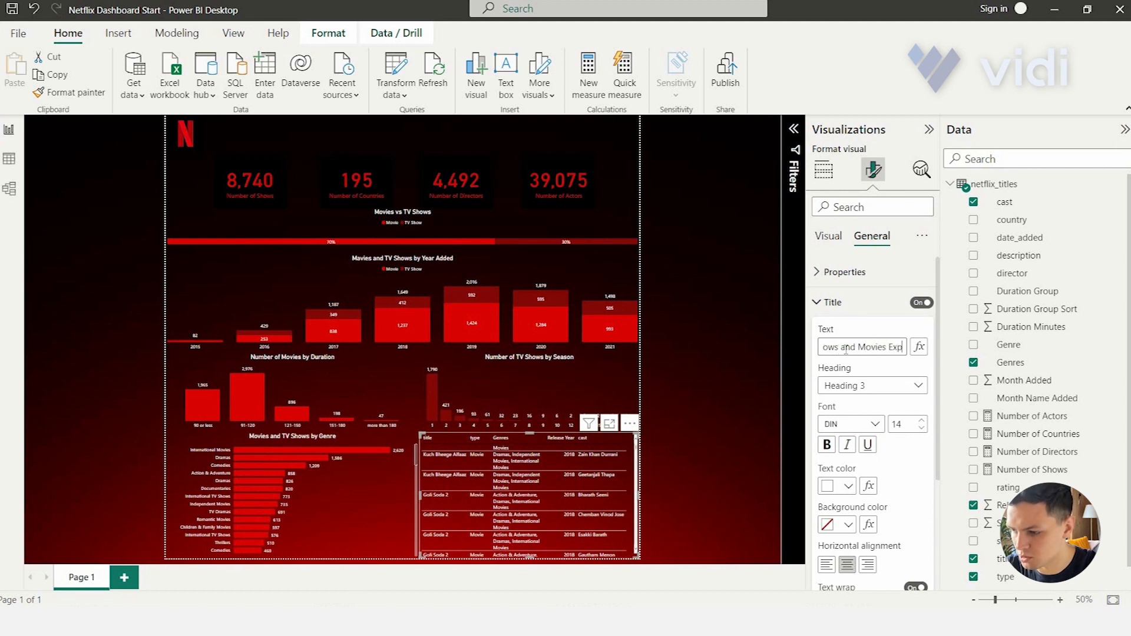
{"action": "type", "text": "lorer"}
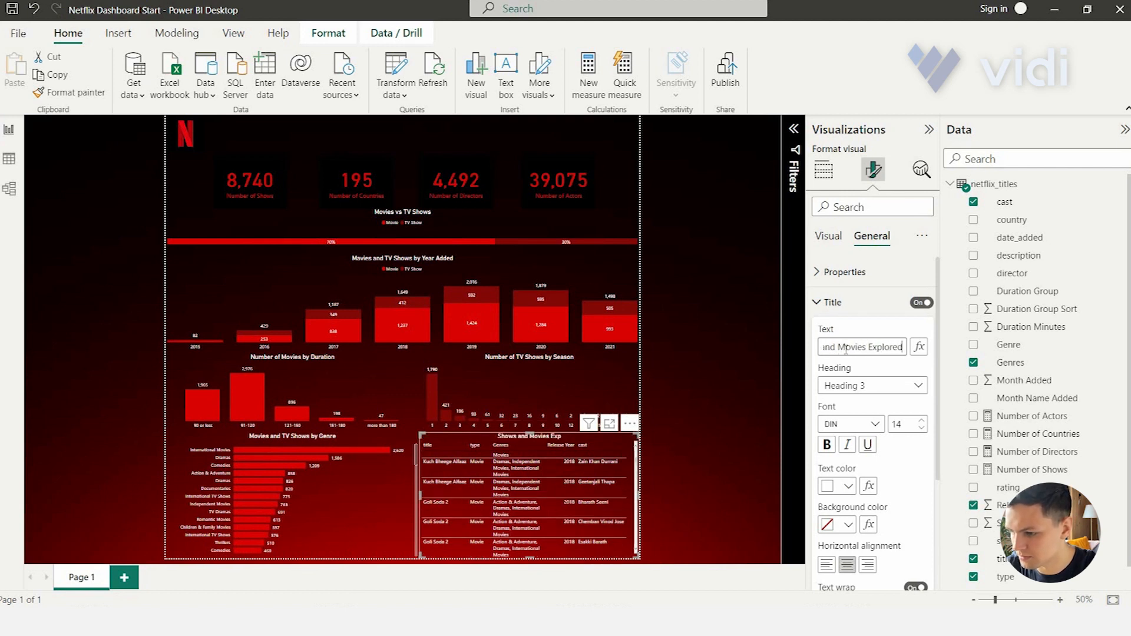
{"action": "left_click", "coordinate": [682, 521]}
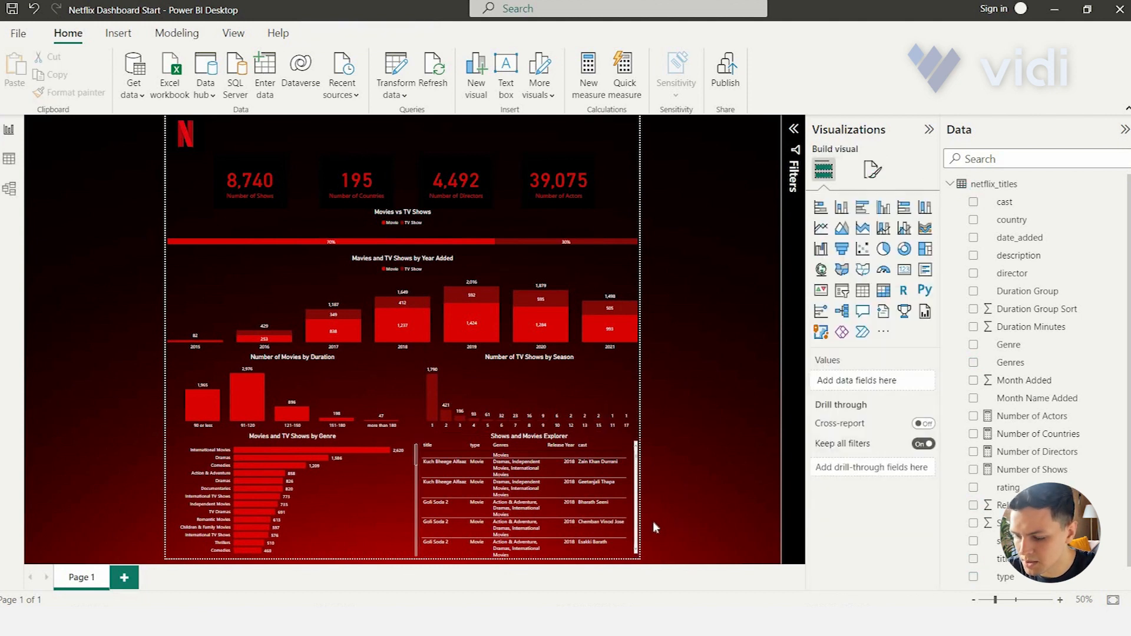
Step: Review the explorer table's rows, the four summary cards and the Movies vs TV Shows bar
{"action": "scroll", "coordinate": [614, 468], "scroll_direction": "down", "scroll_amount": 2}
{"action": "scroll", "coordinate": [615, 468], "scroll_direction": "up", "scroll_amount": 1}
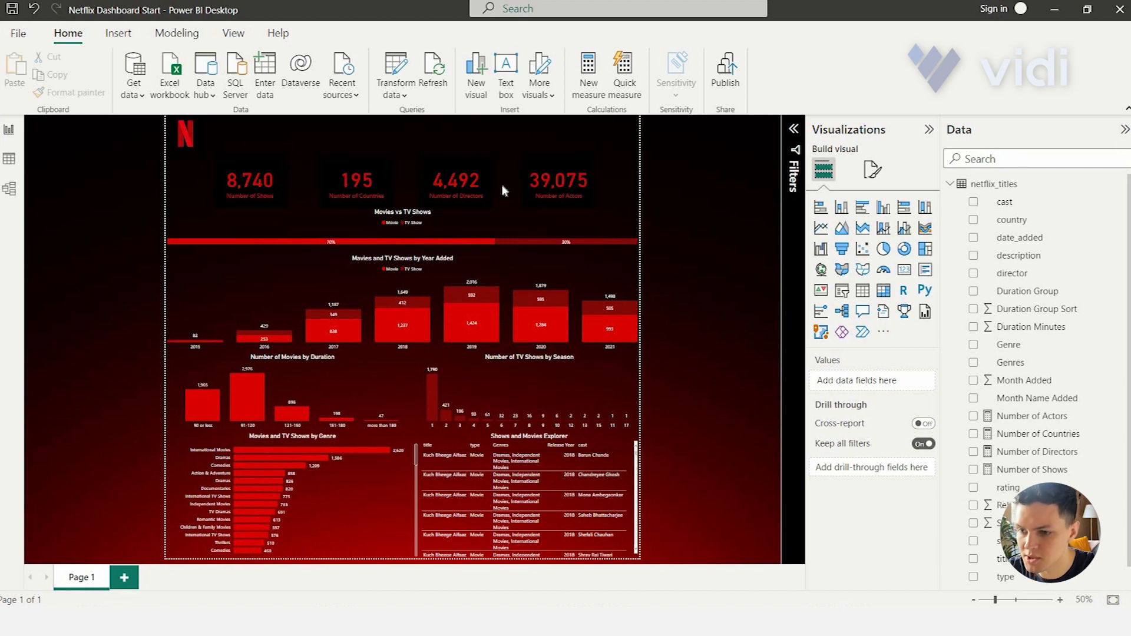
{"action": "left_click", "coordinate": [357, 182]}
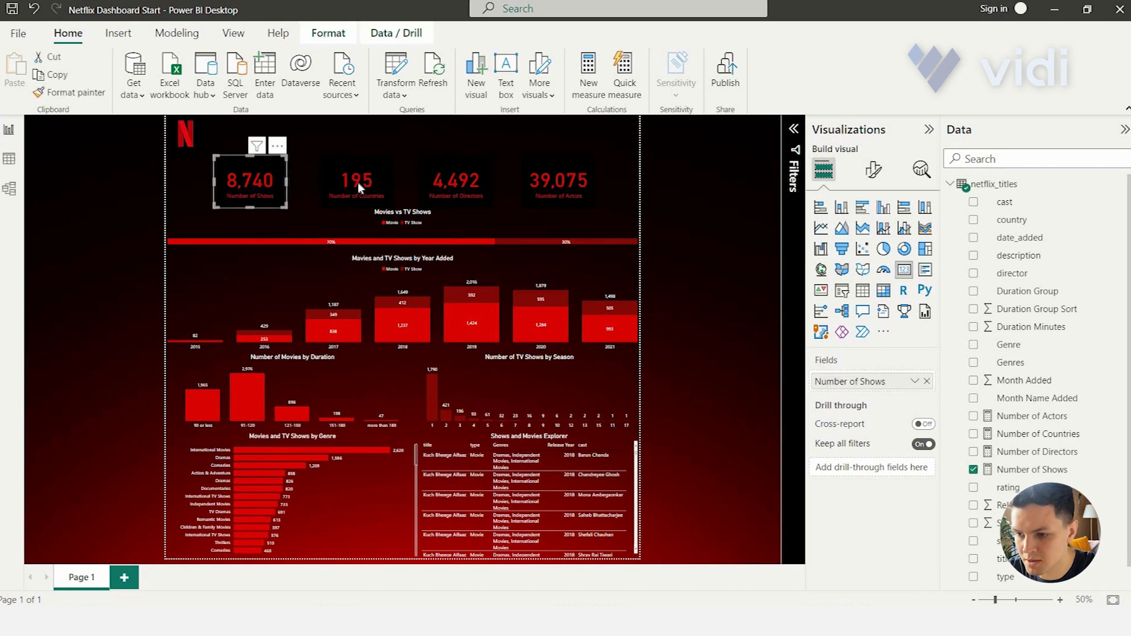
{"action": "left_click", "coordinate": [457, 187]}
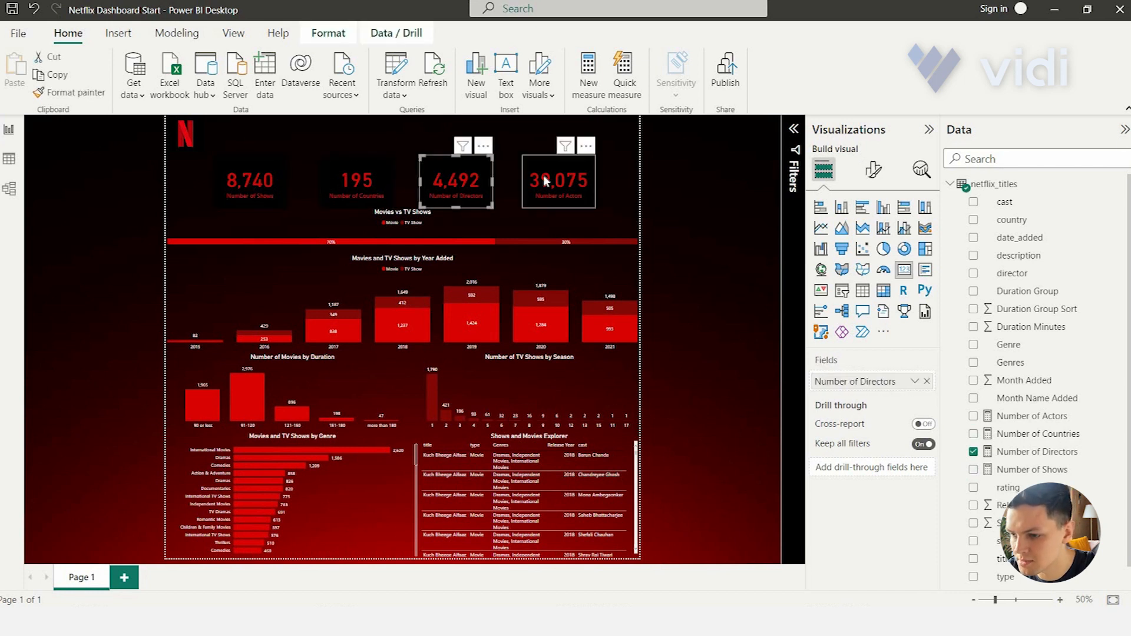
{"action": "left_click", "coordinate": [544, 177]}
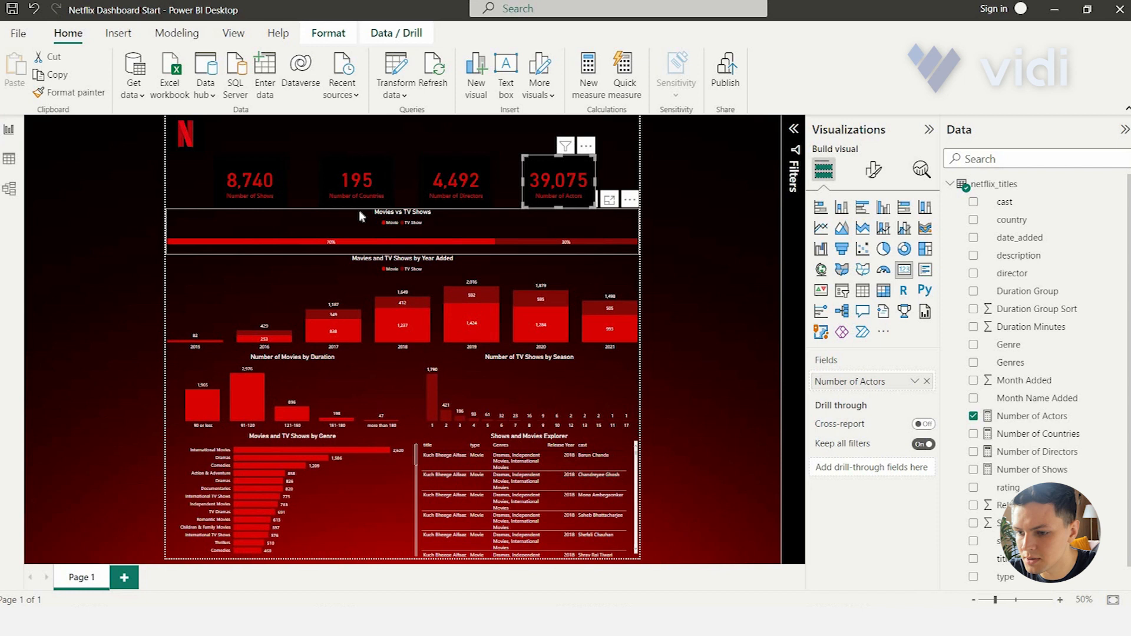
{"action": "left_click", "coordinate": [300, 221]}
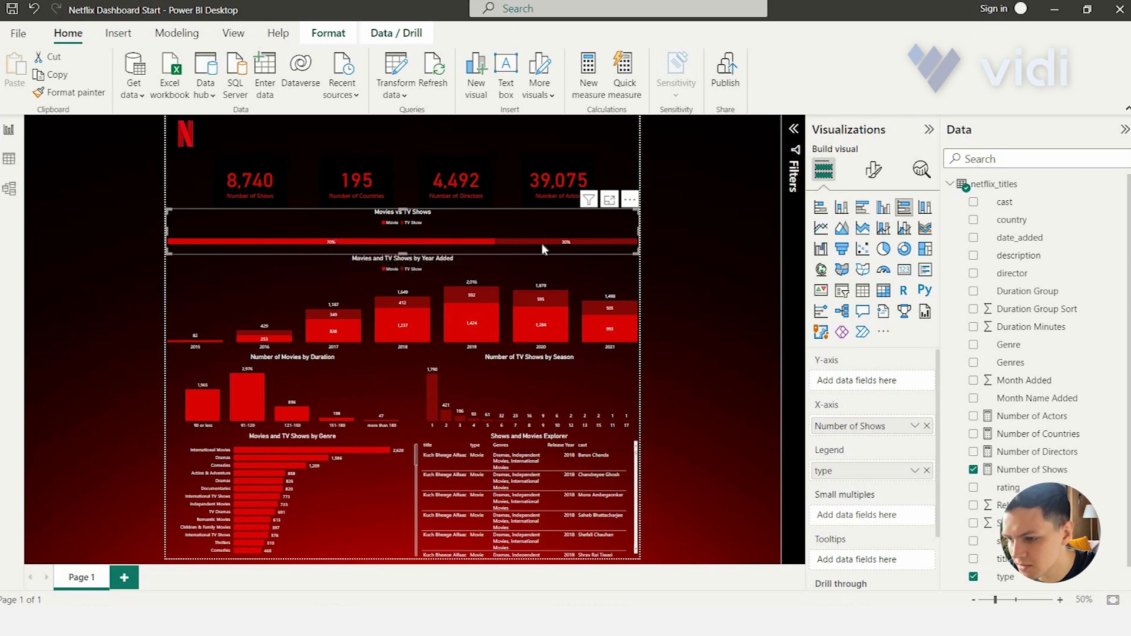
{"action": "mouse_move", "coordinate": [544, 243]}
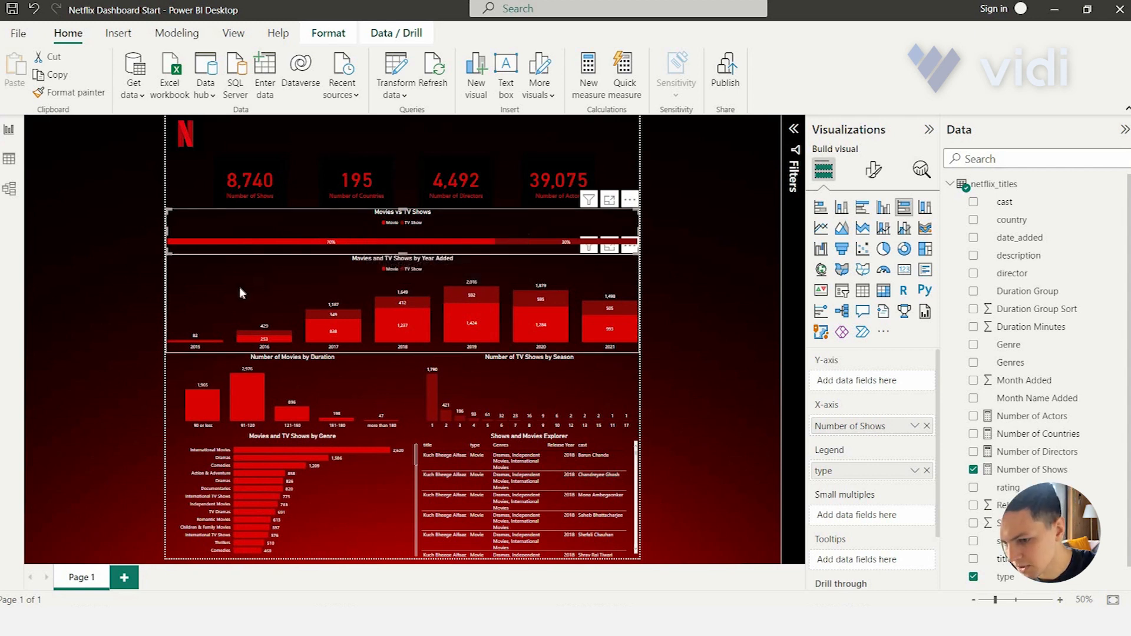
Step: Review the year added, duration, season and genre charts, and compare the explorer table with the Number of Shows card
{"action": "left_click", "coordinate": [222, 297]}
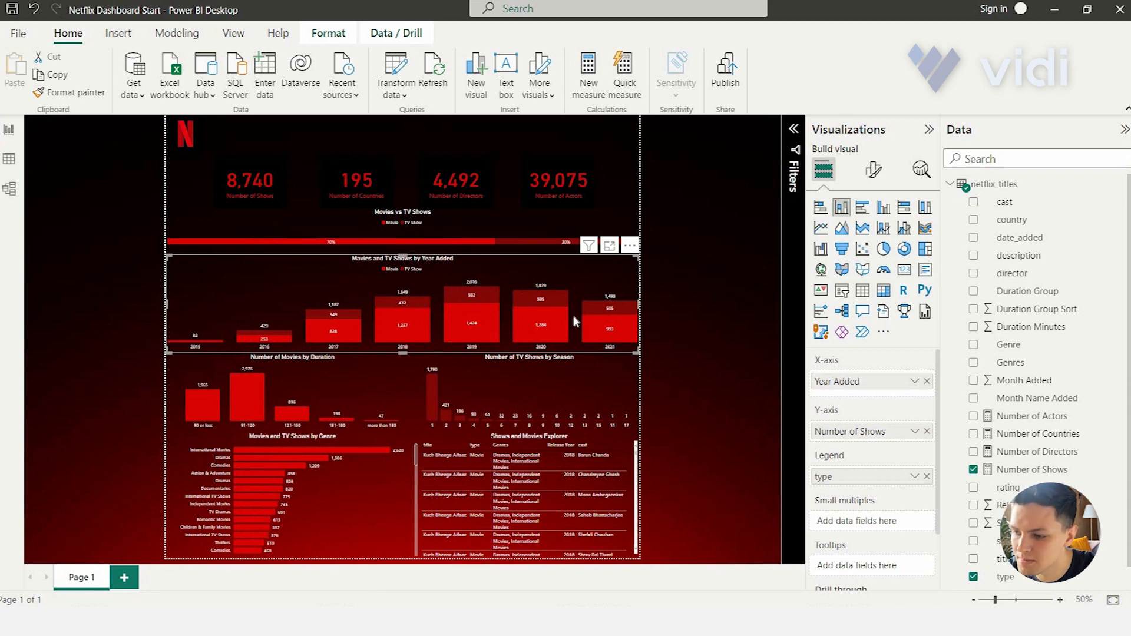
{"action": "left_click", "coordinate": [275, 387]}
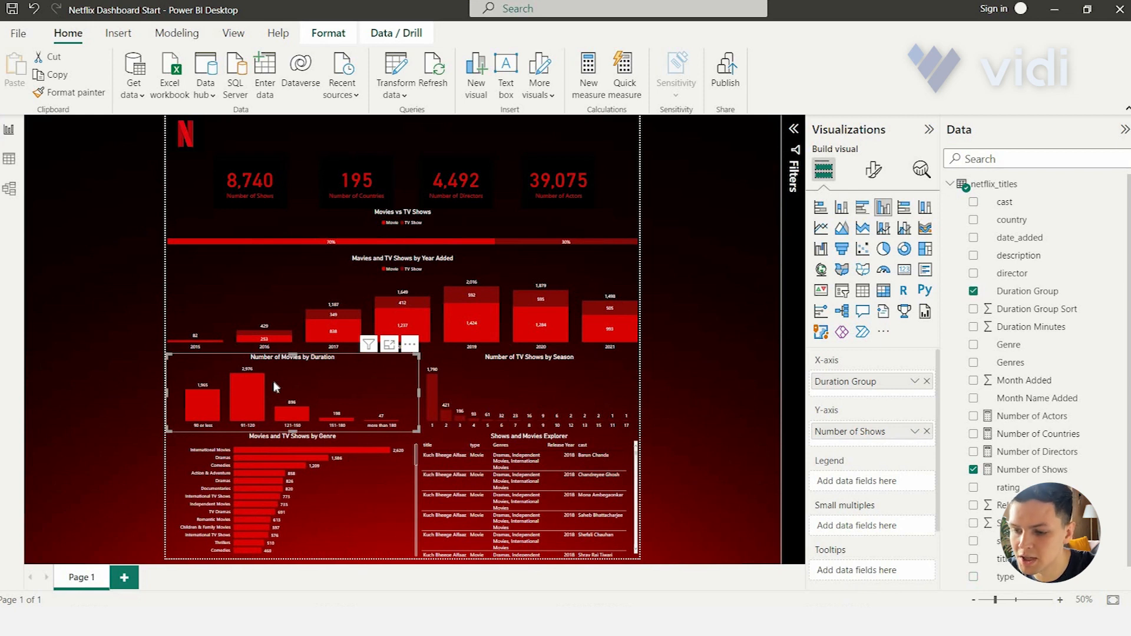
{"action": "left_click", "coordinate": [328, 290]}
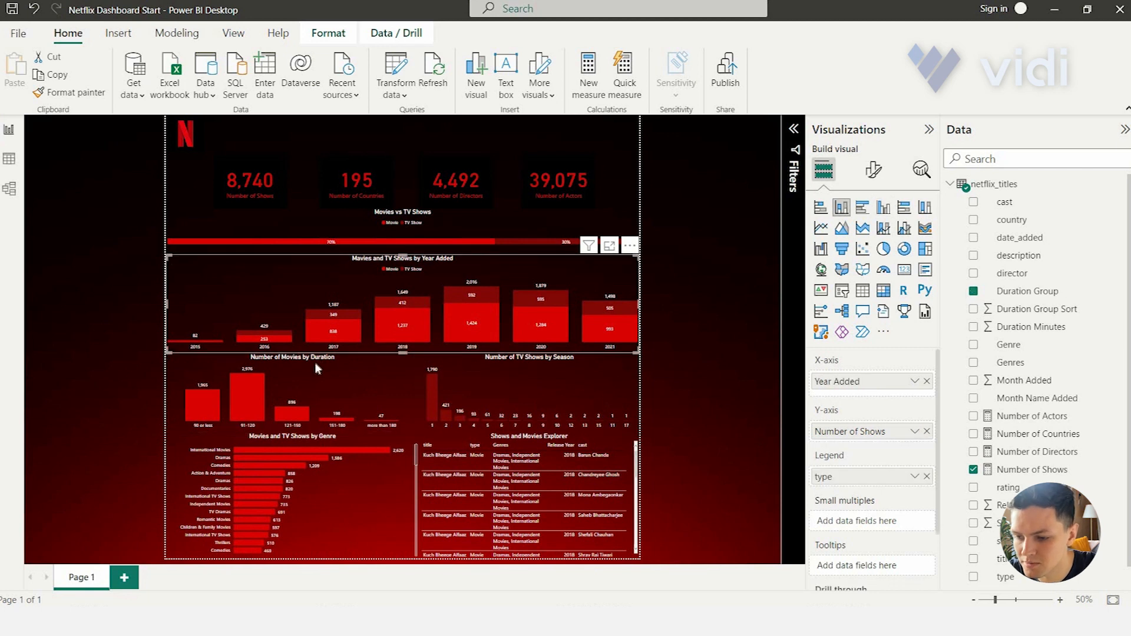
{"action": "left_click", "coordinate": [313, 363]}
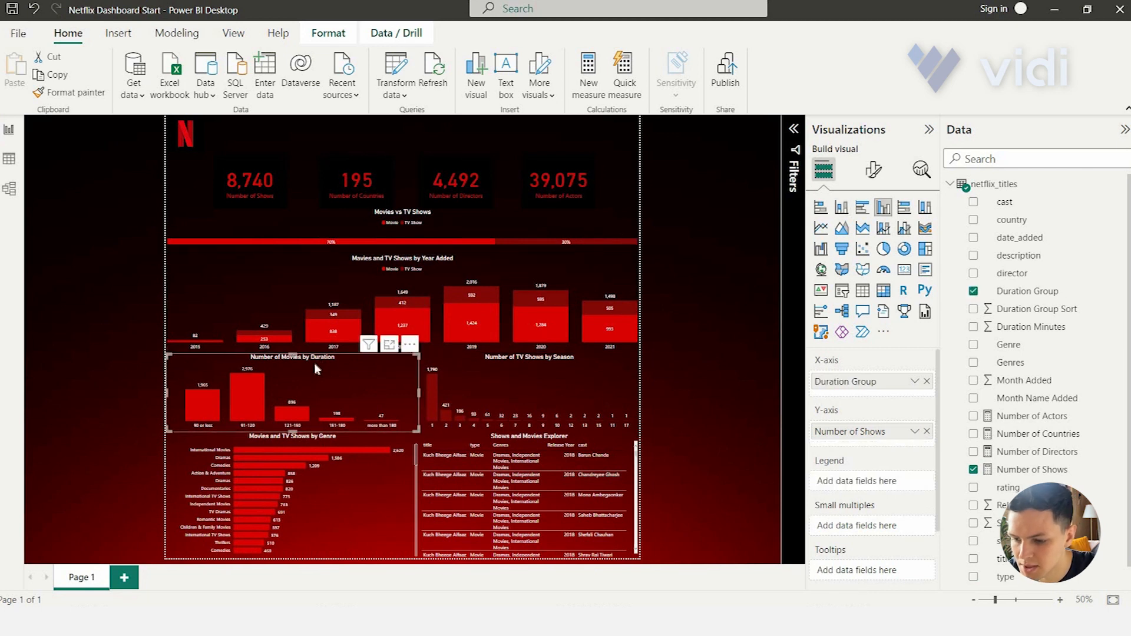
{"action": "left_click", "coordinate": [435, 369]}
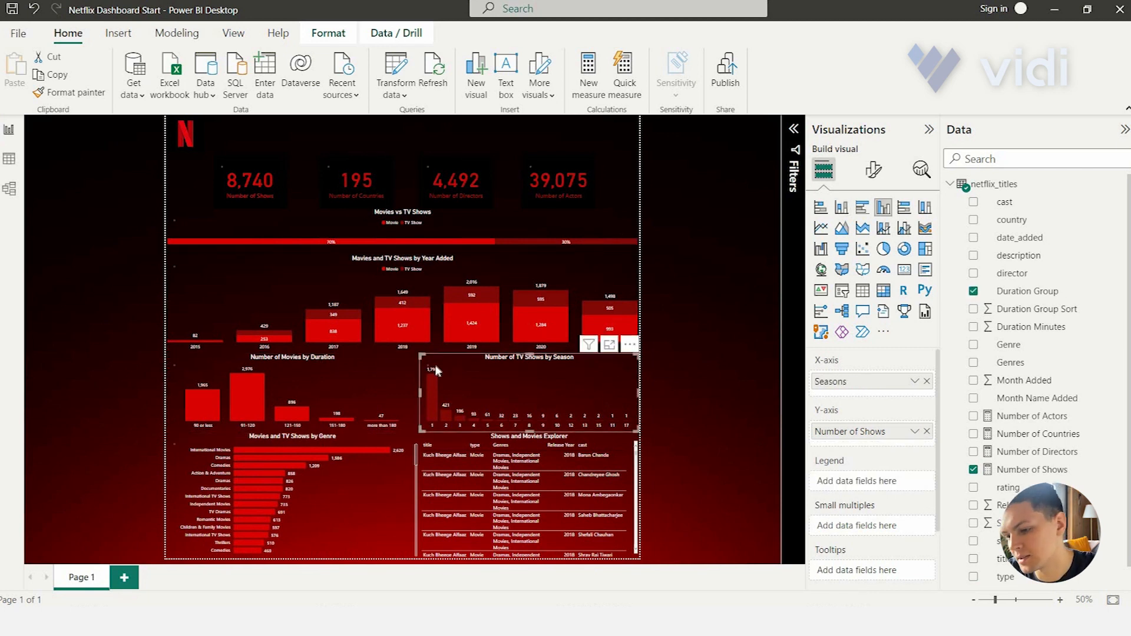
{"action": "left_click", "coordinate": [362, 370]}
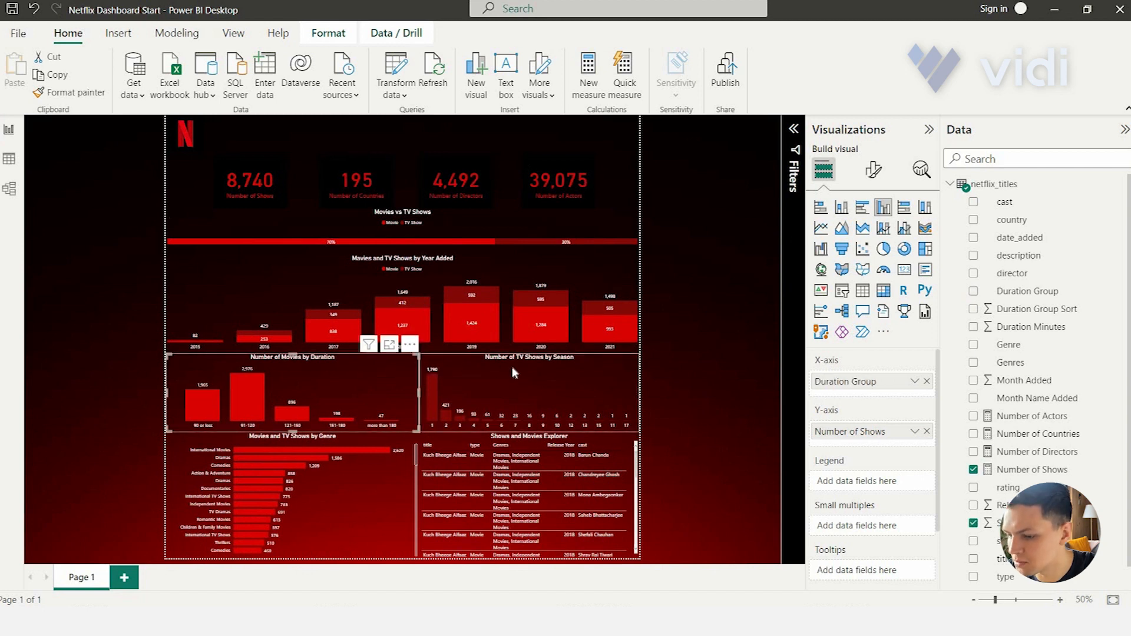
{"action": "left_click", "coordinate": [511, 366]}
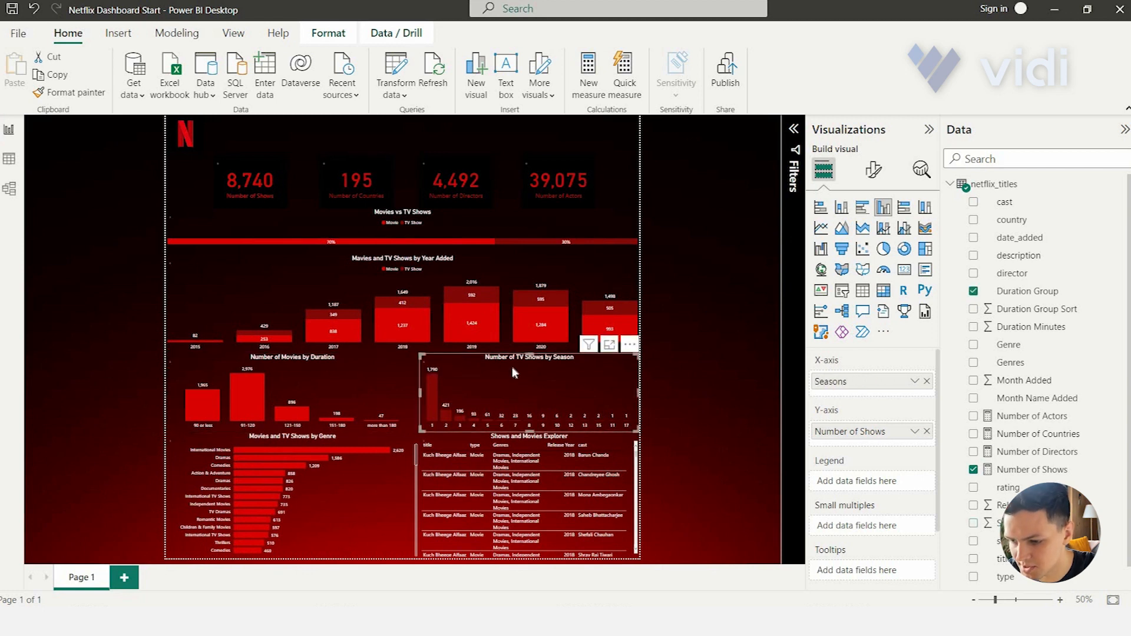
{"action": "left_click", "coordinate": [350, 483]}
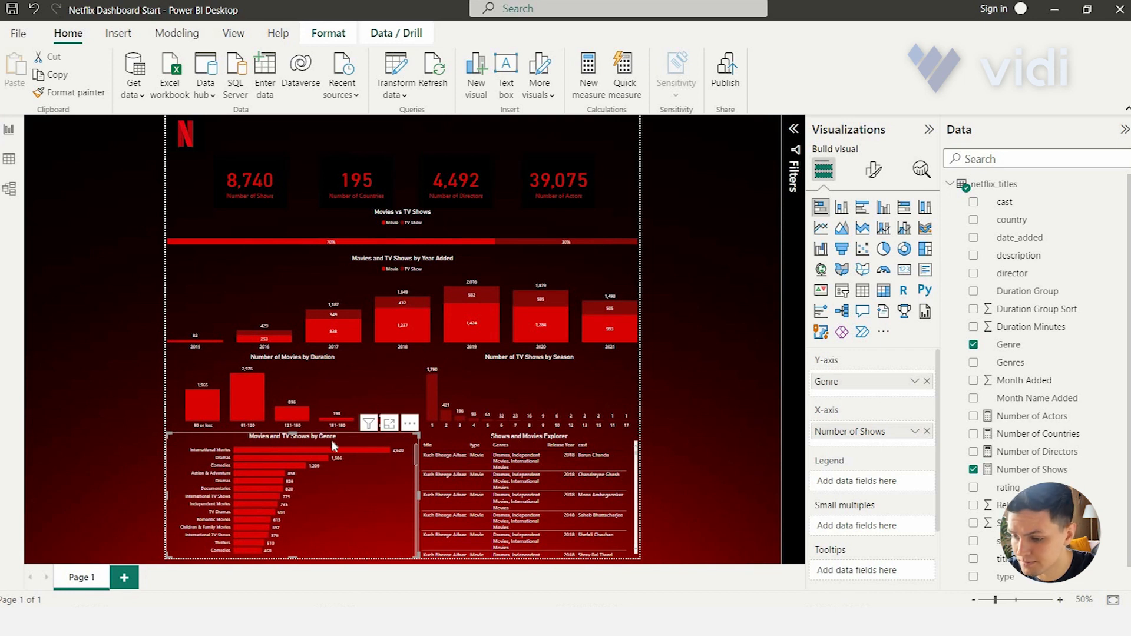
{"action": "left_click", "coordinate": [447, 441]}
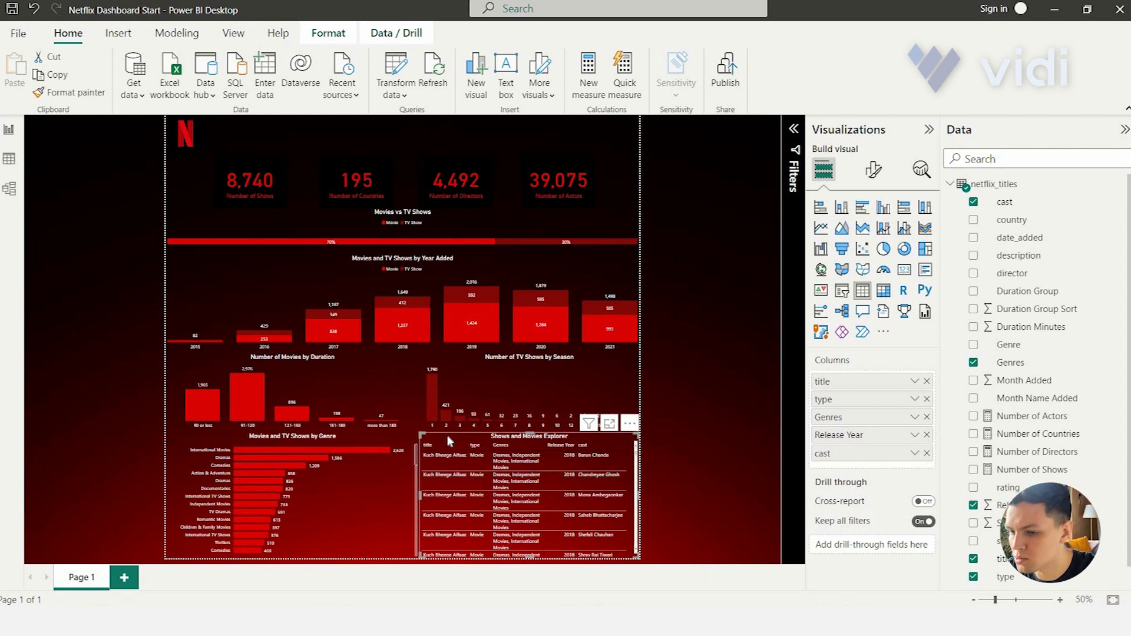
{"action": "left_click", "coordinate": [241, 177]}
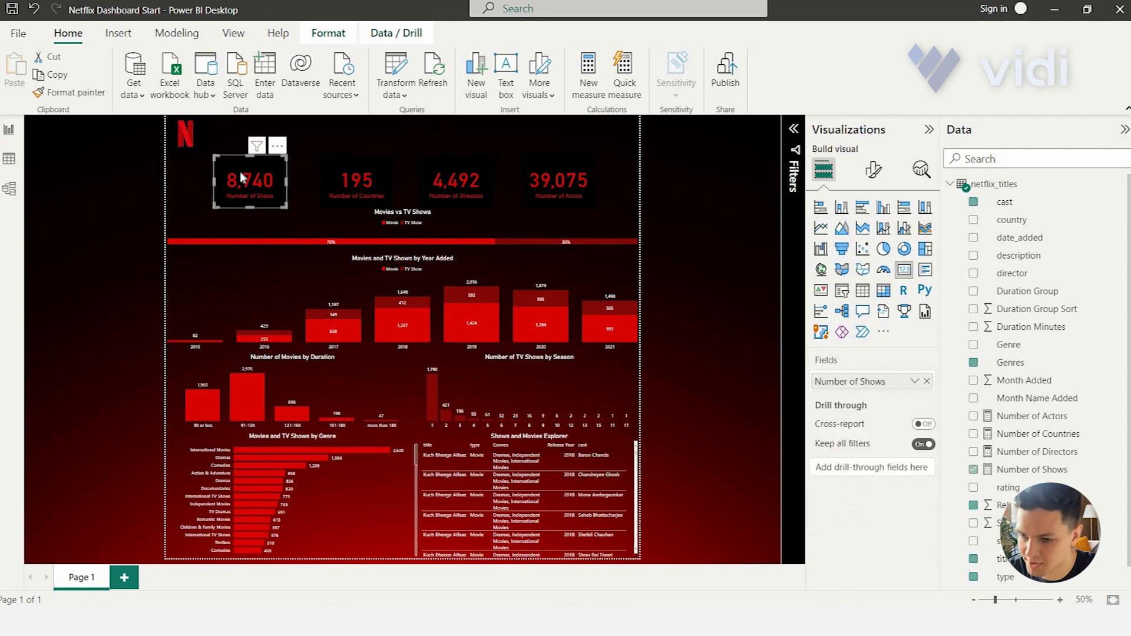
{"action": "left_click", "coordinate": [570, 440]}
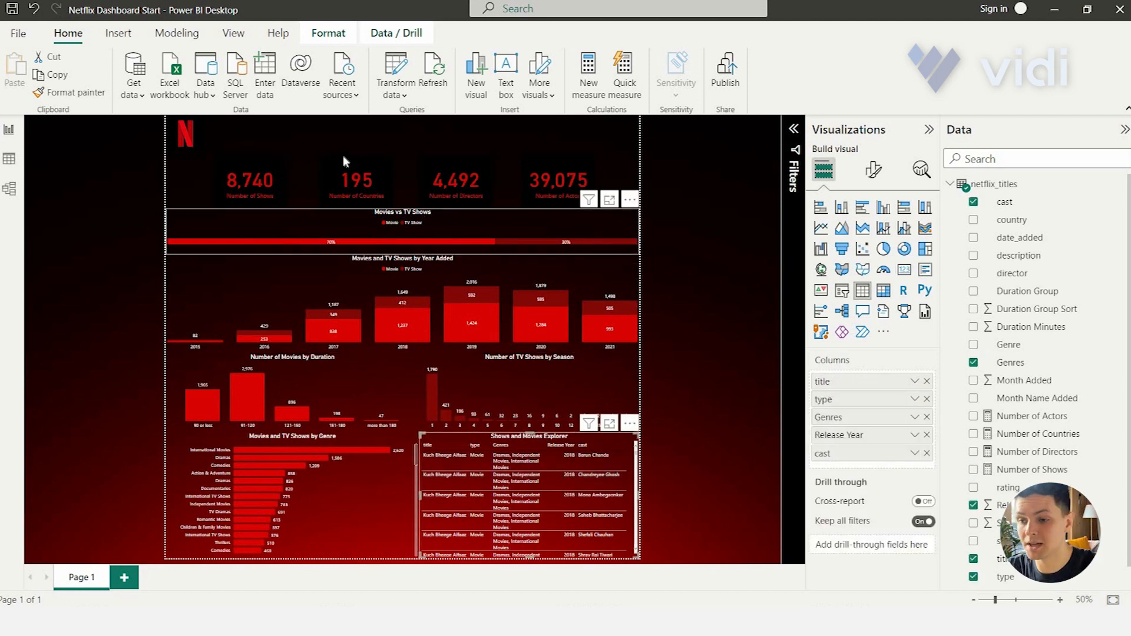
Step: Add a slicer for the type field in the empty header area beside the Netflix logo
{"action": "left_click", "coordinate": [316, 129]}
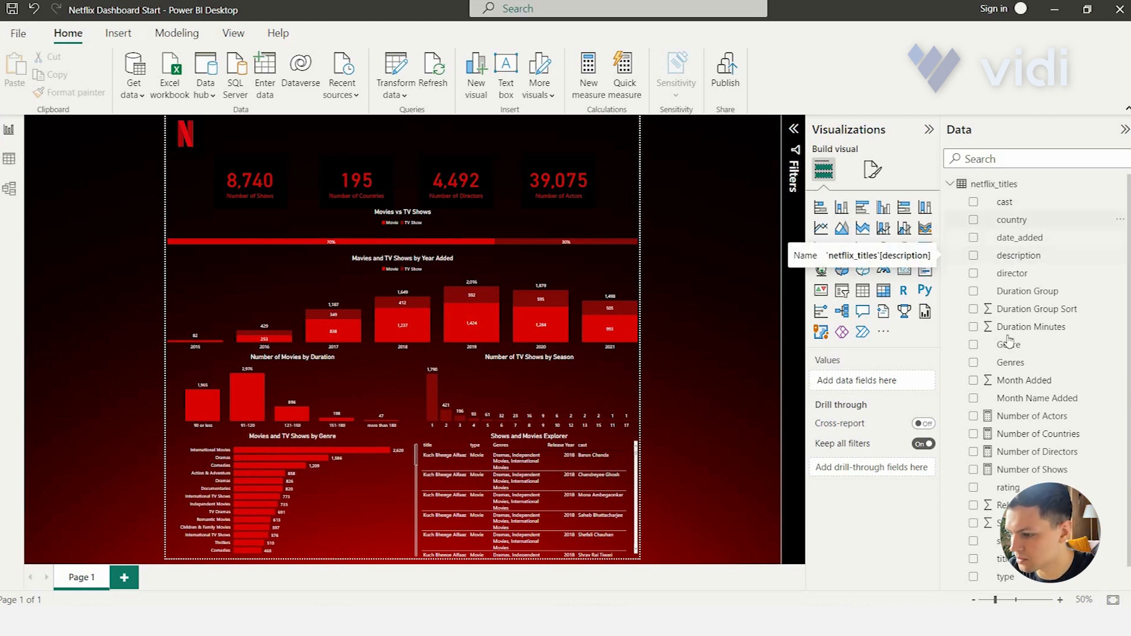
{"action": "scroll", "coordinate": [1009, 463], "scroll_direction": "down", "scroll_amount": 1}
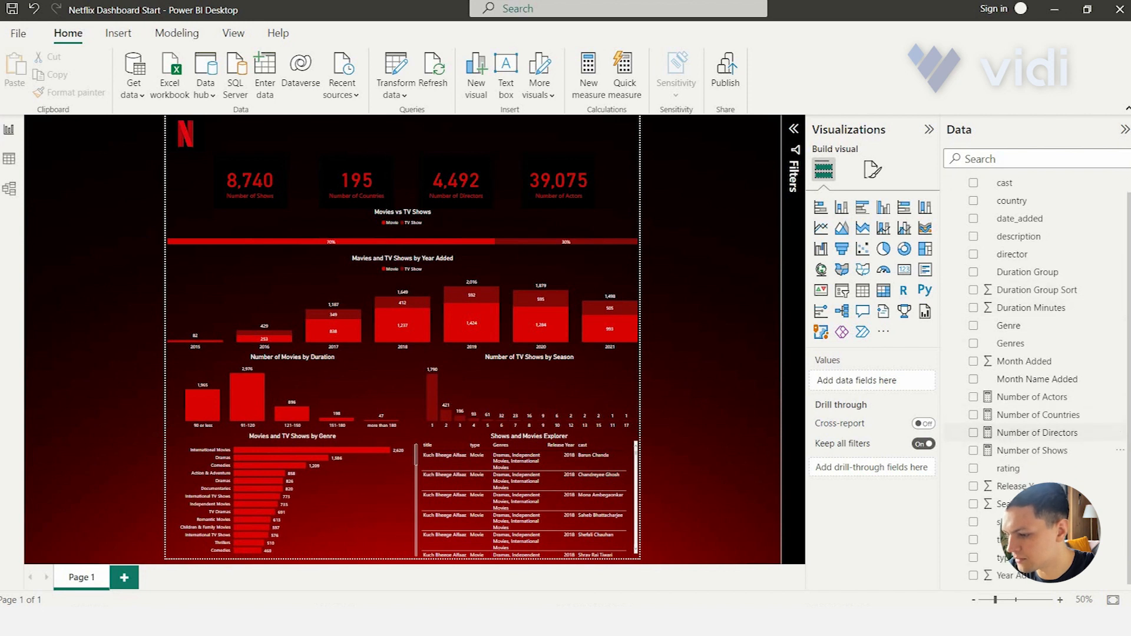
{"action": "left_click_drag", "start_coordinate": [1000, 559], "coordinate": [304, 140]}
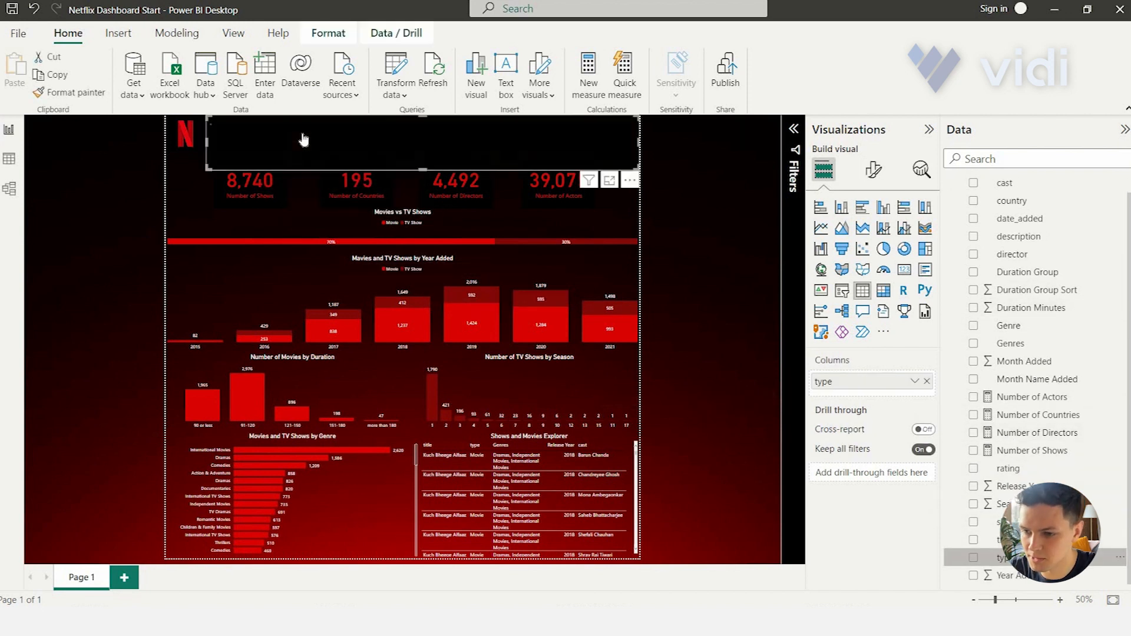
{"action": "left_click", "coordinate": [842, 290]}
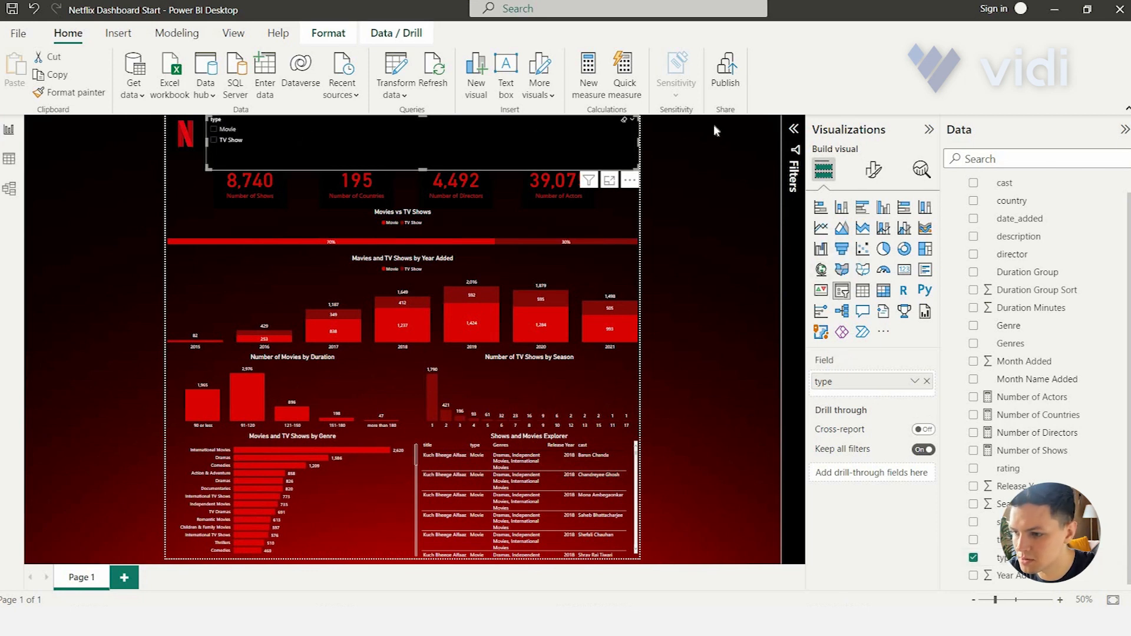
Step: Set the type slicer's style to Dropdown and shrink it to a small box next to the logo
{"action": "left_click", "coordinate": [873, 171]}
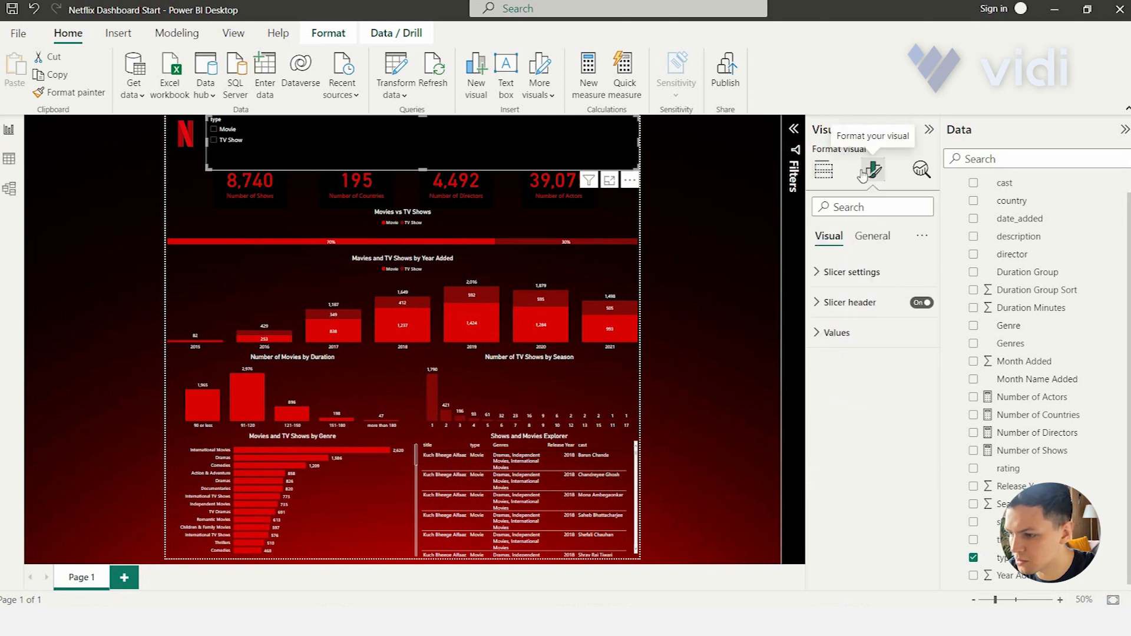
{"action": "left_click", "coordinate": [850, 272]}
{"action": "left_click", "coordinate": [847, 345]}
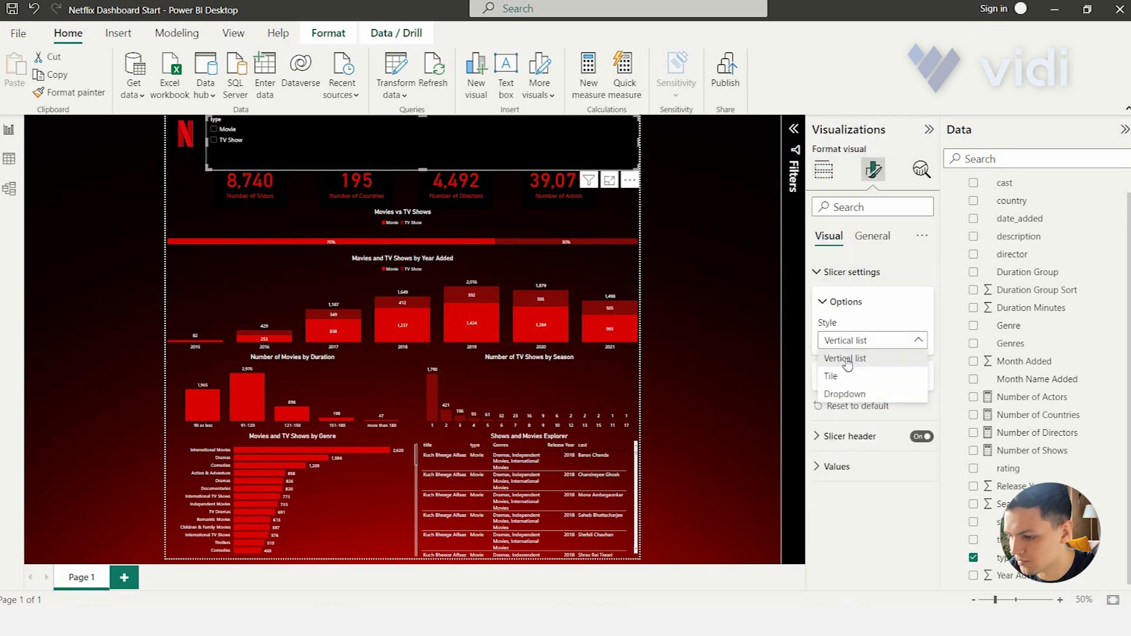
{"action": "left_click", "coordinate": [847, 393]}
{"action": "left_click_drag", "start_coordinate": [639, 169], "coordinate": [493, 165]}
{"action": "left_click_drag", "start_coordinate": [368, 148], "coordinate": [294, 139]}
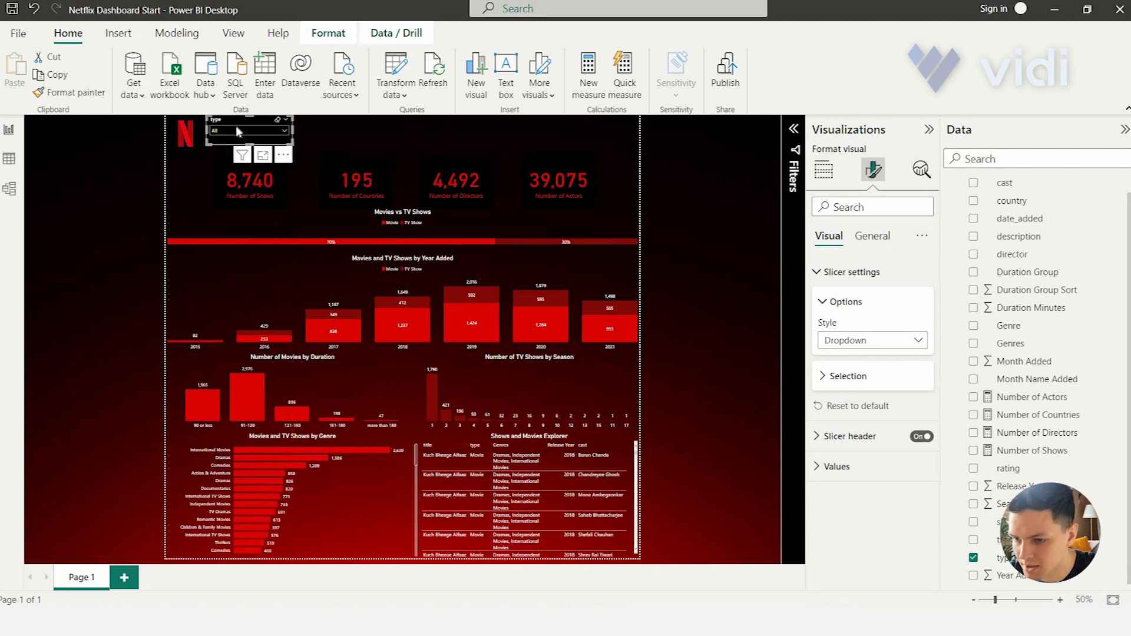
Step: Open the type slicer's dropdown list to check how its options look, leaving the selection on All
{"action": "left_click", "coordinate": [231, 130]}
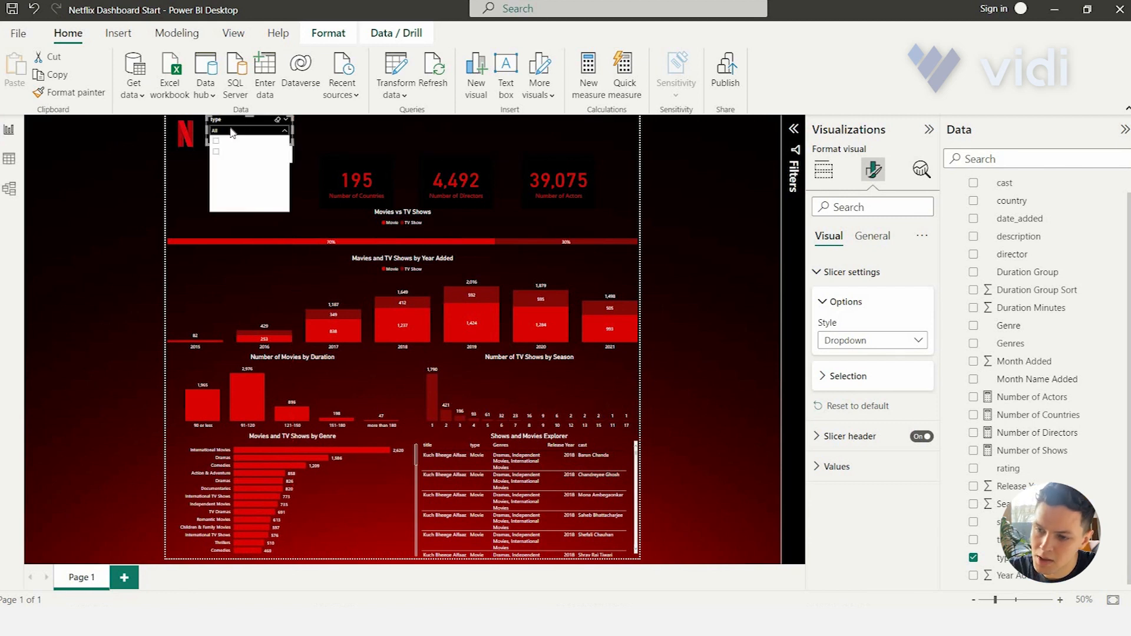
{"action": "left_click", "coordinate": [231, 132]}
{"action": "left_click", "coordinate": [267, 192]}
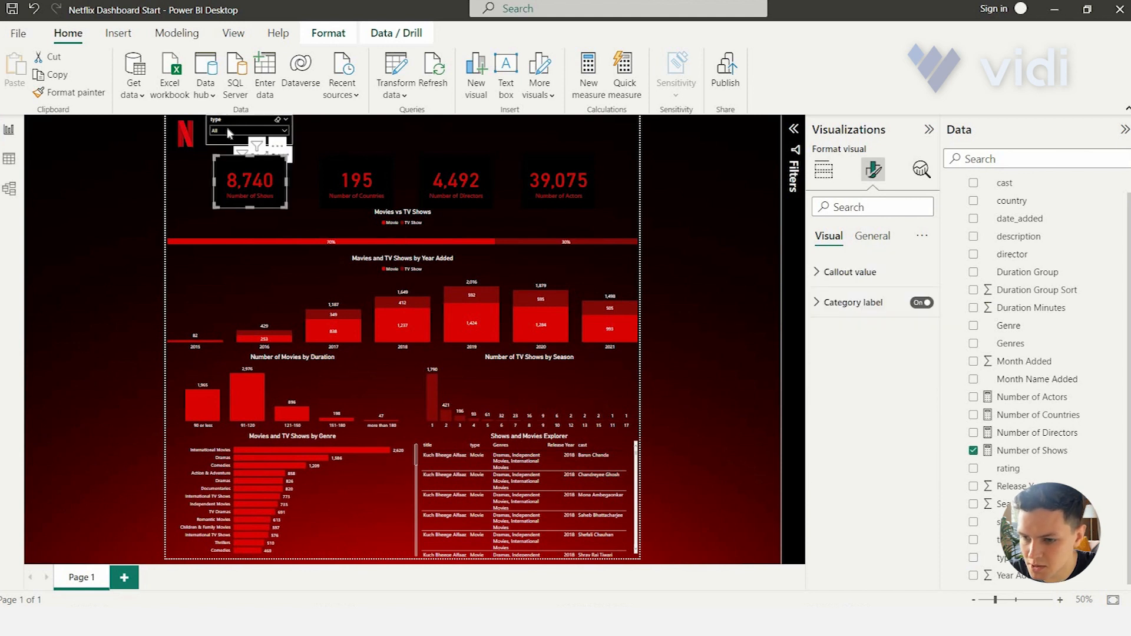
{"action": "left_click", "coordinate": [233, 130]}
{"action": "left_click", "coordinate": [263, 185]}
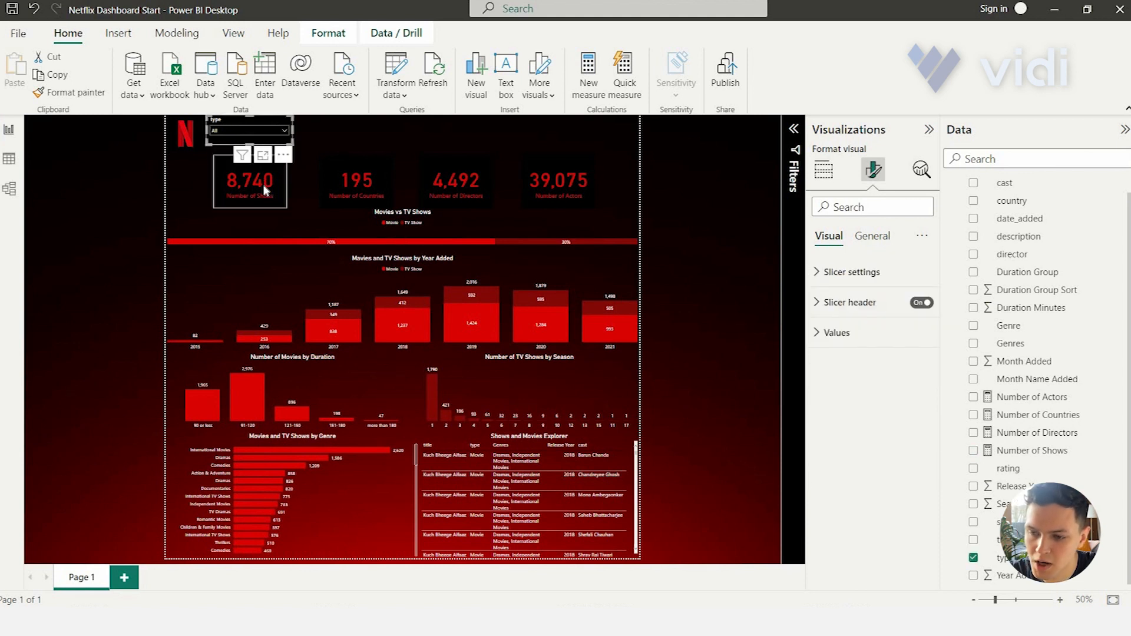
{"action": "left_click", "coordinate": [476, 178]}
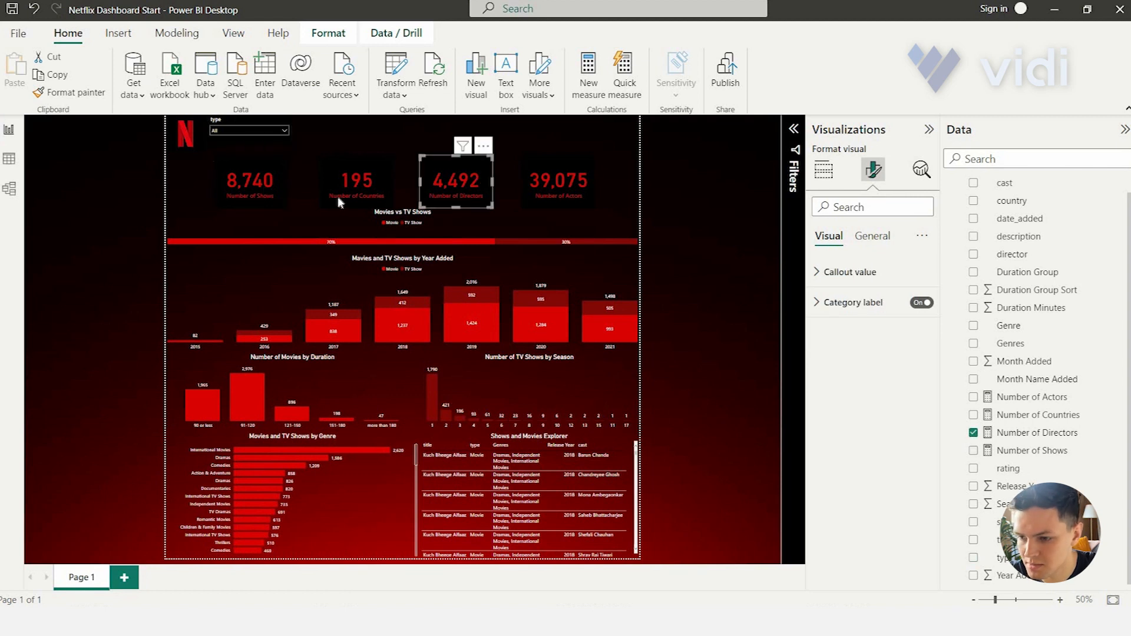
Step: Set the type slicer's header font color to red and change its title text to "Type"
{"action": "left_click", "coordinate": [235, 121]}
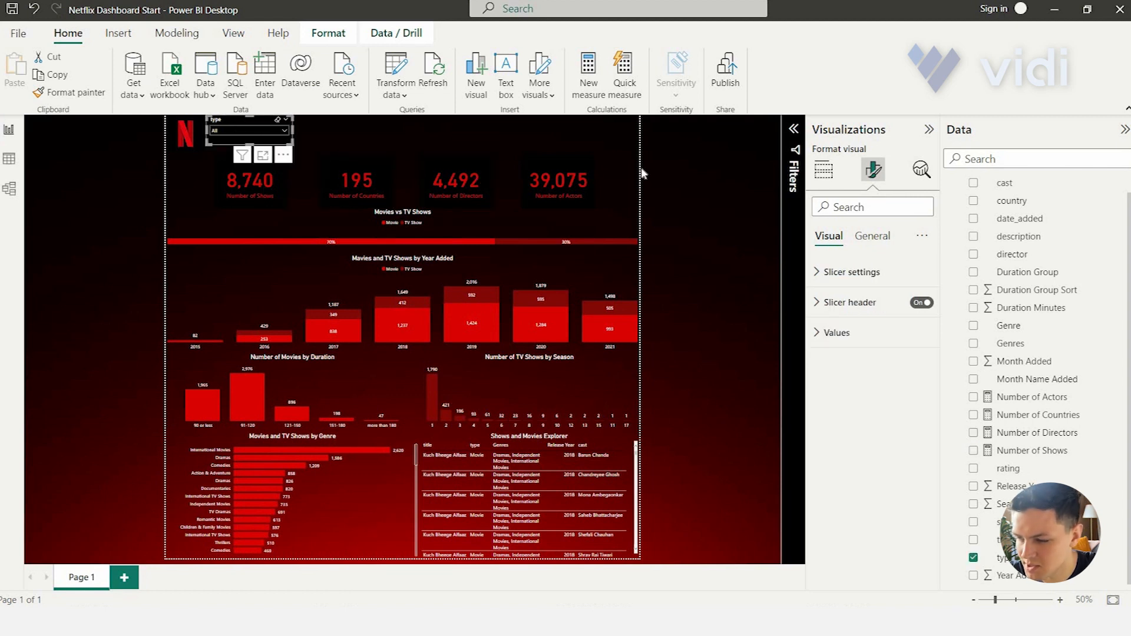
{"action": "left_click", "coordinate": [865, 280]}
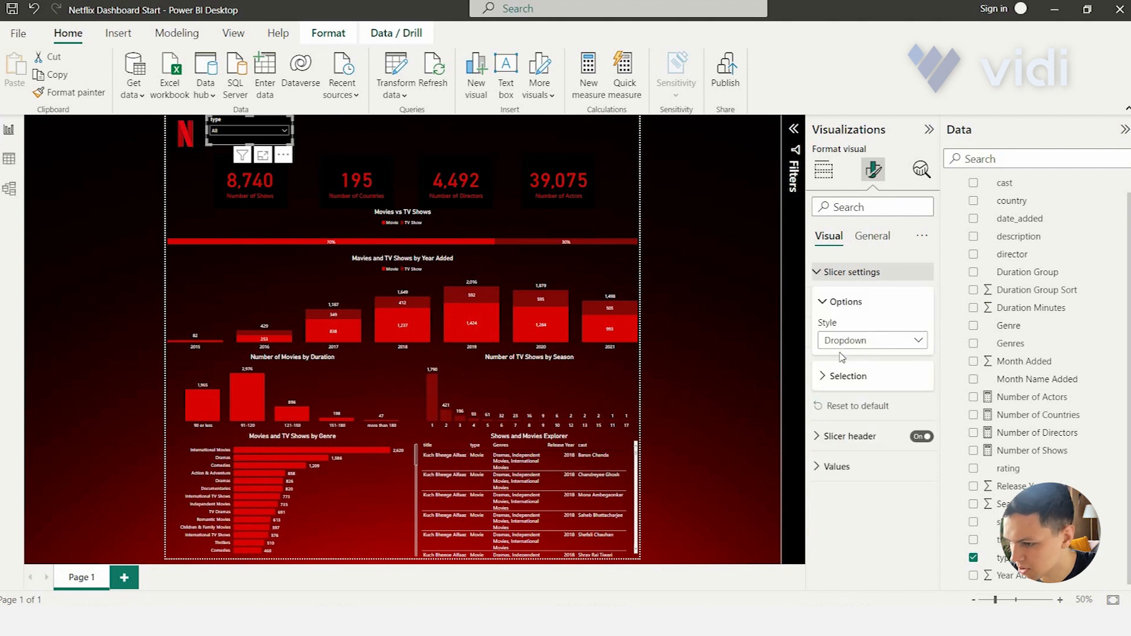
{"action": "left_click", "coordinate": [862, 436]}
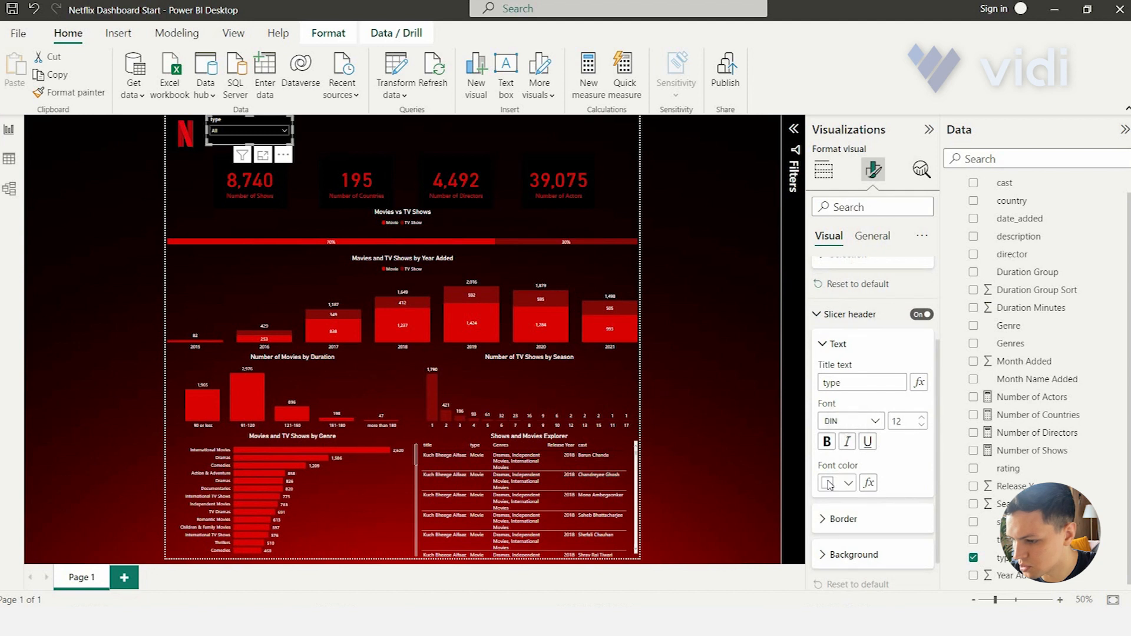
{"action": "left_click", "coordinate": [828, 483]}
{"action": "left_click", "coordinate": [881, 418]}
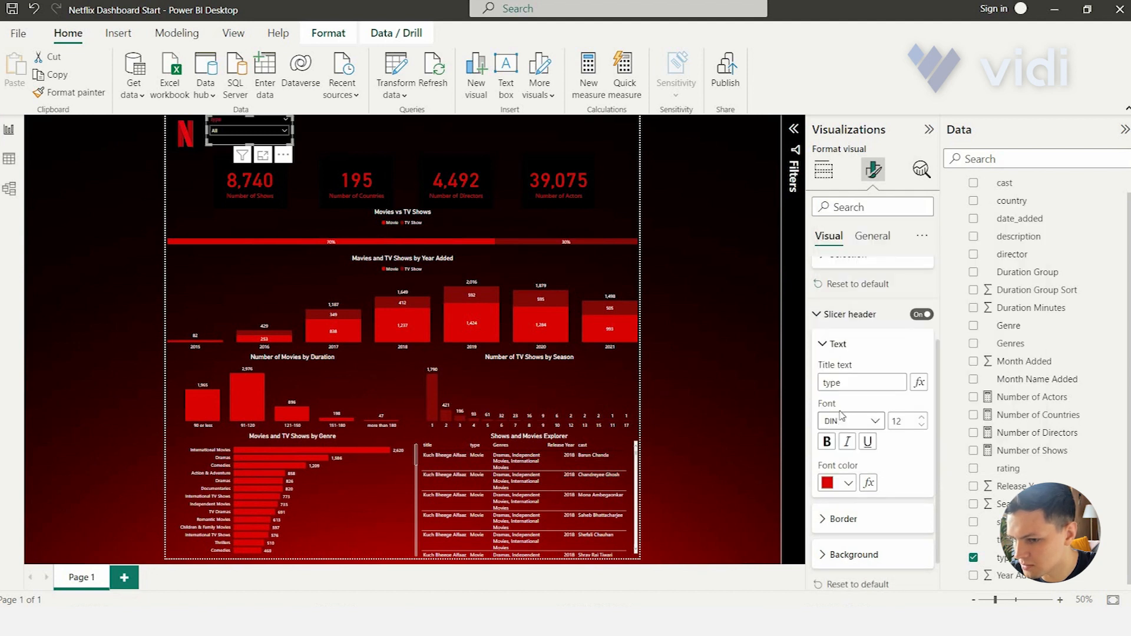
{"action": "left_click", "coordinate": [829, 385]}
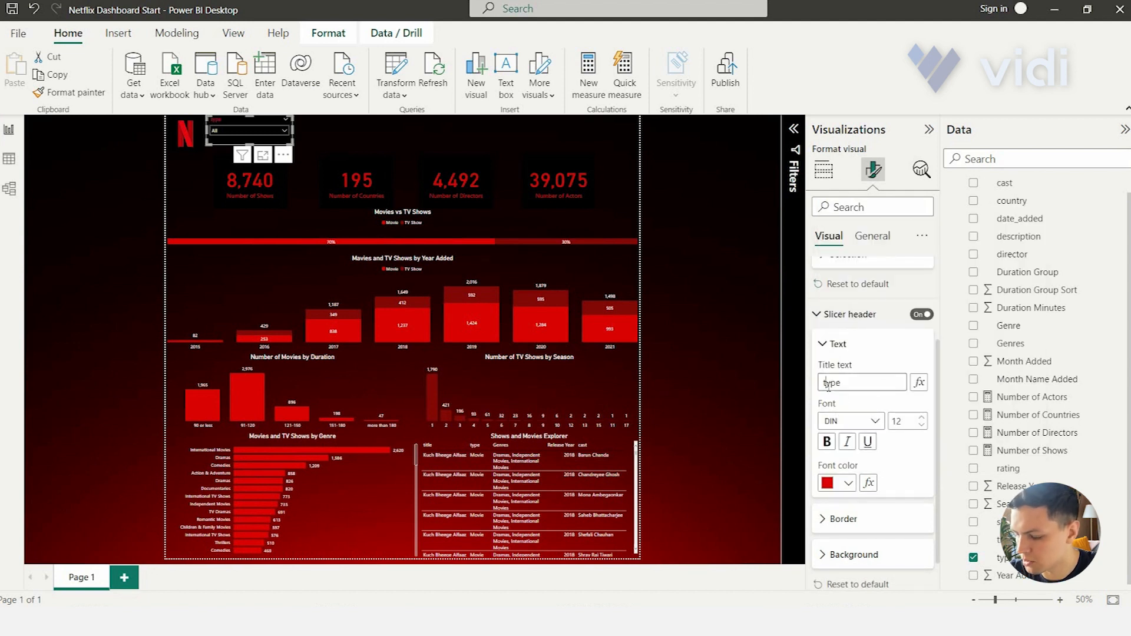
{"action": "key", "text": "Delete"}
{"action": "type", "text": "T"}
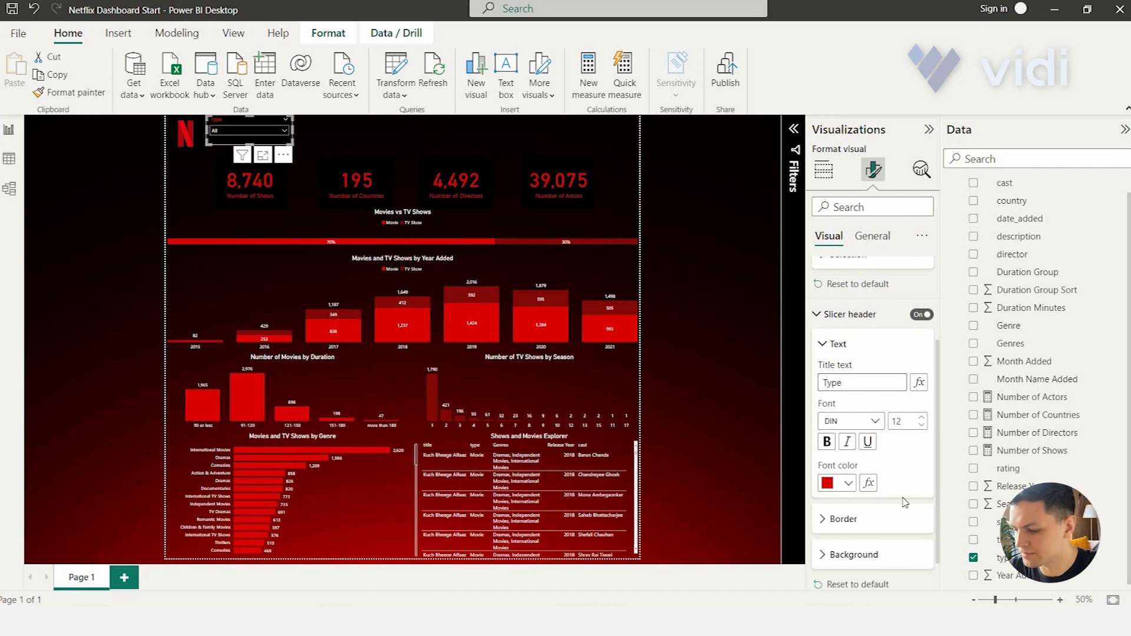
Step: Set the font color of the type slicer's values to red
{"action": "scroll", "coordinate": [905, 503], "scroll_direction": "down", "scroll_amount": 1}
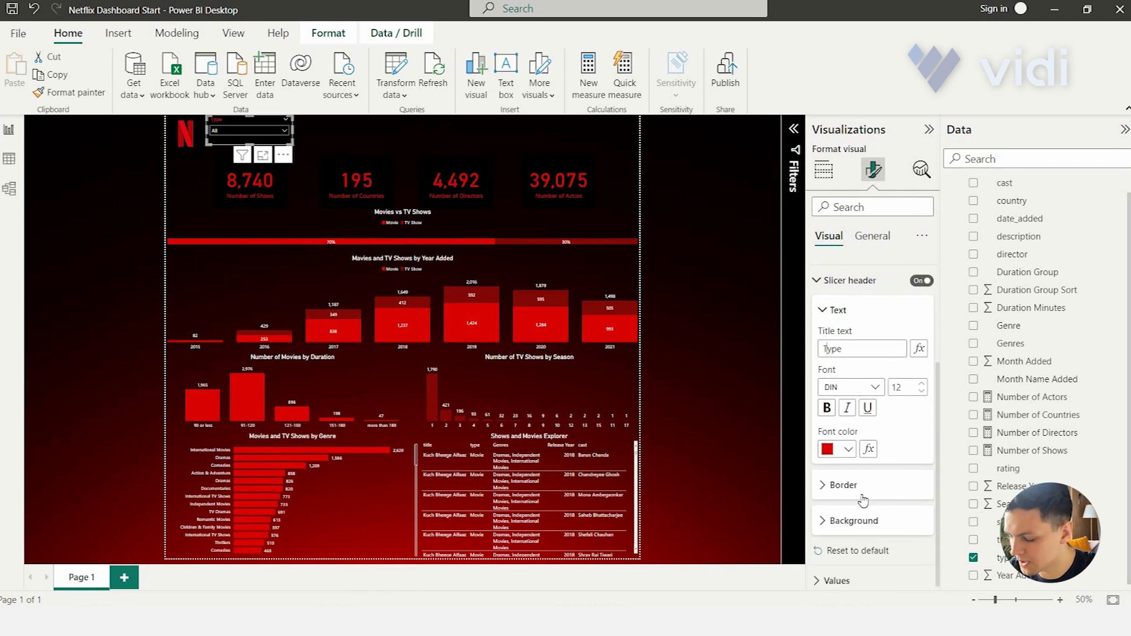
{"action": "left_click", "coordinate": [843, 578]}
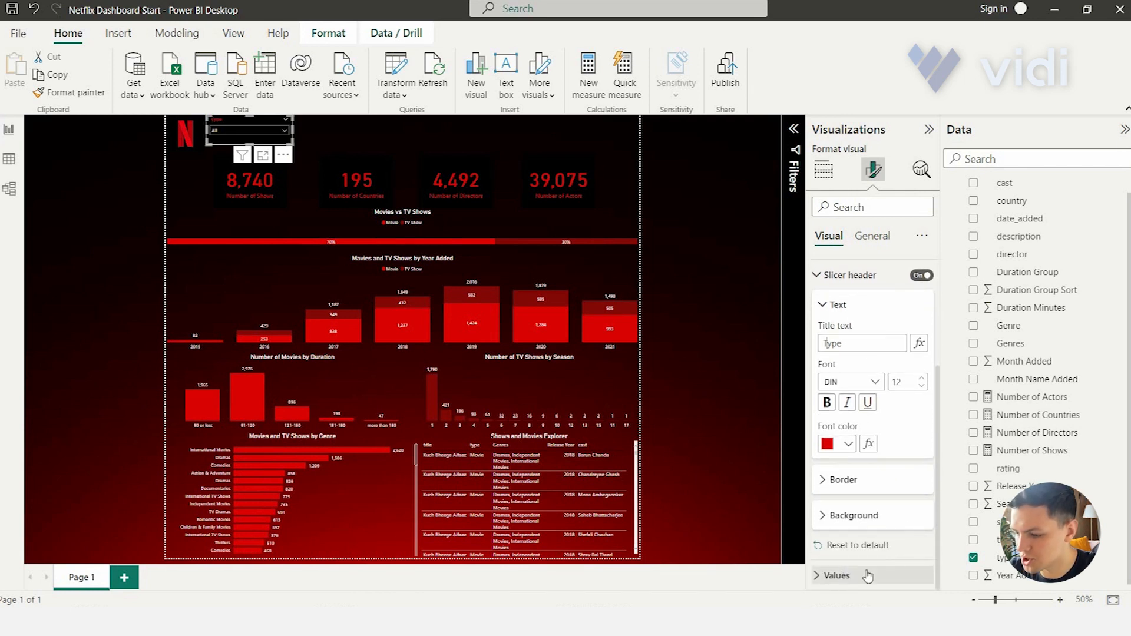
{"action": "scroll", "coordinate": [896, 561], "scroll_direction": "down", "scroll_amount": 5}
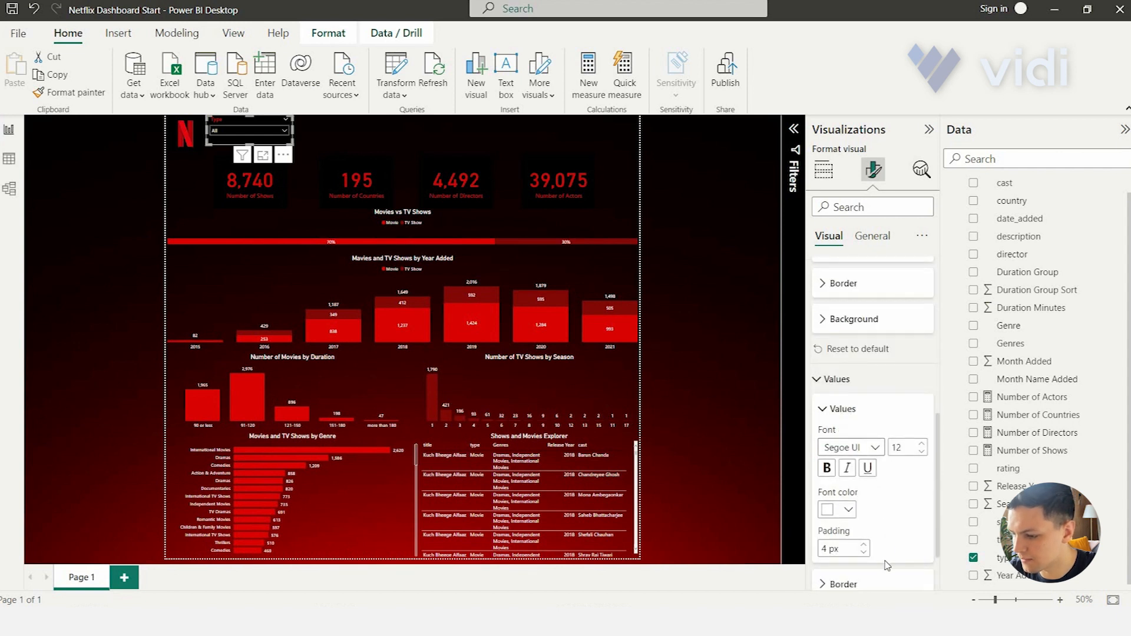
{"action": "left_click", "coordinate": [849, 511]}
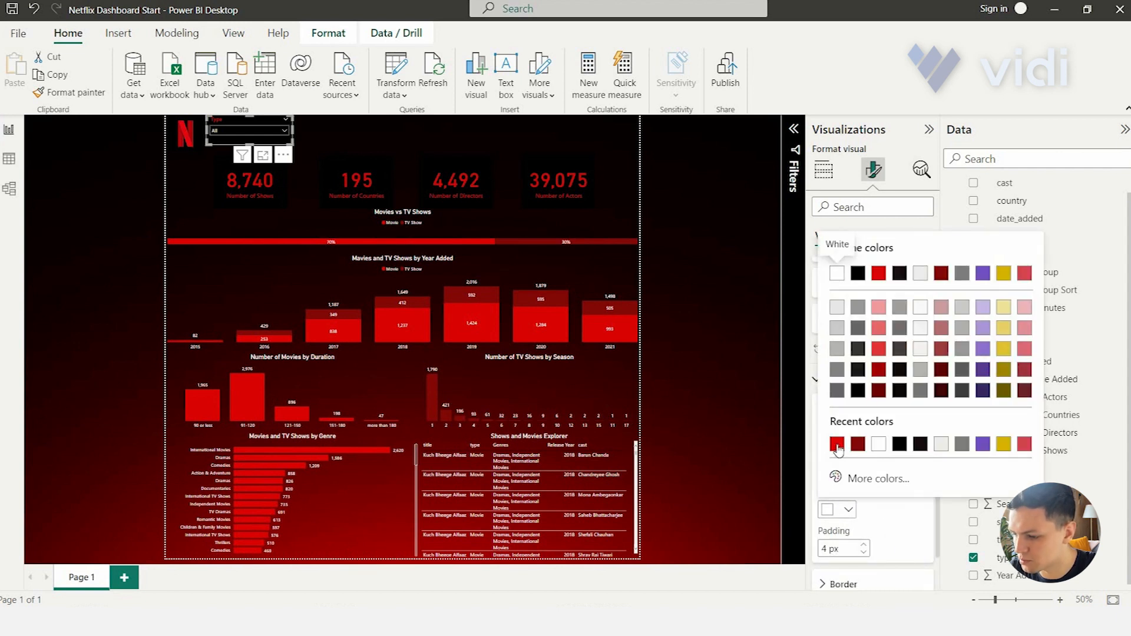
{"action": "left_click", "coordinate": [838, 444]}
Step: Give the type slicer's values a black background and check the look of its open dropdown list
{"action": "scroll", "coordinate": [896, 546], "scroll_direction": "down", "scroll_amount": 2}
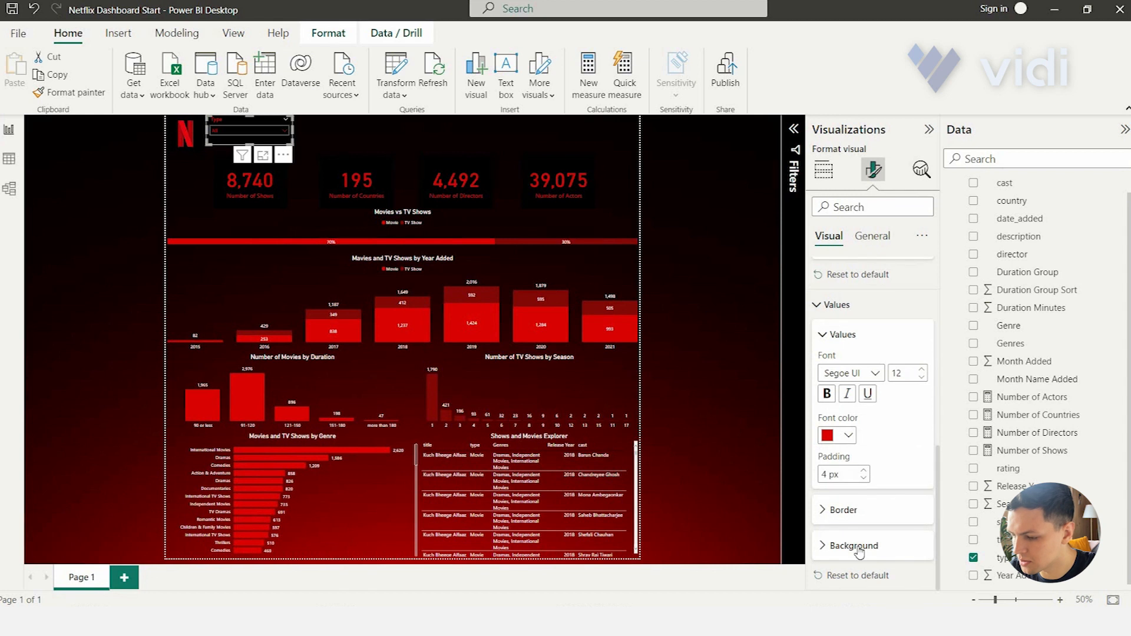
{"action": "left_click", "coordinate": [855, 546]}
{"action": "scroll", "coordinate": [857, 548], "scroll_direction": "down", "scroll_amount": 1}
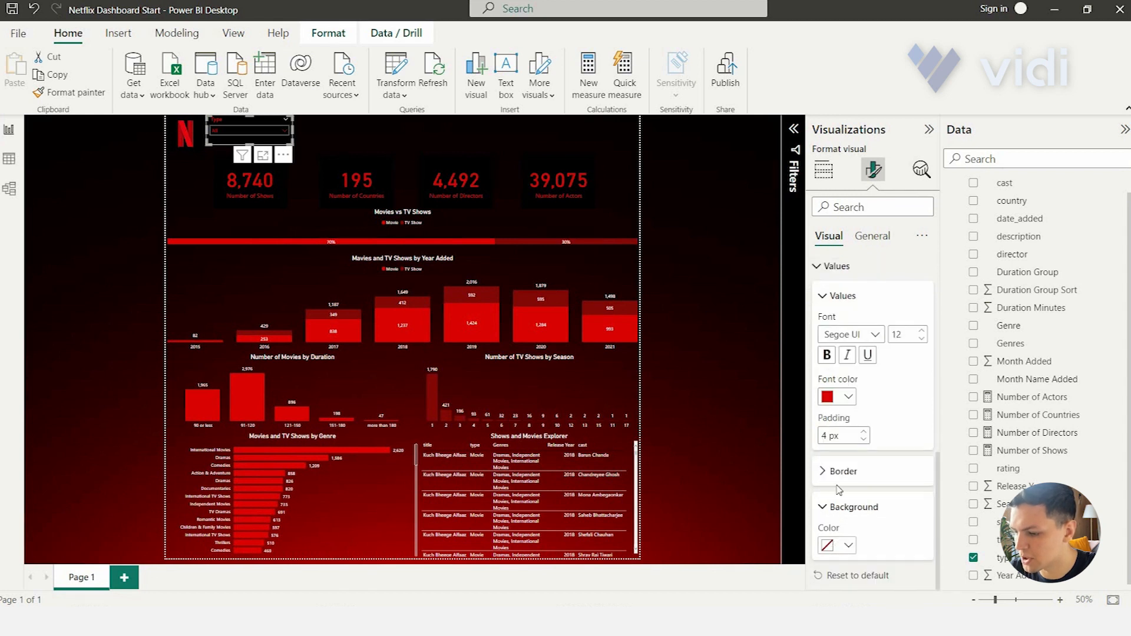
{"action": "left_click", "coordinate": [838, 545]}
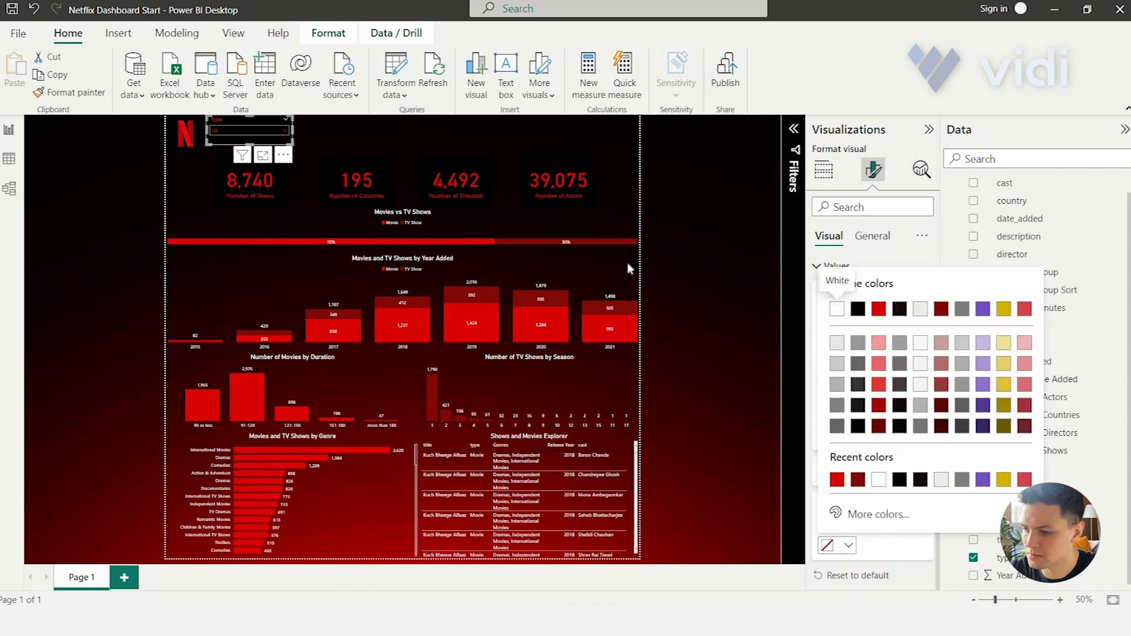
{"action": "left_click", "coordinate": [858, 308]}
{"action": "left_click", "coordinate": [226, 129]}
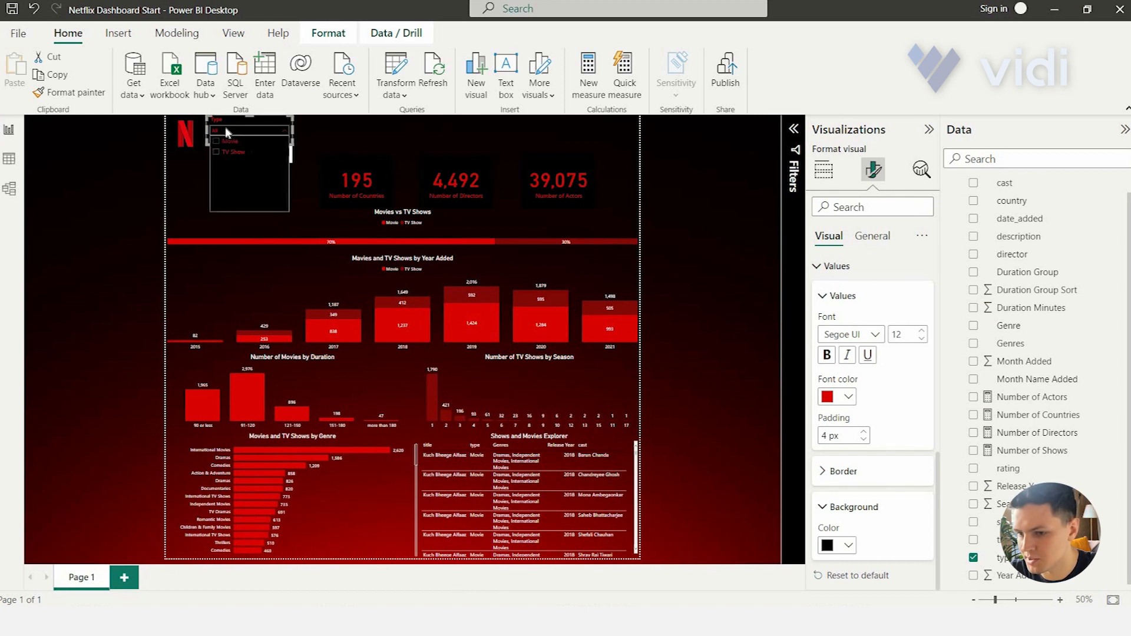
{"action": "left_click", "coordinate": [231, 132]}
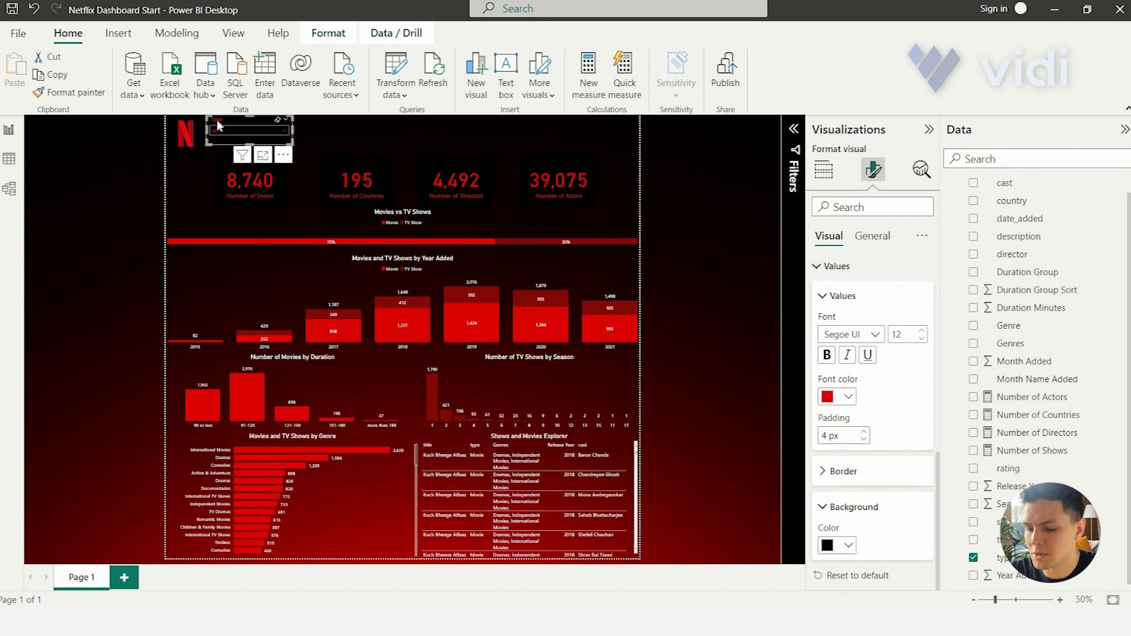
Step: Duplicate the type slicer, place the copy directly to its right, and replace its field with Release Year
{"action": "key", "text": "ctrl+v"}
{"action": "left_click_drag", "start_coordinate": [218, 121], "coordinate": [303, 118]}
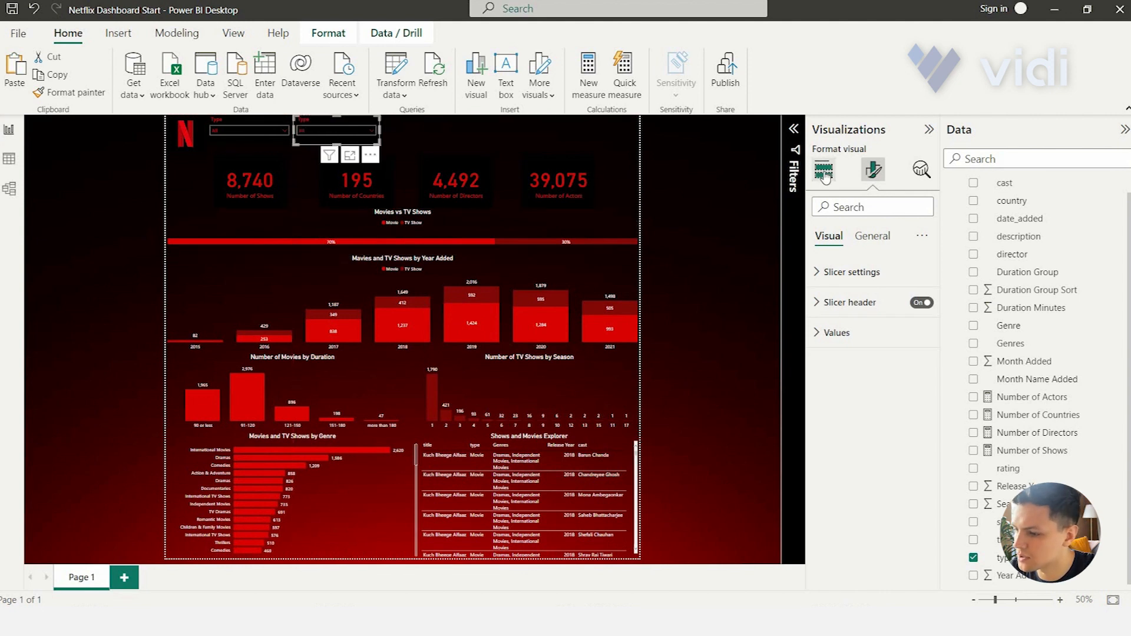
{"action": "left_click", "coordinate": [827, 178]}
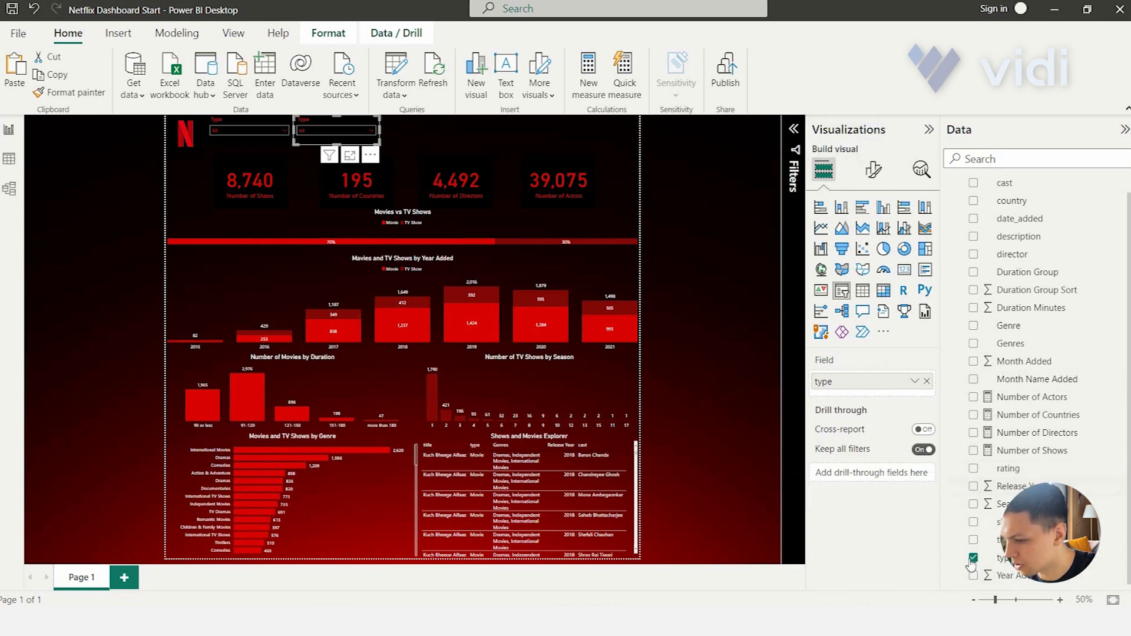
{"action": "left_click", "coordinate": [927, 382]}
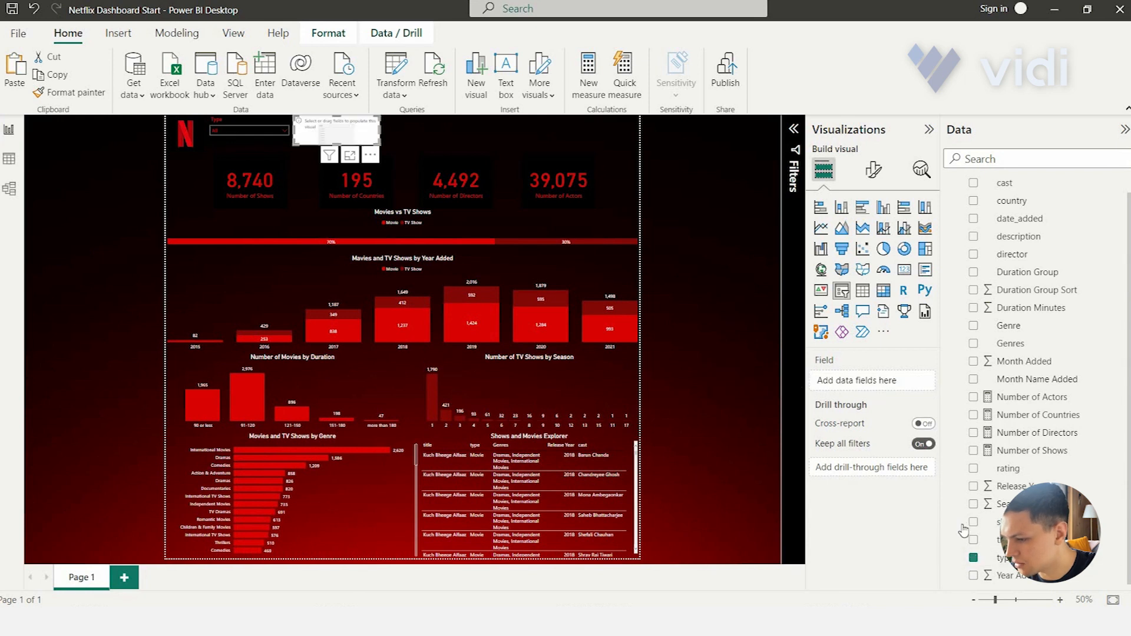
{"action": "left_click", "coordinate": [974, 487]}
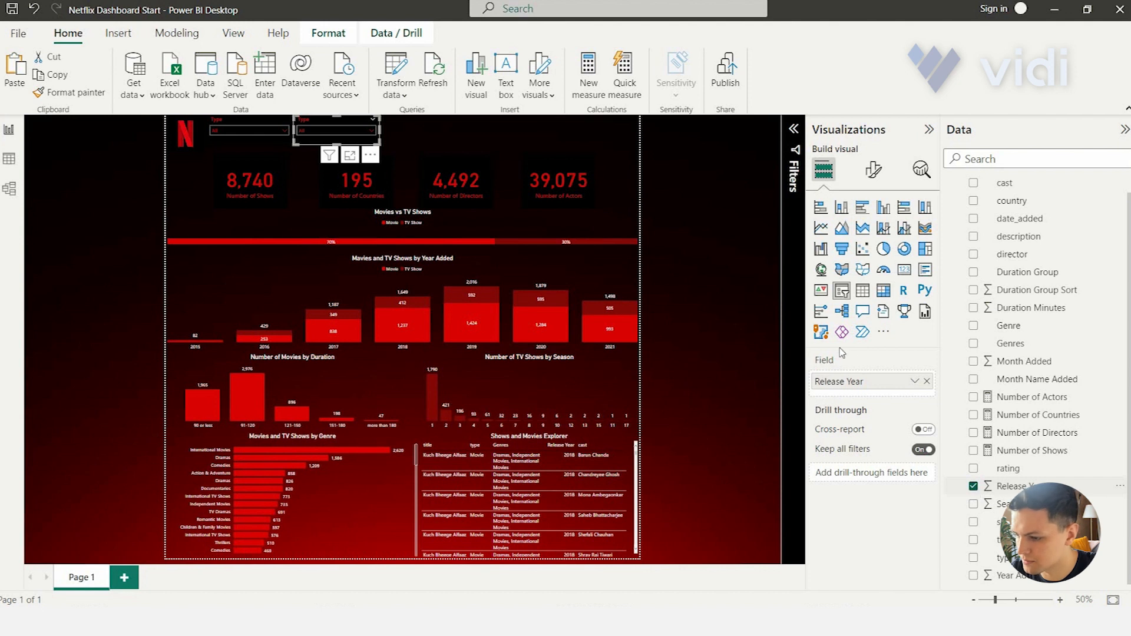
Step: Set the release year slicer's style to Between and enlarge it slightly so the slider fits
{"action": "left_click", "coordinate": [873, 175]}
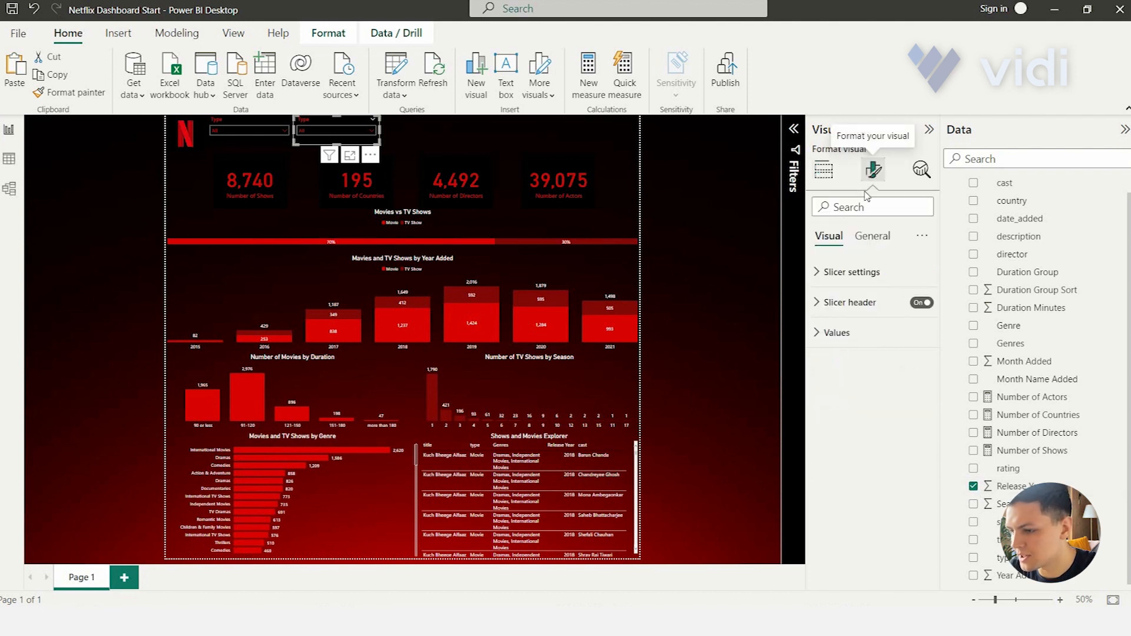
{"action": "left_click", "coordinate": [849, 271]}
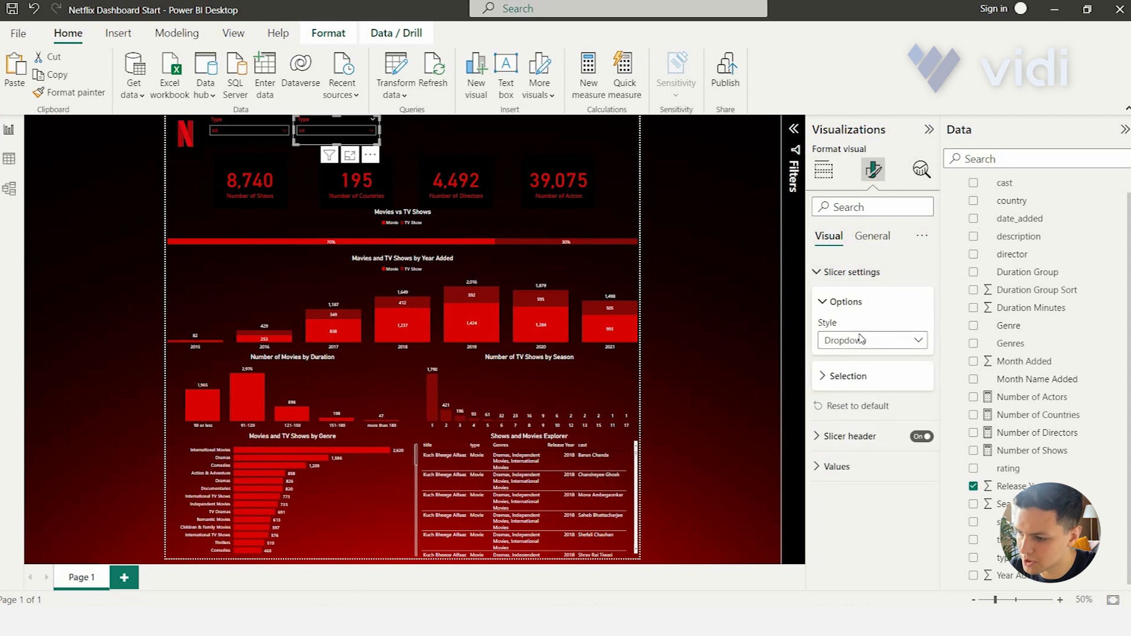
{"action": "left_click", "coordinate": [860, 341]}
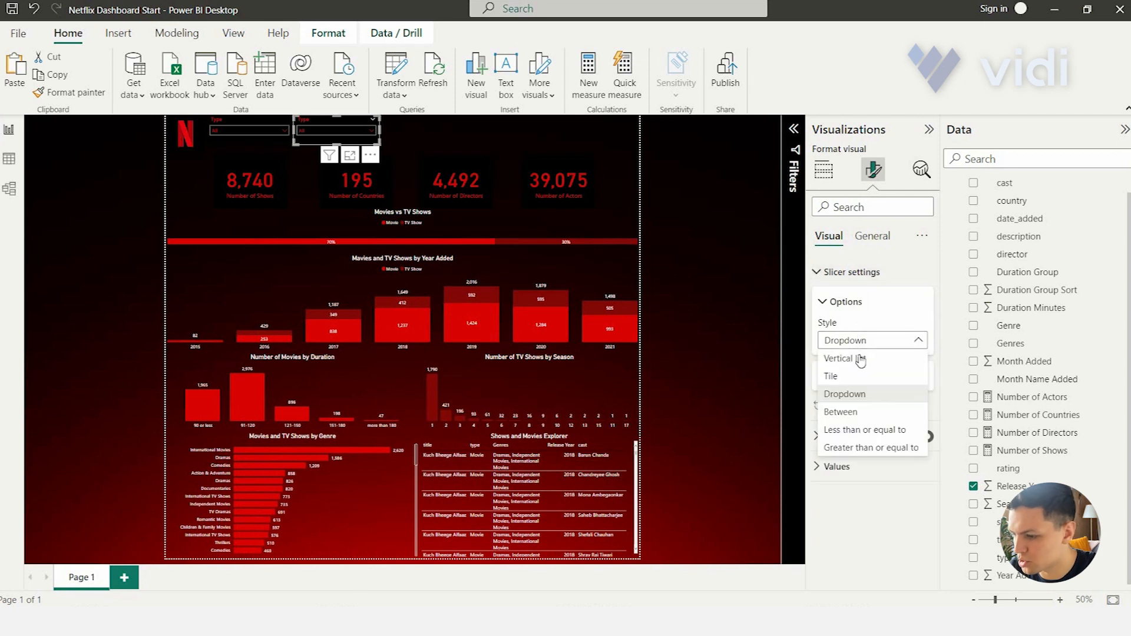
{"action": "left_click", "coordinate": [846, 412]}
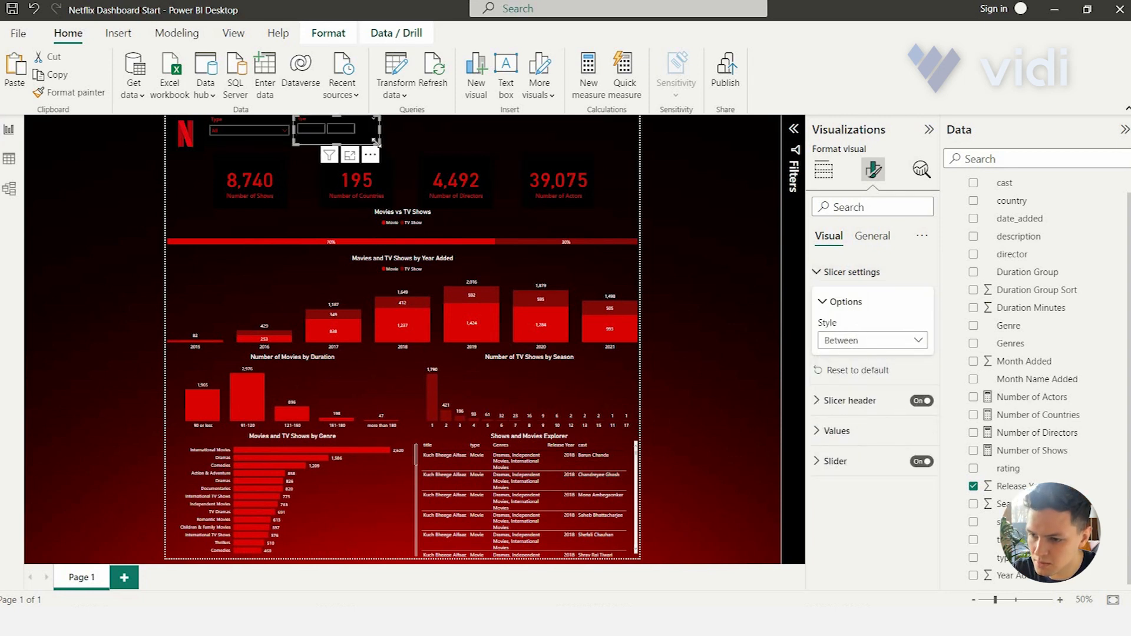
{"action": "left_click_drag", "start_coordinate": [379, 144], "coordinate": [385, 154]}
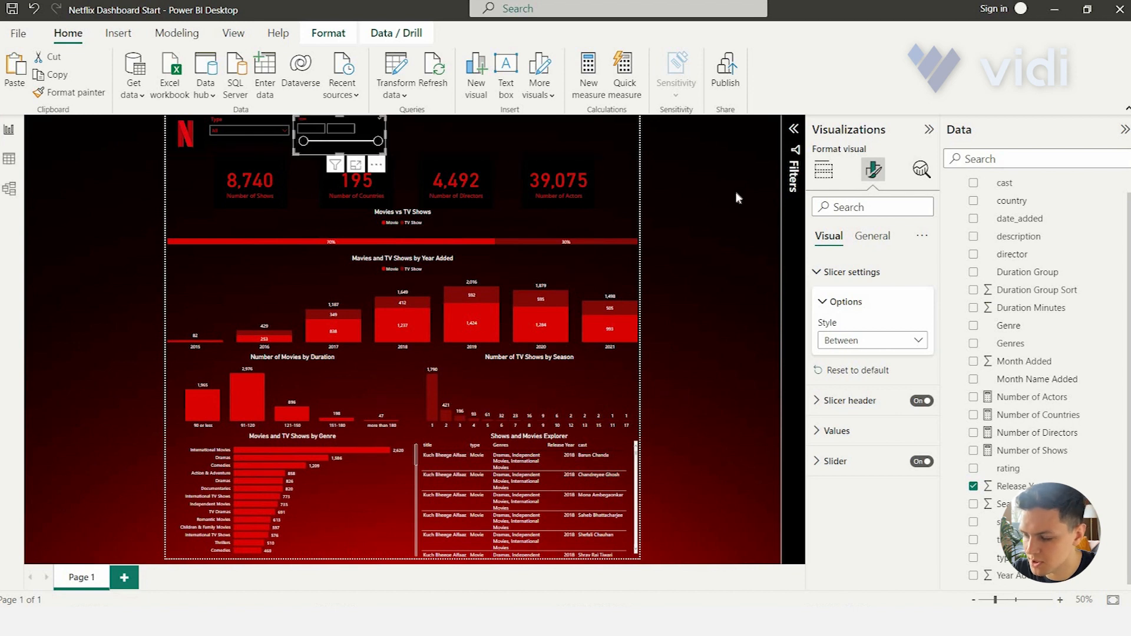
Step: Color the release year slicer's slider and the font of its values red
{"action": "left_click", "coordinate": [848, 465]}
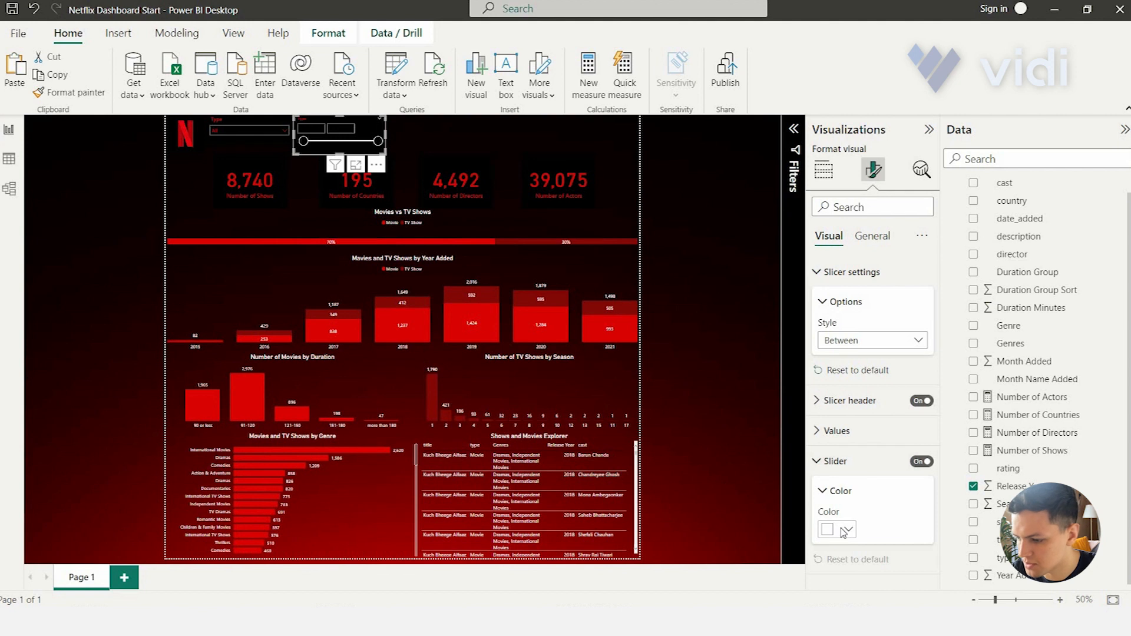
{"action": "left_click", "coordinate": [844, 532]}
{"action": "left_click", "coordinate": [858, 462]}
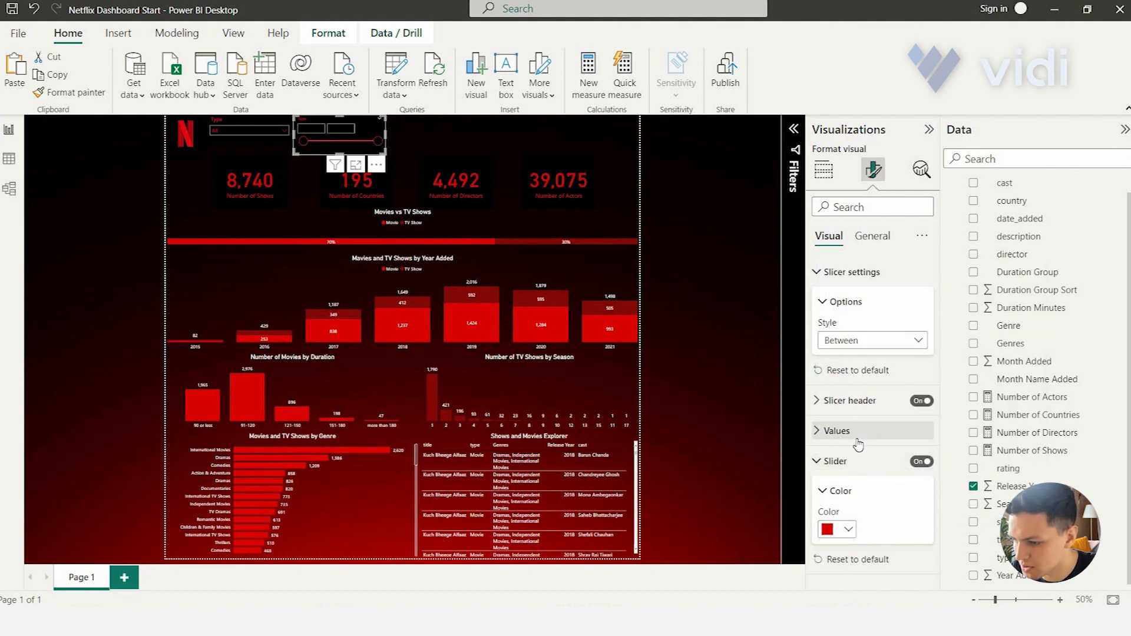
{"action": "left_click", "coordinate": [858, 439]}
{"action": "scroll", "coordinate": [843, 456], "scroll_direction": "down", "scroll_amount": 3}
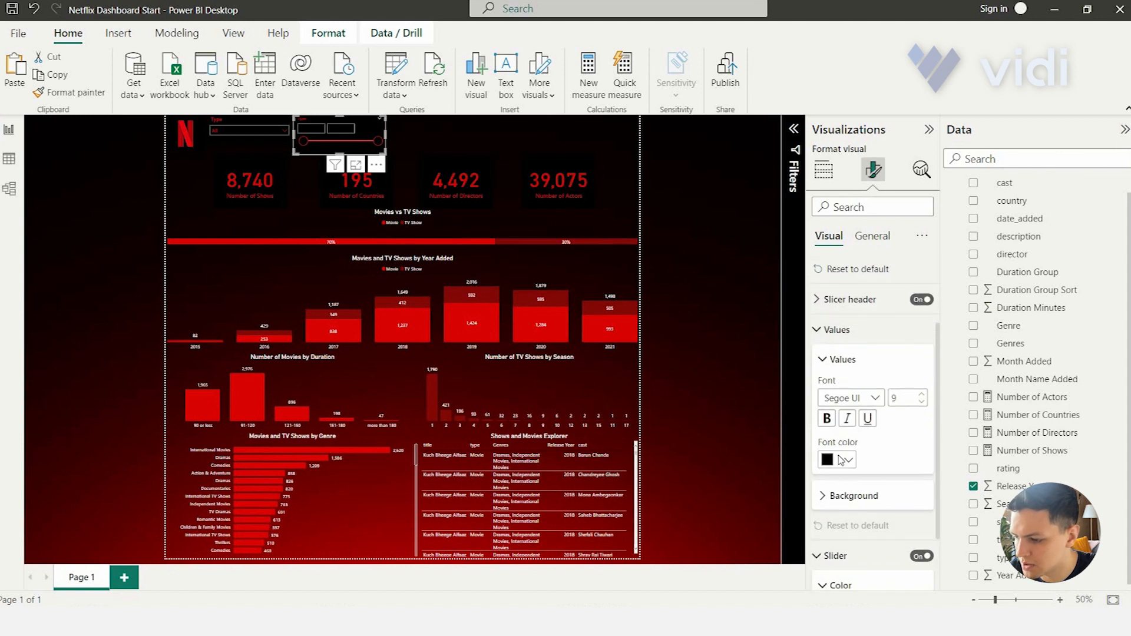
{"action": "left_click", "coordinate": [842, 460]}
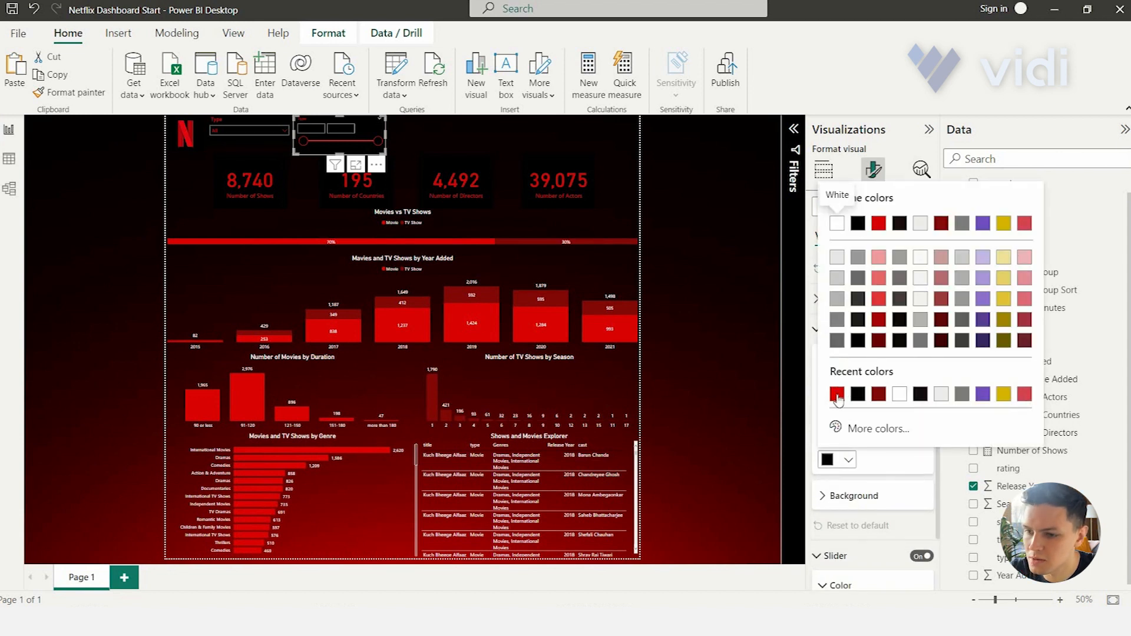
{"action": "left_click", "coordinate": [837, 395]}
Step: Test the release year slider by raising its start year, and return it to the full range
{"action": "left_click_drag", "start_coordinate": [311, 141], "coordinate": [352, 141]}
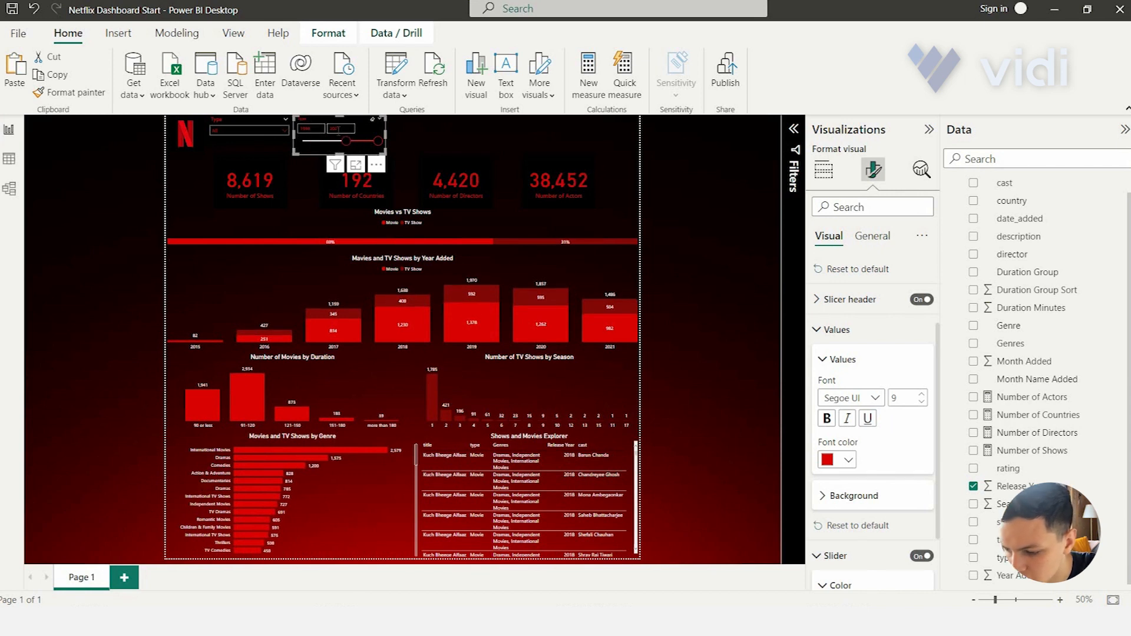
{"action": "left_click_drag", "start_coordinate": [347, 143], "coordinate": [298, 138]}
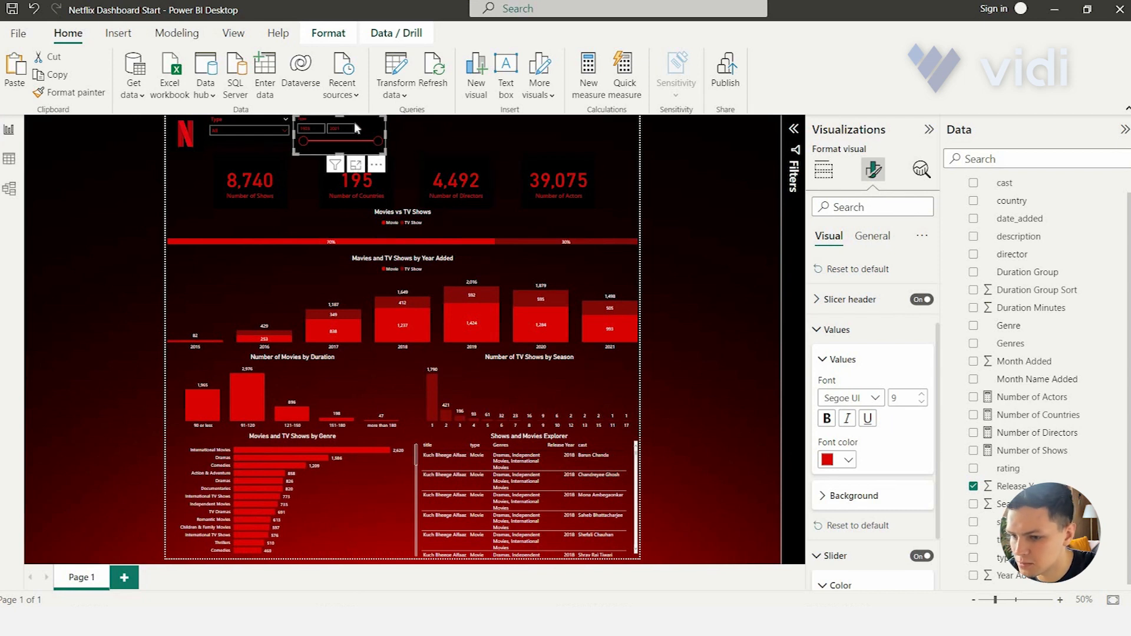
Step: Duplicate the type slicer, place the copy to the right of the release year slicer, and replace its field with Genre
{"action": "left_click", "coordinate": [244, 119]}
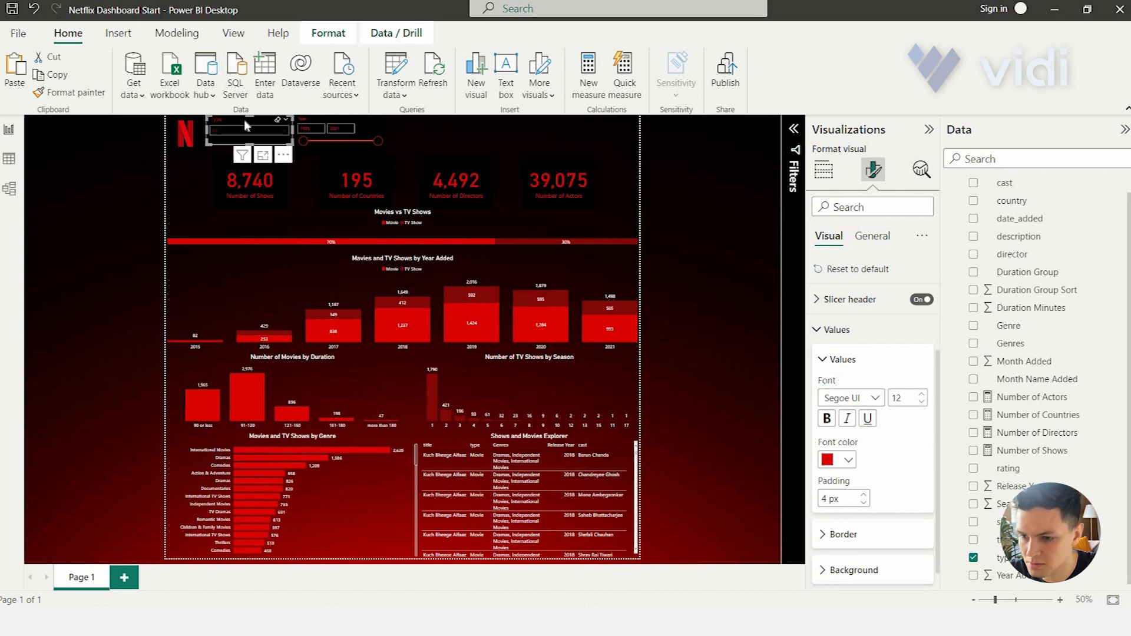
{"action": "key", "text": "ctrl+c"}
{"action": "key", "text": "ctrl+v"}
{"action": "left_click_drag", "start_coordinate": [236, 122], "coordinate": [414, 119]}
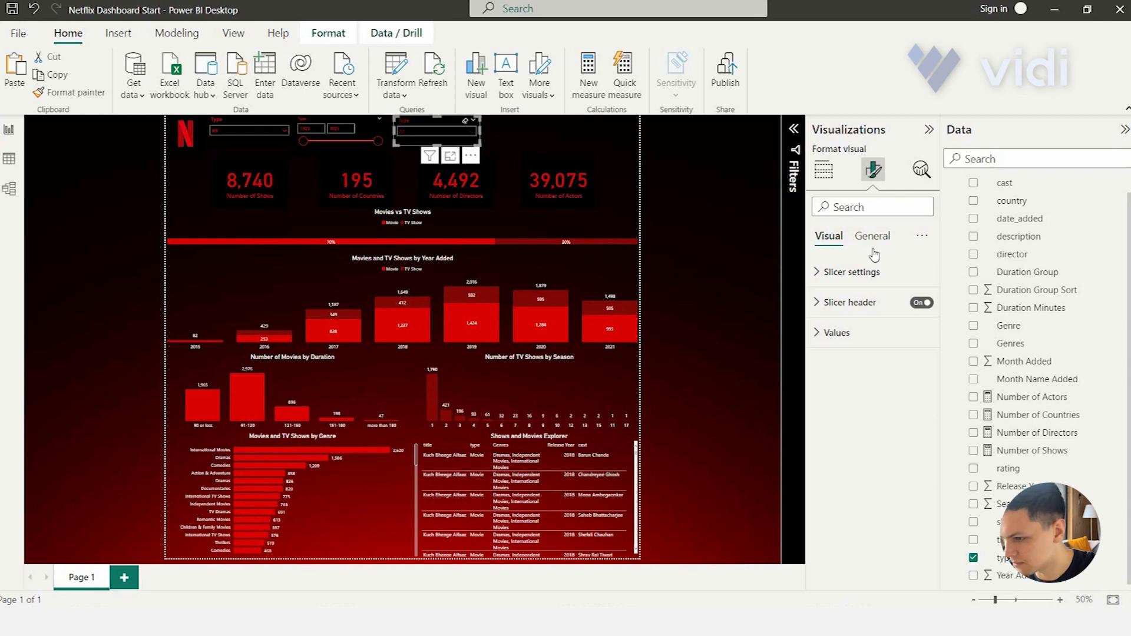
{"action": "left_click", "coordinate": [834, 177]}
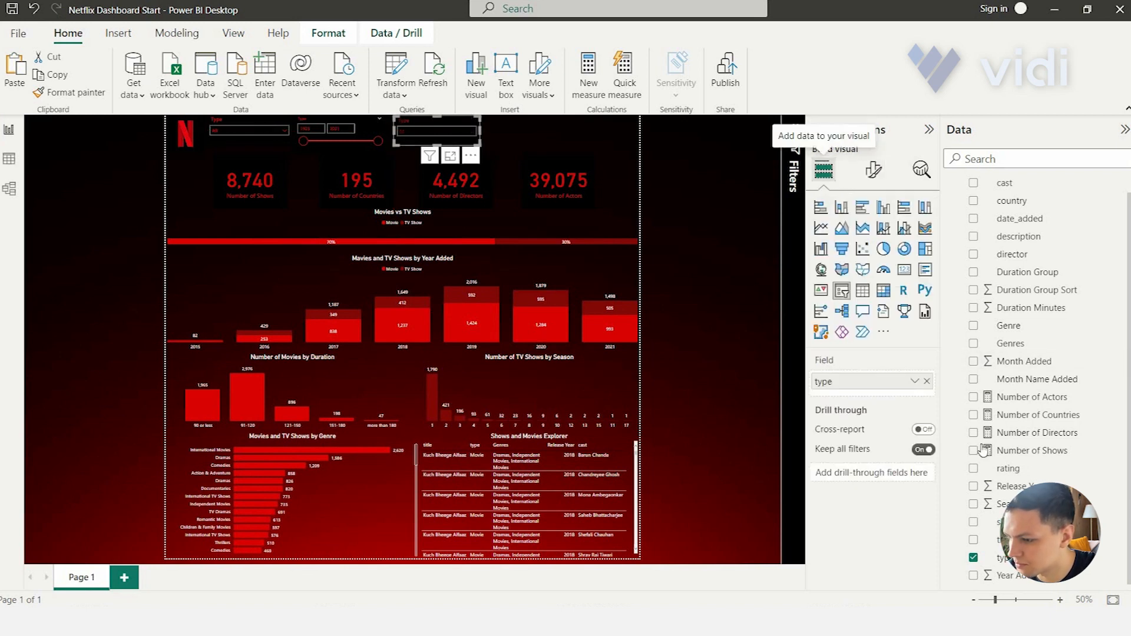
{"action": "left_click", "coordinate": [928, 382]}
{"action": "left_click", "coordinate": [974, 326]}
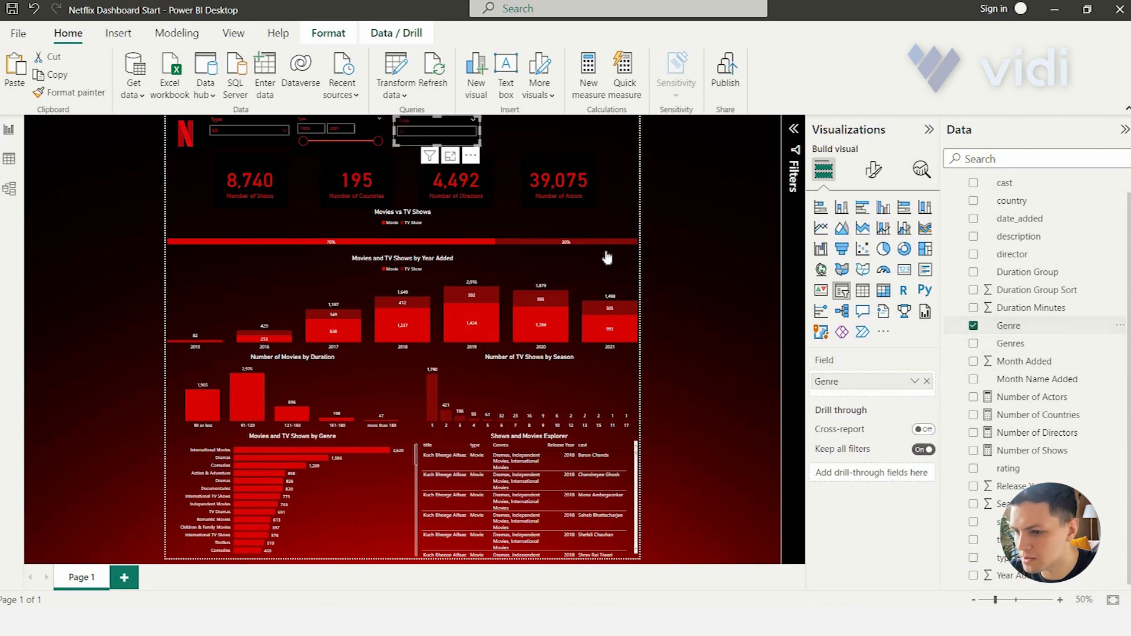
Step: Set the header title text of the new genre slicer to Genre
{"action": "left_click", "coordinate": [874, 171]}
{"action": "left_click", "coordinate": [860, 302]}
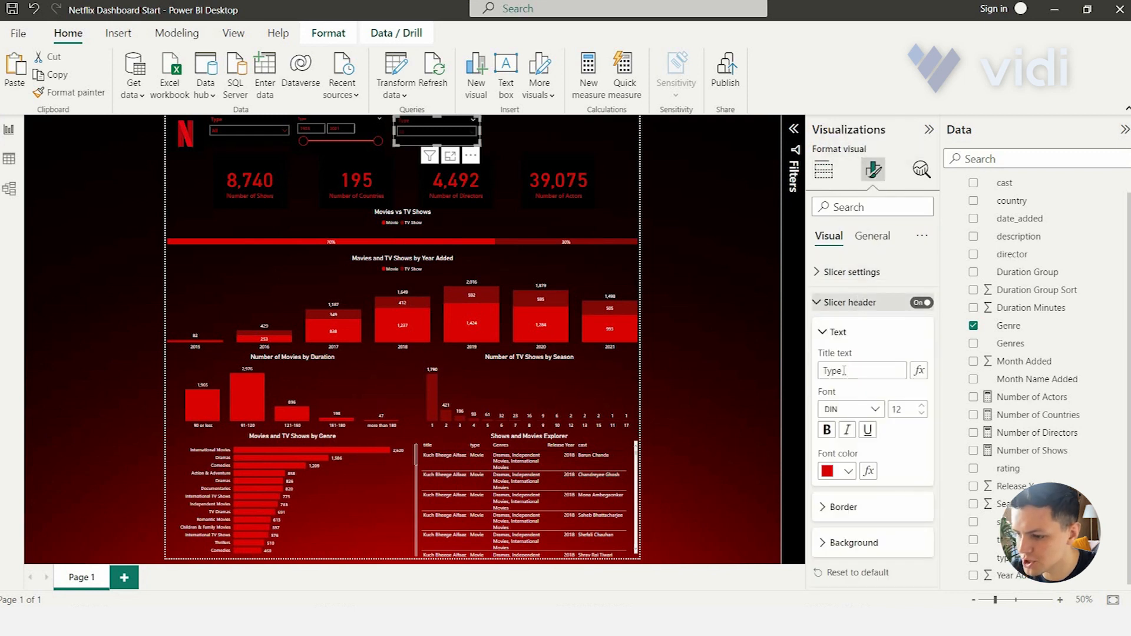
{"action": "double_click", "coordinate": [842, 372]}
{"action": "type", "text": "Genre"}
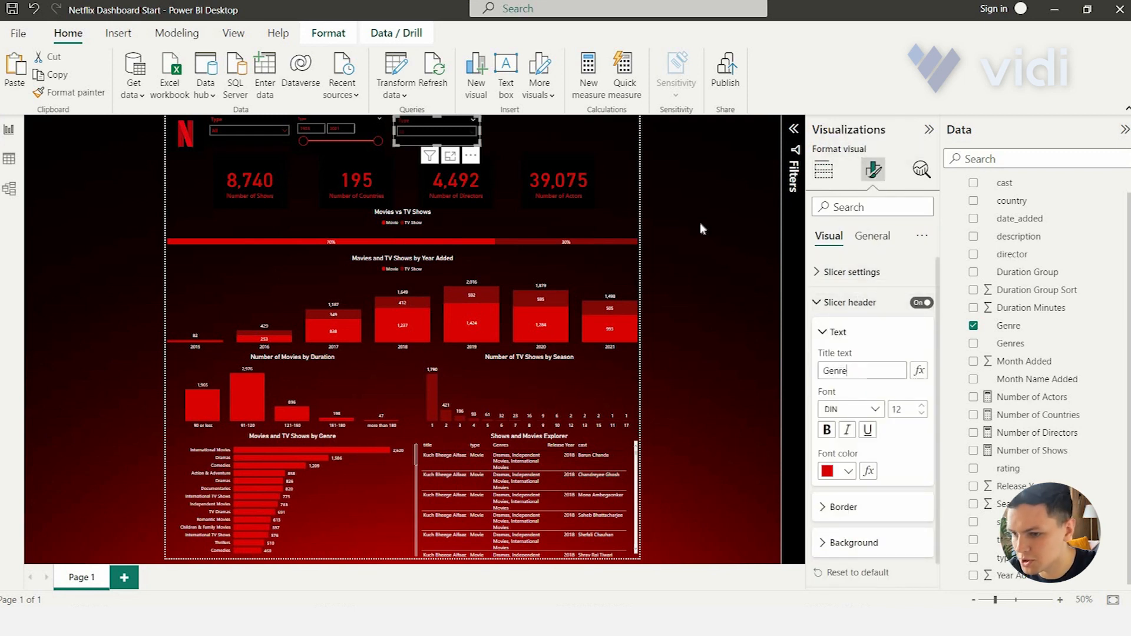
{"action": "key", "text": "Return"}
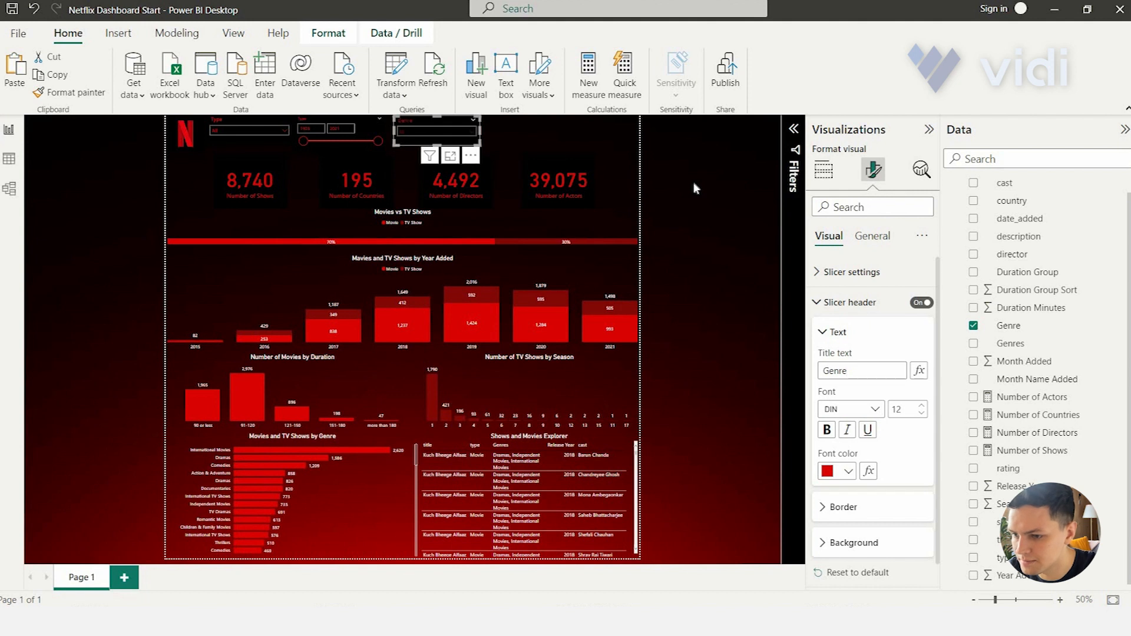
{"action": "left_click", "coordinate": [522, 137]}
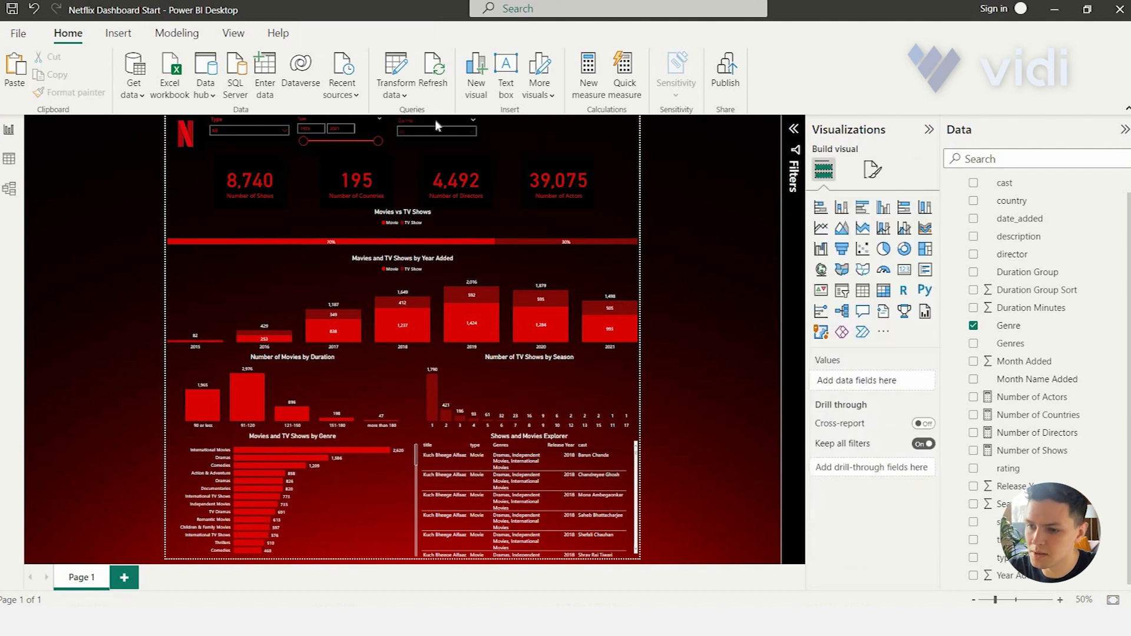
Step: Duplicate the genre slicer, place the copy to its right, and replace its field with title
{"action": "left_click", "coordinate": [434, 118]}
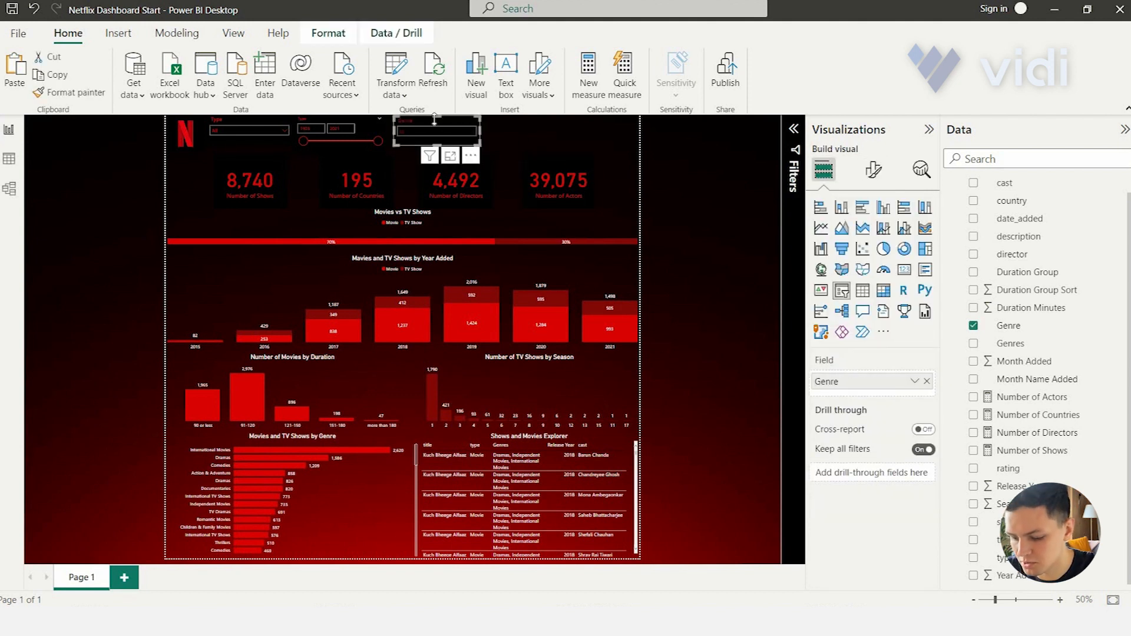
{"action": "key", "text": "ctrl+v"}
{"action": "left_click_drag", "start_coordinate": [412, 125], "coordinate": [511, 112]}
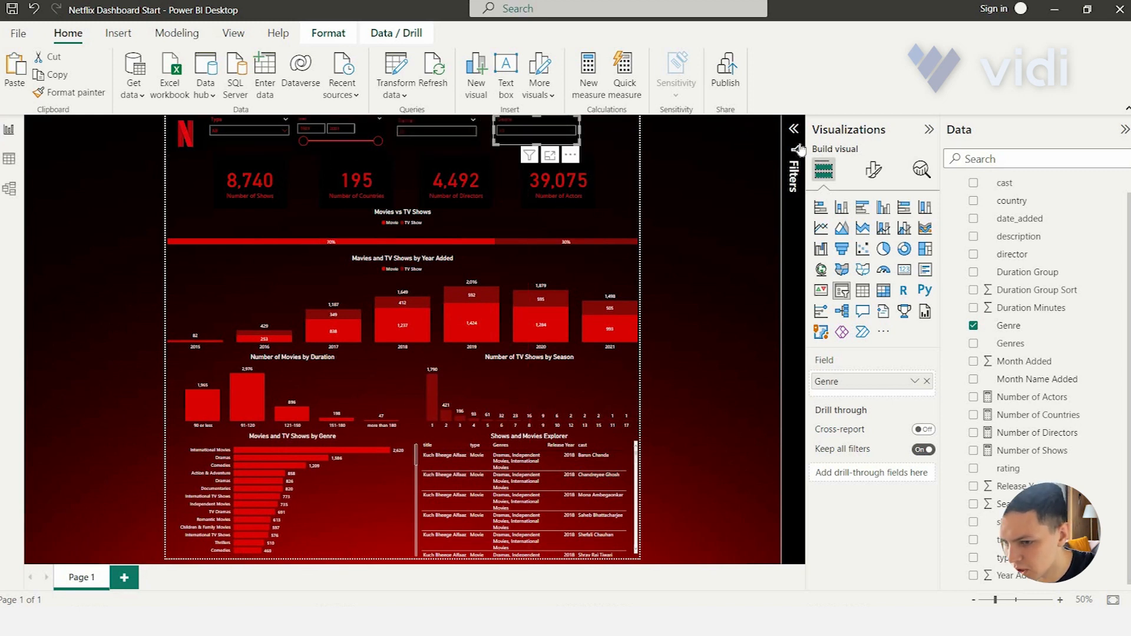
{"action": "left_click", "coordinate": [974, 326]}
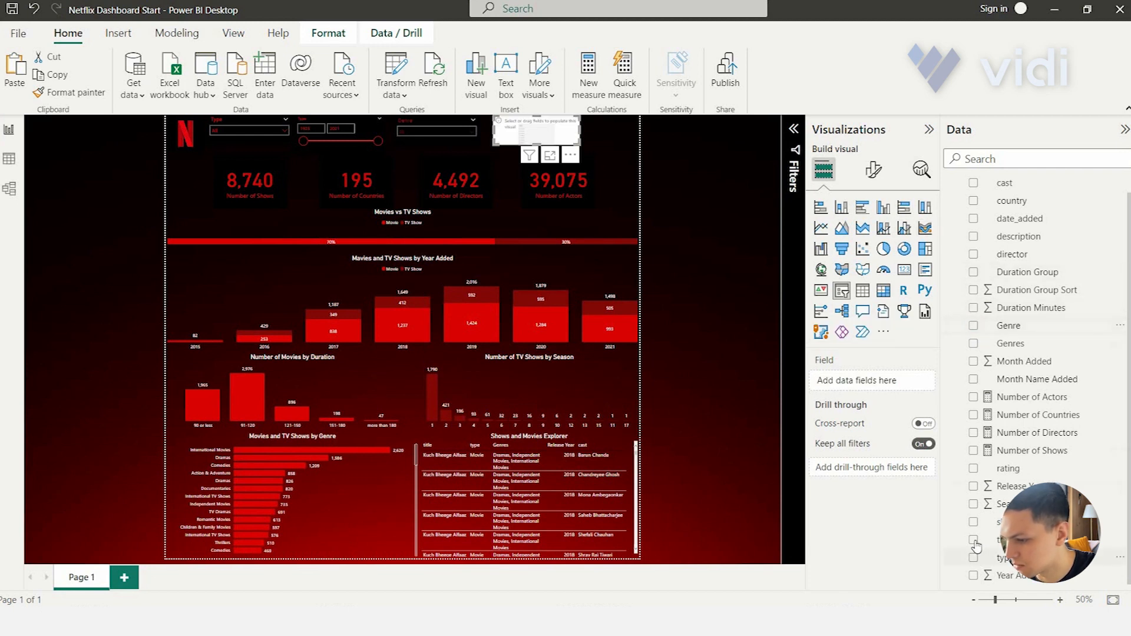
{"action": "left_click", "coordinate": [974, 540]}
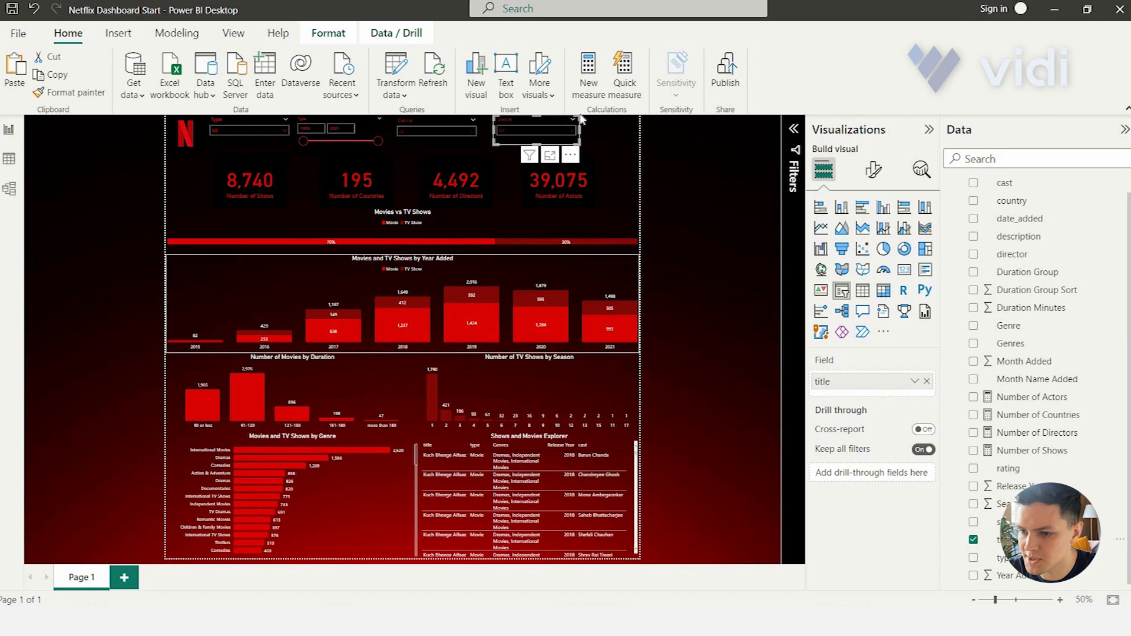
{"action": "left_click", "coordinate": [617, 129]}
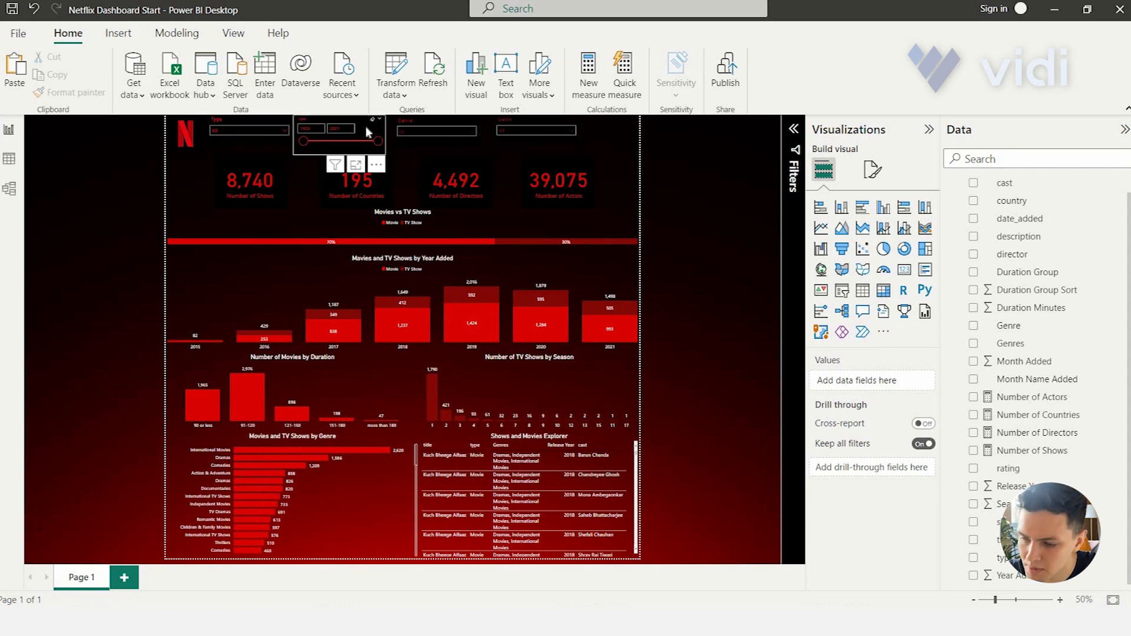
Step: Rearrange the header slicers so release year sits beside the logo, followed by type, and move the title slicer closer to genre
{"action": "left_click_drag", "start_coordinate": [365, 126], "coordinate": [224, 110]}
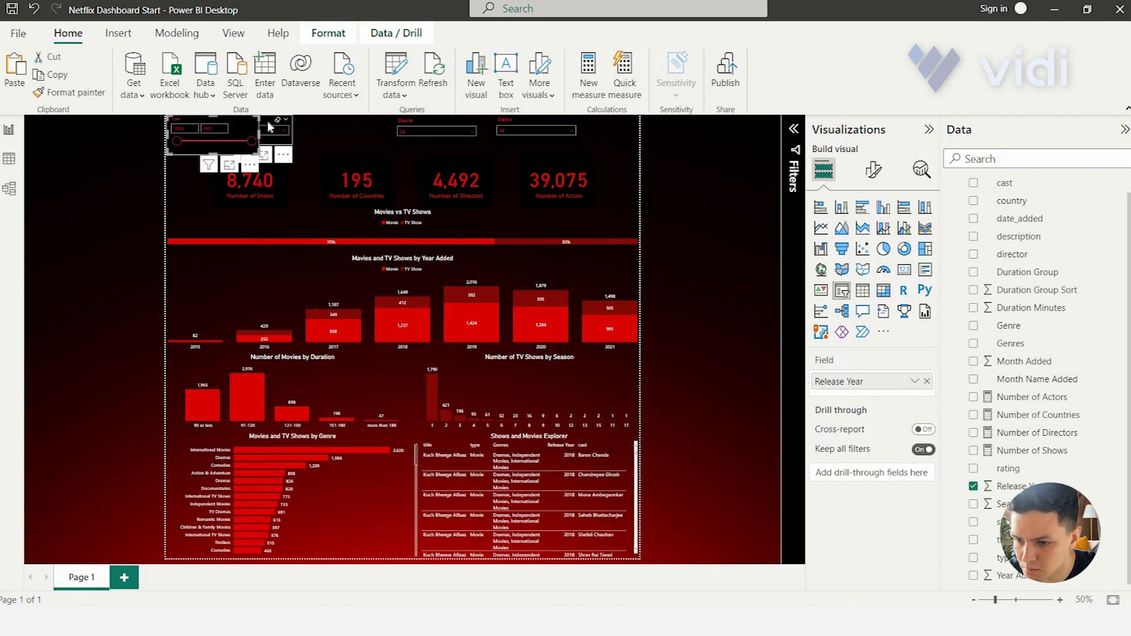
{"action": "left_click_drag", "start_coordinate": [309, 123], "coordinate": [358, 116]}
{"action": "left_click_drag", "start_coordinate": [235, 119], "coordinate": [277, 119]}
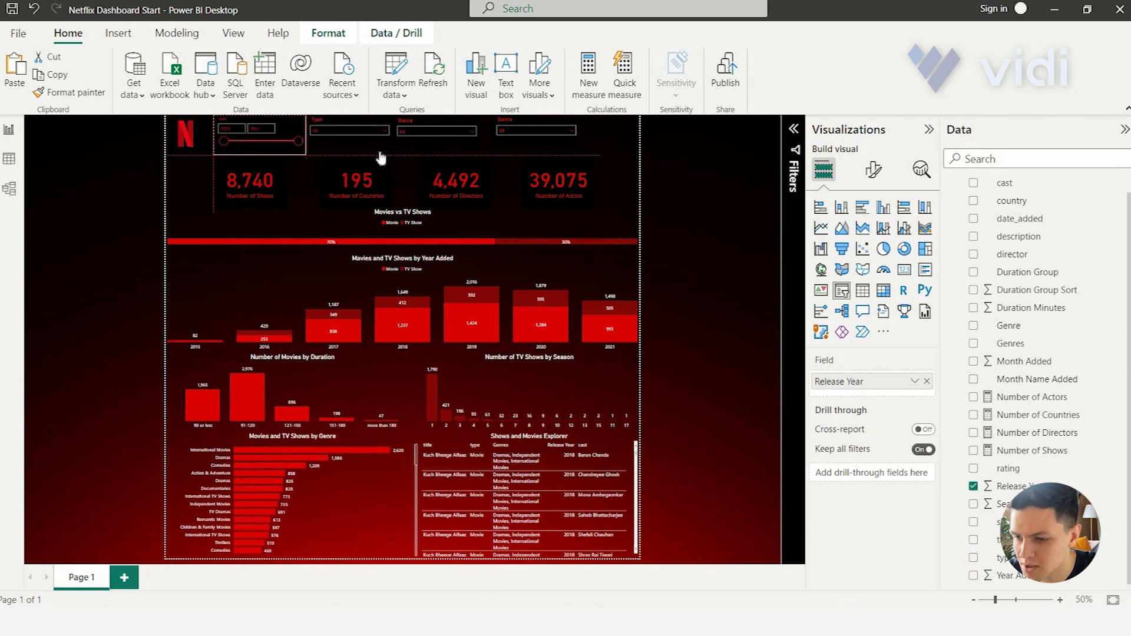
{"action": "left_click", "coordinate": [336, 145]}
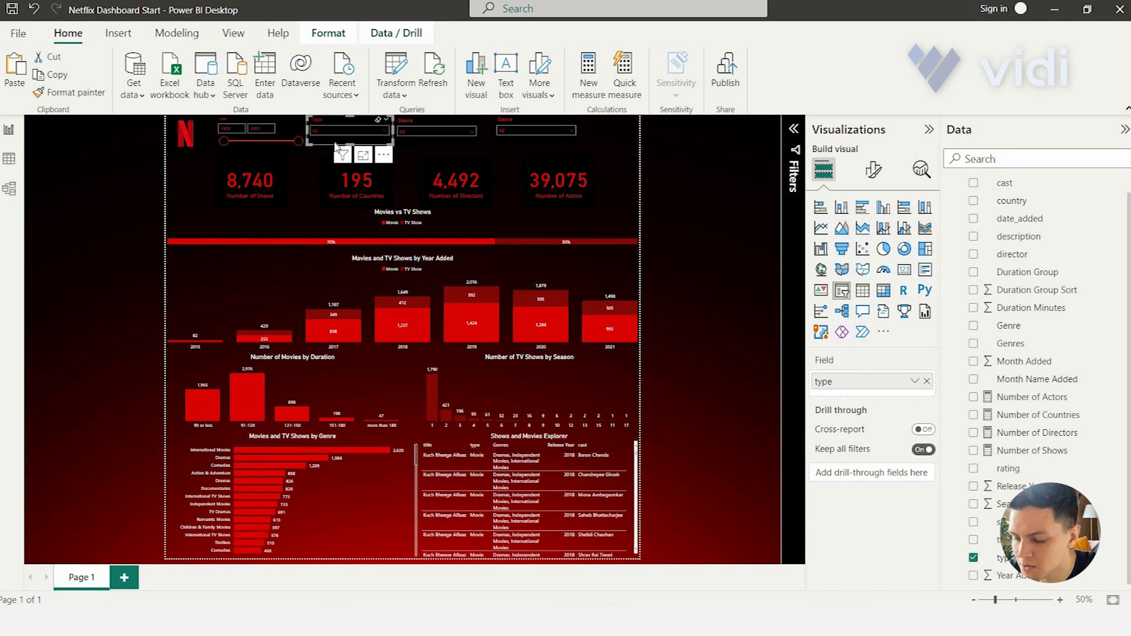
{"action": "left_click", "coordinate": [309, 148]}
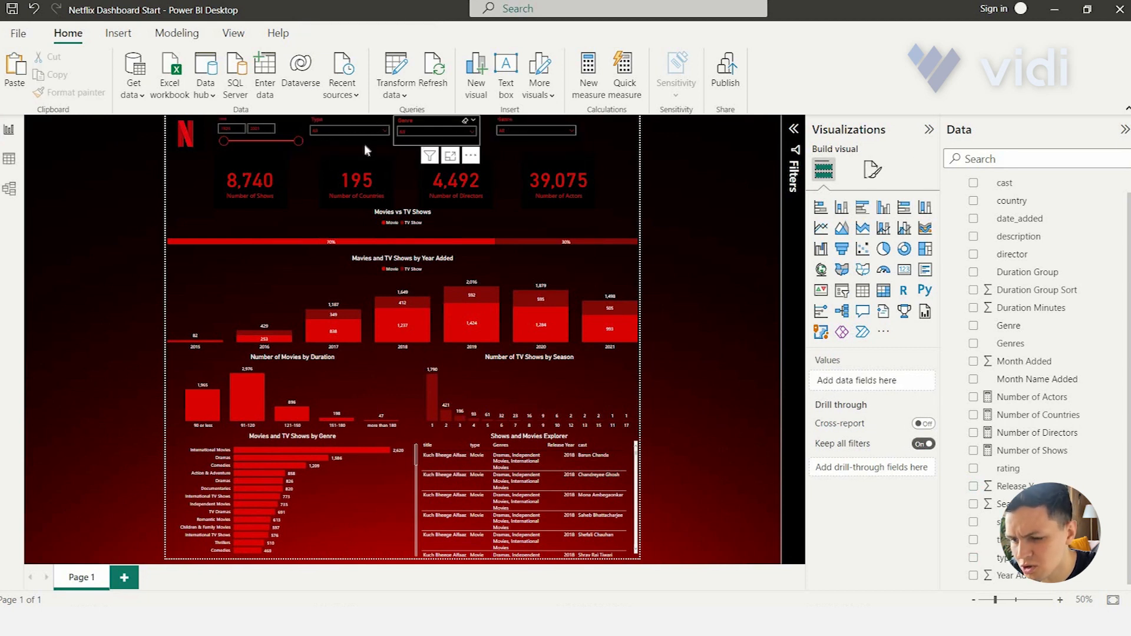
{"action": "left_click", "coordinate": [338, 117]}
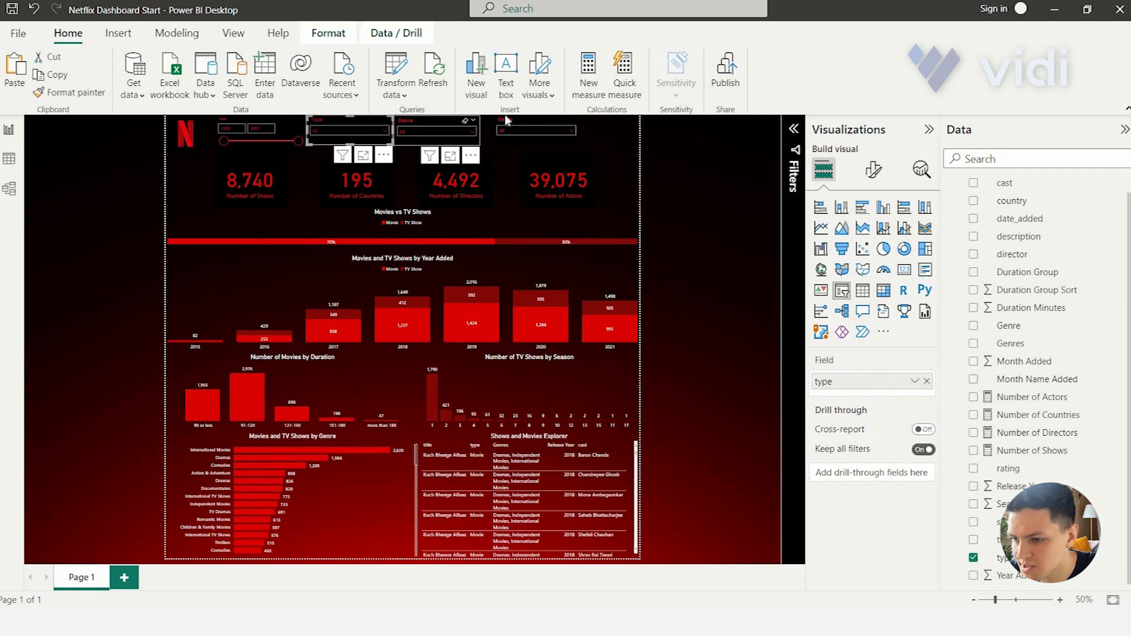
{"action": "left_click_drag", "start_coordinate": [505, 117], "coordinate": [496, 115]}
{"action": "left_click", "coordinate": [588, 125]}
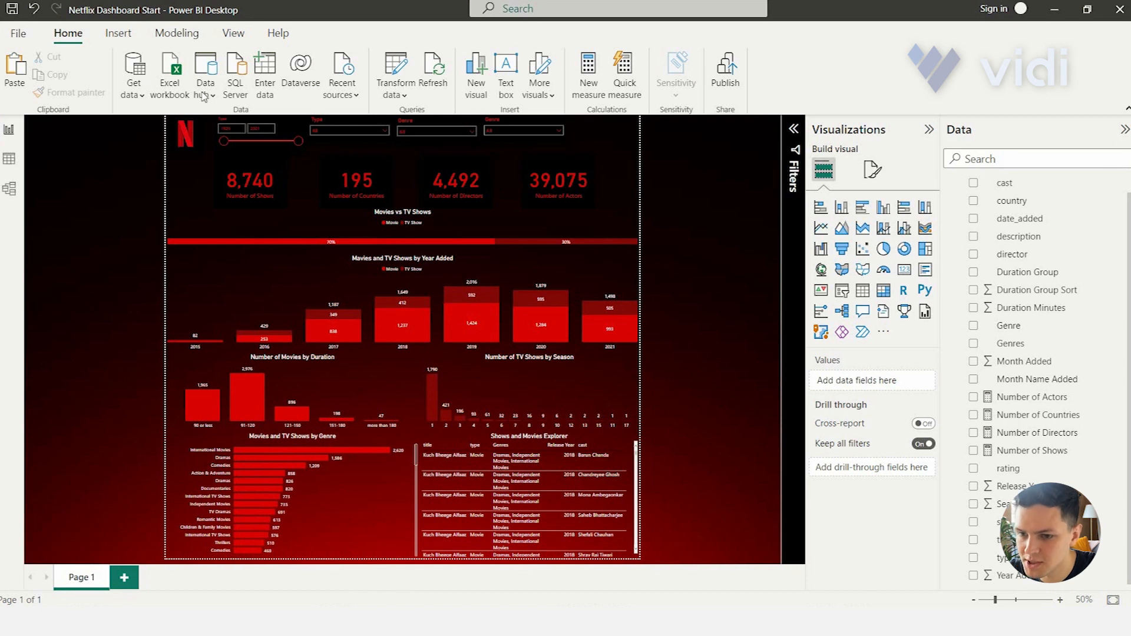
Step: Insert a rectangle shape and resize it into a band spanning the page width over the logo and slicers
{"action": "left_click", "coordinate": [108, 34]}
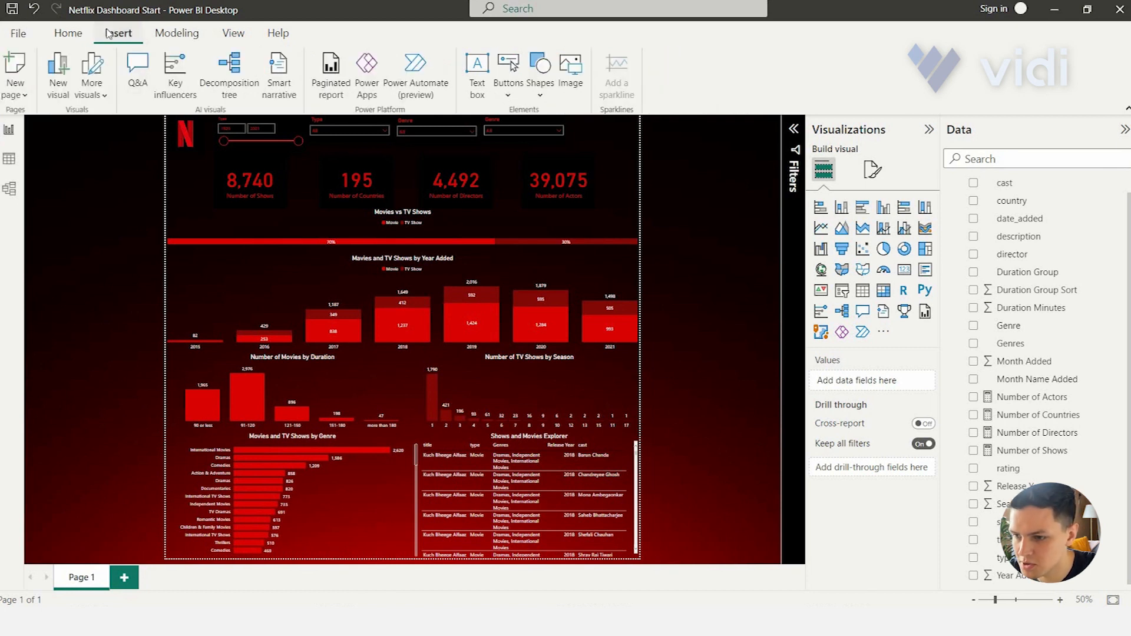
{"action": "left_click", "coordinate": [541, 83]}
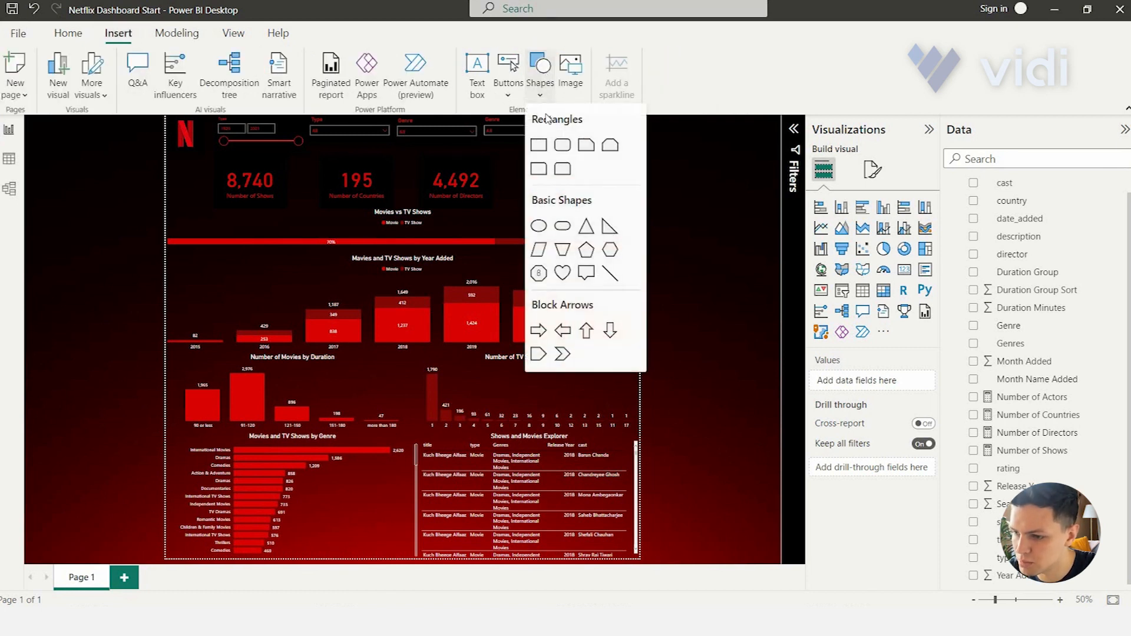
{"action": "left_click", "coordinate": [539, 145]}
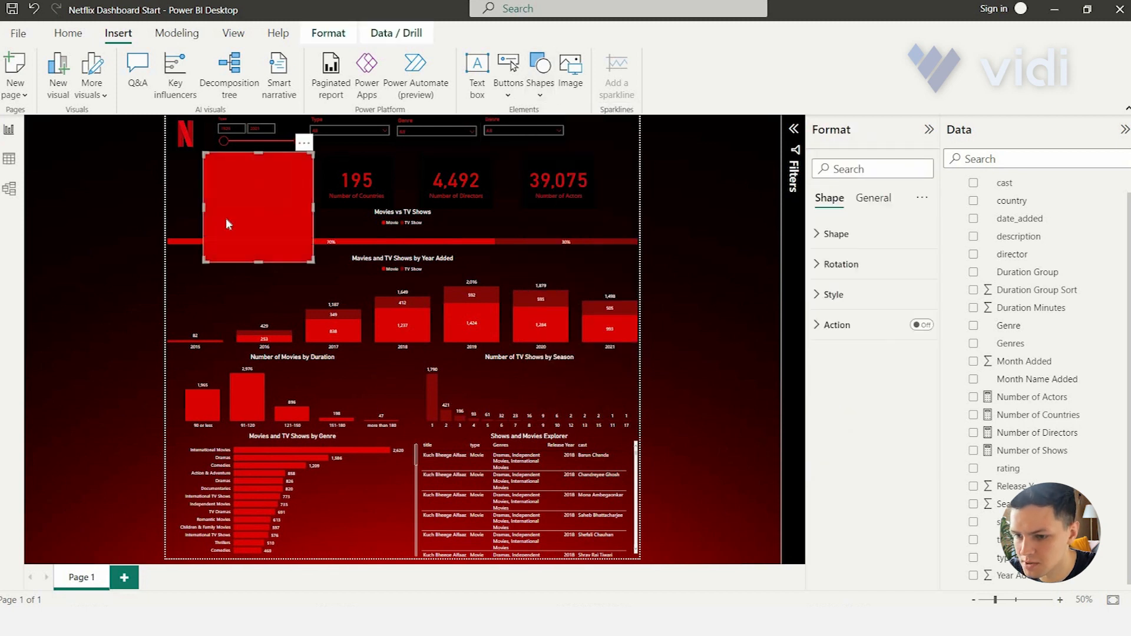
{"action": "left_click_drag", "start_coordinate": [226, 218], "coordinate": [189, 169]}
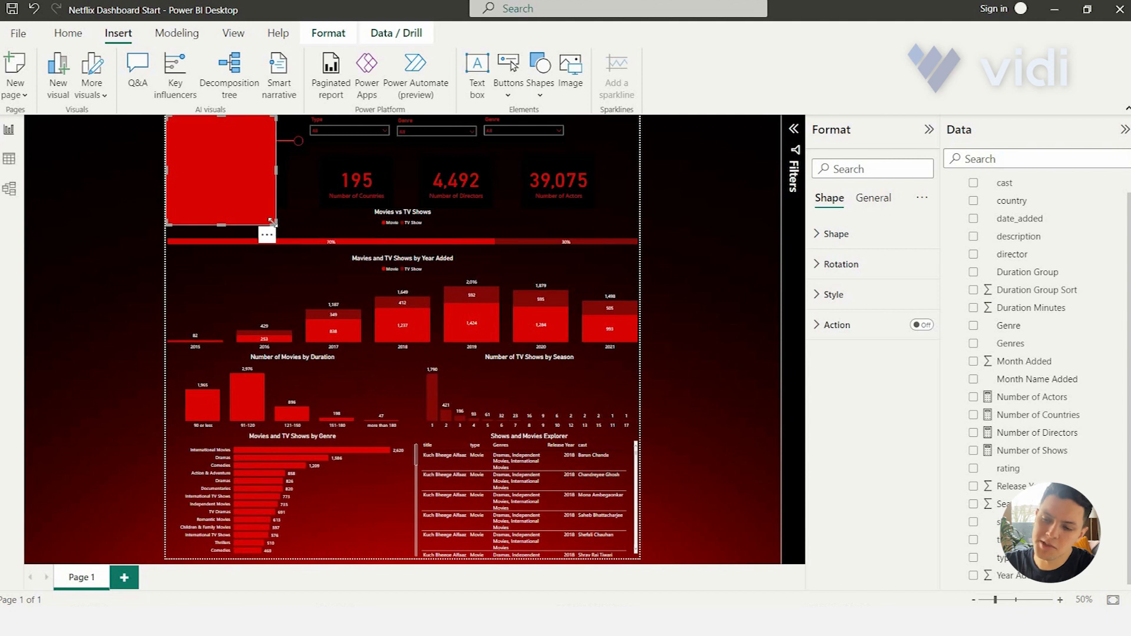
{"action": "left_click_drag", "start_coordinate": [272, 222], "coordinate": [643, 161]}
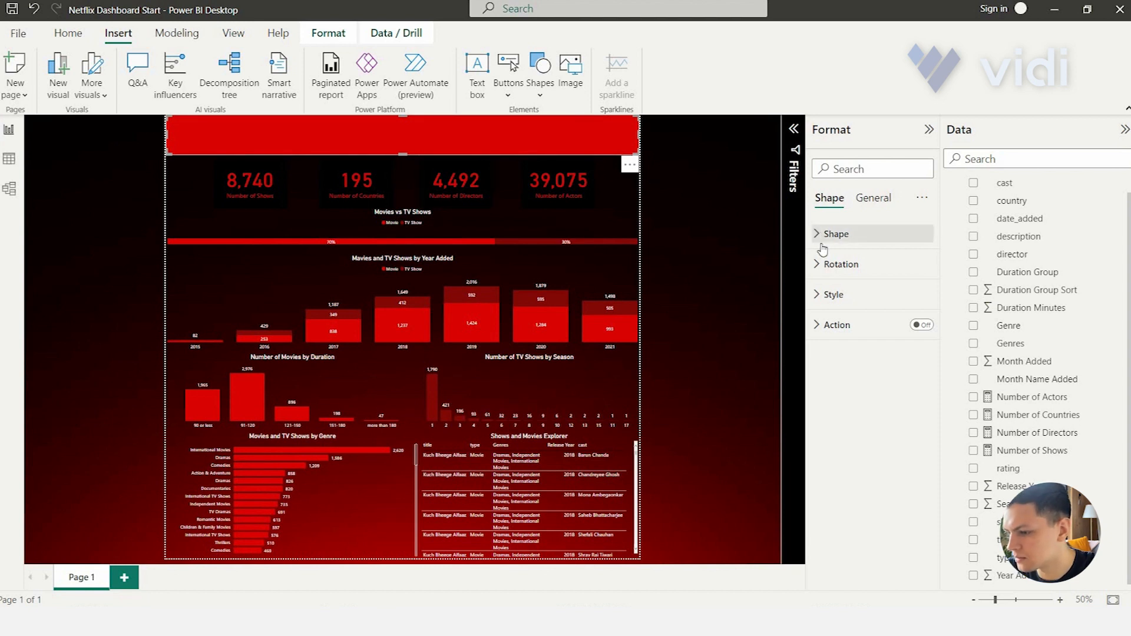
Step: Turn off the header rectangle's fill and give it a red shadow with 30% transparency
{"action": "left_click", "coordinate": [833, 294]}
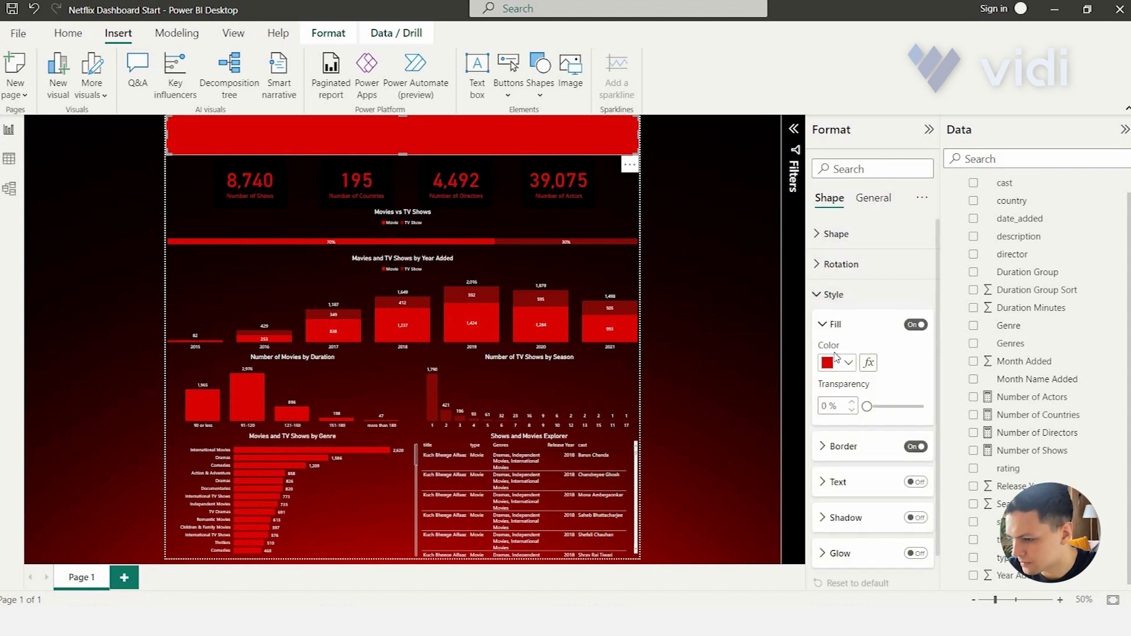
{"action": "left_click", "coordinate": [916, 325]}
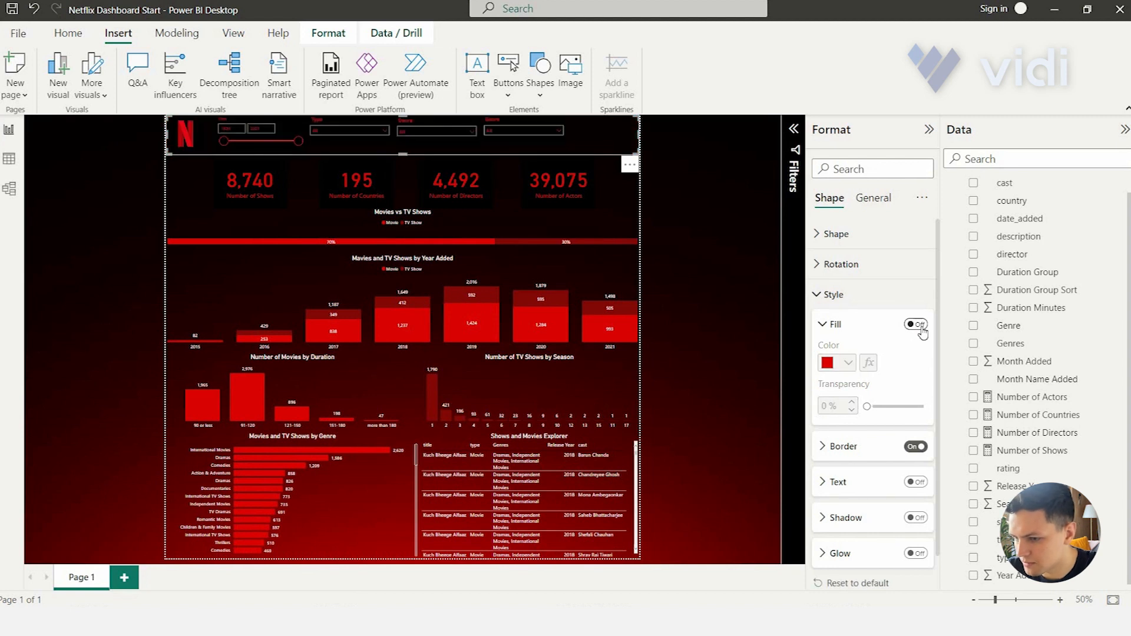
{"action": "scroll", "coordinate": [923, 330], "scroll_direction": "down", "scroll_amount": 1}
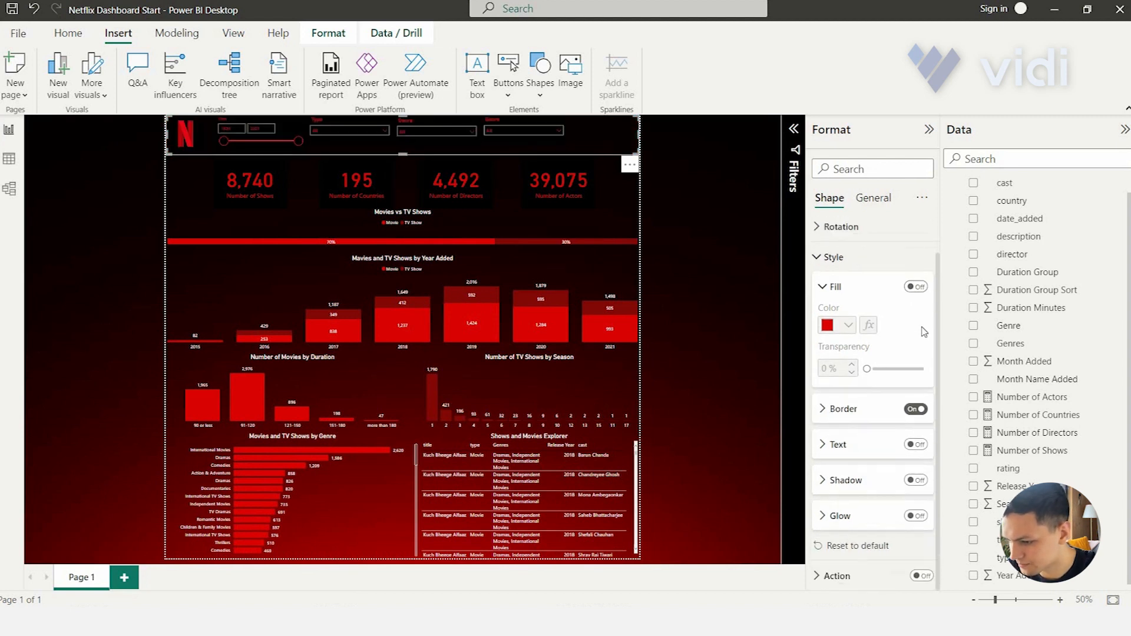
{"action": "left_click", "coordinate": [918, 489]}
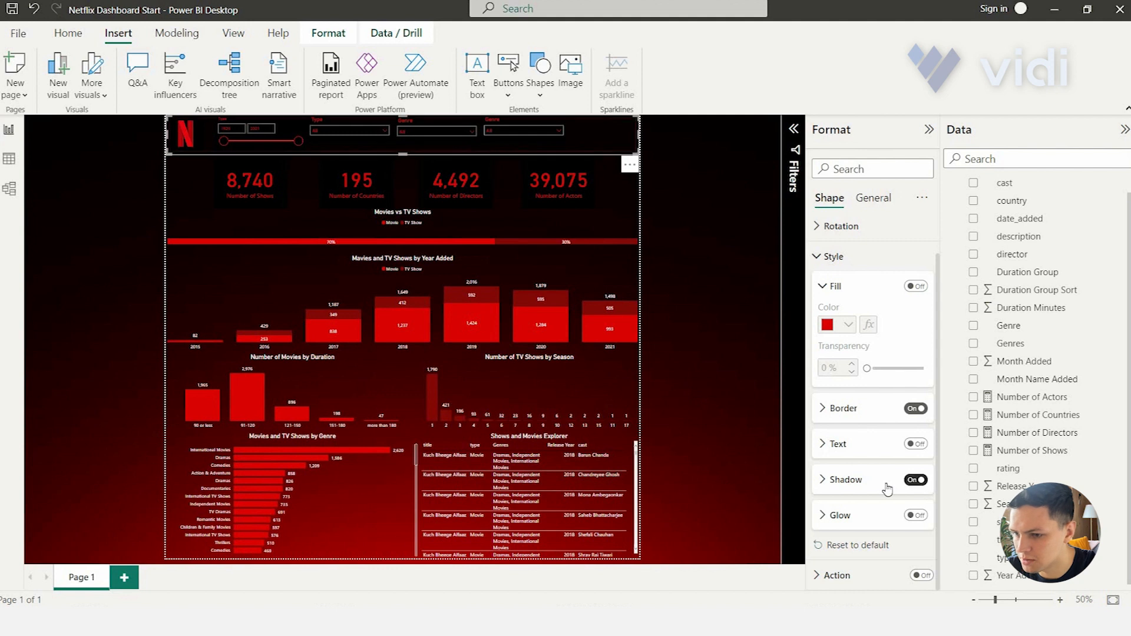
{"action": "left_click", "coordinate": [859, 489]}
{"action": "scroll", "coordinate": [859, 490], "scroll_direction": "down", "scroll_amount": 3}
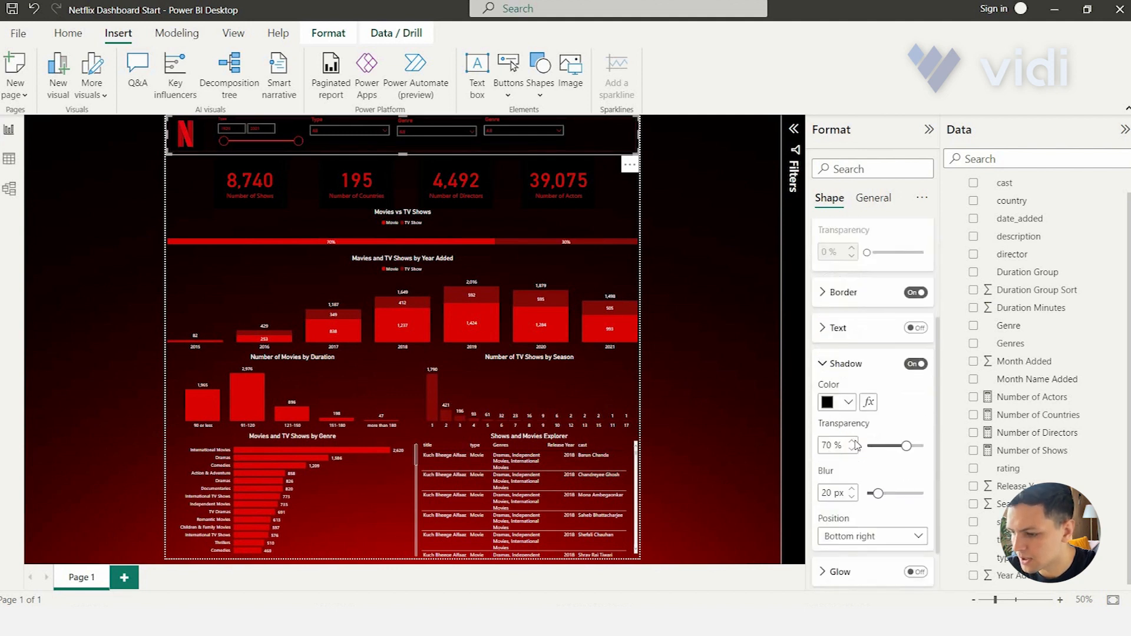
{"action": "left_click", "coordinate": [841, 384]}
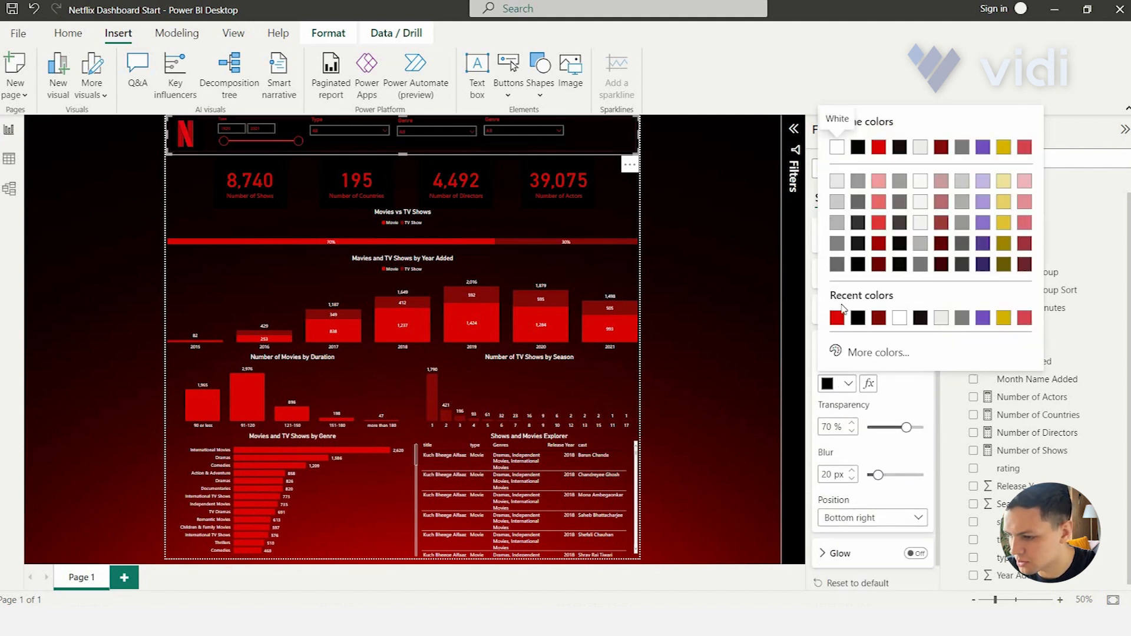
{"action": "left_click", "coordinate": [837, 319]}
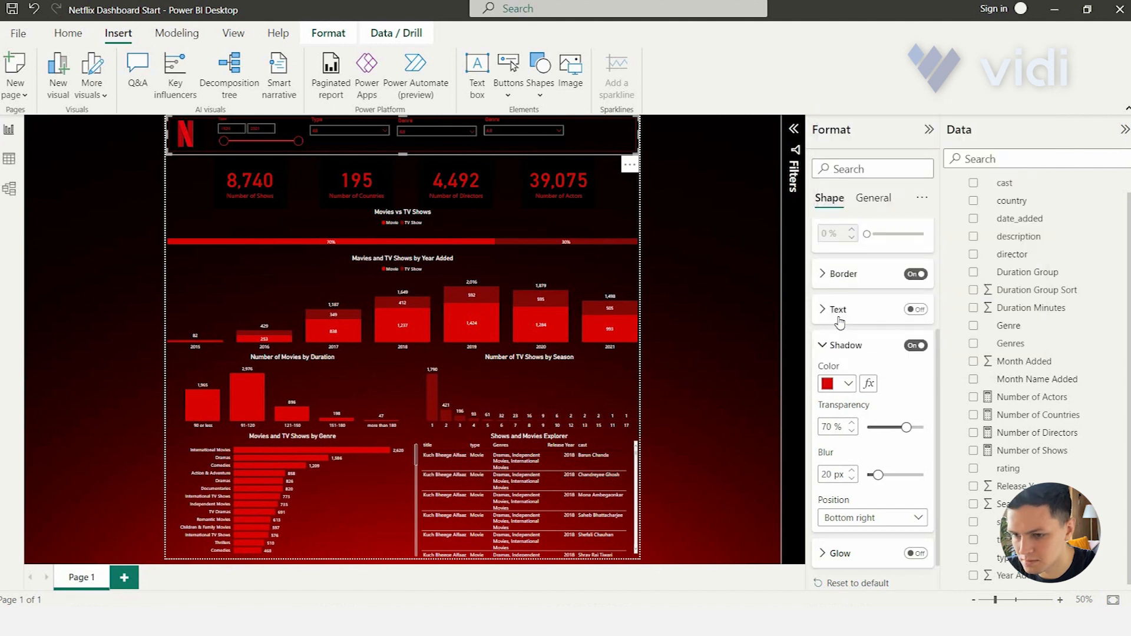
{"action": "double_click", "coordinate": [827, 426]}
{"action": "type", "text": "30"}
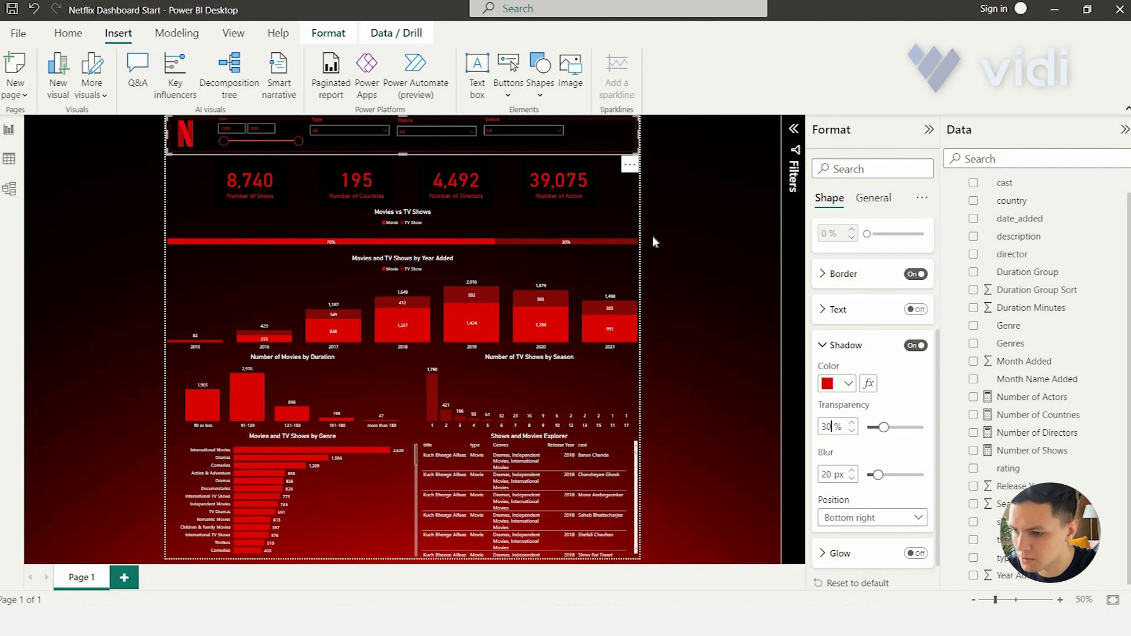
Step: Extend the header rectangle's lower edge slightly downward and reselect the shape
{"action": "left_click", "coordinate": [653, 237]}
{"action": "left_click", "coordinate": [443, 161]}
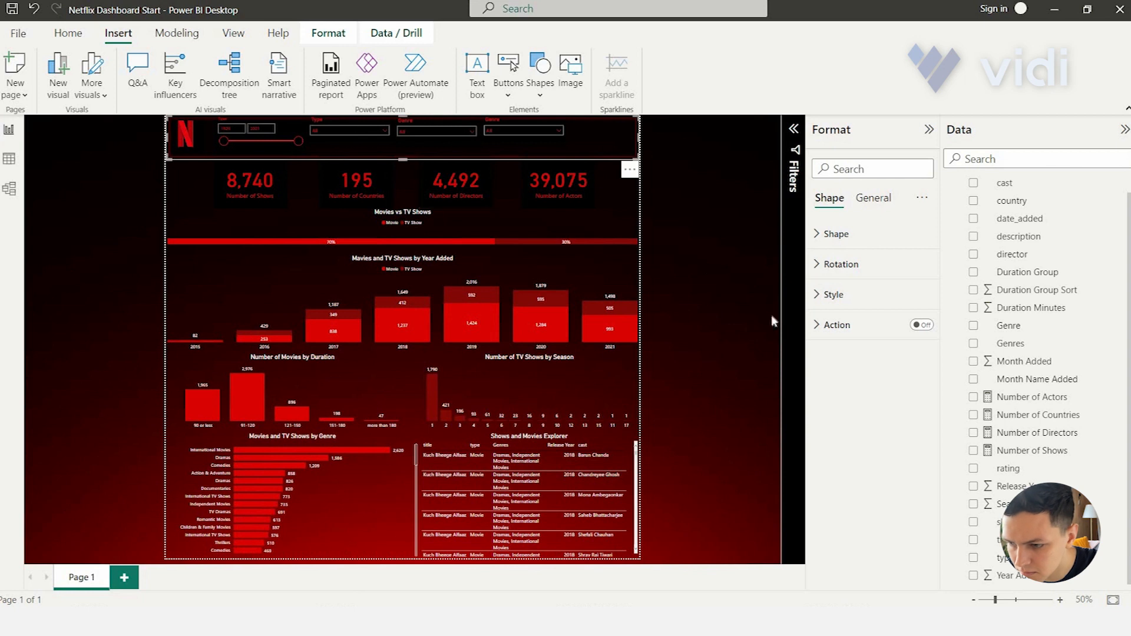
{"action": "left_click", "coordinate": [666, 118]}
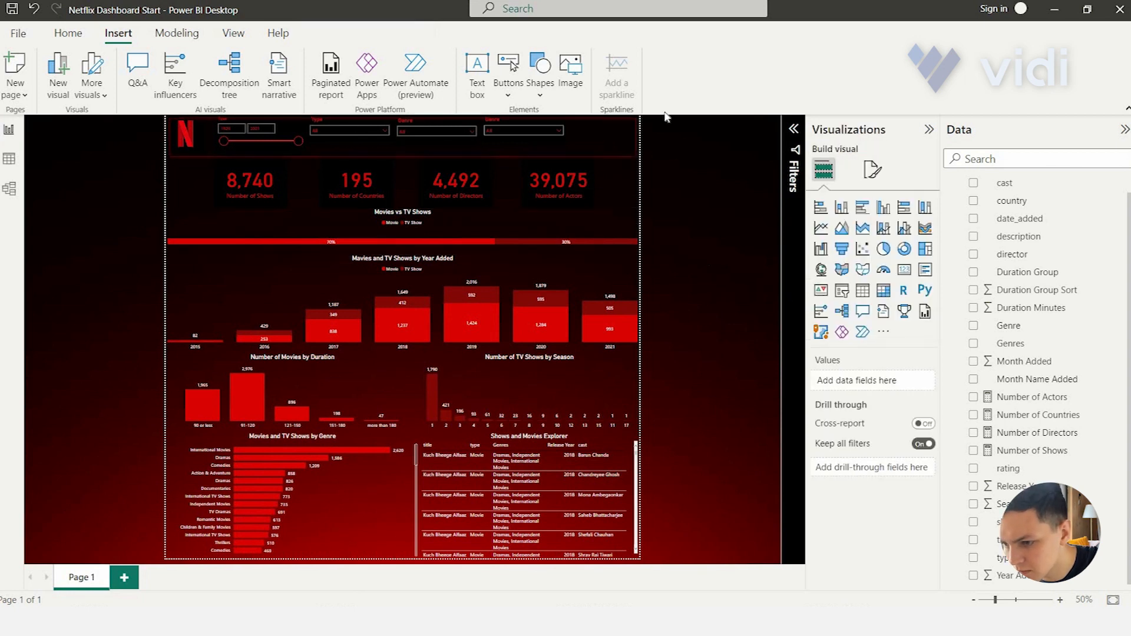
{"action": "left_click", "coordinate": [634, 147]}
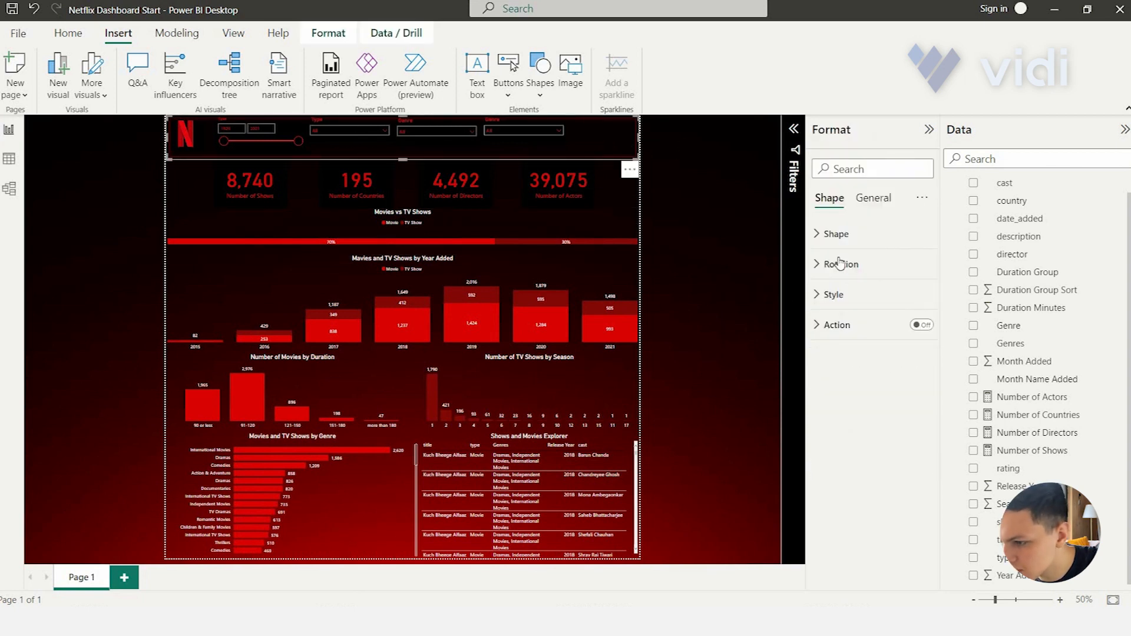
Step: Turn off the header rectangle's border and the shadow in its shape style
{"action": "left_click", "coordinate": [871, 201]}
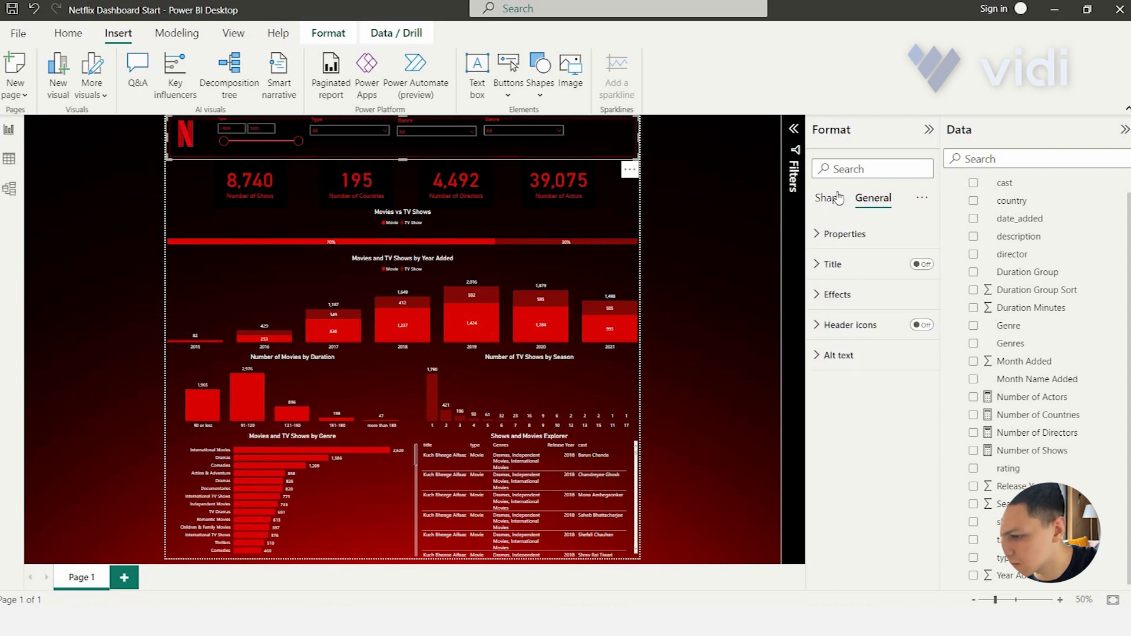
{"action": "left_click", "coordinate": [831, 200]}
{"action": "left_click", "coordinate": [862, 298]}
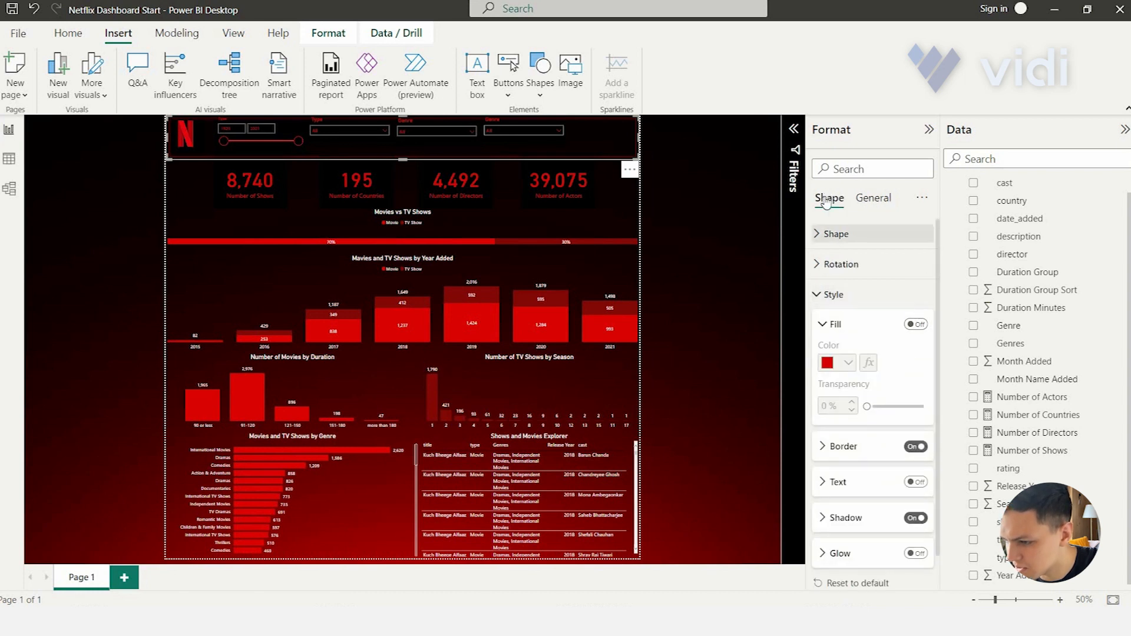
{"action": "left_click", "coordinate": [915, 518]}
{"action": "left_click", "coordinate": [916, 446]}
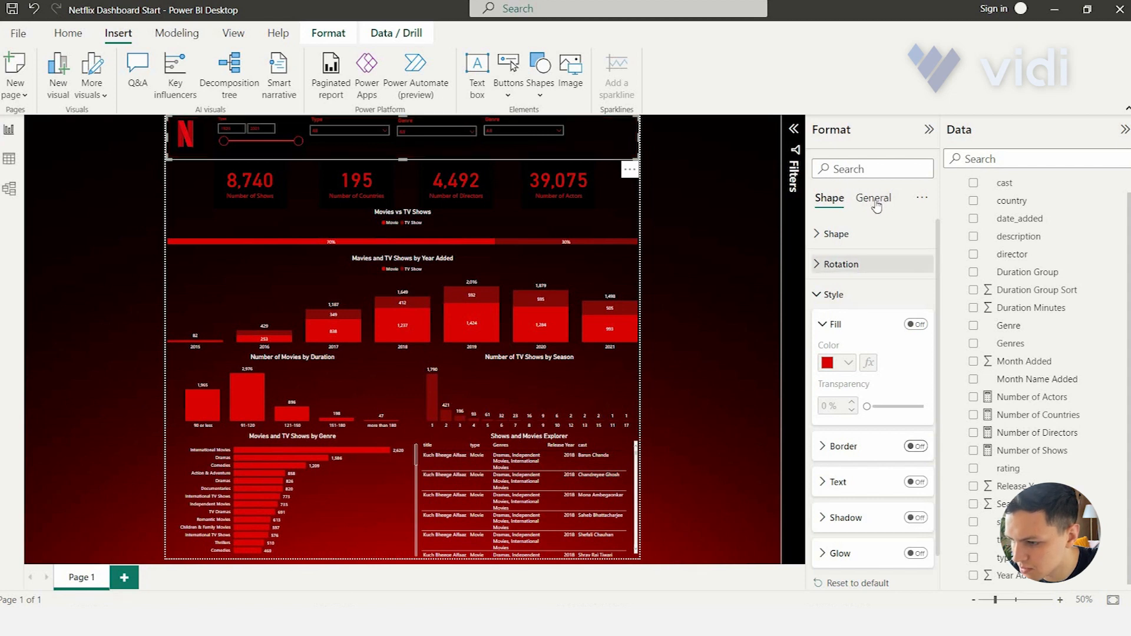
Step: Enable the general shadow effect on the header rectangle and colour it red
{"action": "left_click", "coordinate": [875, 200]}
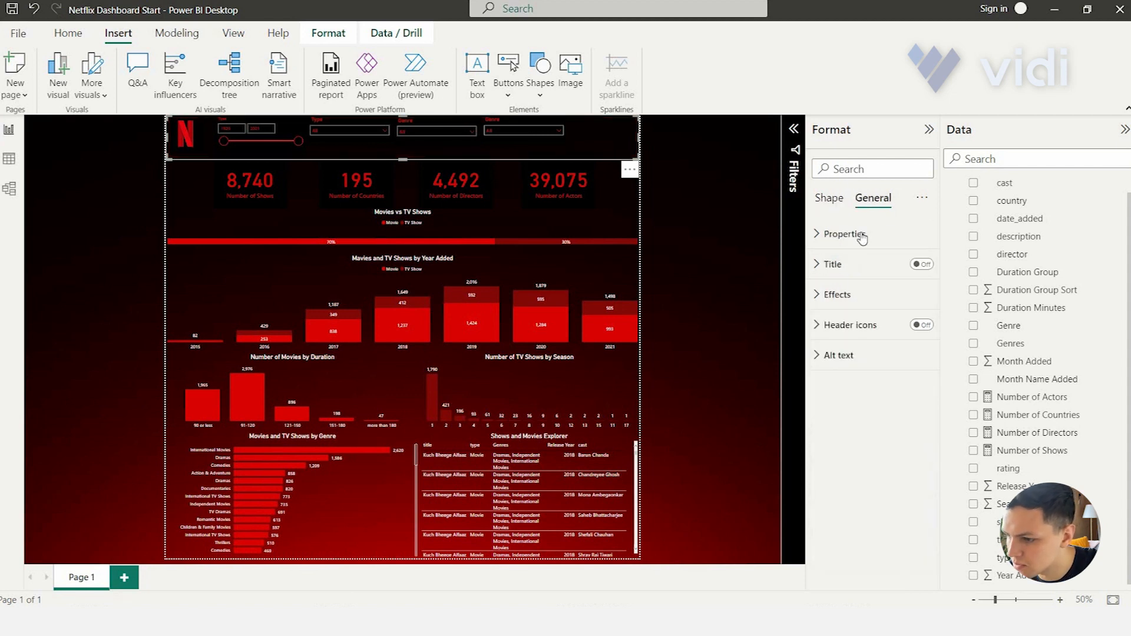
{"action": "left_click", "coordinate": [837, 298]}
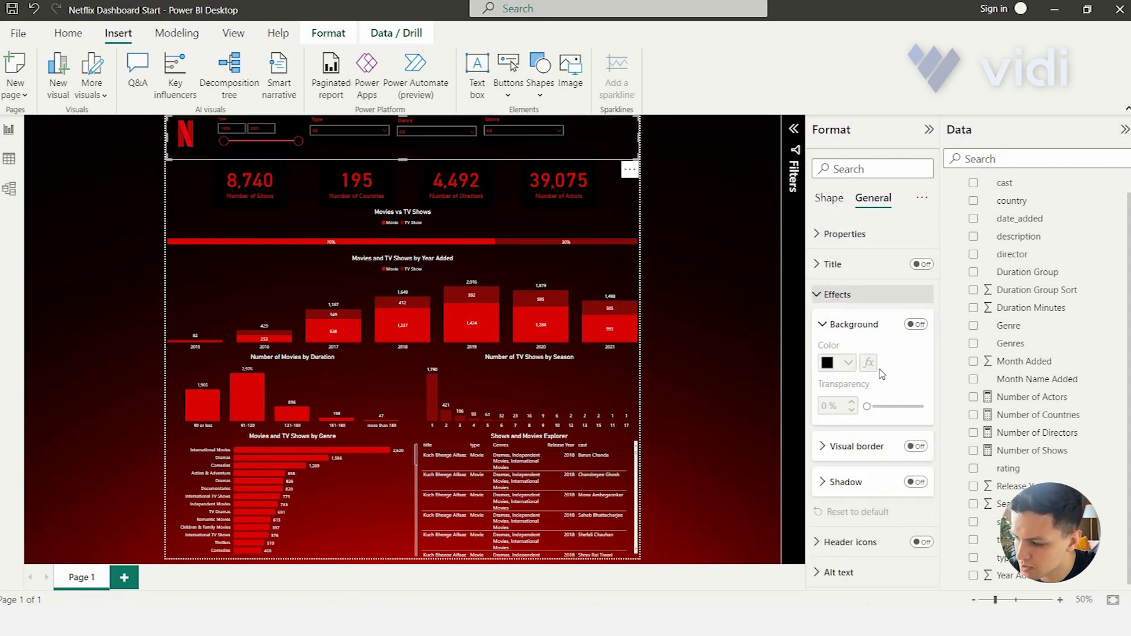
{"action": "left_click", "coordinate": [917, 483]}
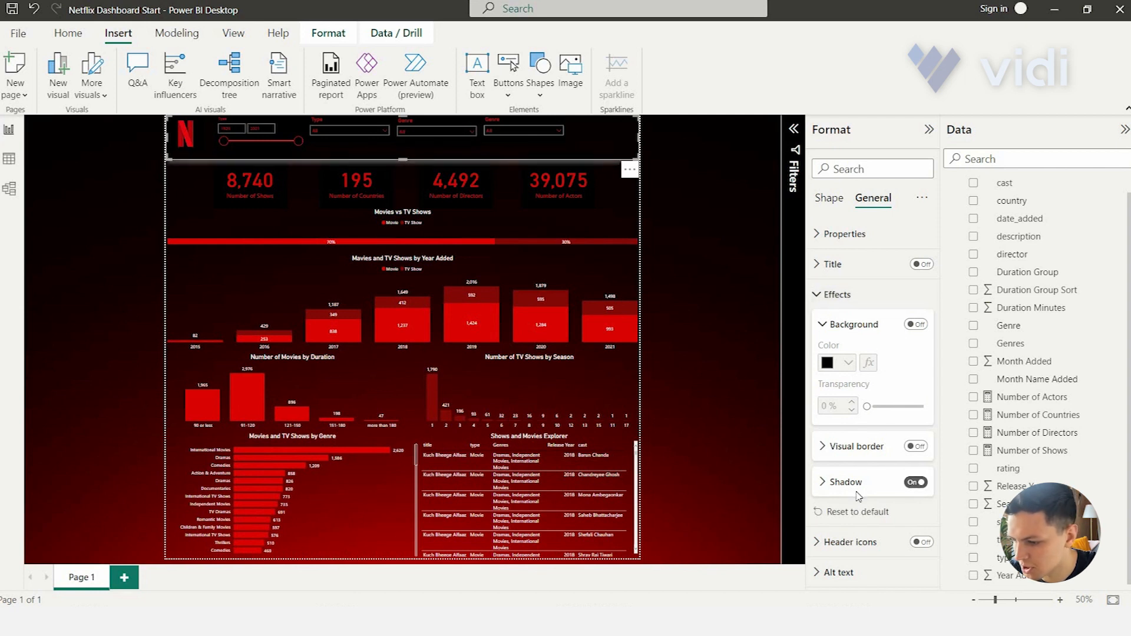
{"action": "left_click", "coordinate": [842, 485]}
{"action": "scroll", "coordinate": [842, 472], "scroll_direction": "down", "scroll_amount": 3}
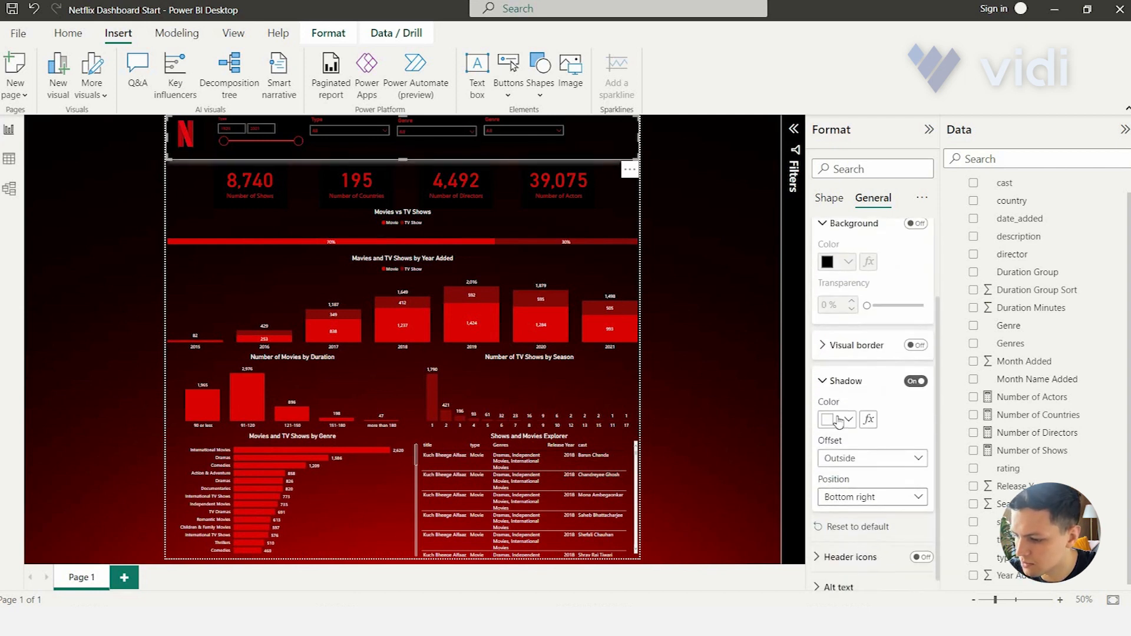
{"action": "left_click", "coordinate": [836, 419]}
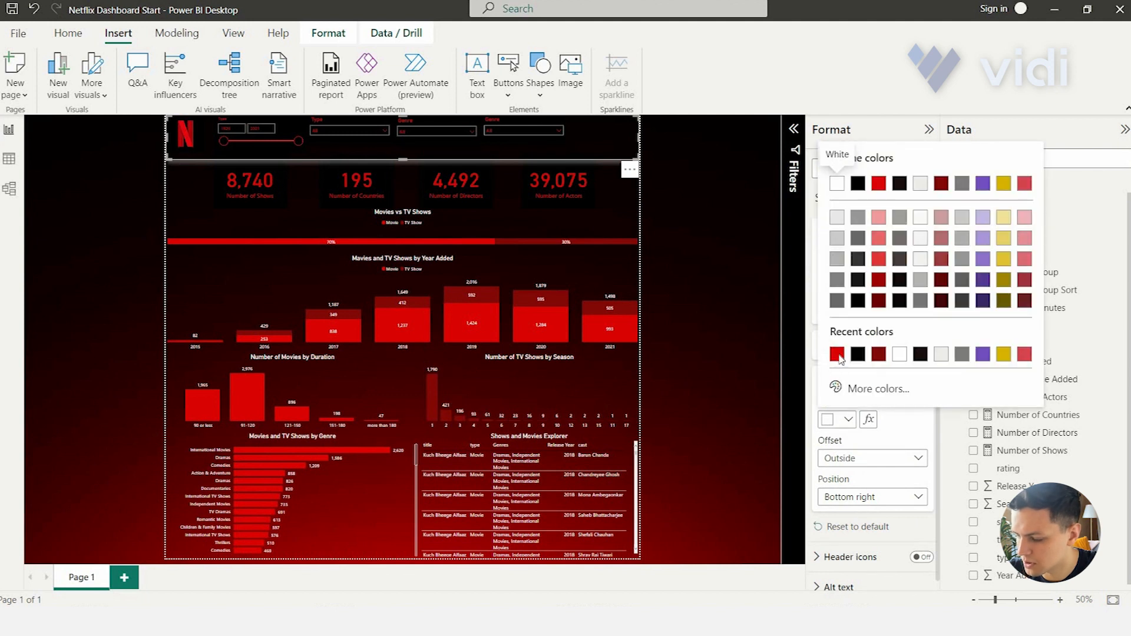
{"action": "left_click", "coordinate": [838, 356]}
{"action": "scroll", "coordinate": [881, 425], "scroll_direction": "down", "scroll_amount": 1}
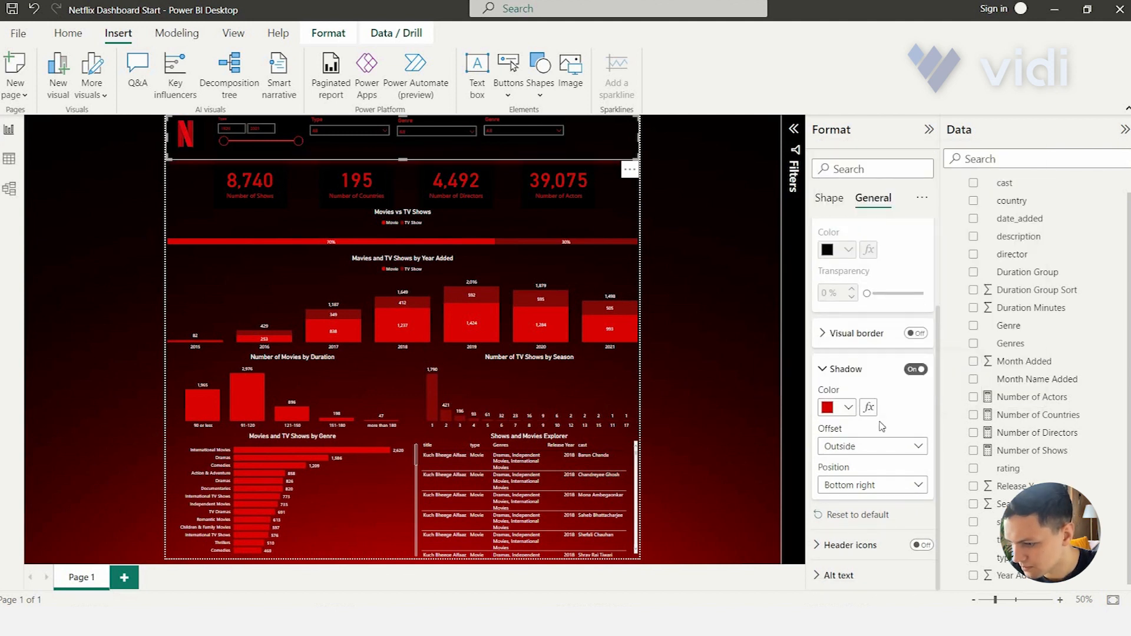
{"action": "left_click", "coordinate": [700, 290]}
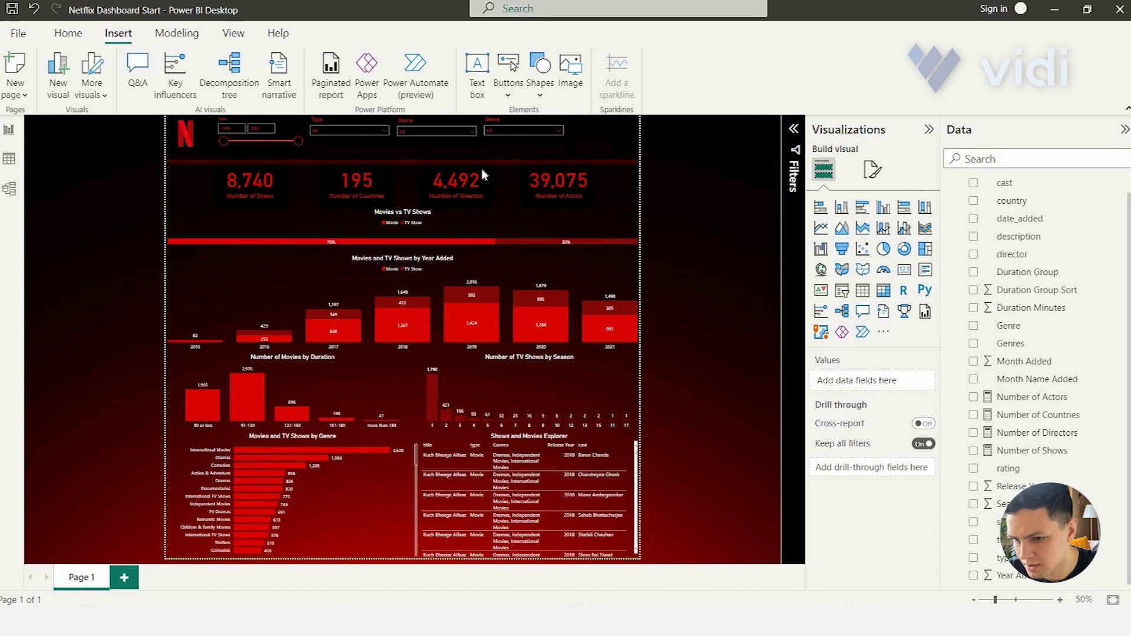
Step: Set the header rectangle's shadow effect to a custom position with a transparency of 30
{"action": "left_click", "coordinate": [585, 162]}
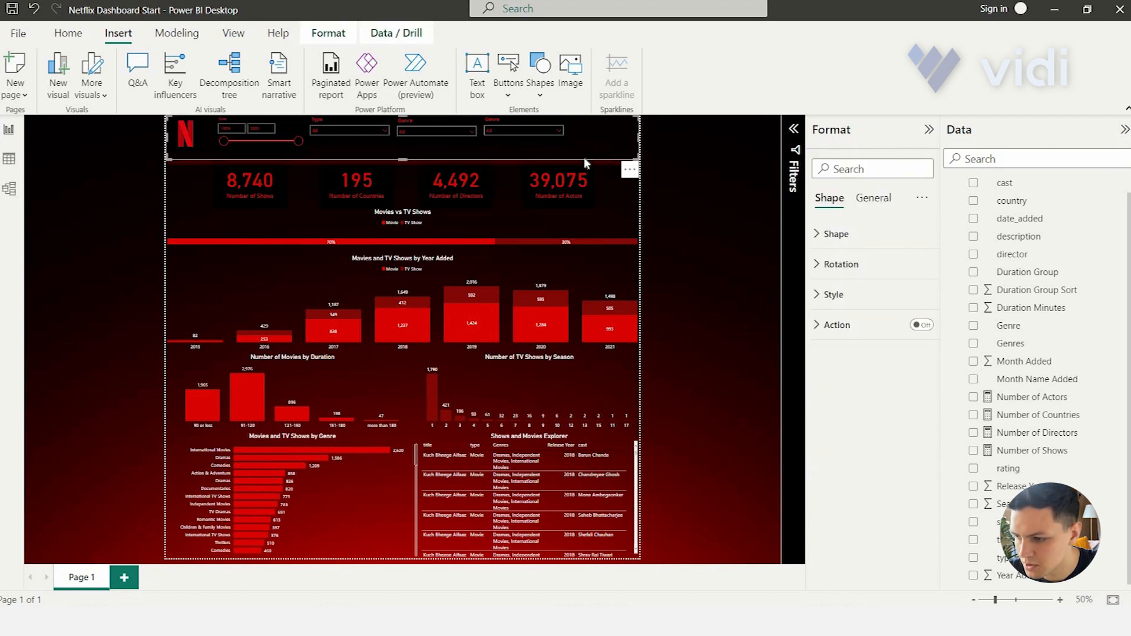
{"action": "left_click", "coordinate": [863, 199]}
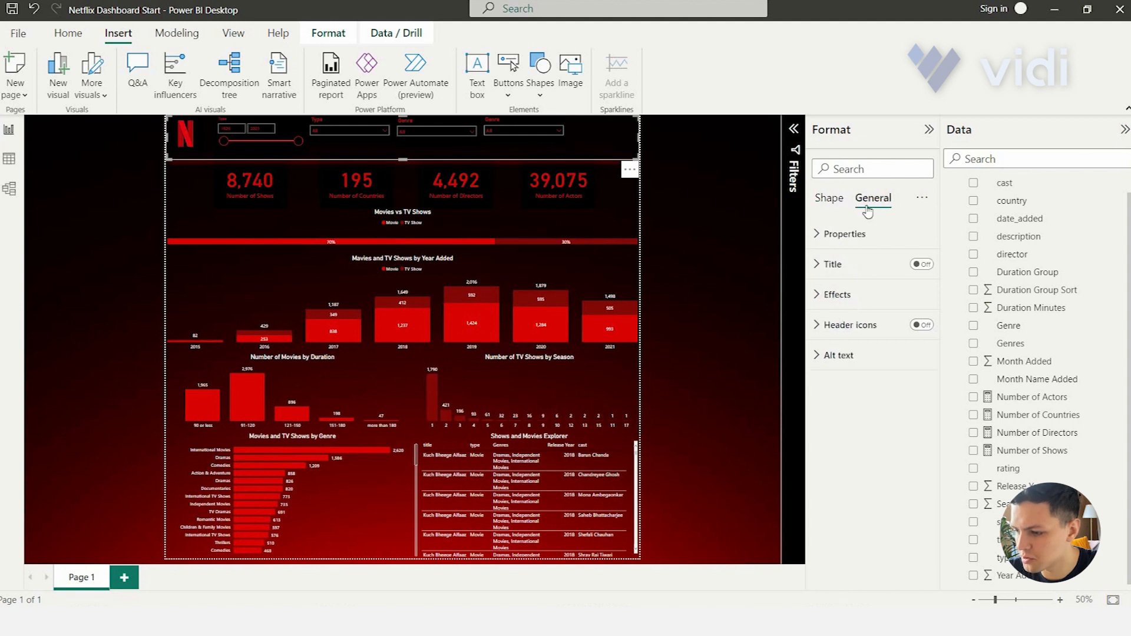
{"action": "left_click", "coordinate": [842, 294]}
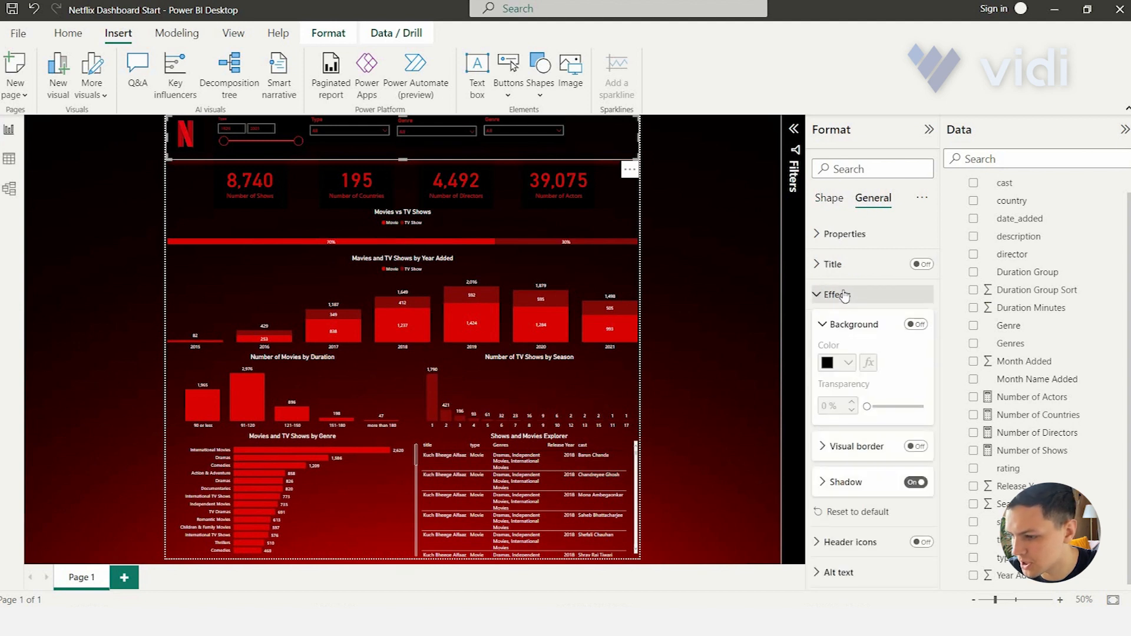
{"action": "left_click", "coordinate": [855, 482]}
{"action": "scroll", "coordinate": [860, 484], "scroll_direction": "down", "scroll_amount": 2}
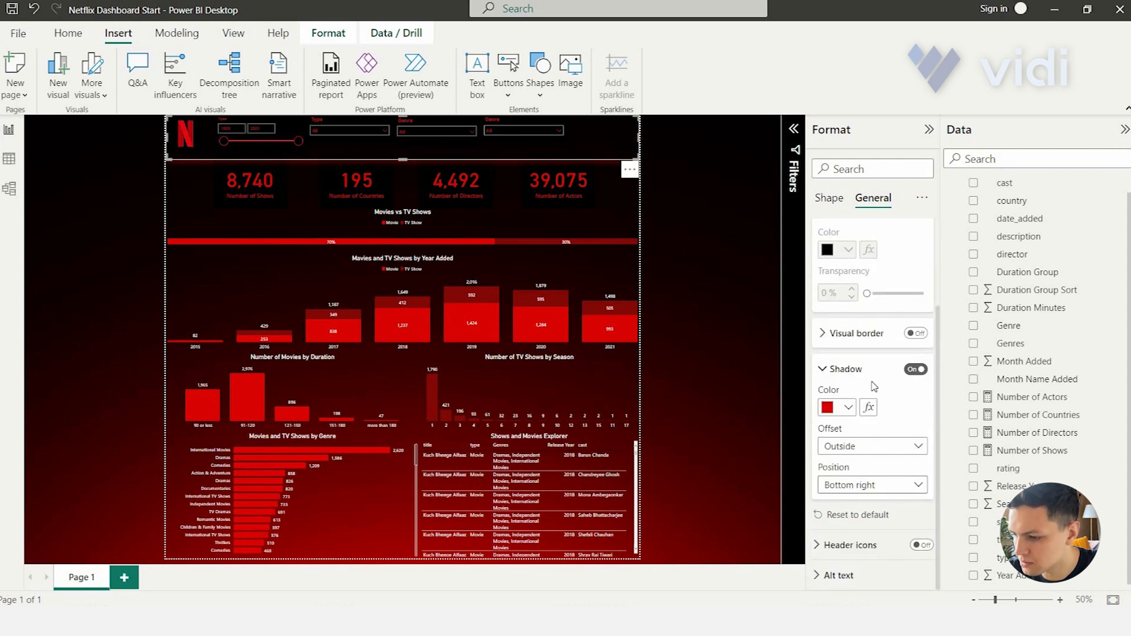
{"action": "left_click", "coordinate": [864, 487]}
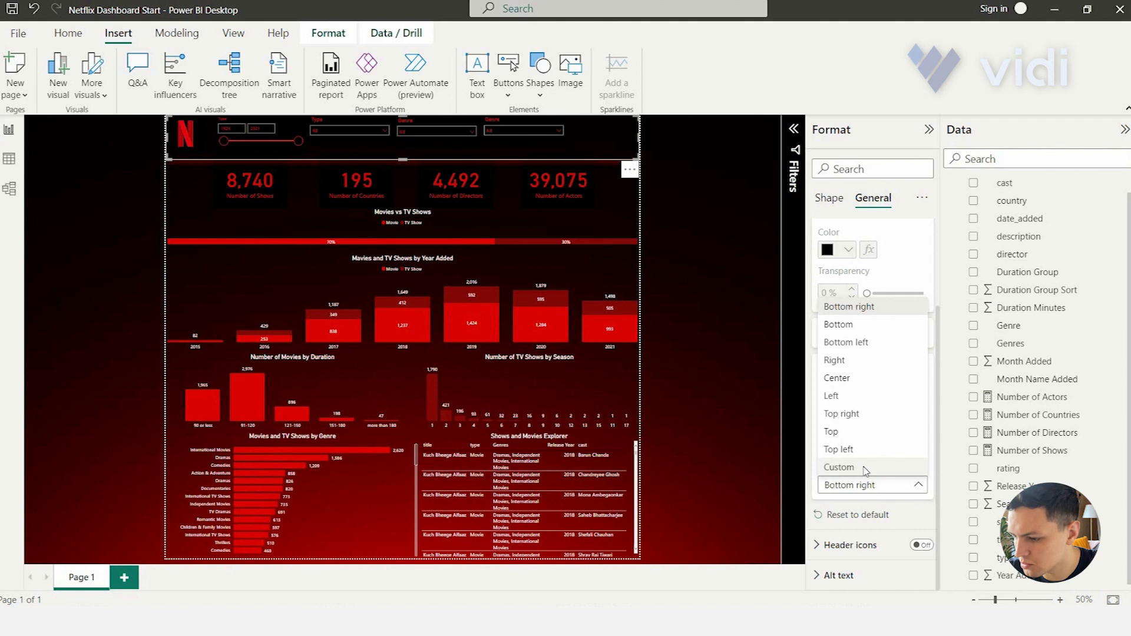
{"action": "left_click", "coordinate": [864, 469]}
{"action": "scroll", "coordinate": [864, 469], "scroll_direction": "down", "scroll_amount": 2}
{"action": "scroll", "coordinate": [848, 477], "scroll_direction": "down", "scroll_amount": 1}
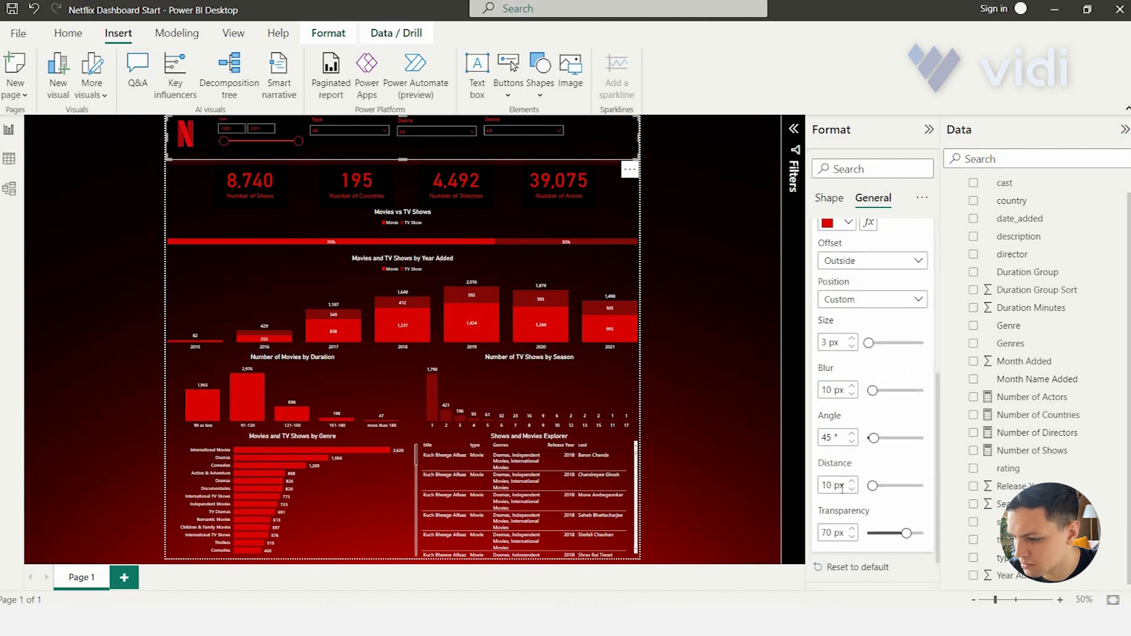
{"action": "double_click", "coordinate": [827, 534]}
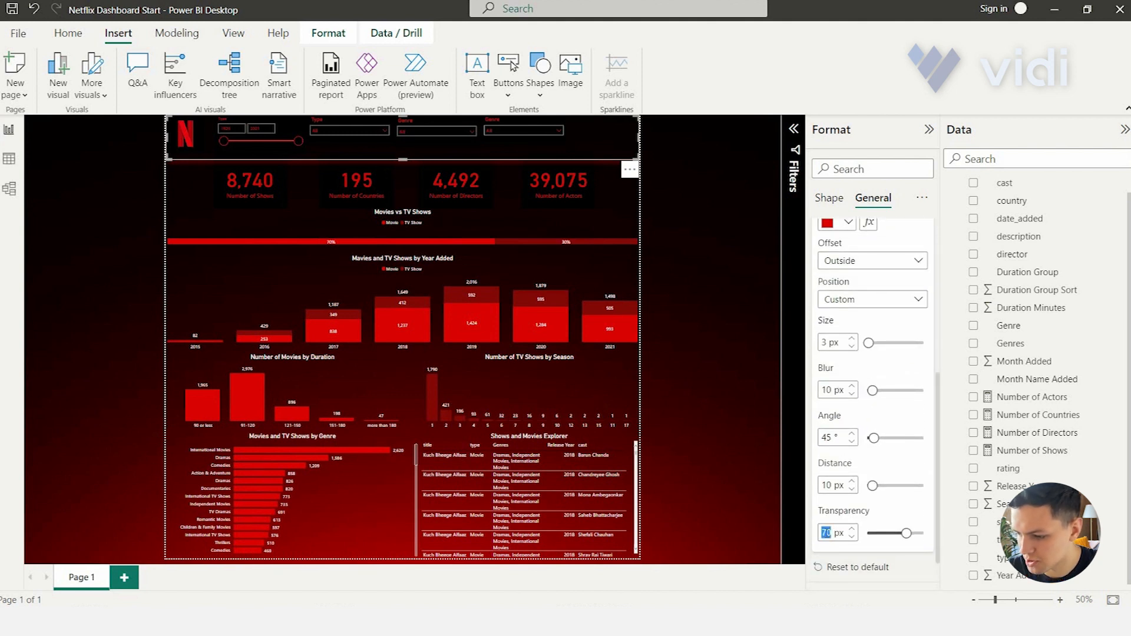
{"action": "type", "text": "30"}
{"action": "left_click", "coordinate": [674, 266]}
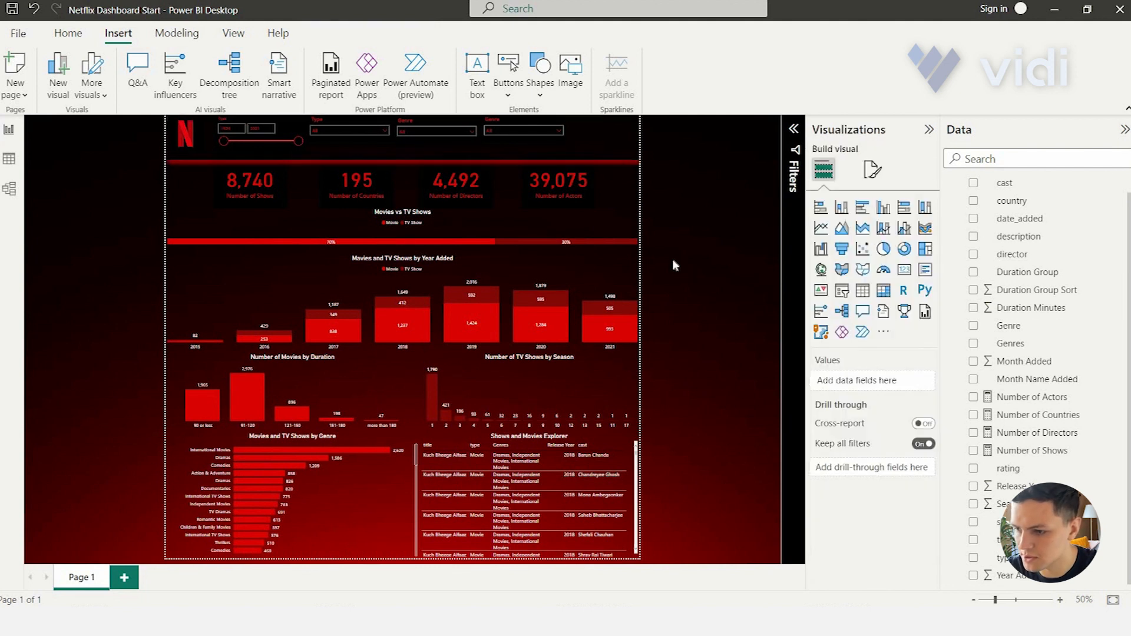
Step: Raise the header rectangle's lower edge slightly and send the shape to the back of the page
{"action": "left_click", "coordinate": [607, 153]}
{"action": "left_click_drag", "start_coordinate": [403, 155], "coordinate": [406, 152]}
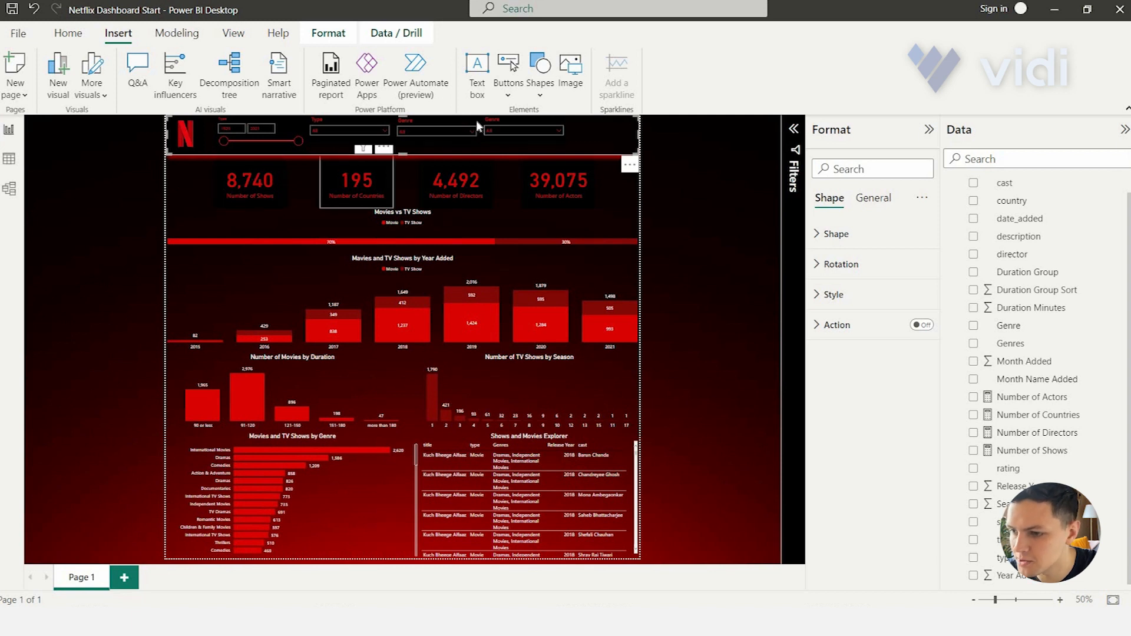
{"action": "left_click", "coordinate": [313, 34]}
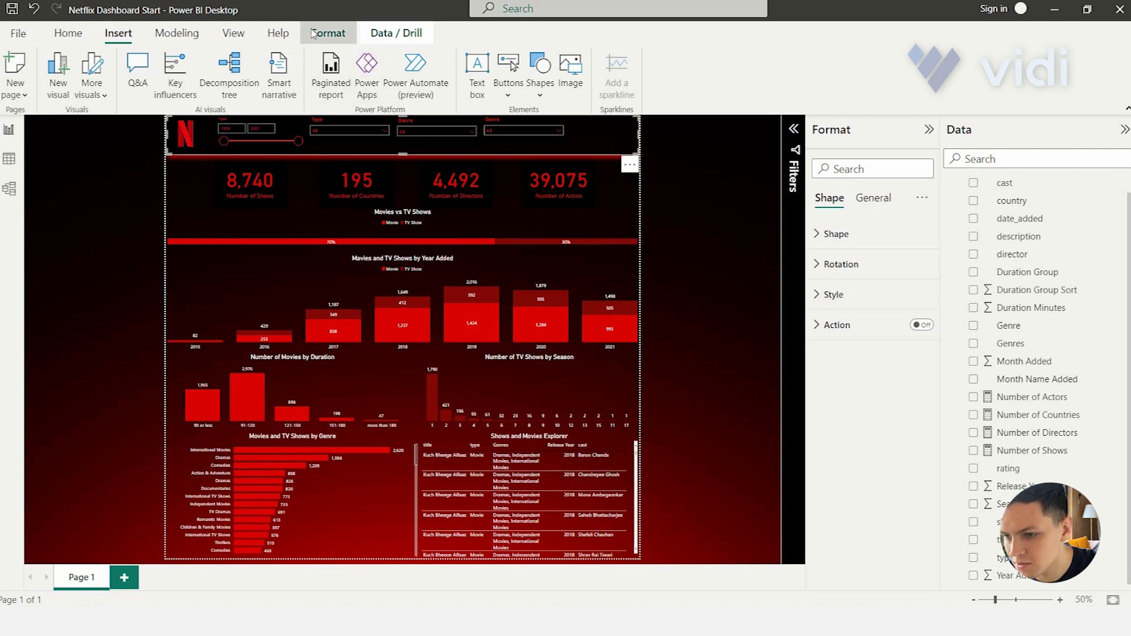
{"action": "left_click", "coordinate": [240, 94]}
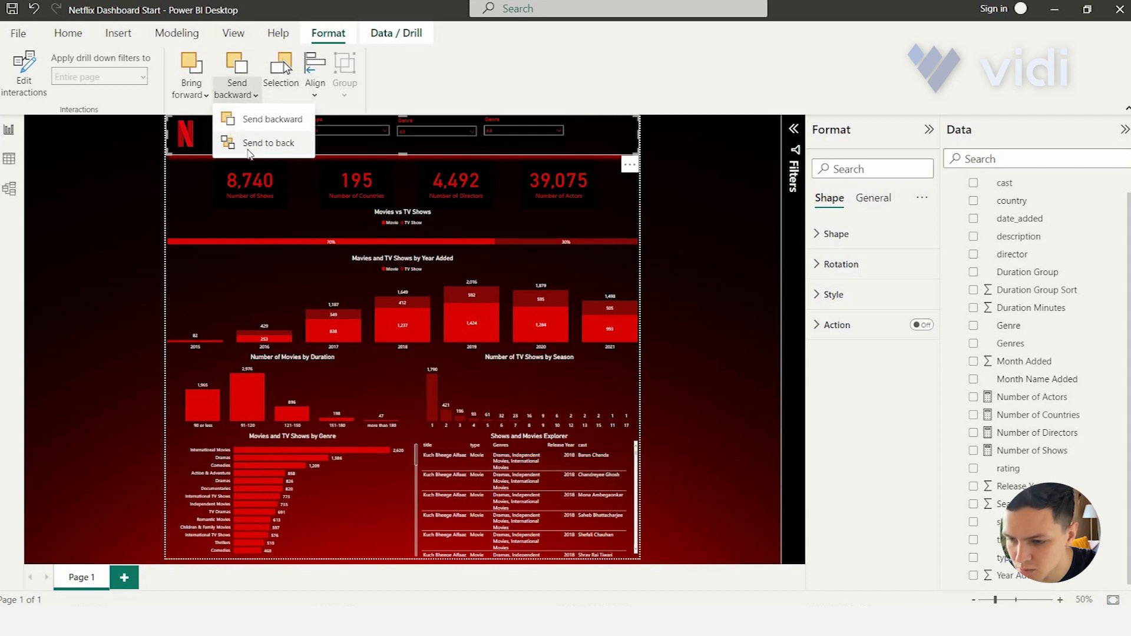
{"action": "left_click", "coordinate": [248, 151]}
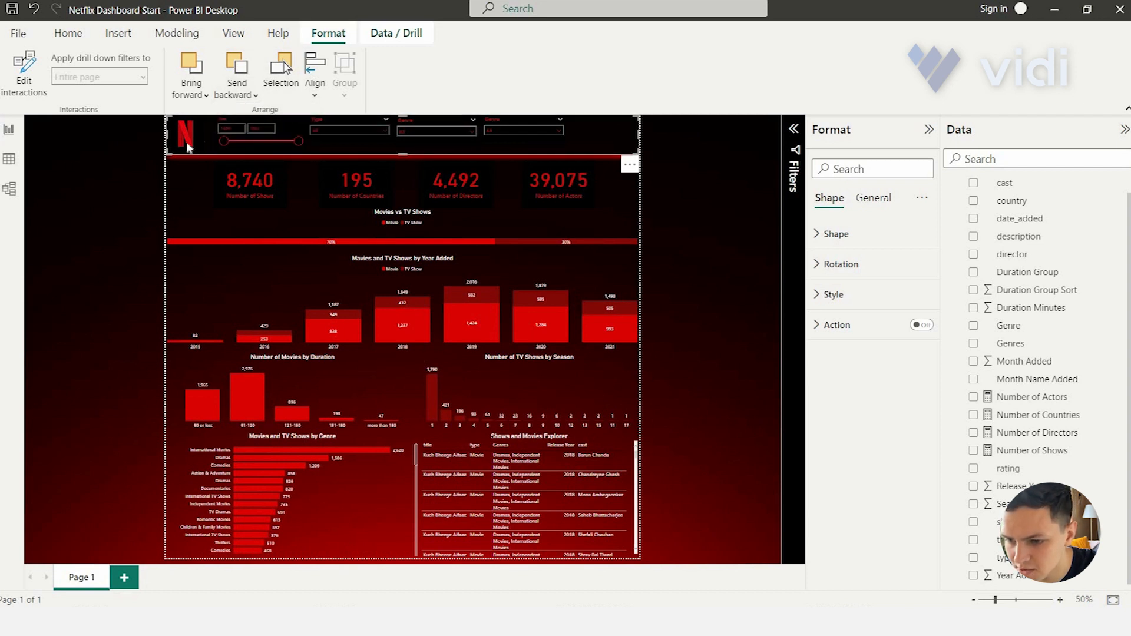
{"action": "left_click", "coordinate": [192, 175]}
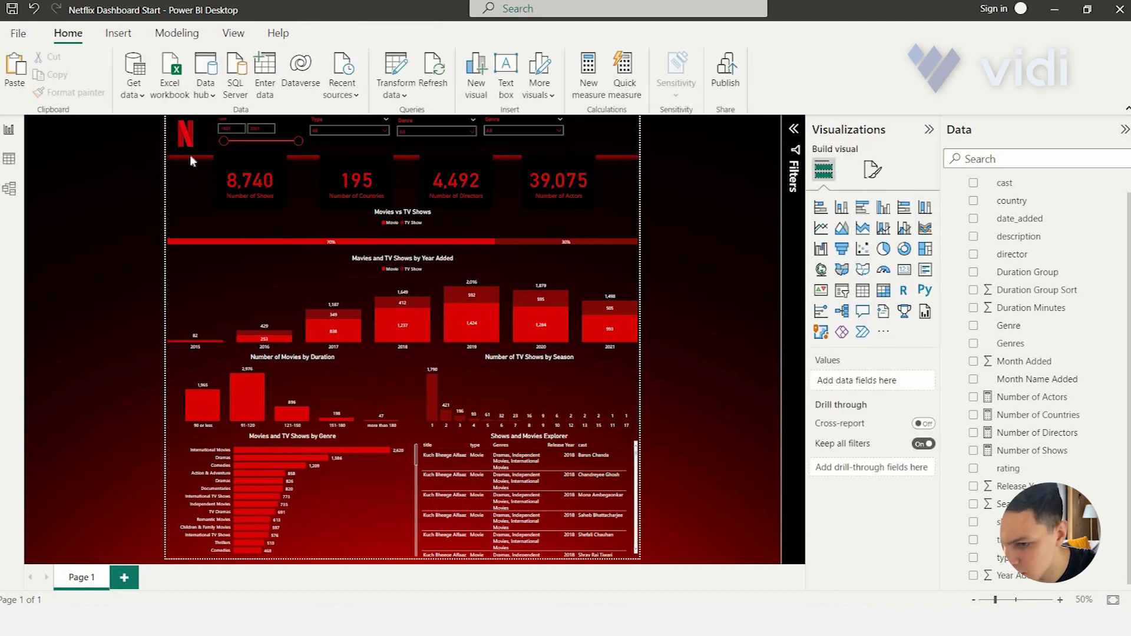
Step: Lower the top edges of the shows, countries, directors and actors cards equally to clear the header's red shadow line
{"action": "left_click", "coordinate": [239, 165]}
{"action": "left_click_drag", "start_coordinate": [249, 161], "coordinate": [248, 168]}
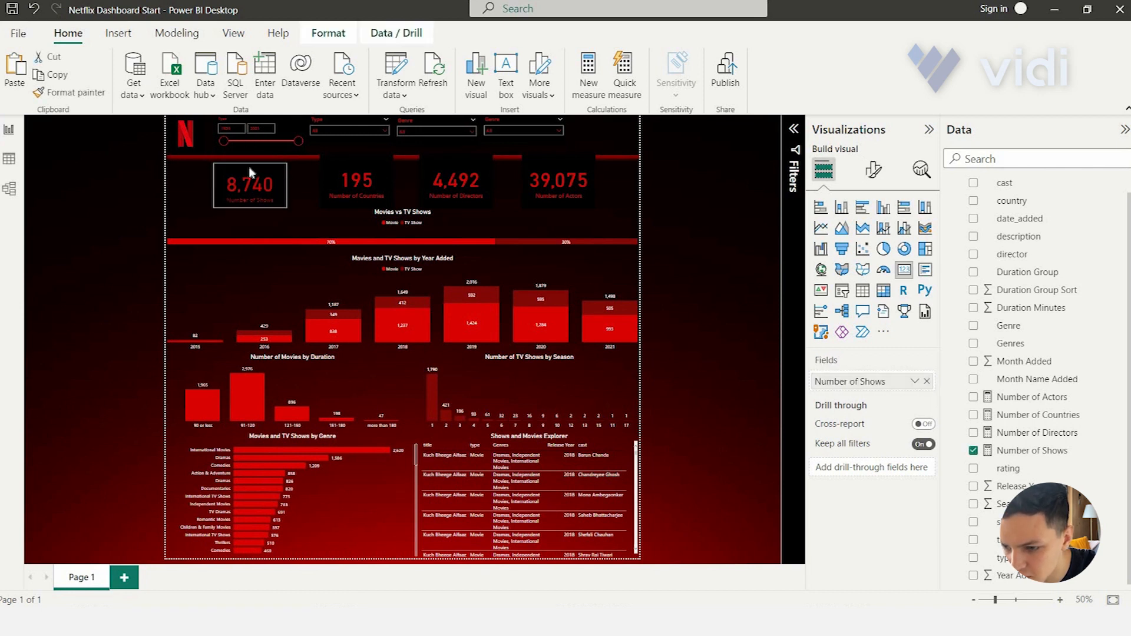
{"action": "left_click", "coordinate": [331, 171]}
{"action": "left_click_drag", "start_coordinate": [355, 160], "coordinate": [355, 171]}
{"action": "left_click_drag", "start_coordinate": [458, 159], "coordinate": [458, 168]}
{"action": "left_click", "coordinate": [556, 164]}
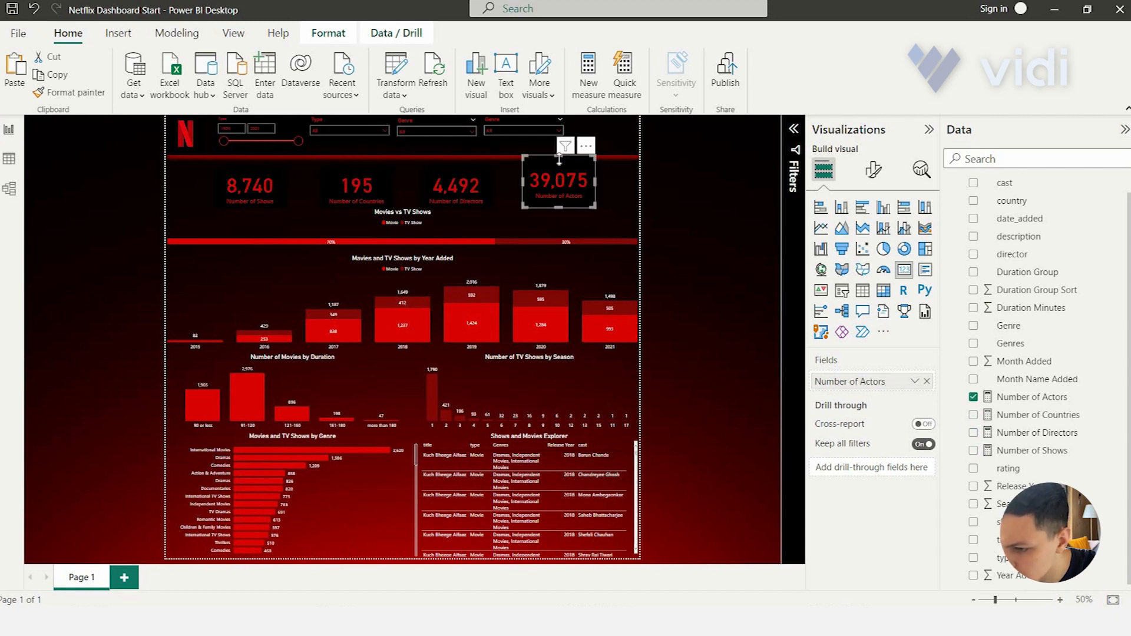
{"action": "left_click_drag", "start_coordinate": [559, 167], "coordinate": [559, 176]}
{"action": "left_click", "coordinate": [612, 189]}
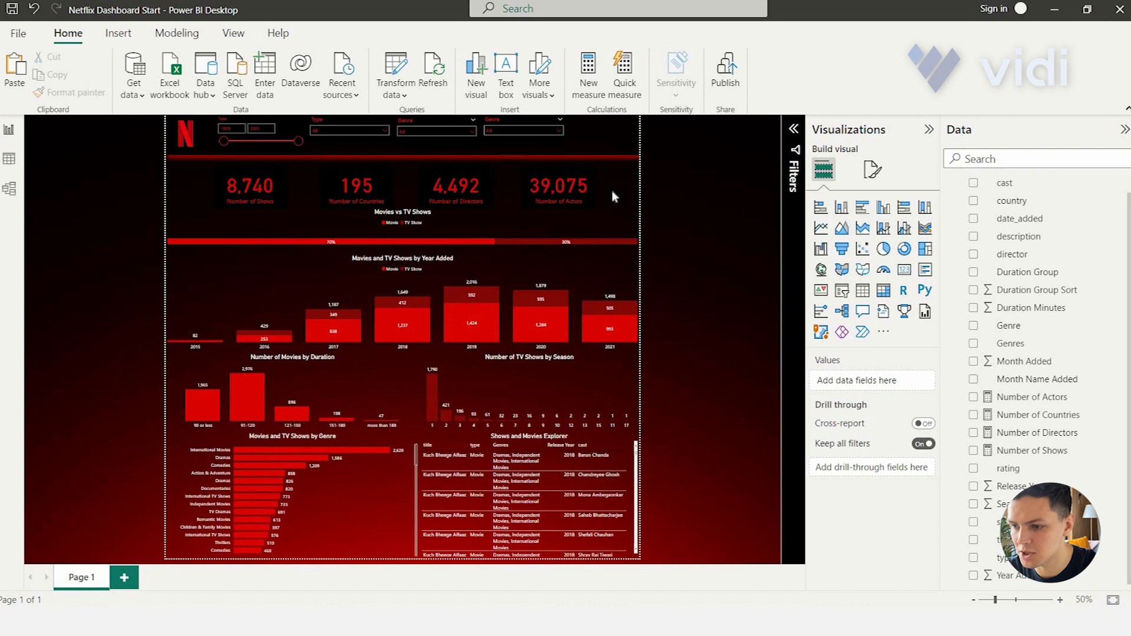
{"action": "left_click", "coordinate": [472, 185]}
{"action": "left_click", "coordinate": [355, 203]}
{"action": "left_click", "coordinate": [313, 201]}
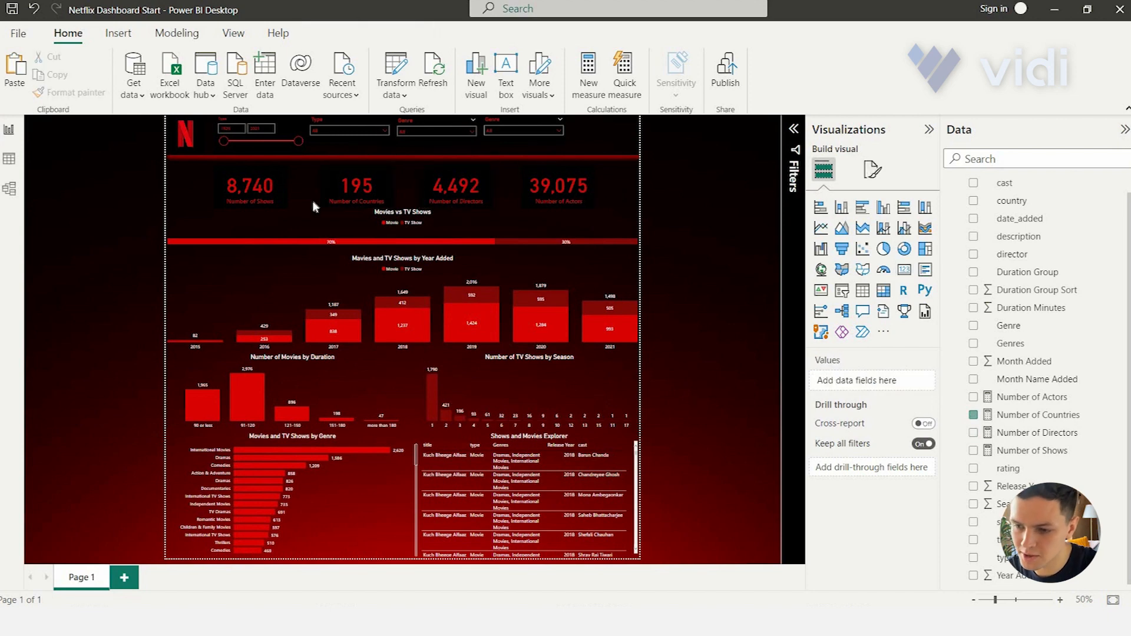